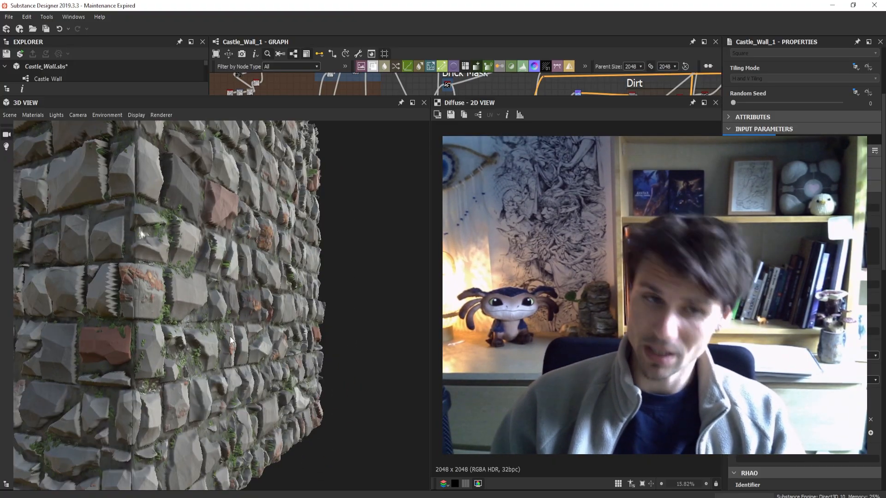
- Examine the finished castle wall material in the 3D preview and the node network of the Castle_Wall_1 graph
drag(239, 342, 176, 353)
drag(176, 280, 240, 277)
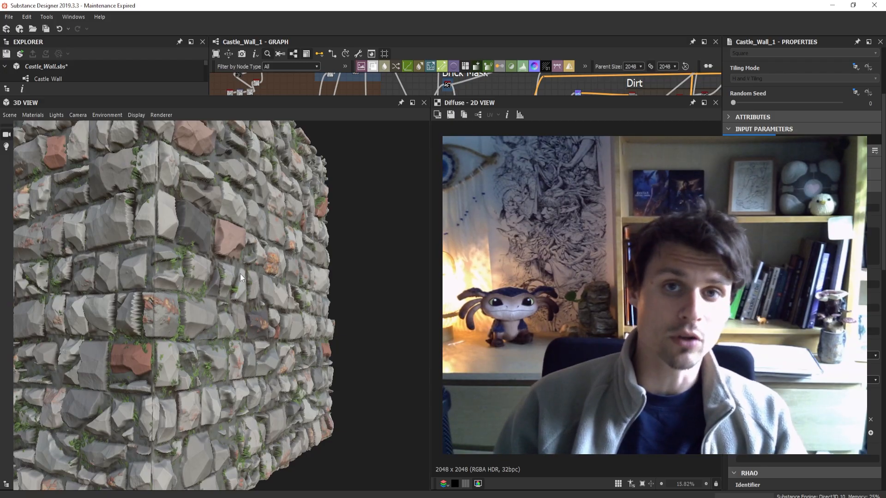
drag(234, 265, 381, 200)
drag(384, 96, 384, 317)
scroll(366, 234, down, 5)
scroll(375, 259, up, 5)
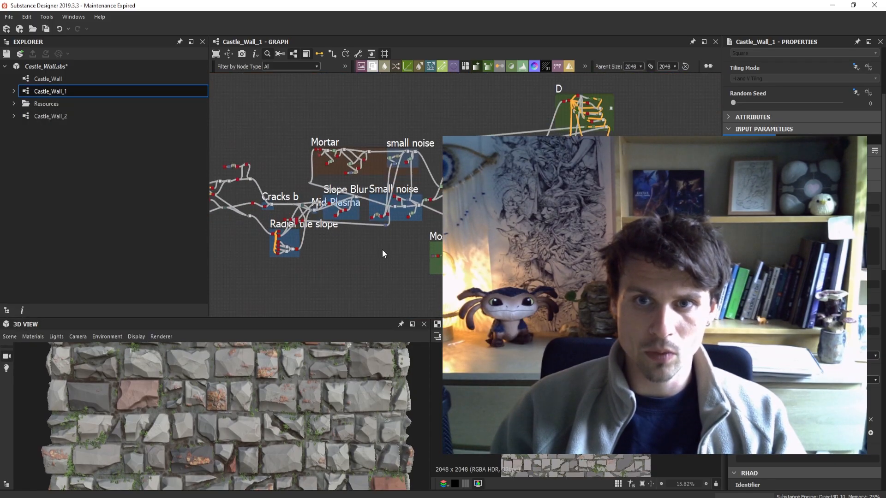
middle_drag(319, 235, 364, 223)
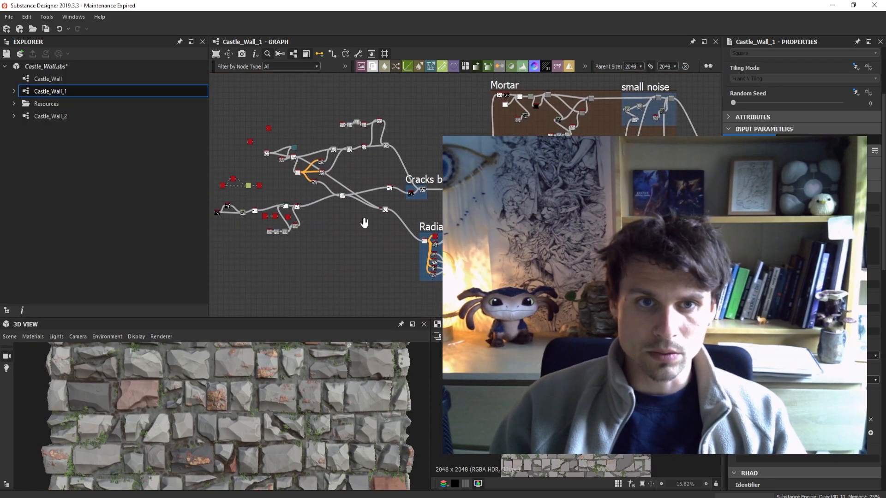
scroll(267, 137, up, 3)
middle_drag(378, 286, 349, 230)
scroll(428, 256, down, 2)
scroll(464, 238, down, 2)
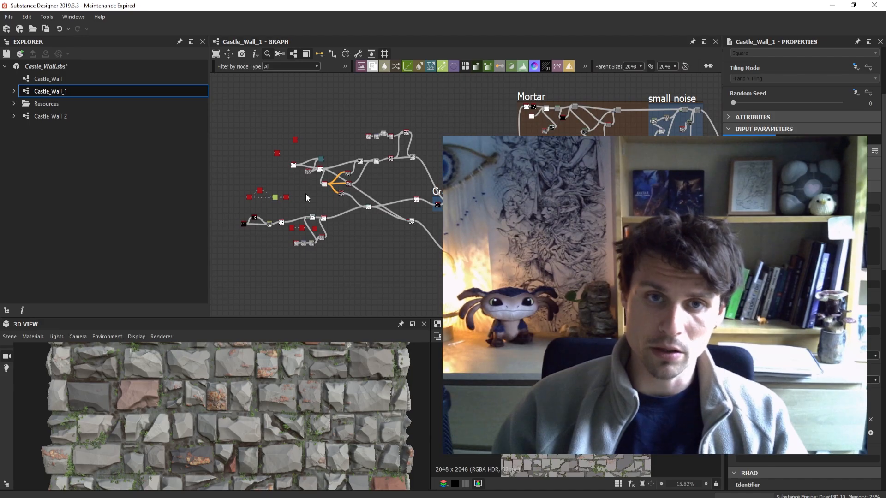
scroll(306, 193, up, 2)
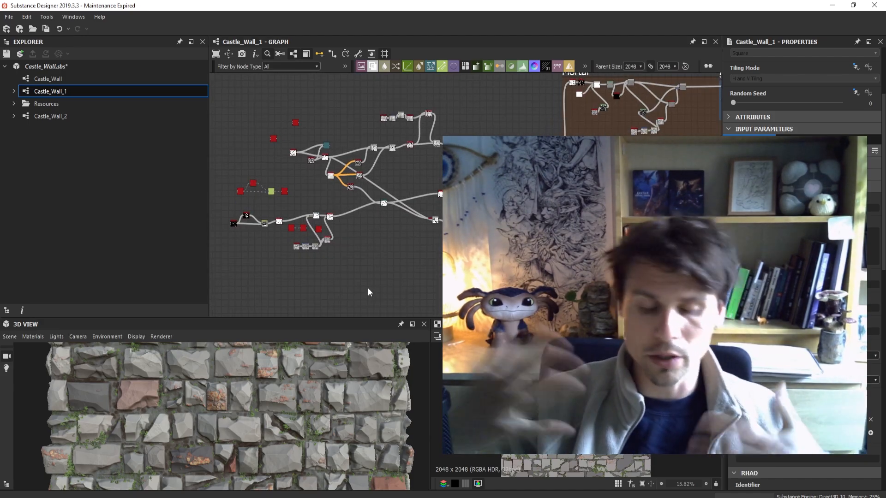
key(space)
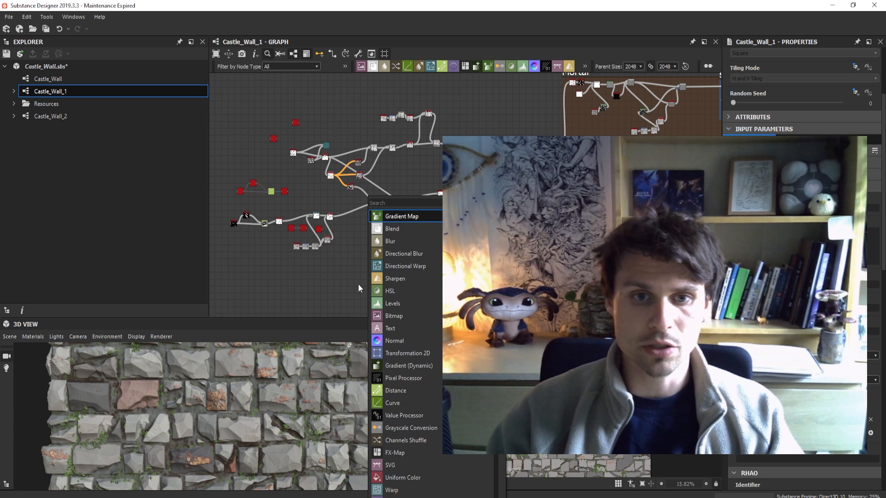
key(Return)
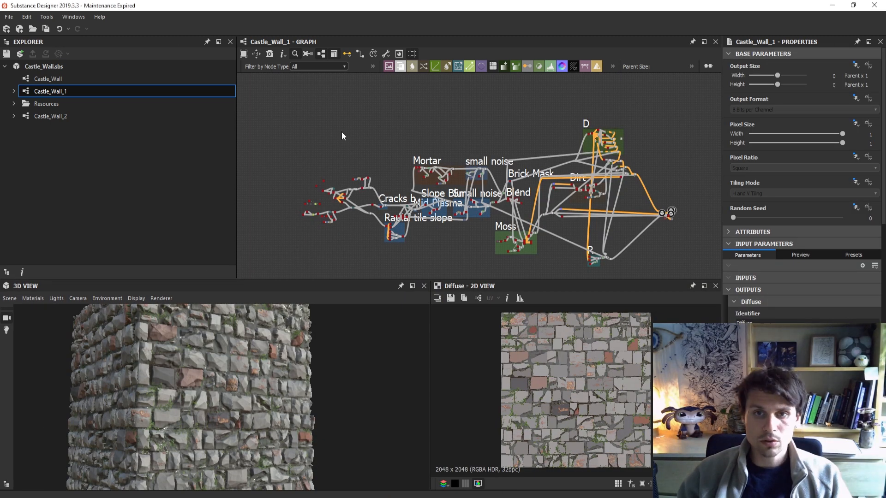
click(7, 18)
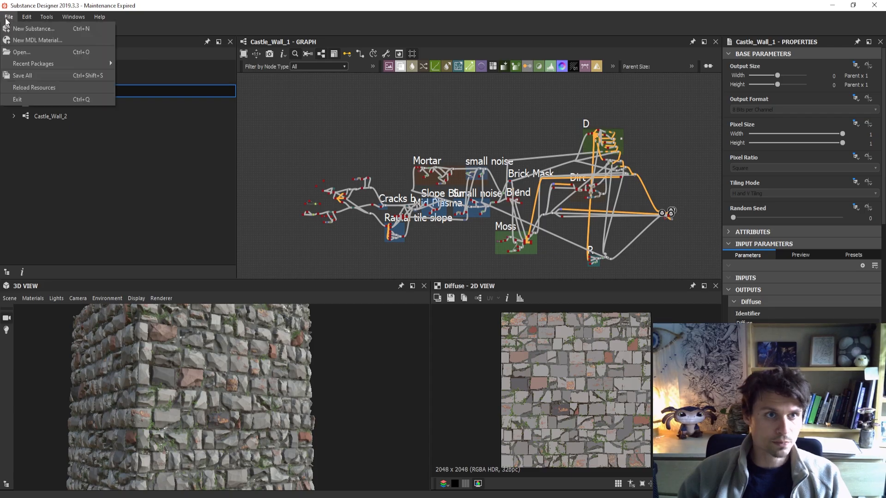
click(7, 19)
click(42, 70)
click(8, 17)
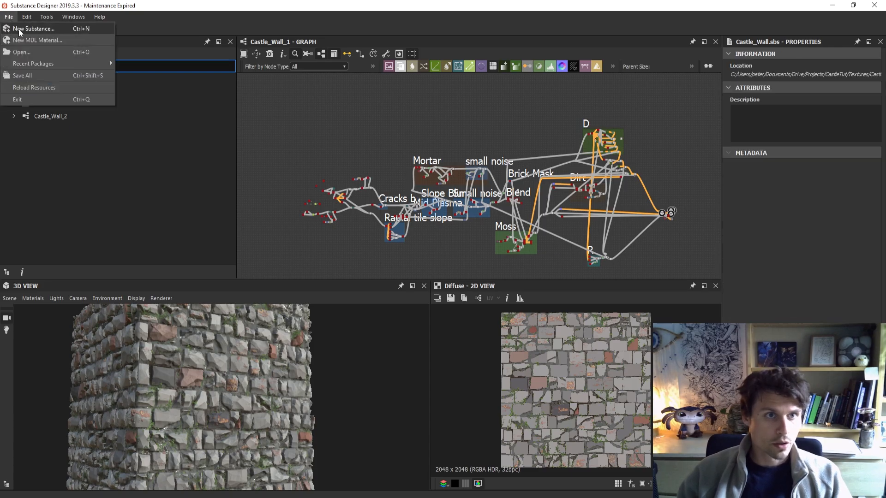
click(10, 19)
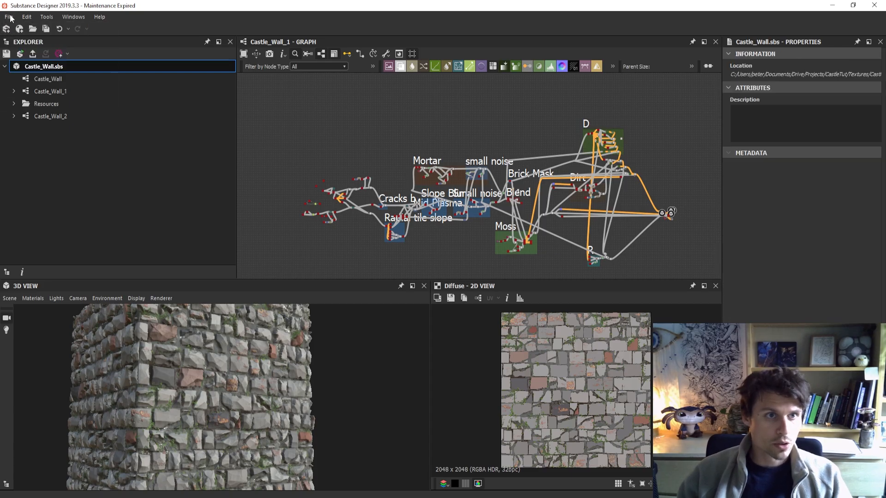
- Create an empty Substance graph named Castle_Wall_Tutorial in the Castle_Wall.sbs package, sized 2048 by 2048 px relative to parent
right_click(46, 67)
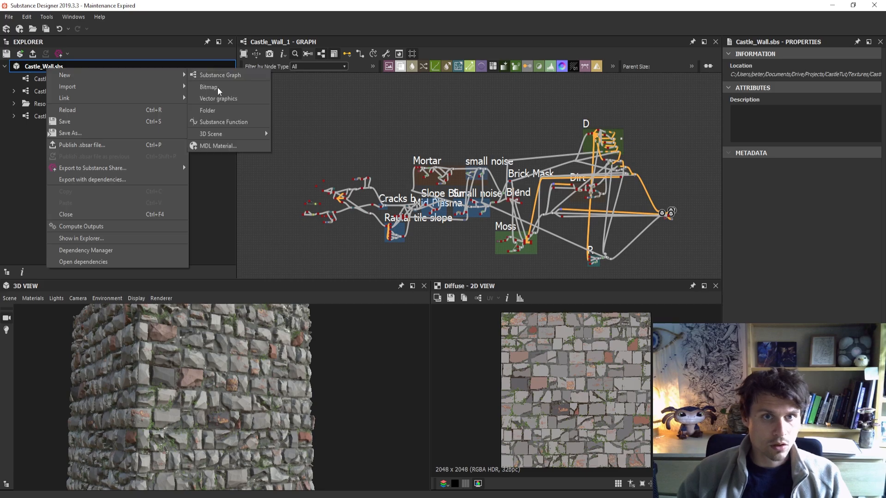
click(231, 79)
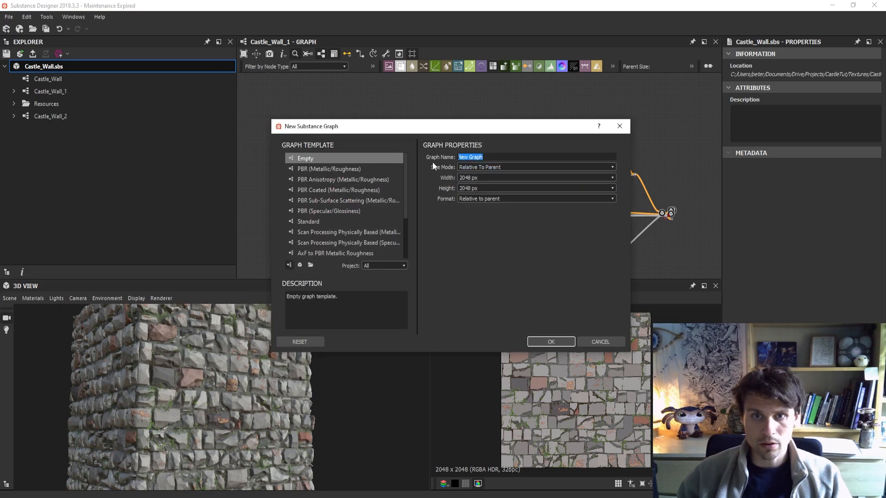
text(Castl)
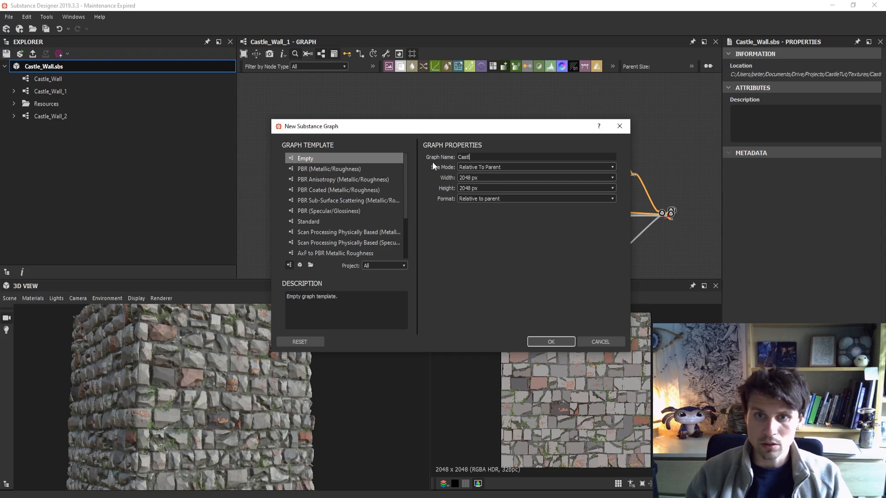
text(e_Wall)
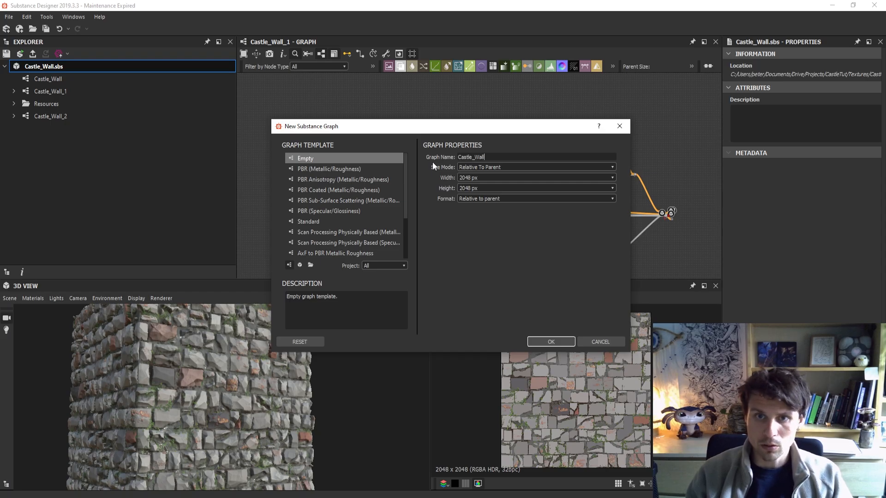
text(_)
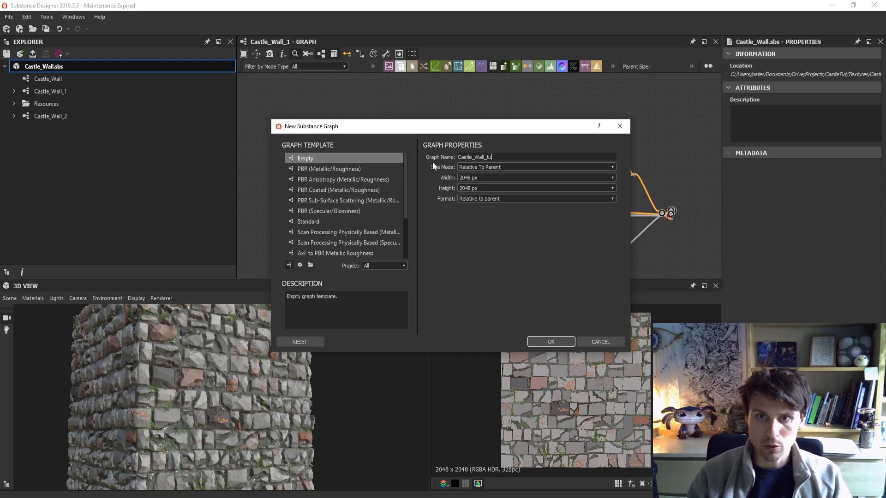
text(Tutorial)
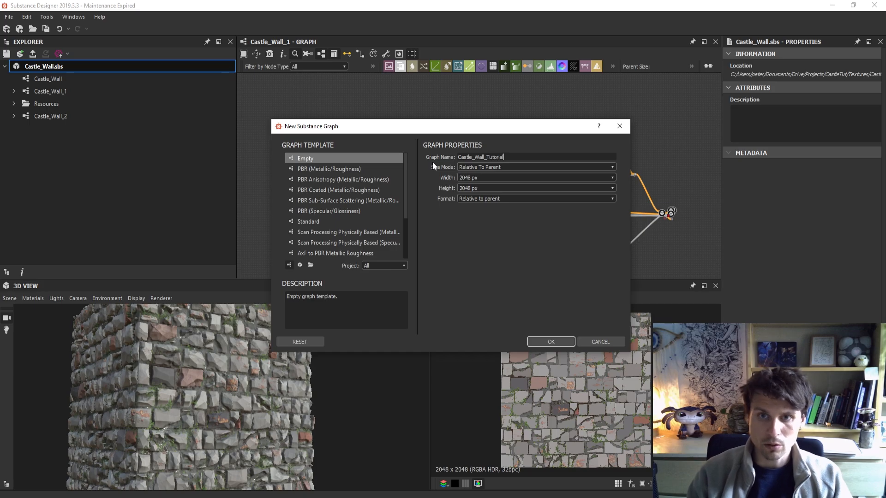
click(474, 188)
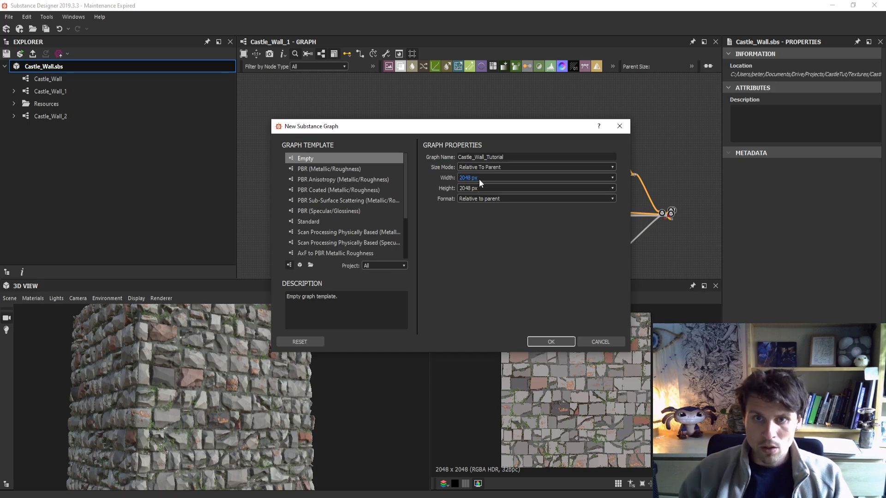
click(485, 179)
click(486, 179)
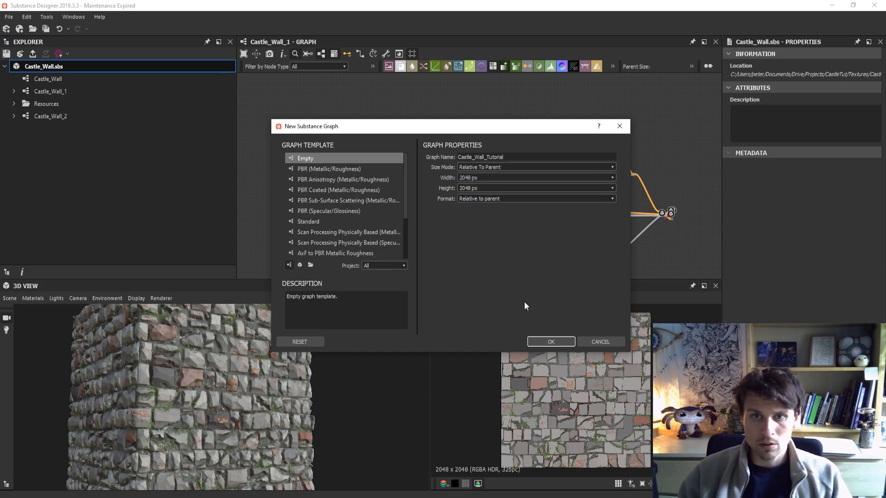
click(551, 341)
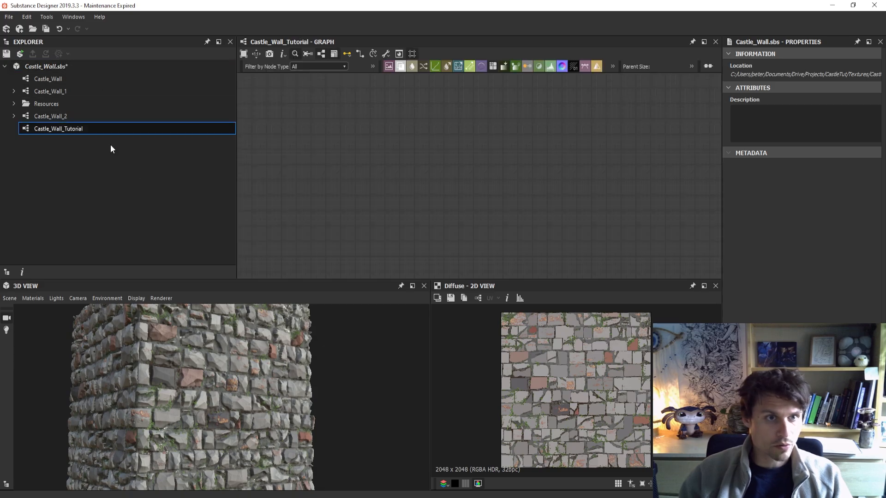
click(67, 105)
click(97, 127)
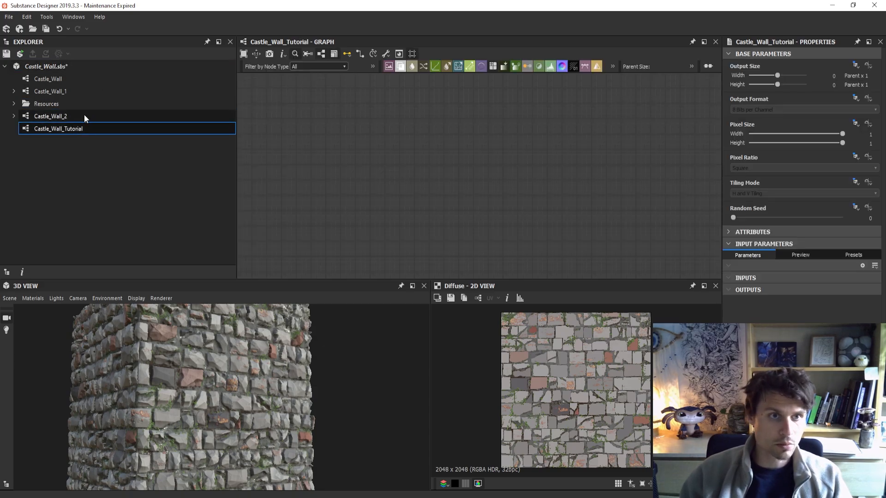
click(59, 116)
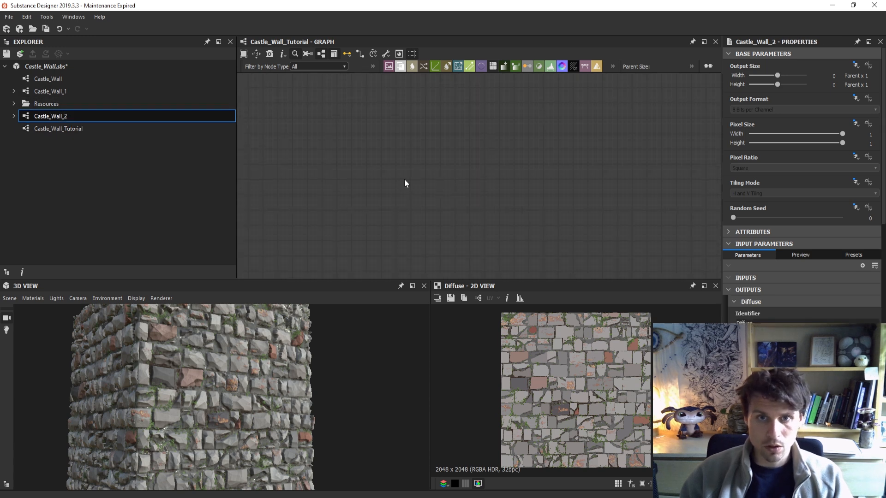
click(70, 129)
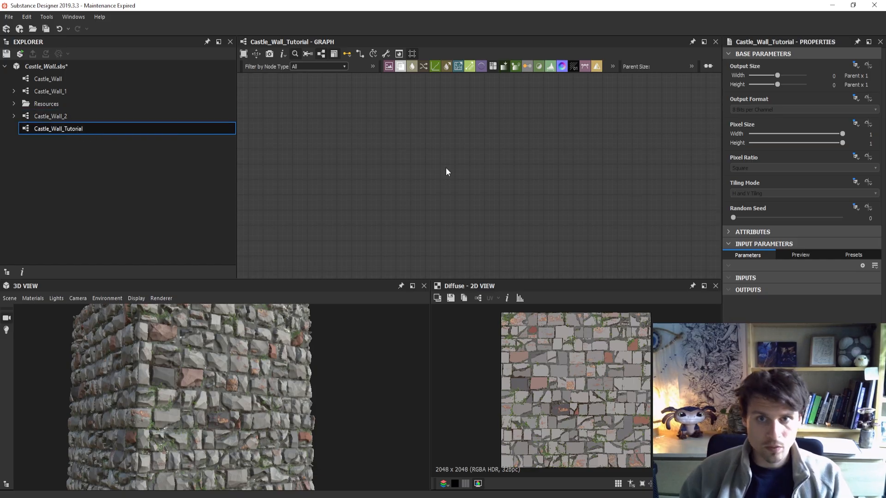
key(space)
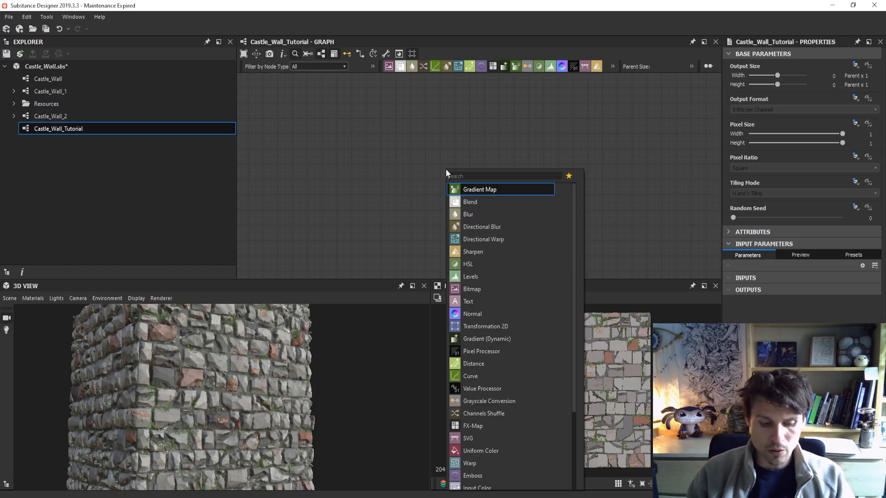
text(mat)
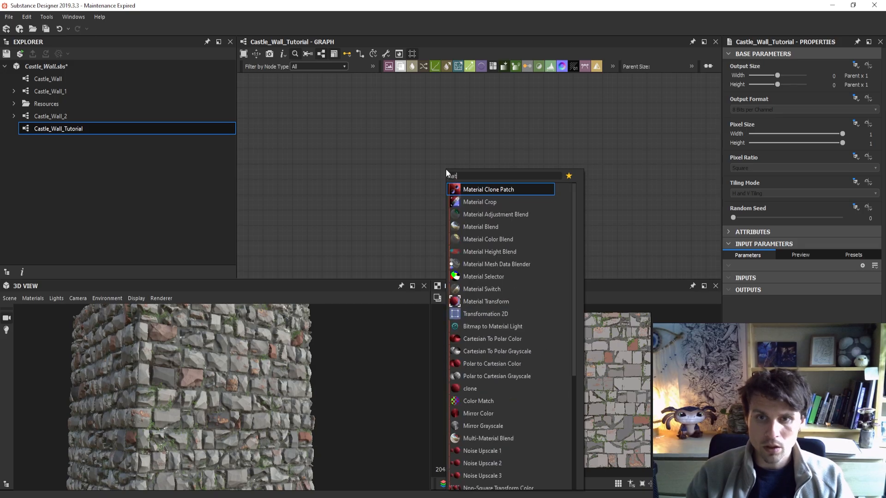
text(erial)
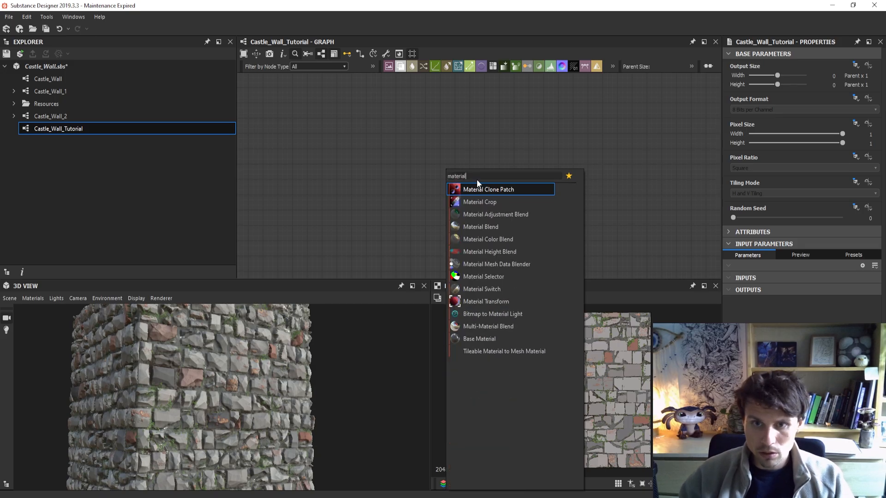
click(528, 281)
- Add a Base Material node to the Castle_Wall_Tutorial graph and display it in the 3D view
key(space)
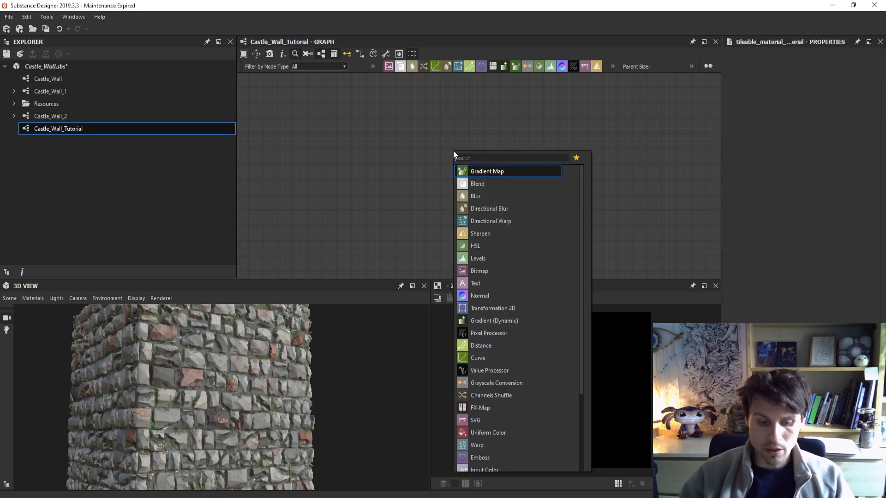
text(base ma)
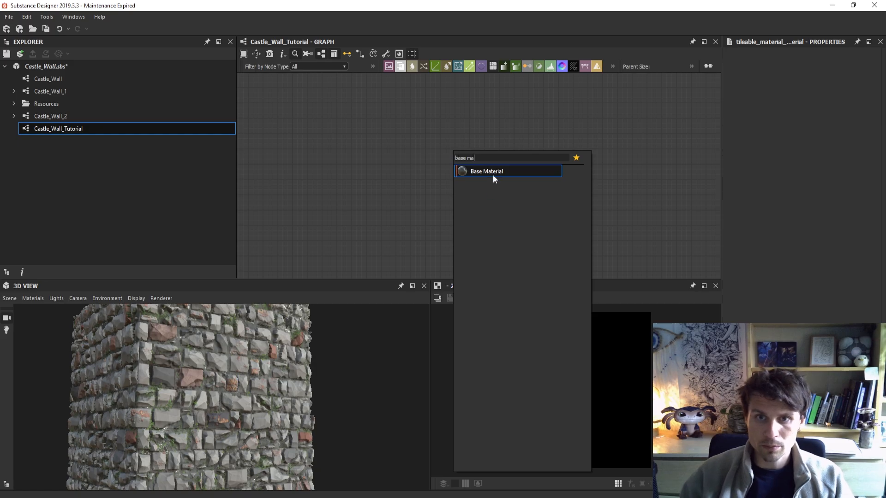
click(493, 175)
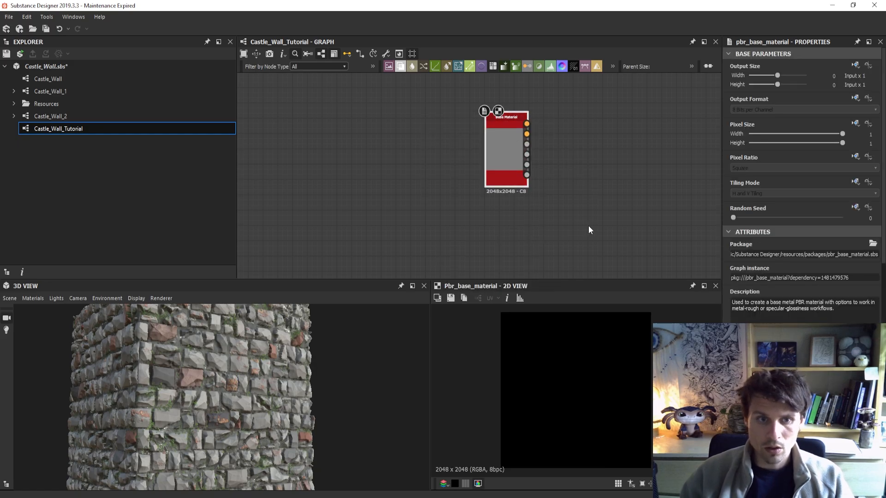
right_click(508, 143)
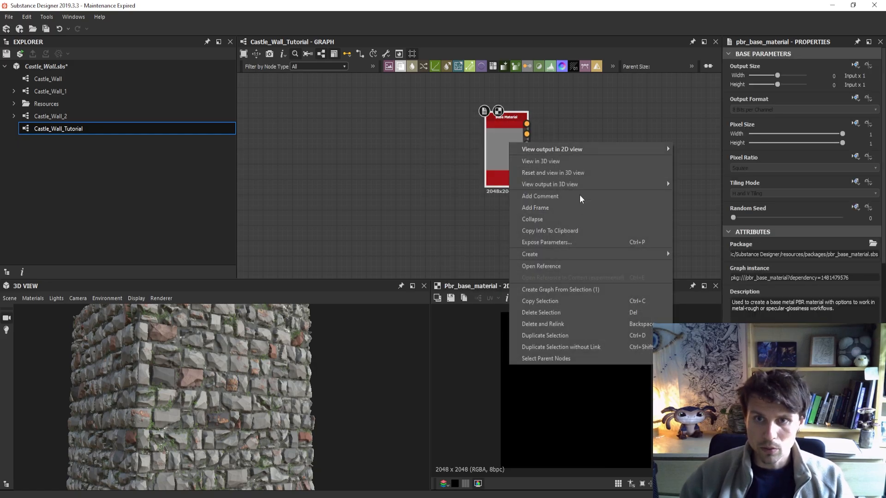
click(579, 162)
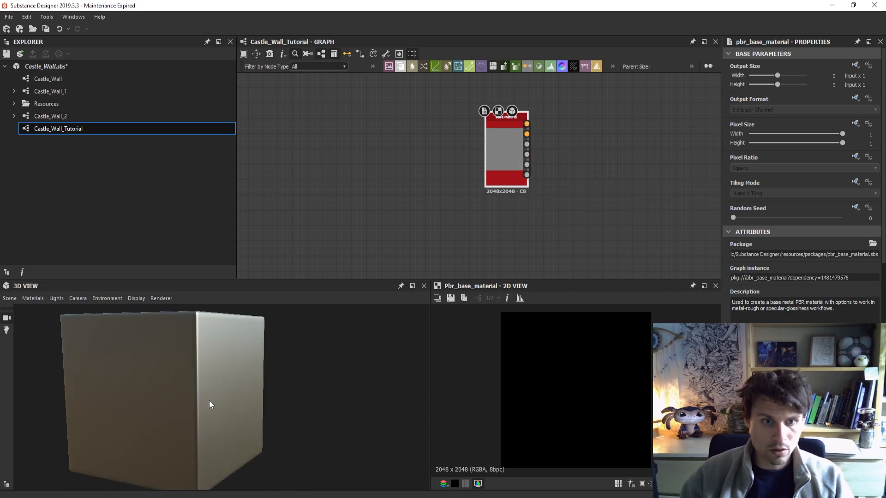
drag(202, 395, 188, 403)
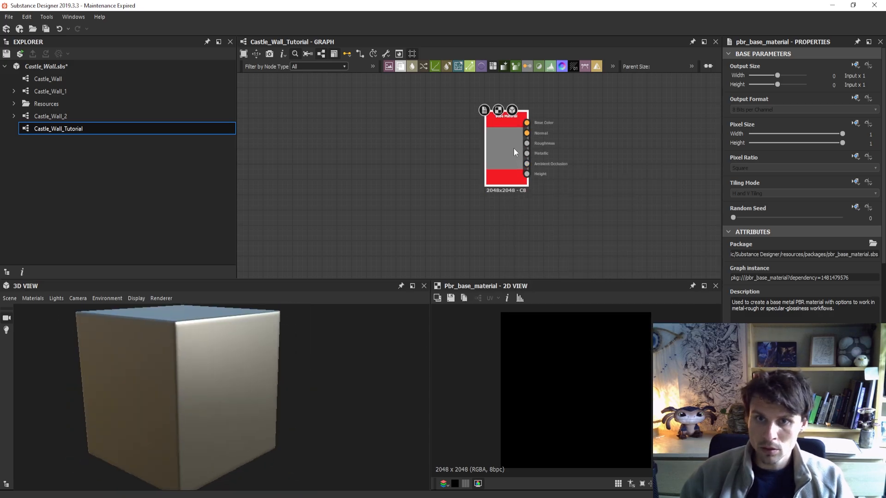
scroll(723, 245, down, 10)
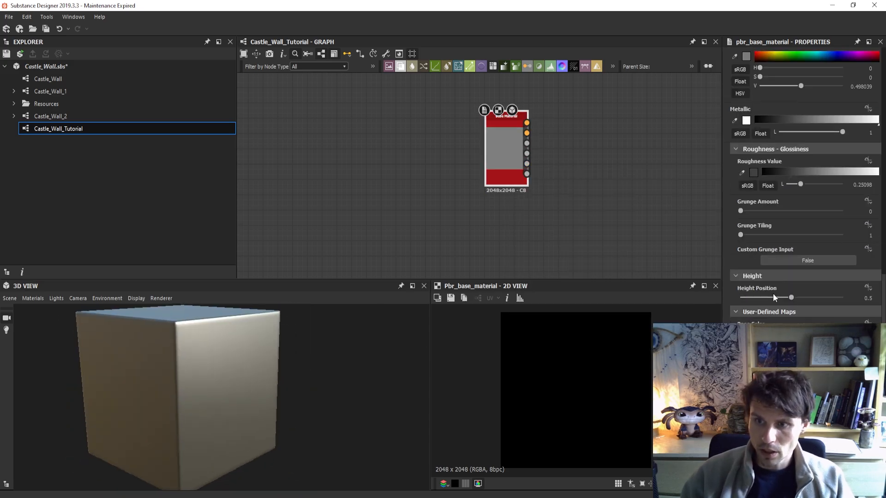
scroll(485, 158, up, 3)
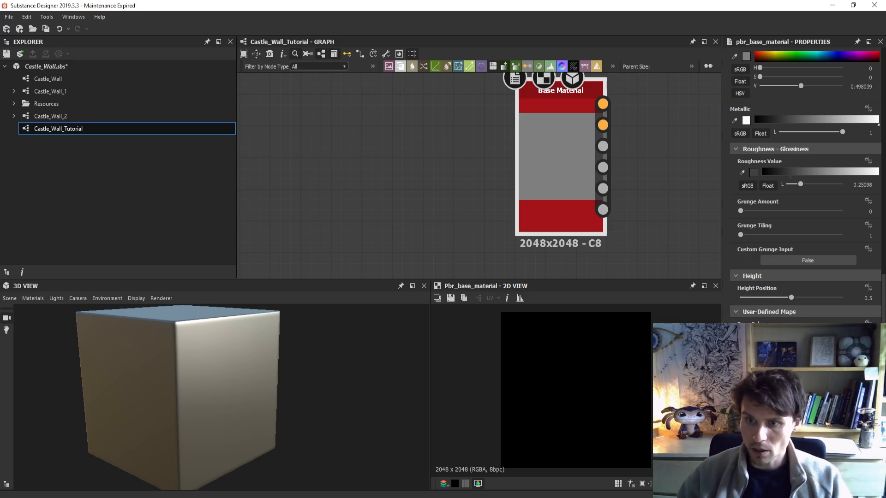
- Add a Tile Generator node to the graph in the empty area beside the Base Material node
scroll(674, 217, down, 3)
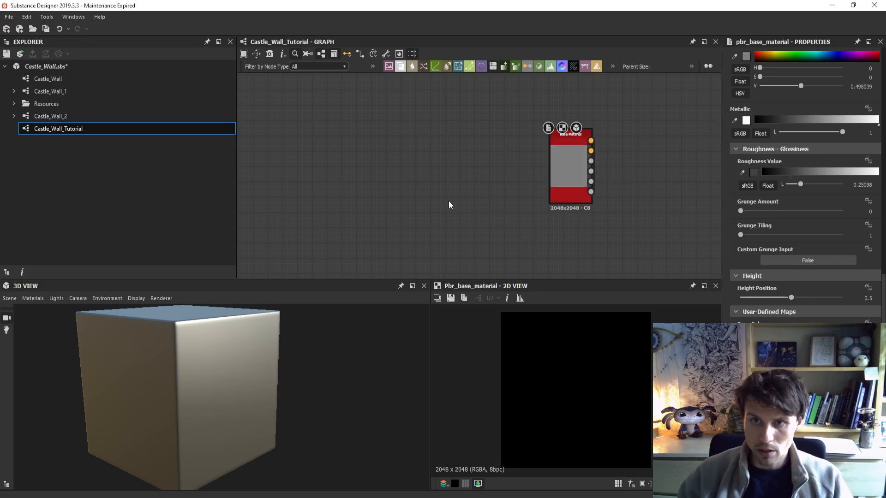
key(space)
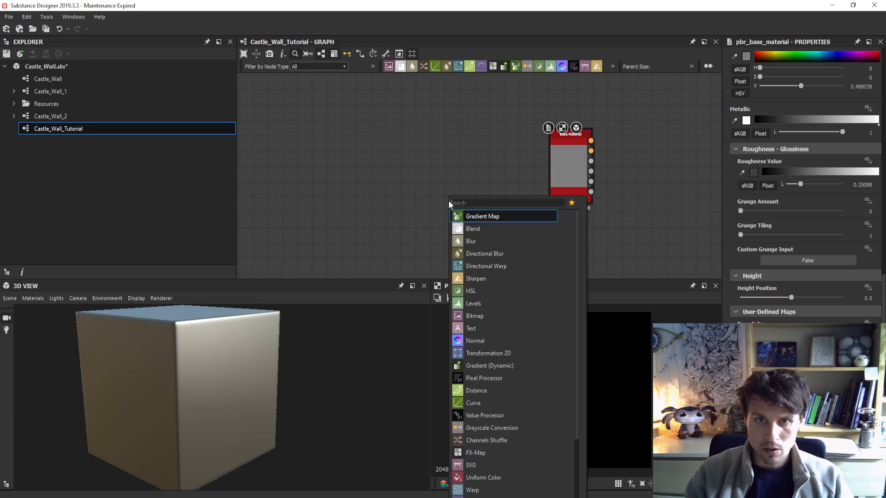
key(Escape)
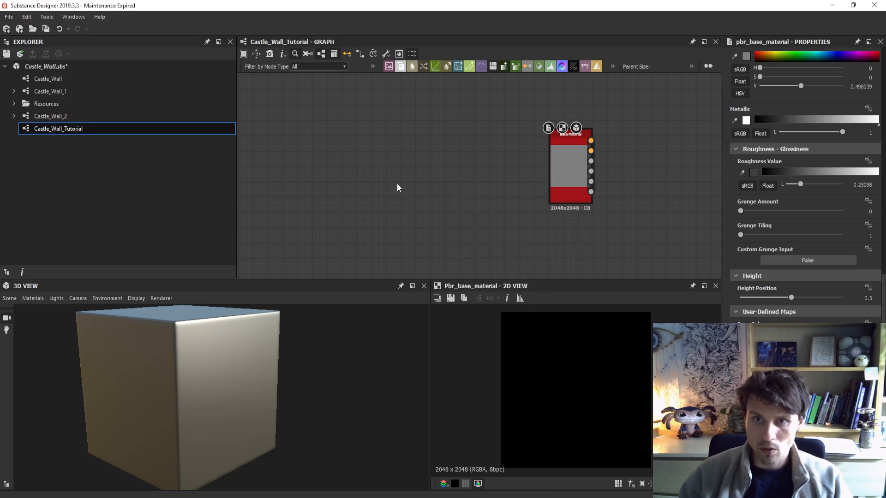
key(space)
text(tile)
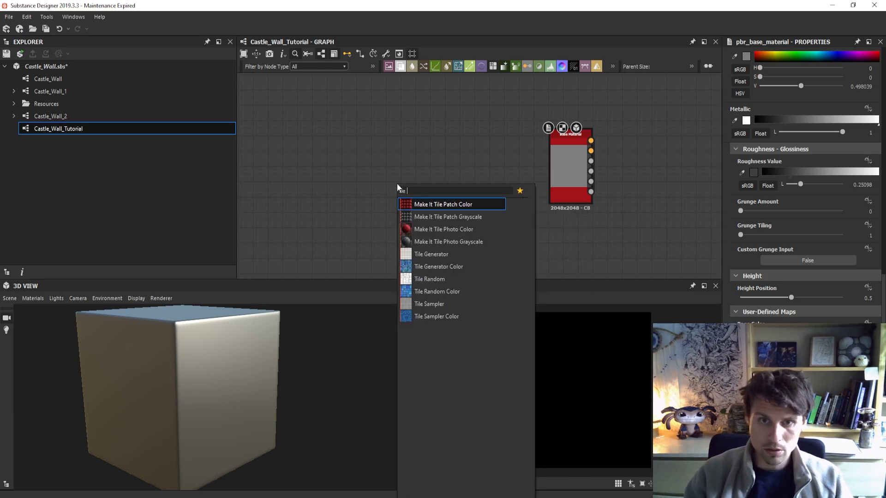
text(gen)
key(Return)
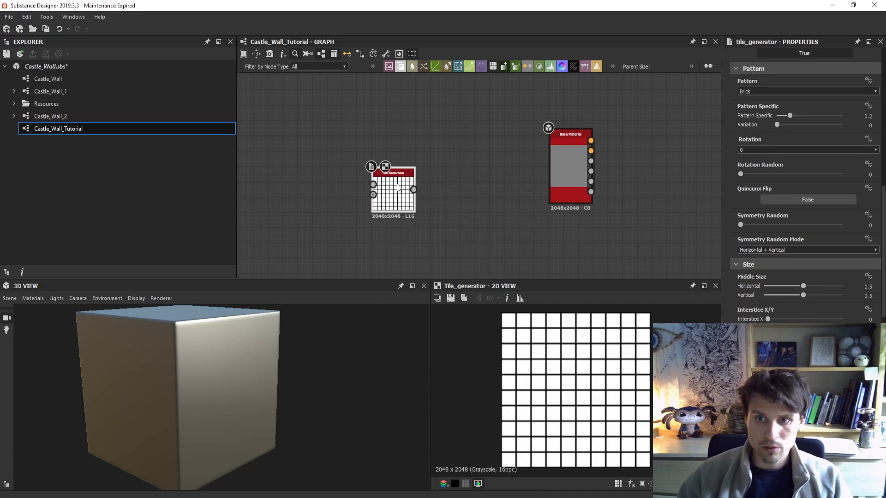
- Enable the Base Material's Normal and Height inputs, and feed the Tile Generator into Height and into a new Normal node
click(570, 162)
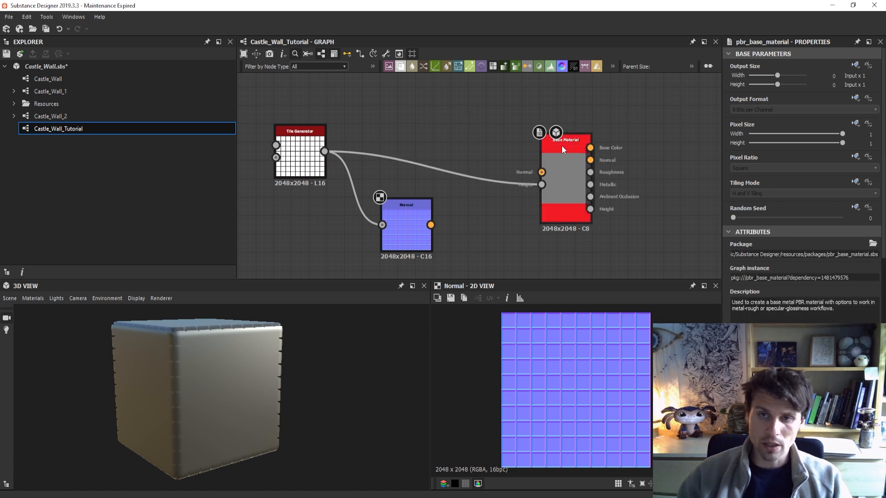
drag(567, 140, 568, 131)
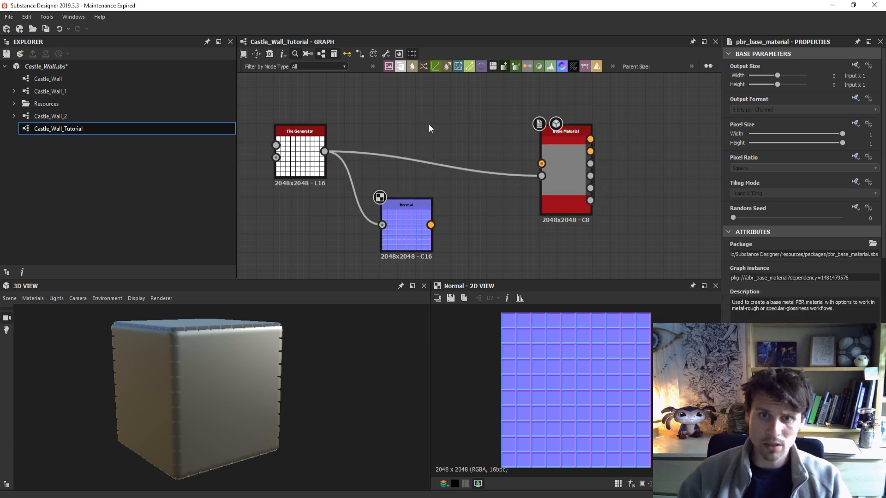
scroll(428, 123, down, 2)
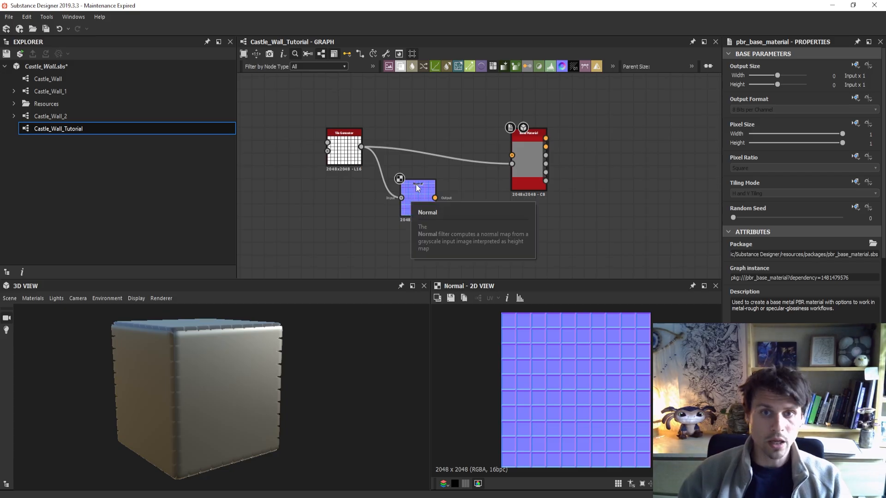
click(422, 185)
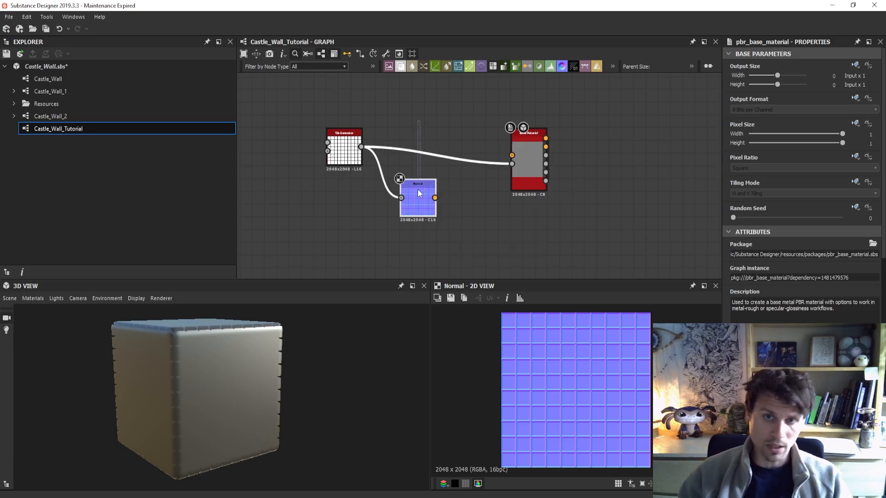
click(442, 105)
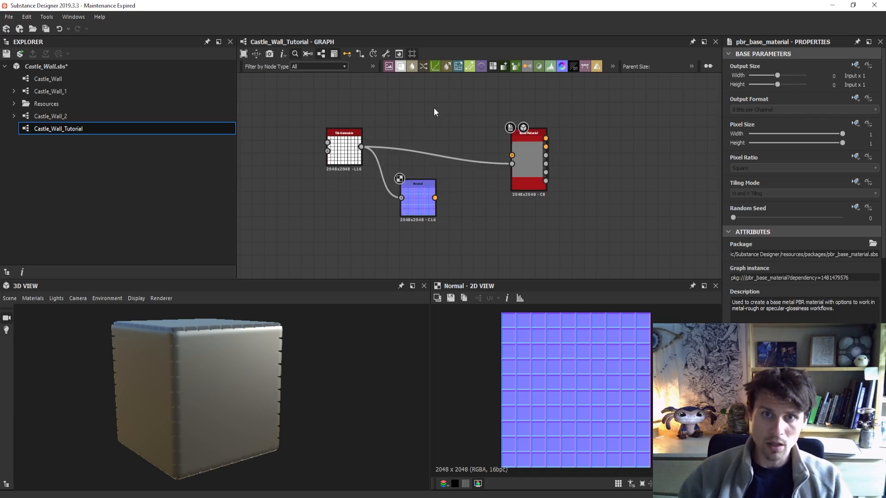
scroll(450, 141, up, 2)
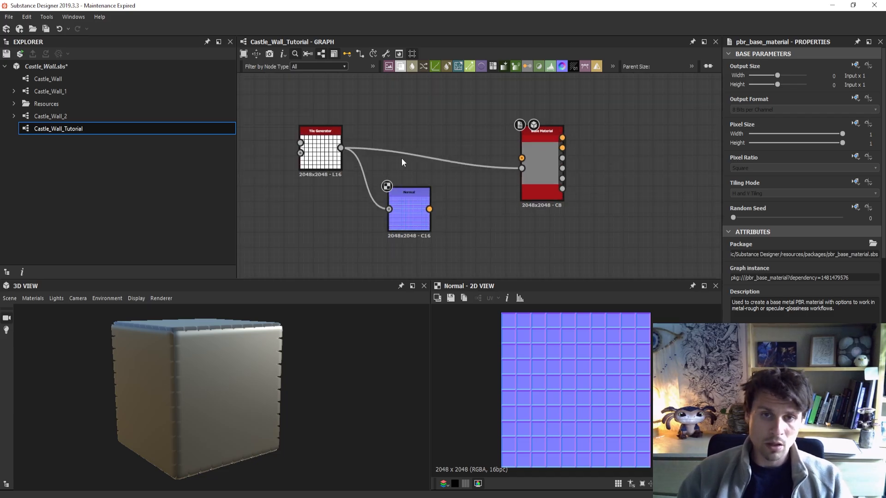
click(409, 193)
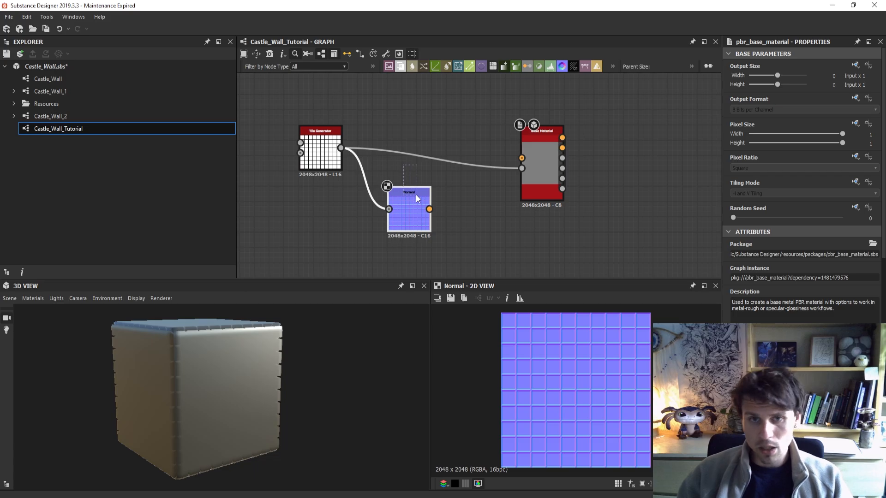
click(416, 195)
click(402, 166)
drag(456, 187, 403, 168)
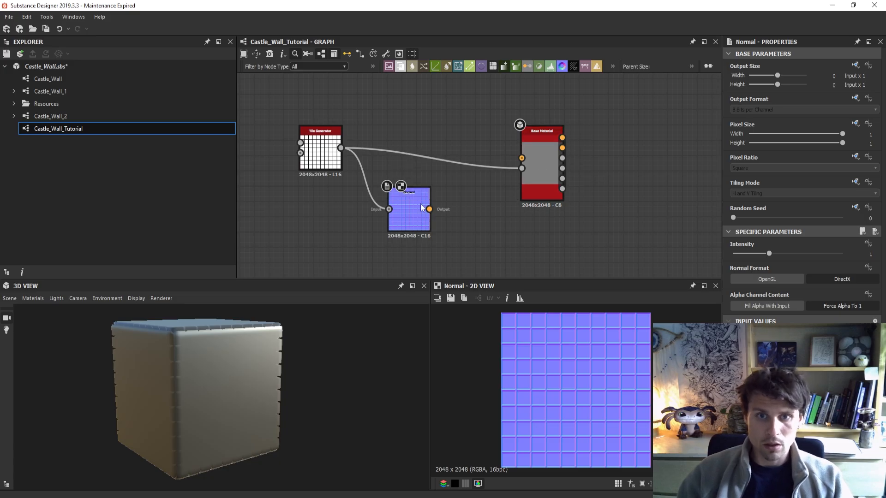
- Nudge the Base Material node upward and set the Normal node's Intensity to 25
drag(541, 185, 544, 170)
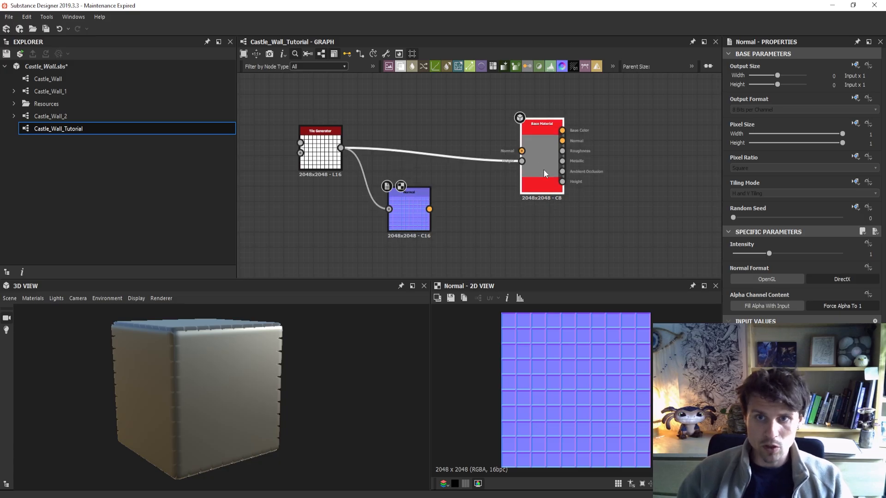
click(414, 218)
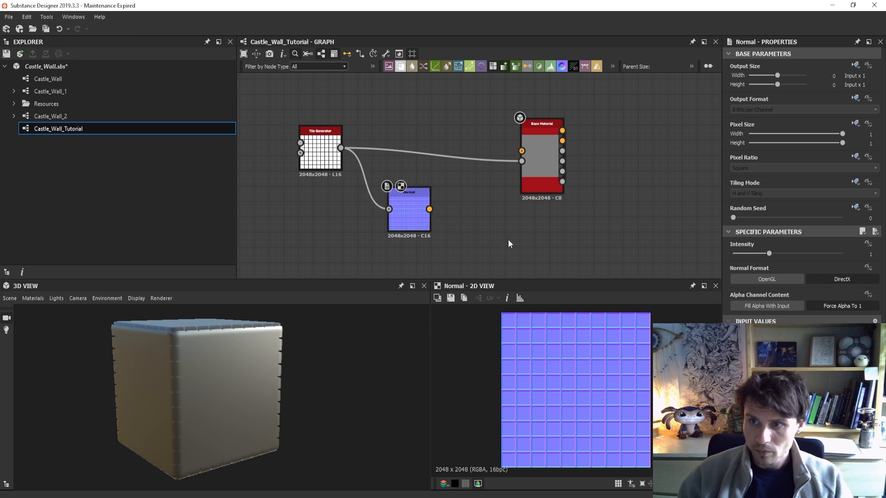
click(872, 253)
text(25)
key(Return)
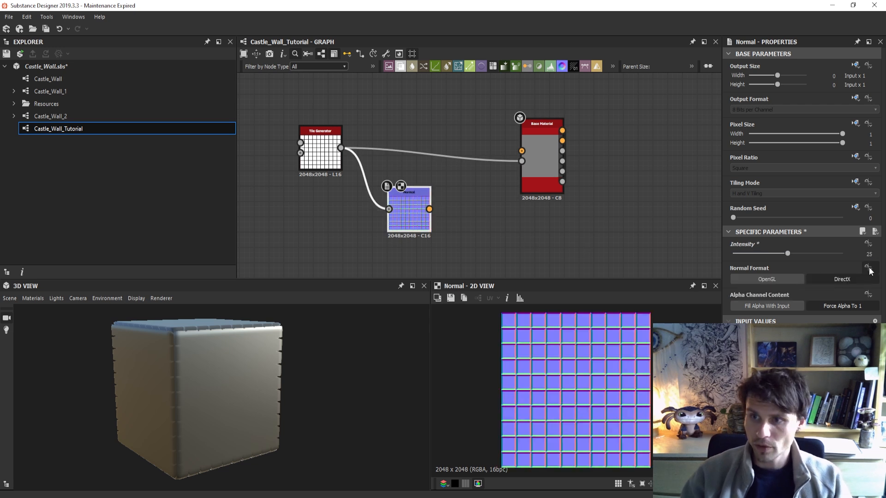
- Connect the Normal node's output to the Base Material's Normal input and inspect the tiled cube in the 3D view
click(551, 161)
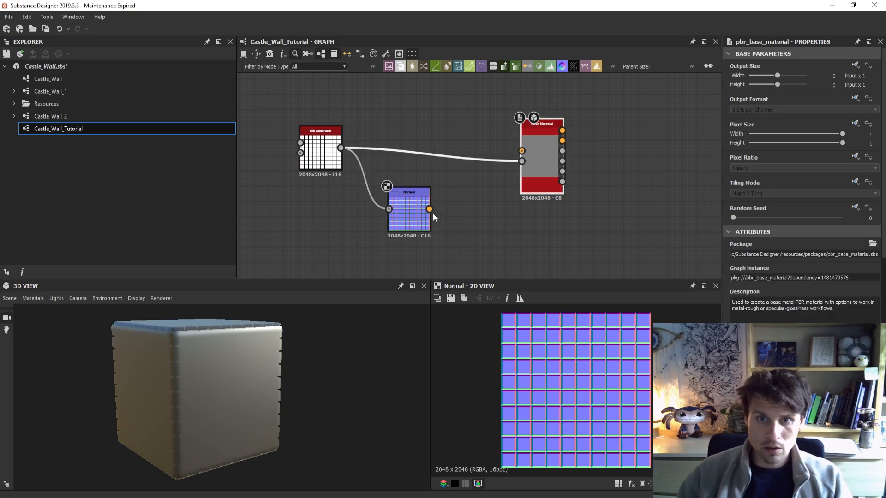
drag(429, 209, 521, 151)
drag(286, 367, 249, 380)
drag(259, 351, 246, 346)
mouse_move(249, 381)
mouse_down()
mouse_move(231, 394)
mouse_move(238, 390)
mouse_up()
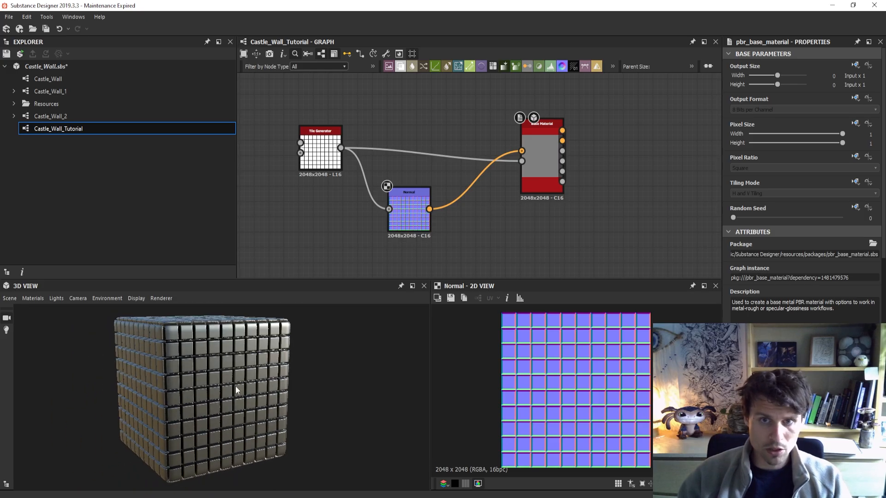
- Rearrange the graph so the Normal node sits above the direct height link and the Tile Generator sits lower
drag(399, 220, 414, 142)
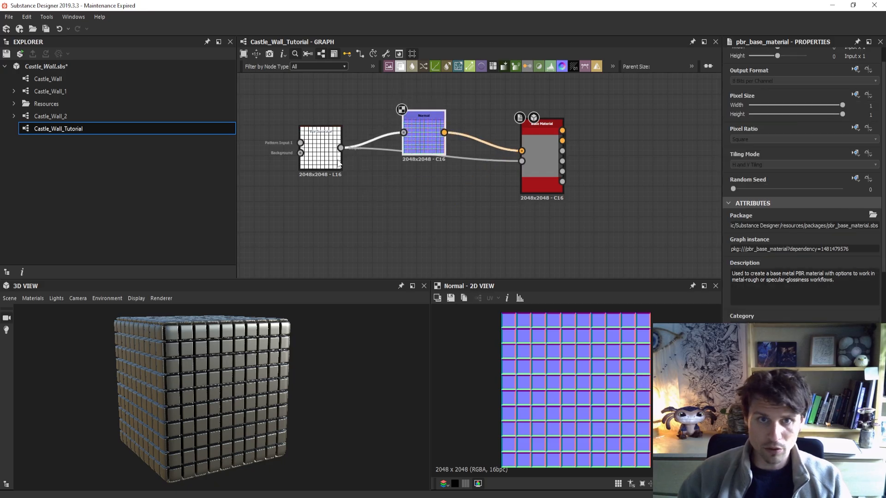
drag(320, 134, 314, 180)
scroll(409, 235, up, 2)
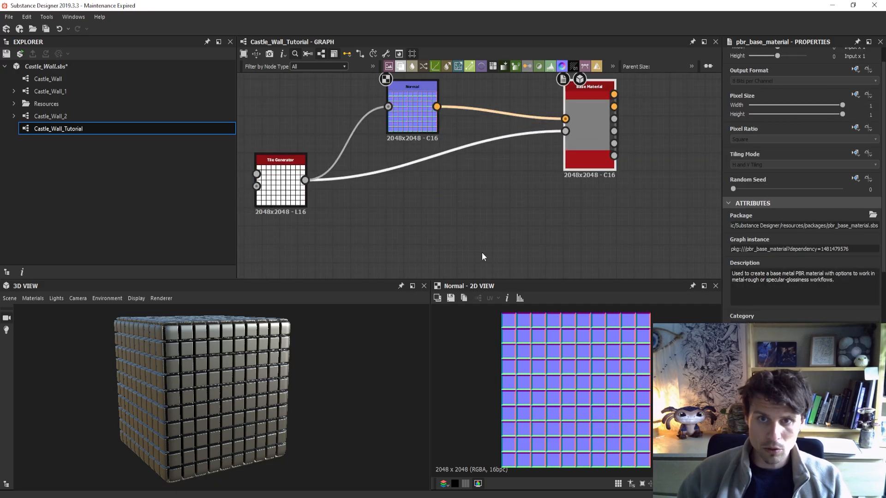
- Add an Ambient Occlusion (HBAO) node below the height link and connect the Tile Generator's output to its Height input
key(space)
text(ao)
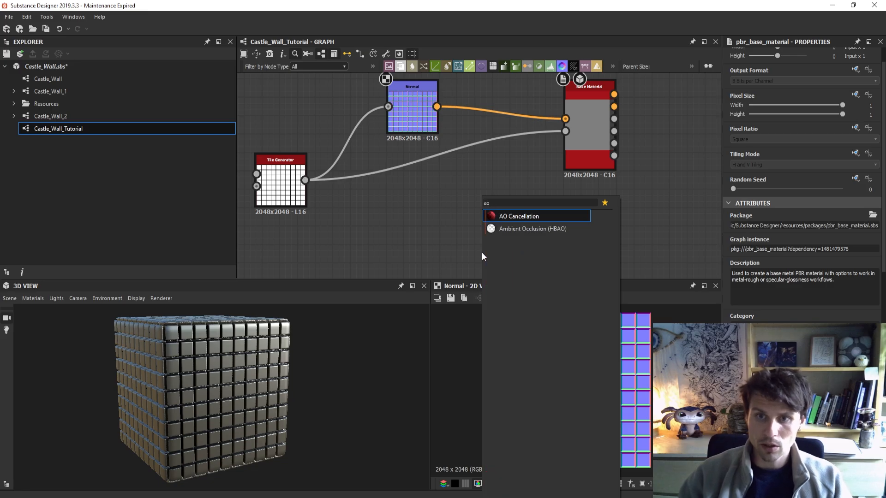
key(Down)
key(Return)
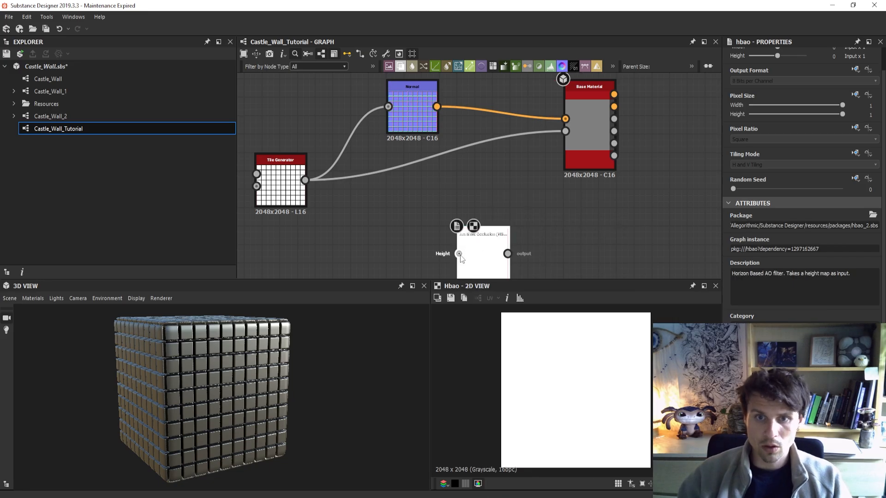
scroll(417, 241, down, 2)
middle_drag(413, 242, 400, 241)
scroll(442, 267, up, 3)
scroll(442, 240, down, 1)
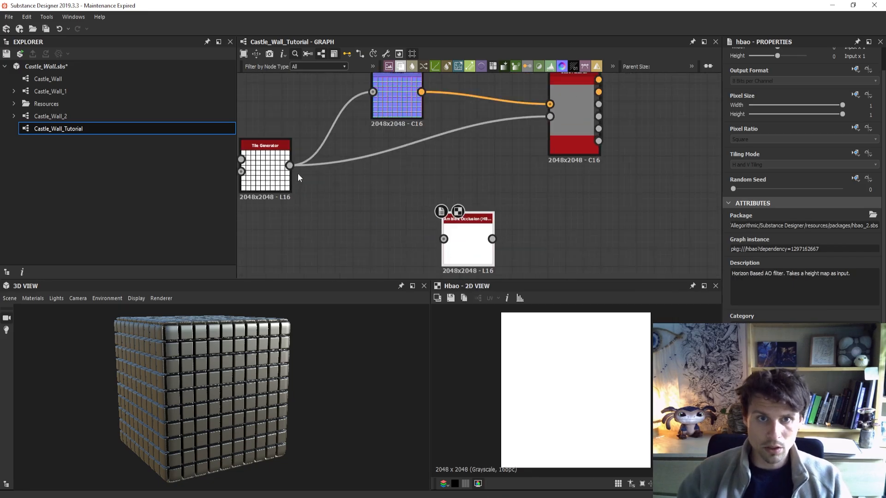
drag(290, 165, 415, 234)
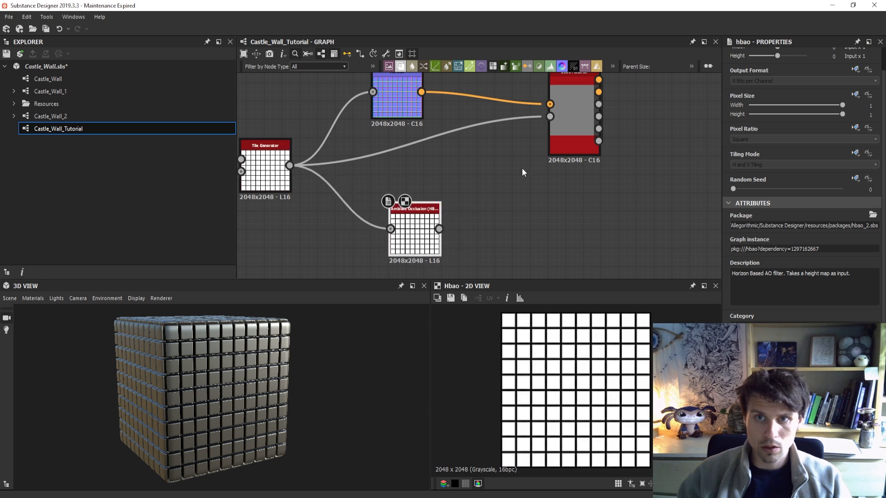
- Enable the Base Material's user-defined Ambient Occlusion map and connect the HBAO node's output to that input
double_click(574, 120)
scroll(784, 208, down, 5)
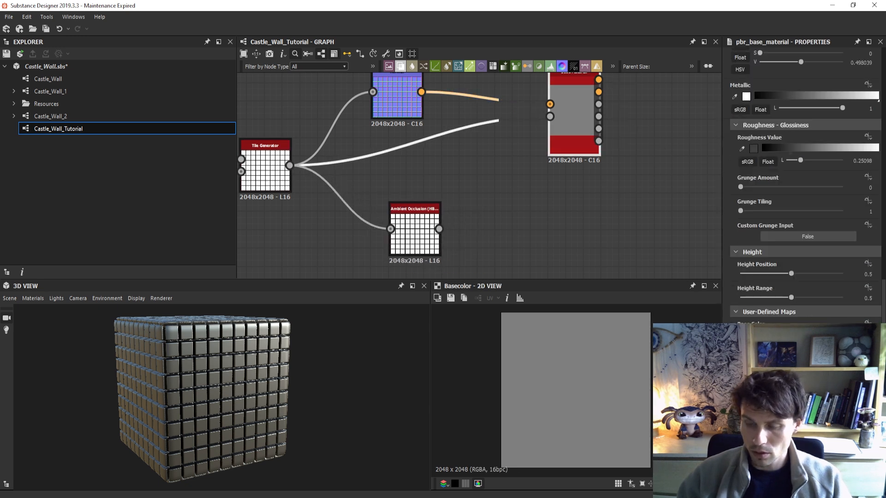
click(807, 431)
middle_drag(563, 151, 567, 196)
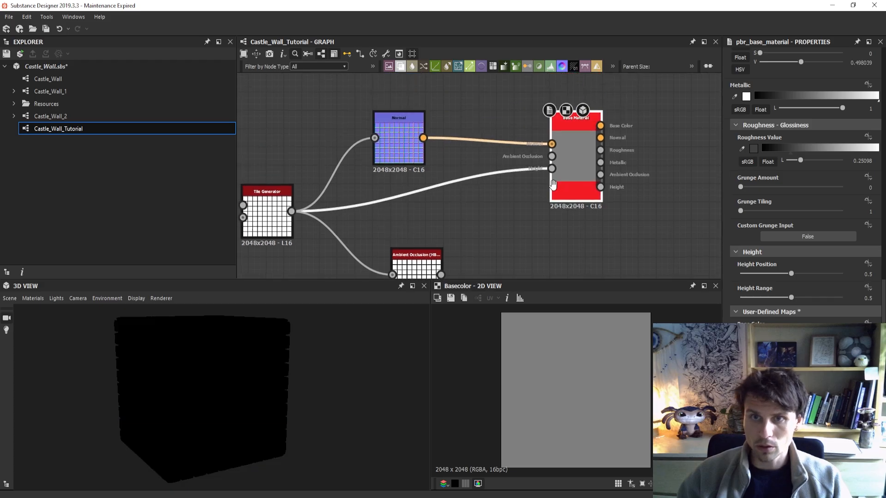
scroll(567, 189, down, 2)
middle_drag(508, 251, 506, 222)
scroll(506, 222, up, 3)
scroll(466, 219, down, 2)
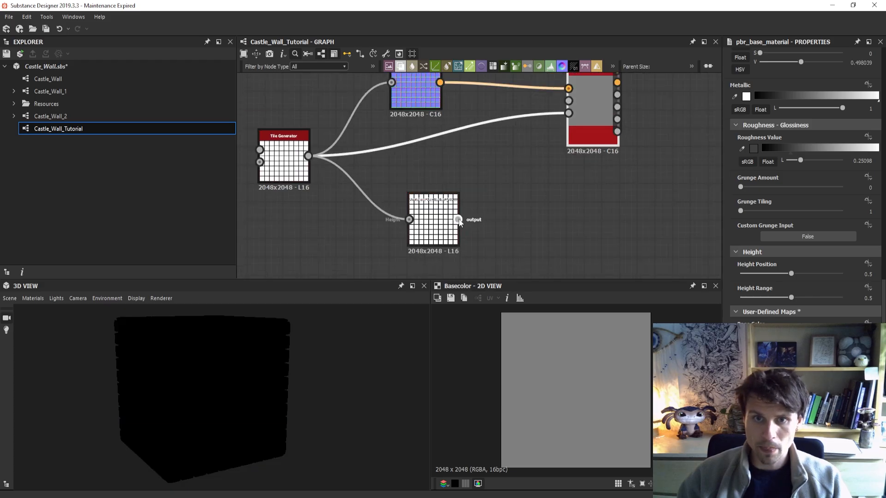
drag(457, 219, 565, 109)
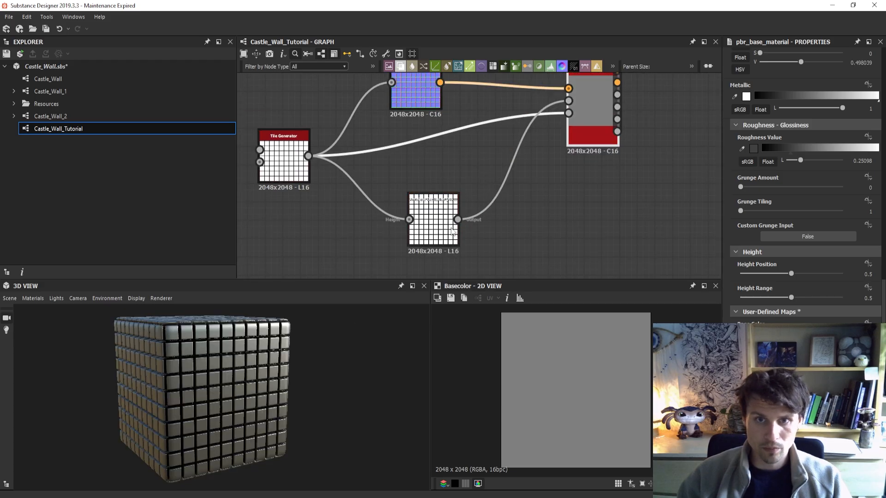
- Spread the Tile Generator, Normal, Ambient Occlusion and Base Material nodes apart to make room for more nodes between them
middle_drag(452, 143, 459, 175)
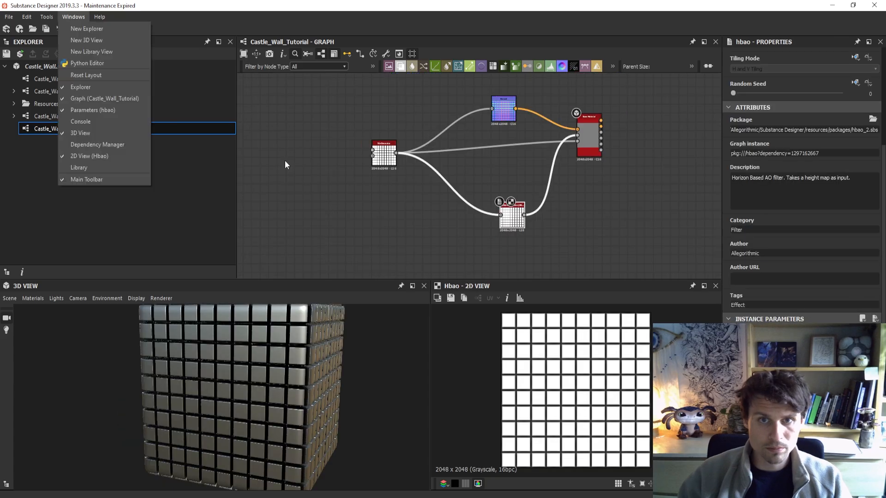
double_click(284, 159)
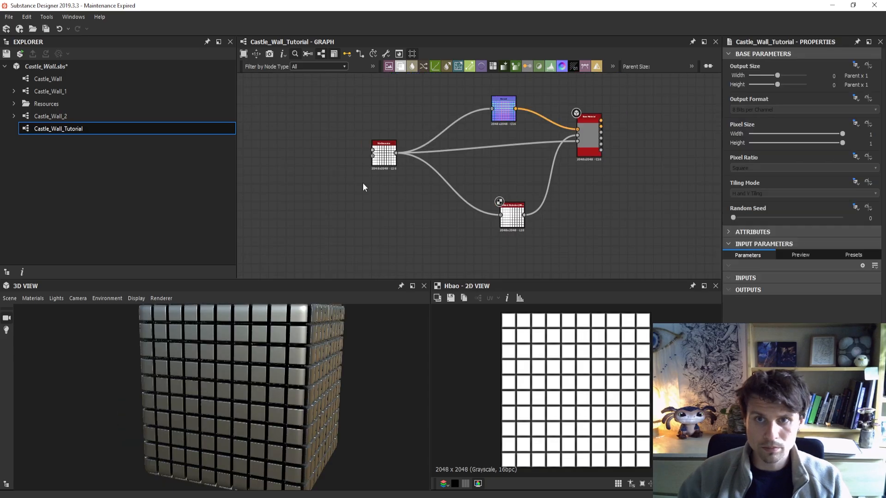
scroll(362, 183, down, 3)
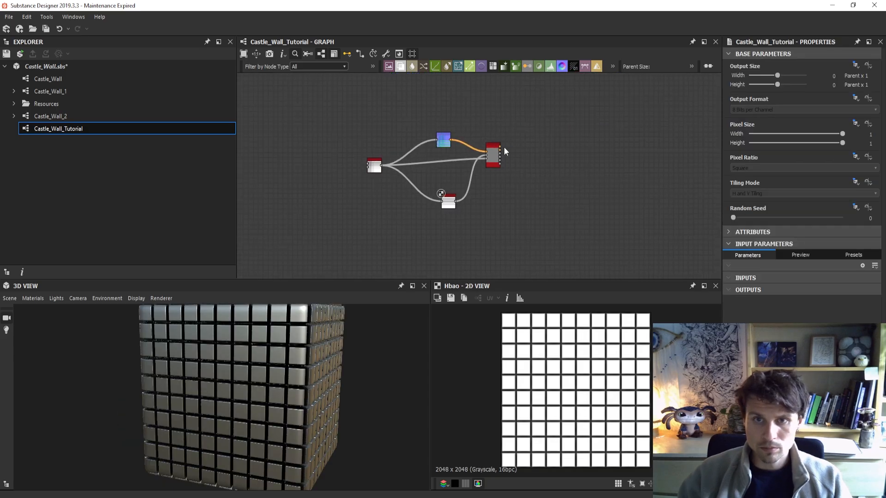
drag(499, 152, 584, 158)
drag(451, 206, 453, 226)
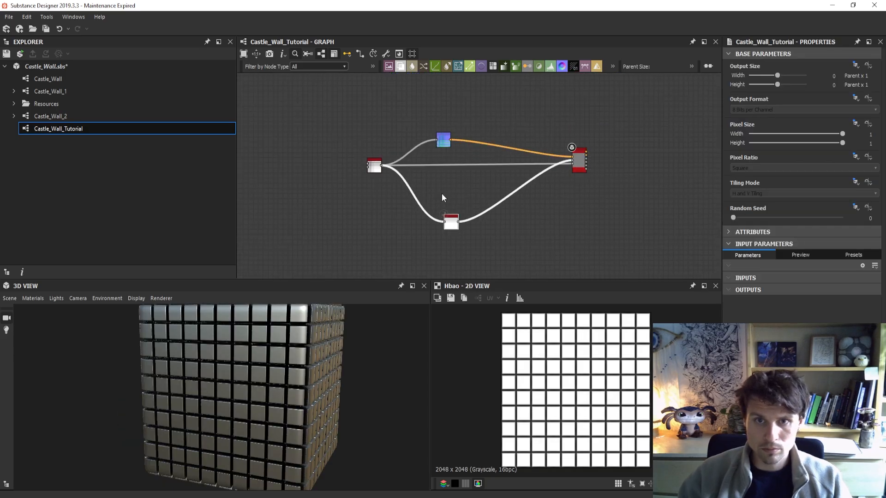
drag(443, 140, 444, 124)
drag(371, 172, 253, 166)
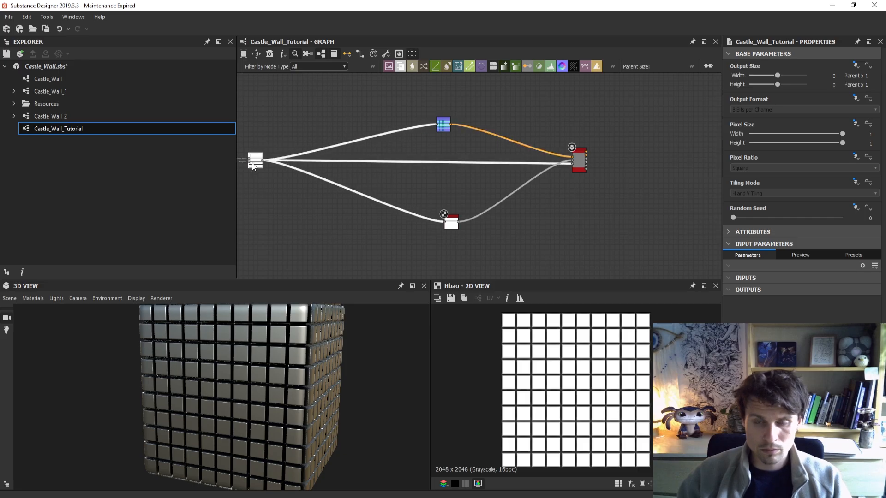
- Add a Blend node in the space between the Tile Generator and the Ambient Occlusion node
click(328, 184)
key(space)
text(ble)
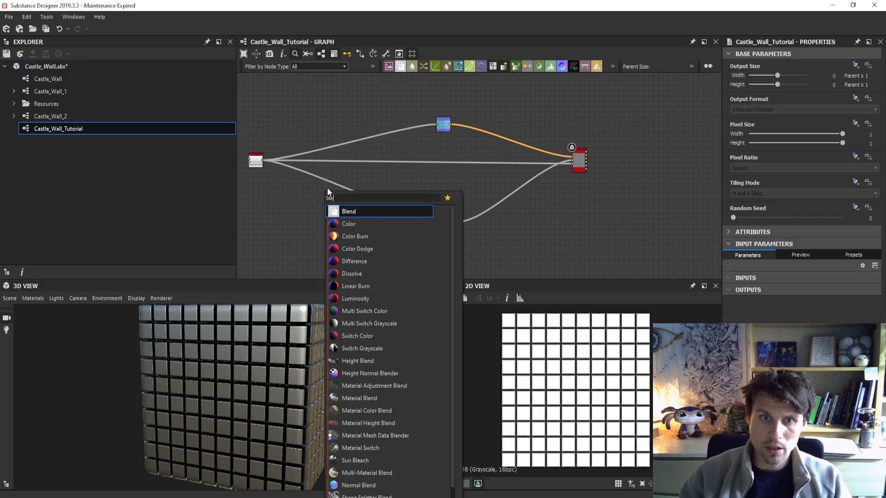
key(Return)
scroll(365, 199, up, 3)
scroll(370, 195, down, 2)
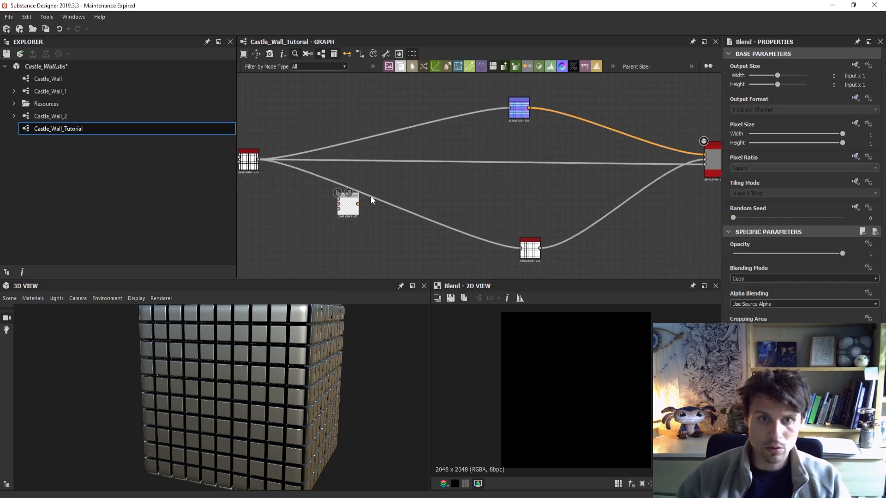
- Connect the Tile Generator to the Blend's background input and move the Tile Generator's outgoing links onto the Blend's output
scroll(290, 183, up, 2)
middle_drag(289, 183, 307, 180)
shift+drag(268, 141, 411, 205)
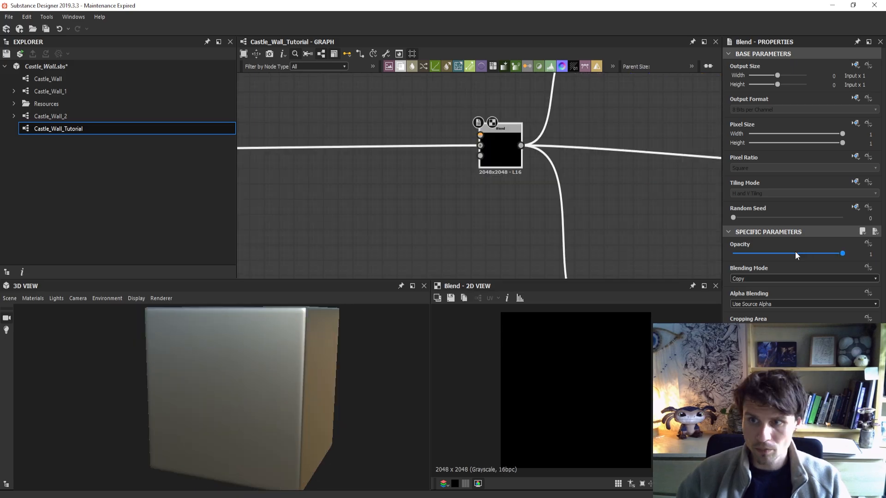
- Set the Blend node's Opacity to 0
drag(795, 253, 732, 254)
middle_drag(568, 206, 443, 190)
scroll(443, 190, down, 1)
scroll(531, 200, down, 2)
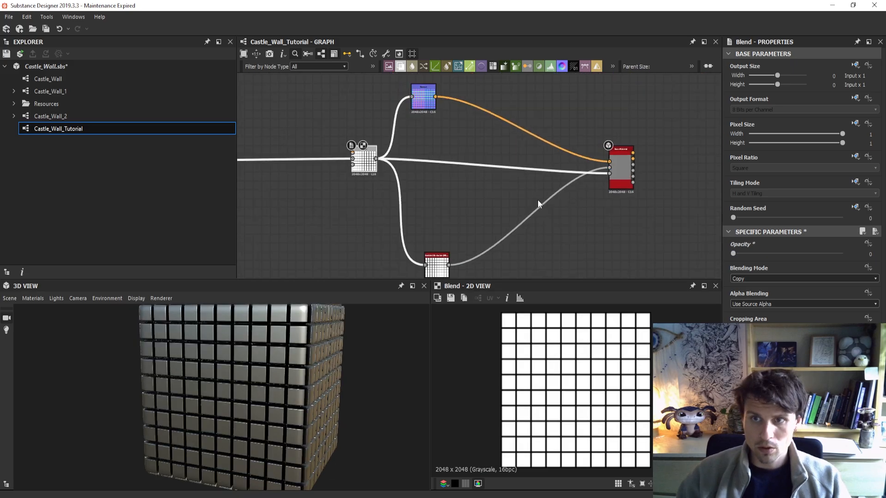
middle_drag(538, 200, 533, 210)
drag(603, 177, 602, 212)
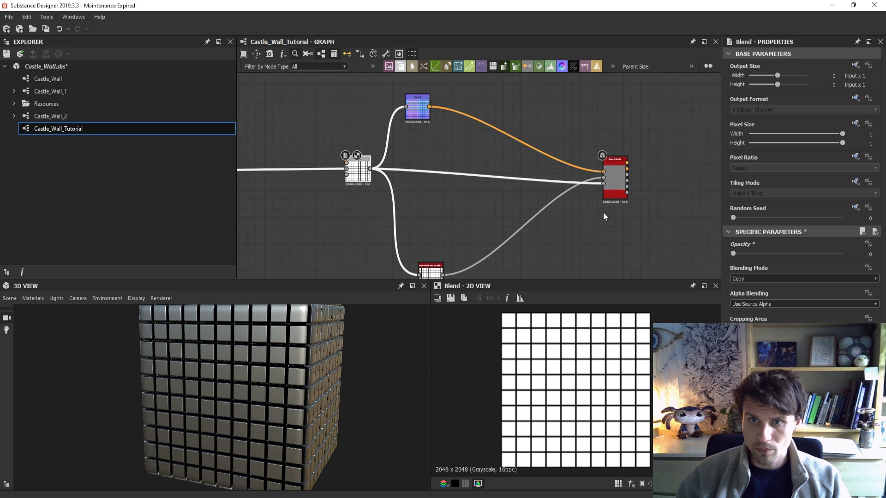
- Review the Base Material's instance parameters and give it a less metallic, stone-like surface on the preview cube
double_click(611, 175)
scroll(323, 392, up, 3)
drag(323, 392, 277, 385)
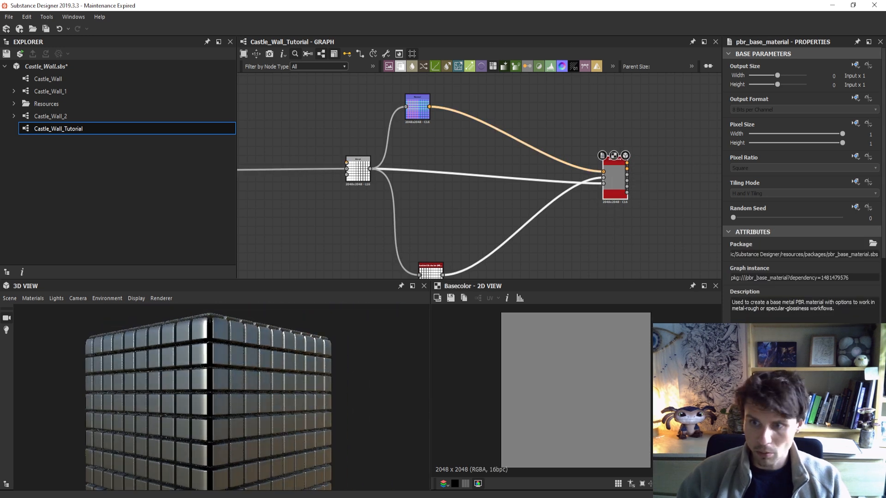
scroll(803, 208, down, 8)
scroll(803, 208, down, 6)
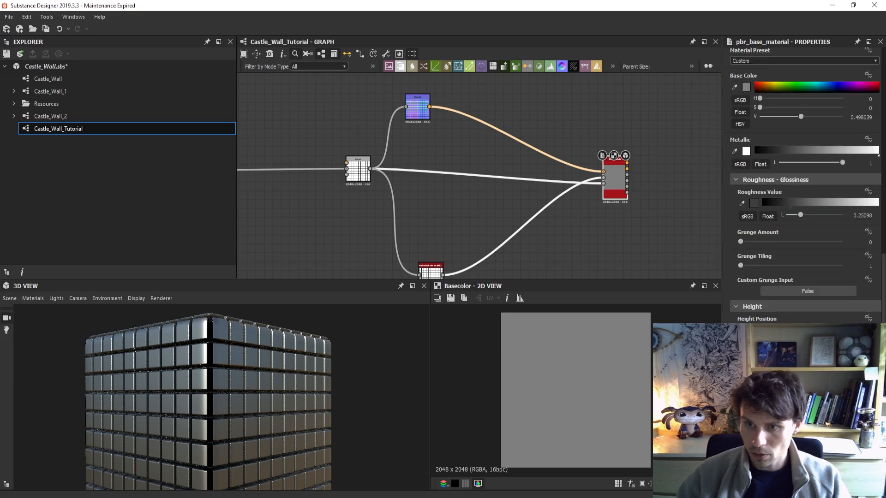
scroll(781, 239, up, 5)
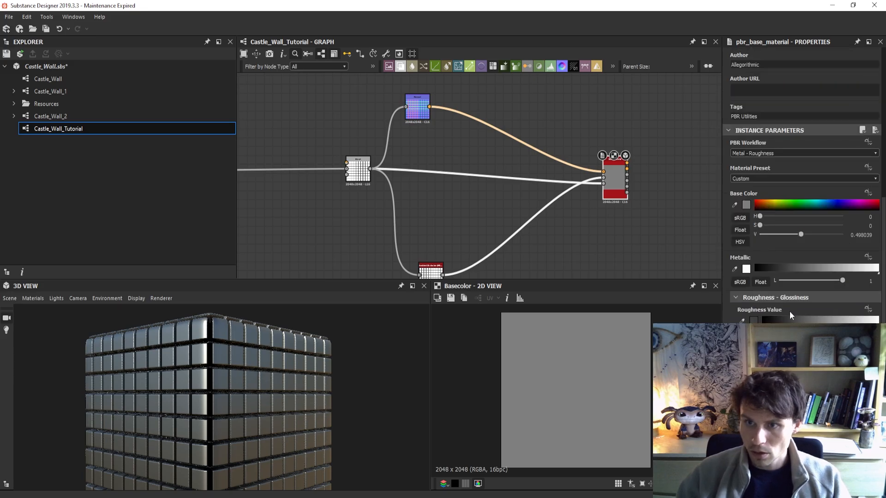
scroll(802, 184, down, 2)
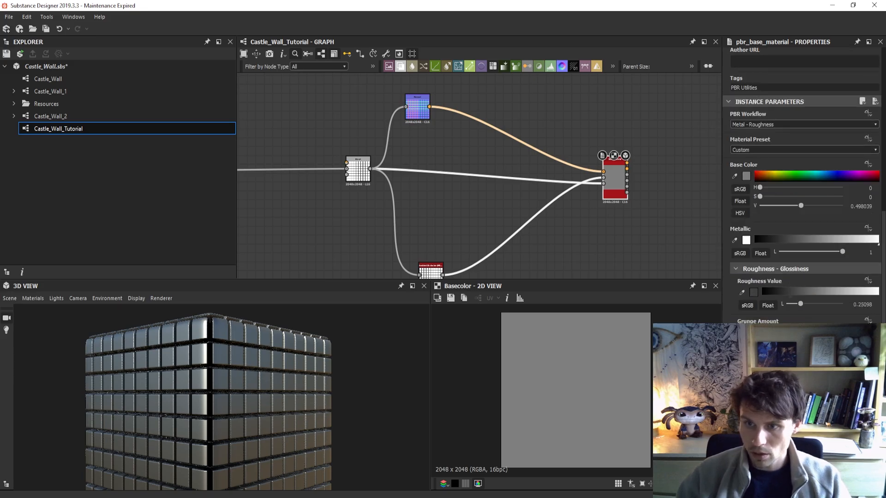
scroll(802, 185, up, 3)
scroll(802, 185, up, 9)
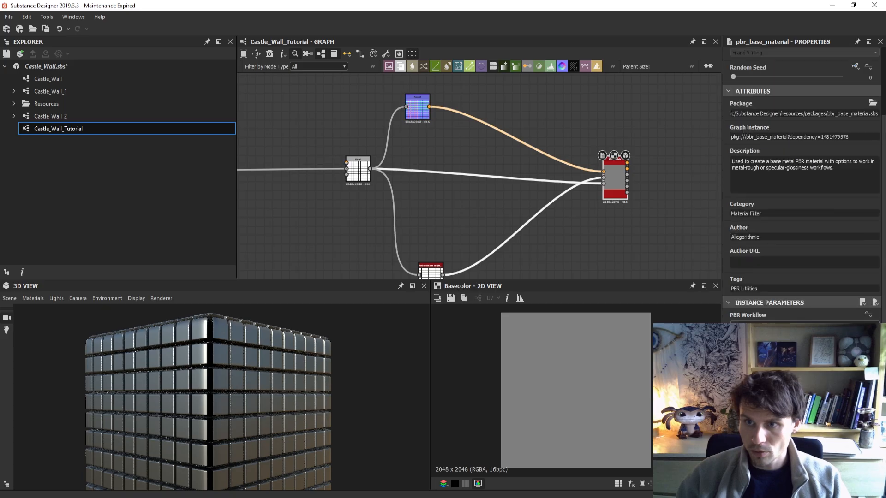
scroll(802, 184, down, 8)
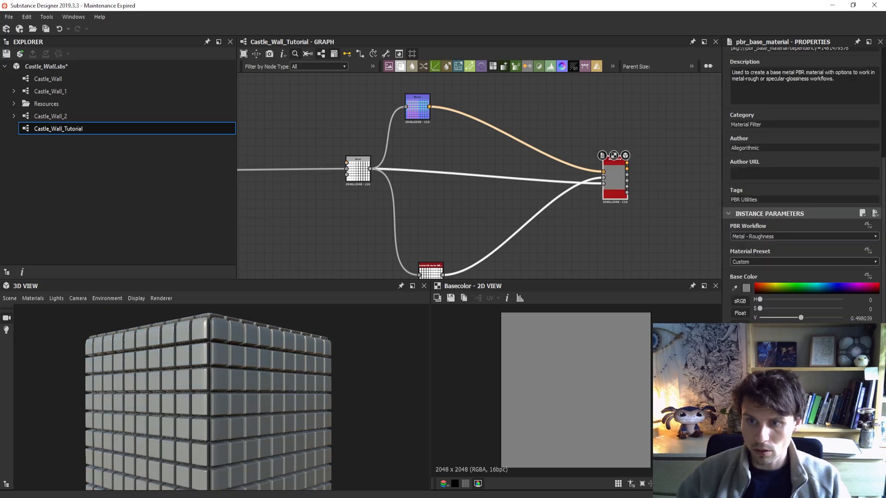
mouse_move(220, 386)
mouse_down()
mouse_move(221, 399)
mouse_move(237, 369)
mouse_move(226, 374)
mouse_move(247, 376)
mouse_move(213, 375)
mouse_up()
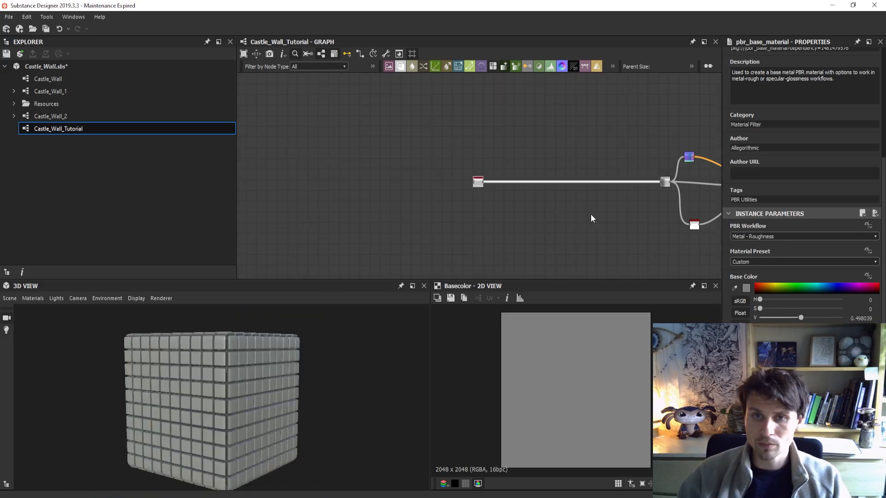
- Add a Tile Random node below the Tile Generator and move the Tile Generator up and away from it
scroll(490, 192, up, 5)
key(space)
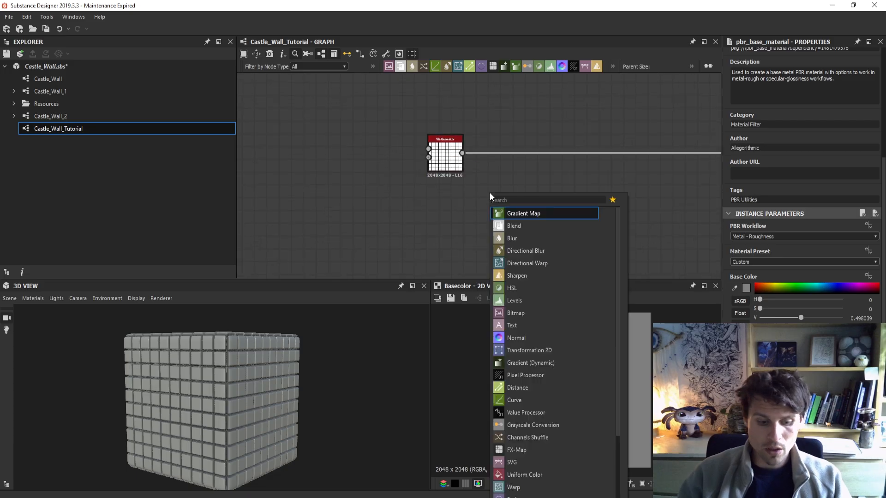
text(trand)
key(Down)
key(Down)
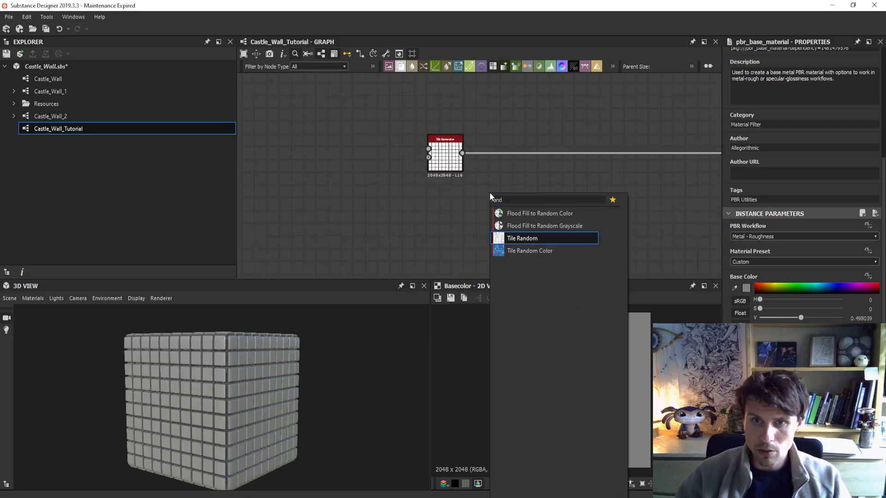
key(Return)
drag(490, 197, 410, 225)
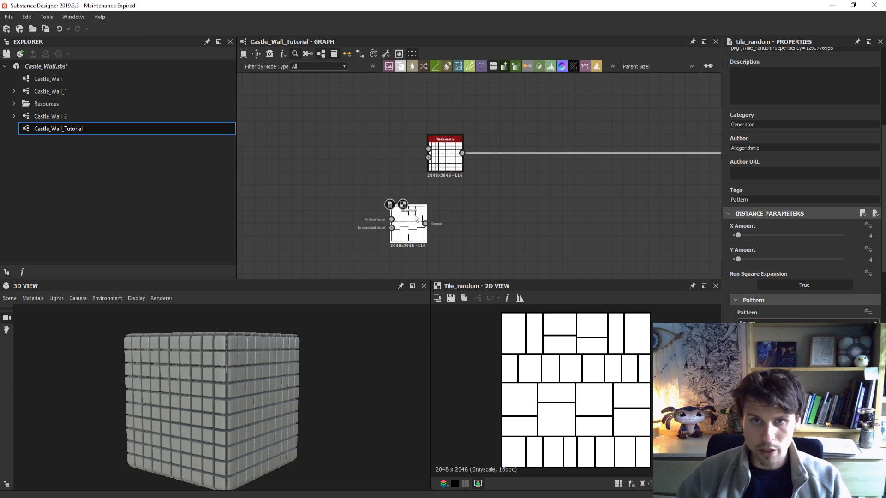
drag(444, 155, 395, 136)
click(508, 226)
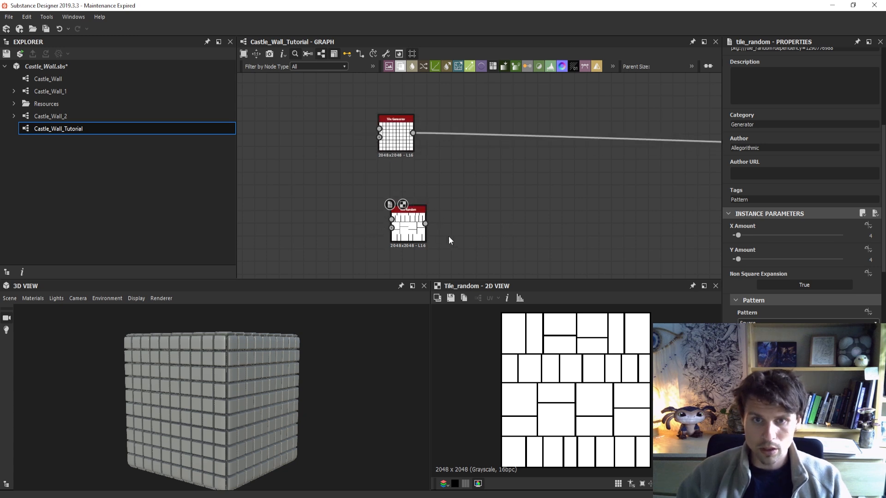
- Add a Blur node fed by Tile Random and transfer the Tile Generator's outgoing link to the Blur's output
scroll(462, 241, down, 2)
middle_drag(493, 243, 470, 234)
scroll(470, 235, up, 4)
key(space)
text(blur)
key(Return)
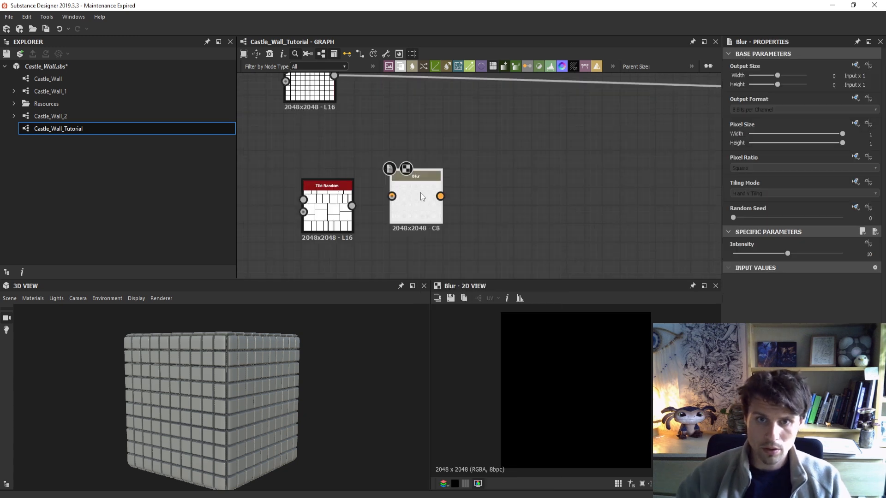
drag(352, 205, 391, 196)
shift+drag(333, 77, 431, 171)
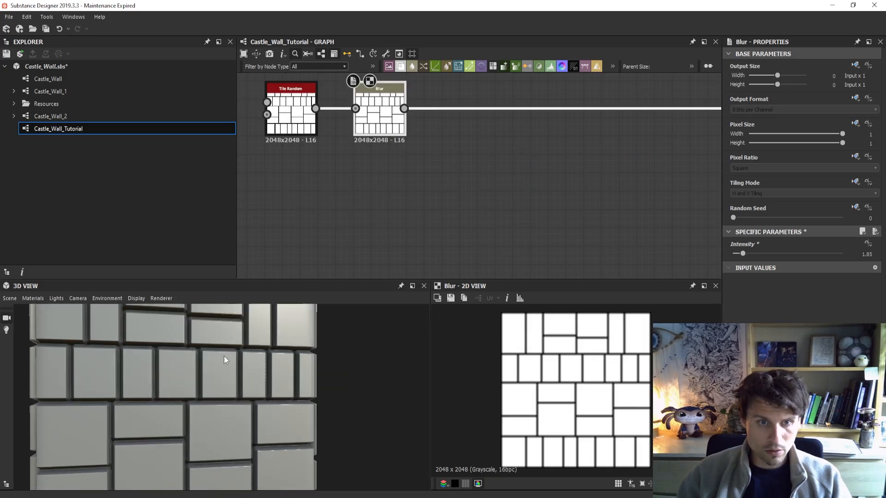
- Set the Blur node's Intensity to 1.09, checking the stone edges on the preview cube
drag(227, 362, 365, 327)
drag(756, 249, 718, 259)
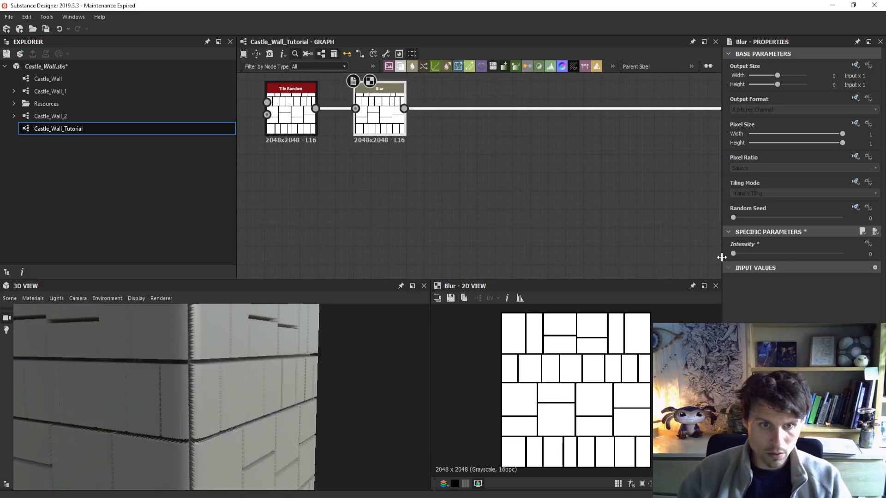
drag(287, 355, 268, 357)
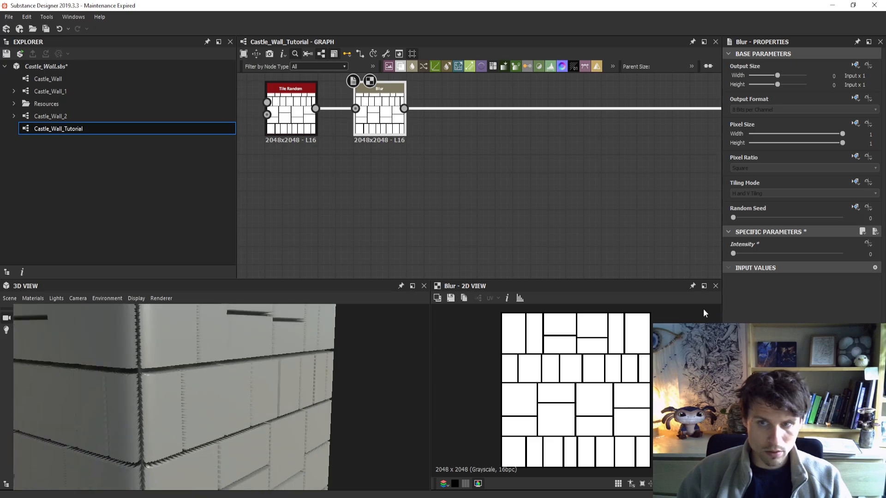
drag(734, 254, 739, 254)
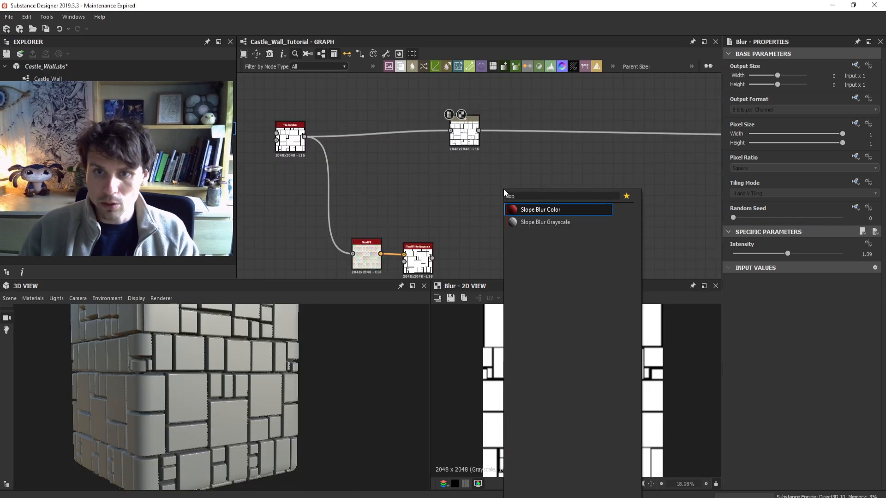
- Add a Slope Blur Grayscale node below the Blur's outgoing link and connect the Blur's output to its Grayscale input
key(Down)
key(Return)
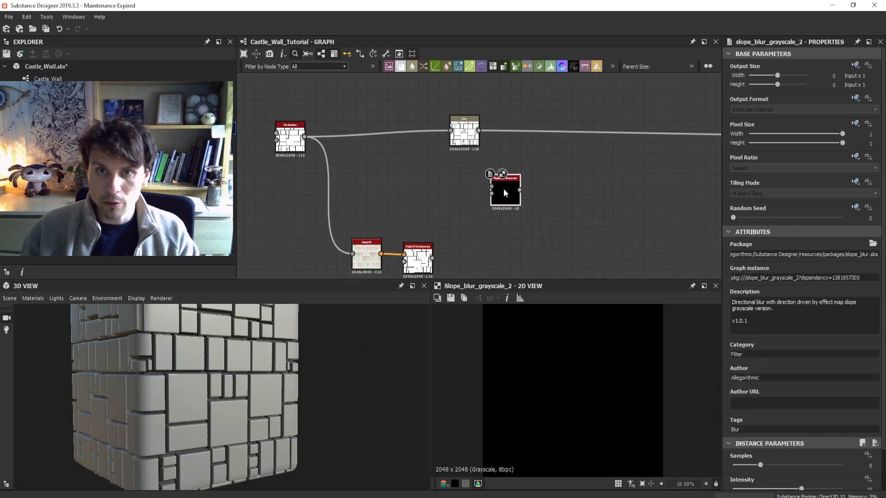
drag(522, 191, 551, 191)
scroll(531, 167, up, 3)
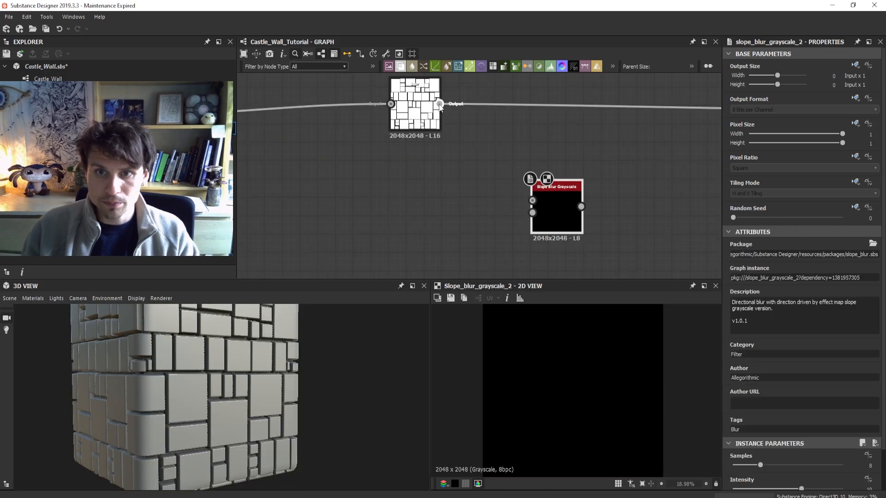
drag(439, 104, 532, 201)
middle_drag(582, 214, 582, 199)
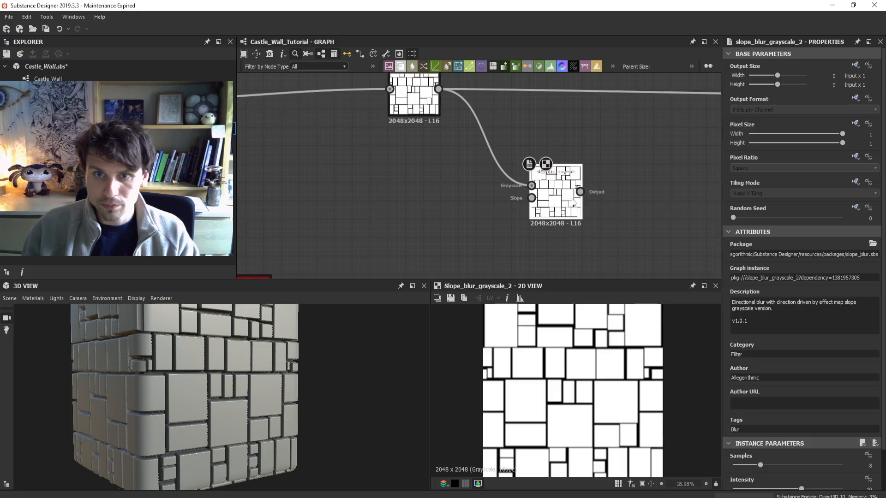
- Move the Slope Blur Grayscale node farther from the Blur node to make room between them
drag(561, 201, 612, 200)
click(569, 211)
middle_drag(569, 210, 529, 200)
scroll(498, 209, down, 1)
drag(562, 202, 636, 203)
scroll(632, 205, down, 3)
middle_drag(573, 210, 506, 198)
drag(567, 186, 576, 187)
- Add a Clouds 1 noise node in the space between the Blur and Slope Blur Grayscale nodes
click(485, 212)
key(space)
text(clouds)
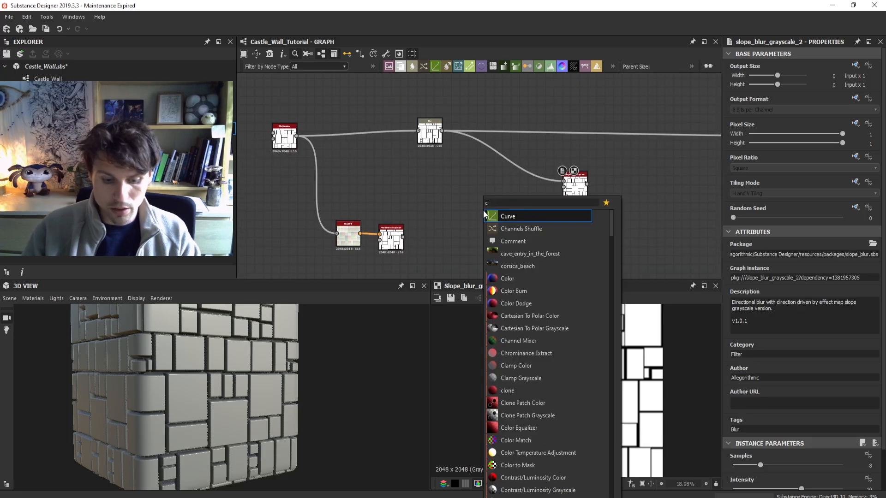
key(Return)
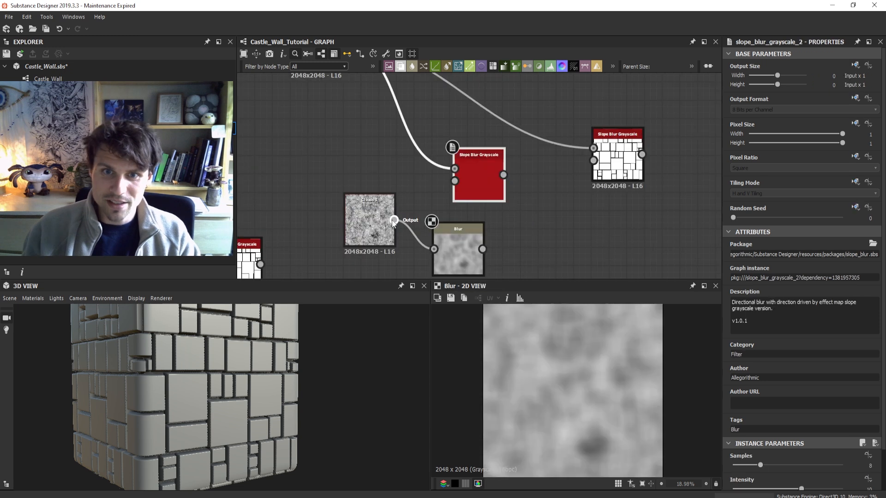
- Connect the Clouds 1 output to the Slope inputs of both Slope Blur Grayscale nodes
drag(393, 221, 454, 181)
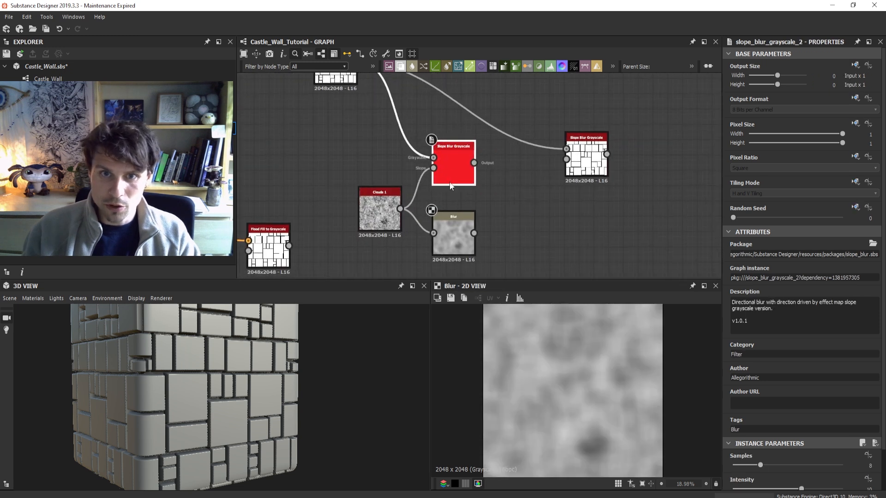
middle_drag(451, 194, 441, 206)
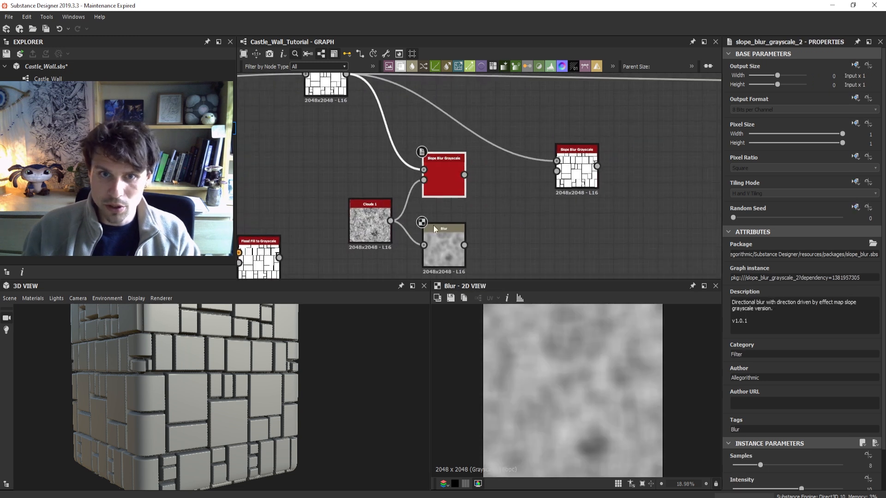
drag(391, 221, 557, 171)
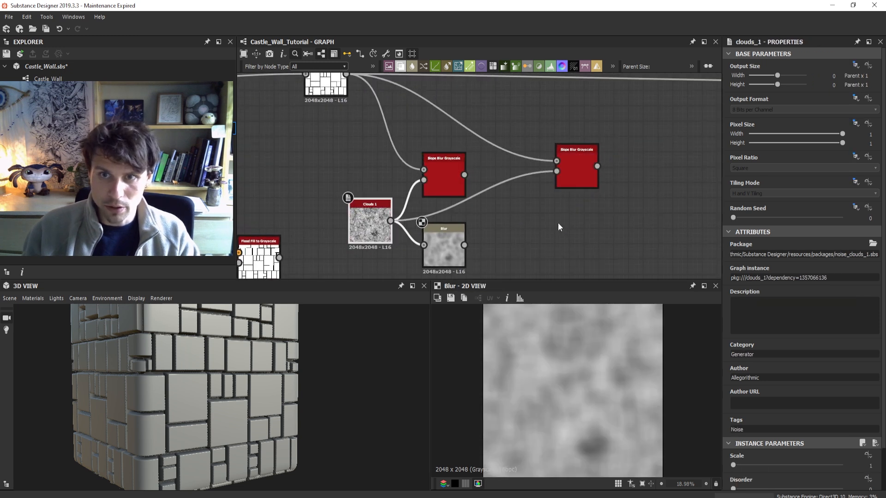
- Preview the farther Slope Blur Grayscale node and set its Mode to Min and its Samples to 27
double_click(574, 173)
scroll(746, 463, down, 2)
scroll(605, 199, up, 3)
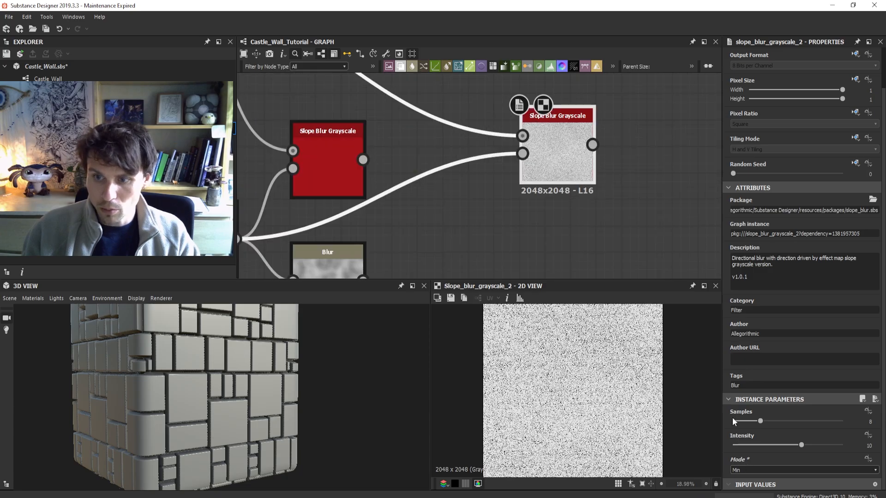
click(761, 470)
click(771, 419)
drag(760, 421, 824, 421)
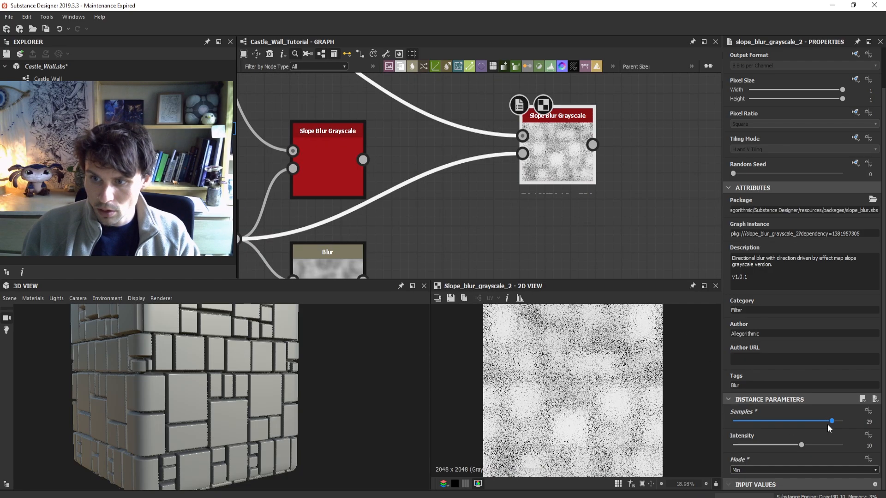
- Reduce the Slope Blur Grayscale's Intensity to 0 and raise it slightly from there, inspecting the stone edges up close
drag(740, 447, 724, 444)
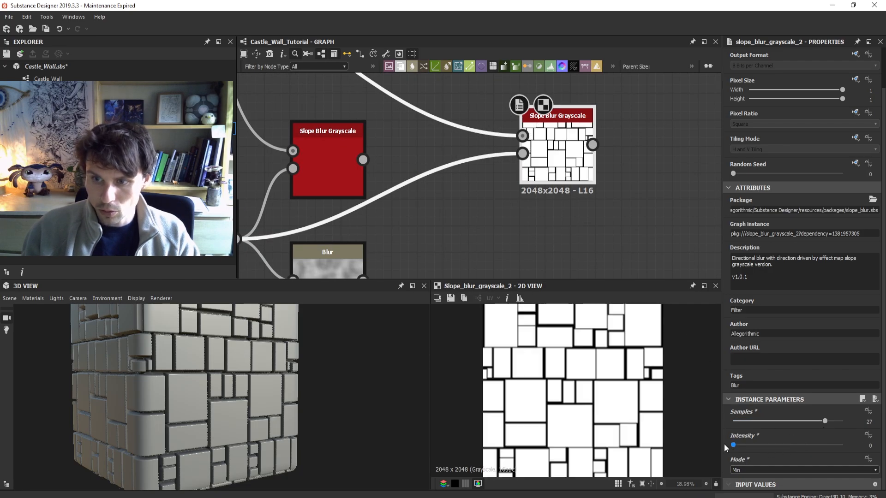
scroll(608, 393, up, 4)
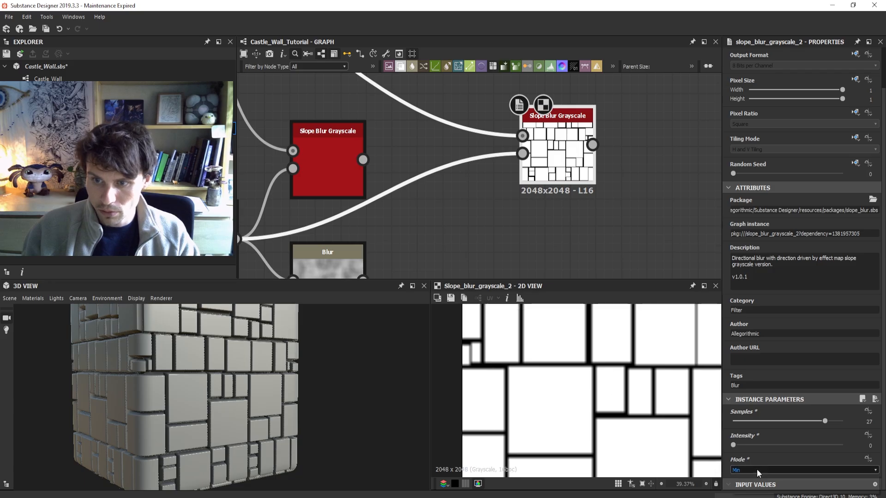
drag(735, 444, 738, 445)
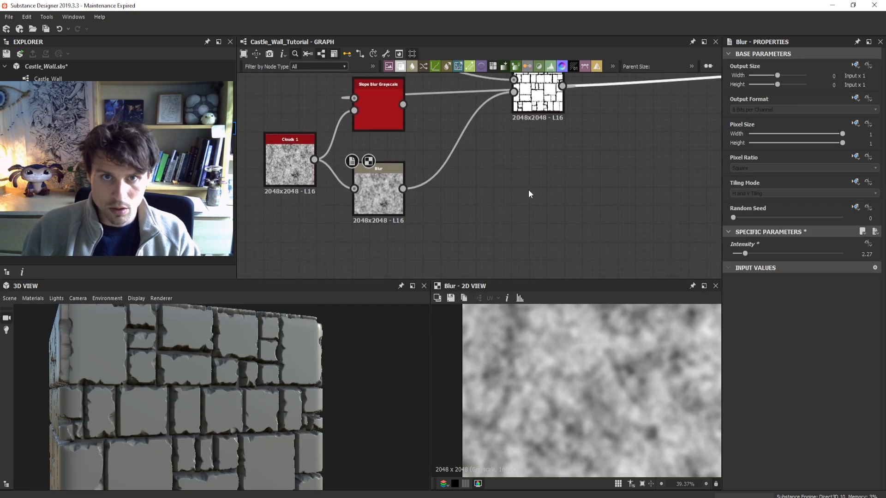
- Move the farther Slope Blur Grayscale node up and away from the noise nodes, and select the Clouds 1 node
scroll(552, 202, down, 1)
middle_drag(553, 202, 573, 255)
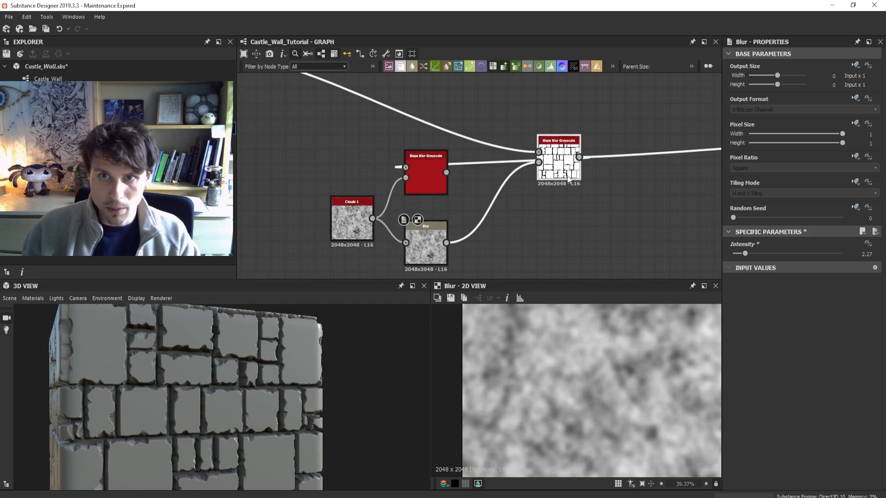
drag(556, 175, 636, 129)
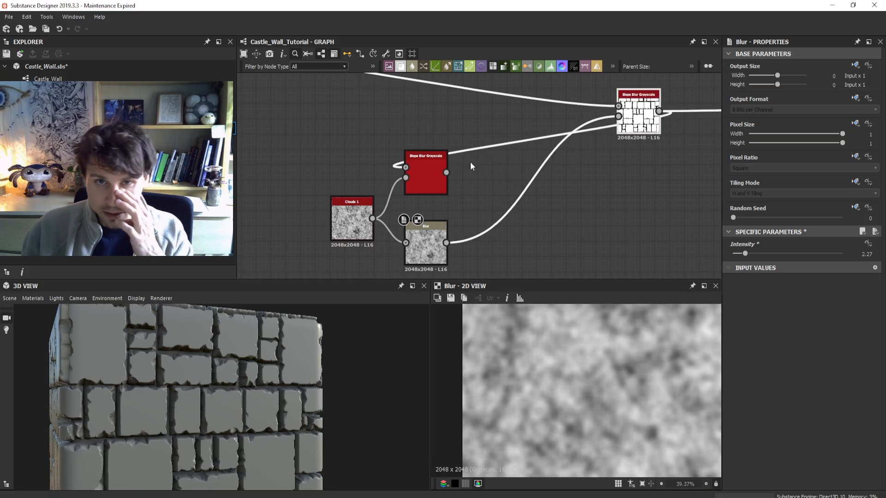
click(356, 201)
middle_drag(495, 195, 544, 179)
scroll(465, 168, up, 2)
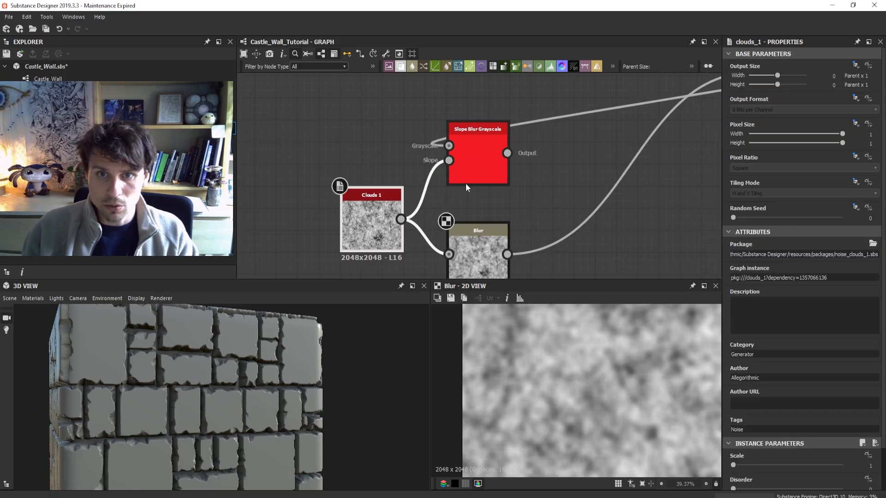
- Try feeding the blurred Clouds 1 into both inputs of the loose Slope Blur Grayscale node, with Samples at 26 and Intensity at 0.2
double_click(371, 218)
double_click(465, 157)
scroll(529, 163, down, 2)
middle_drag(569, 164, 507, 169)
scroll(446, 175, up, 1)
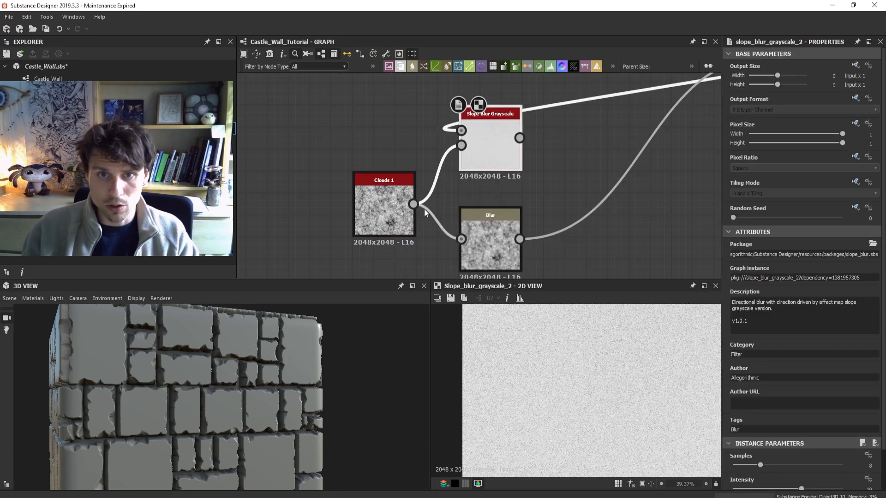
drag(399, 202, 562, 151)
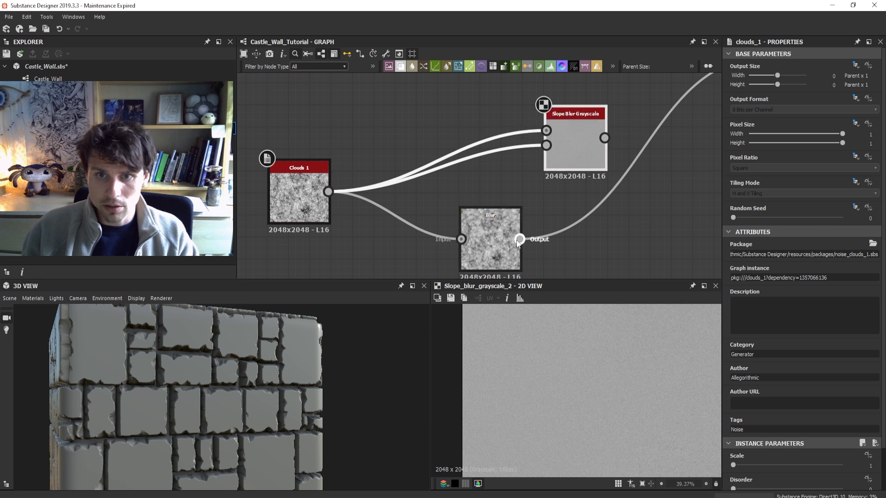
drag(478, 236, 546, 146)
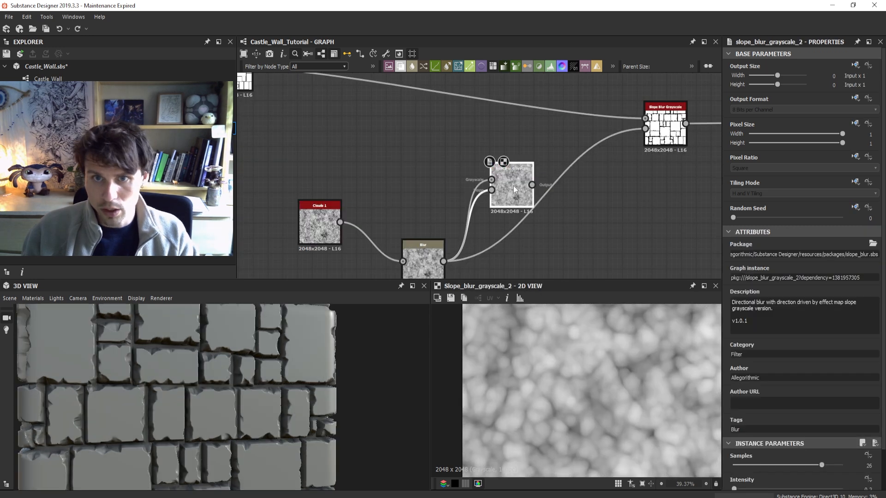
- Delete the loose Slope Blur Grayscale node and move the Clouds 1 and Blur nodes toward the remaining Slope Blur Grayscale
key(Delete)
drag(322, 209, 364, 215)
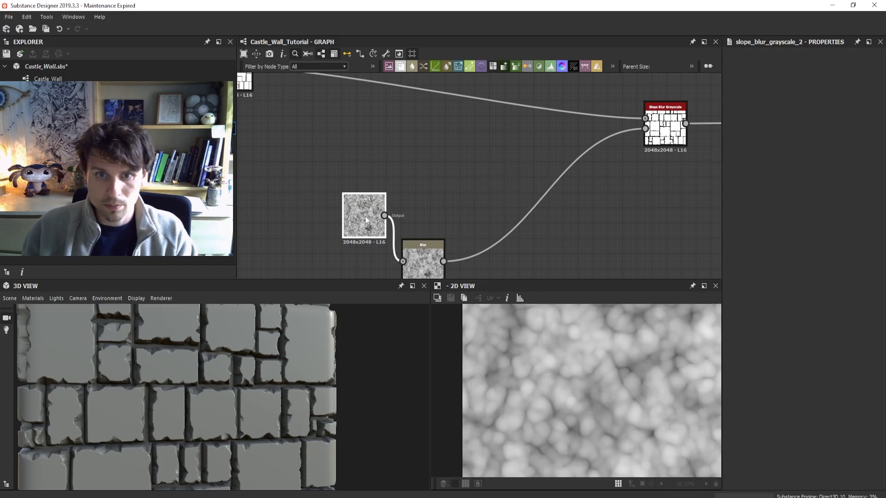
drag(426, 257, 447, 229)
- Check the worn stones on the 3D cube and line up the Tile Random, Blur and Slope Blur Grayscale nodes in one row
scroll(198, 372, down, 5)
drag(198, 372, 249, 369)
scroll(213, 419, up, 5)
scroll(212, 420, down, 5)
scroll(613, 187, down, 1)
scroll(521, 196, down, 2)
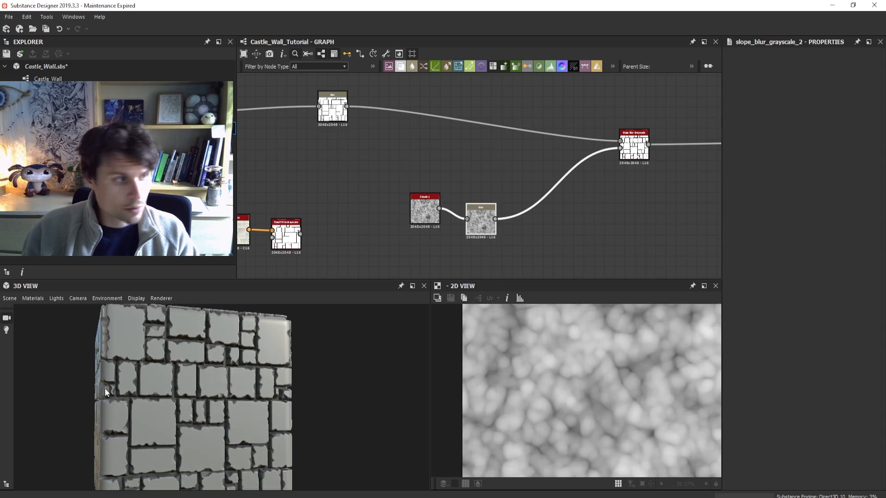
scroll(295, 147, down, 2)
middle_drag(510, 223, 533, 209)
drag(551, 131, 549, 115)
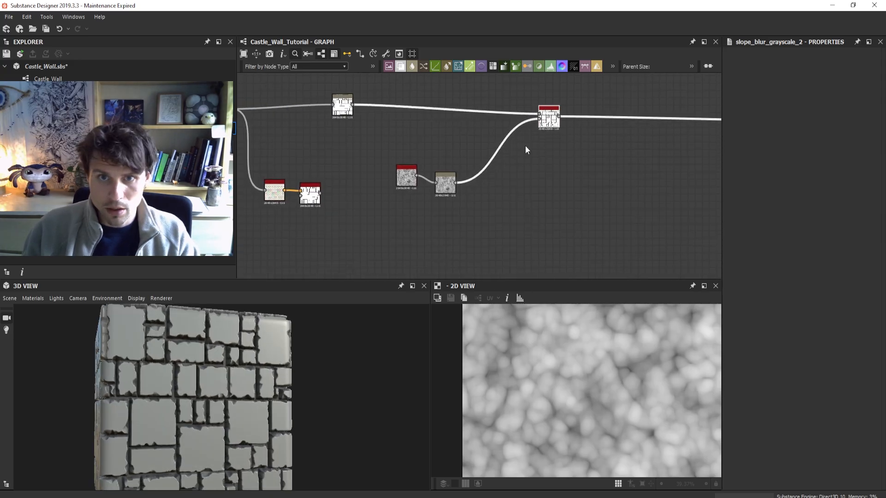
scroll(525, 145, down, 2)
middle_drag(511, 161, 533, 163)
drag(444, 87, 312, 203)
drag(337, 119, 368, 119)
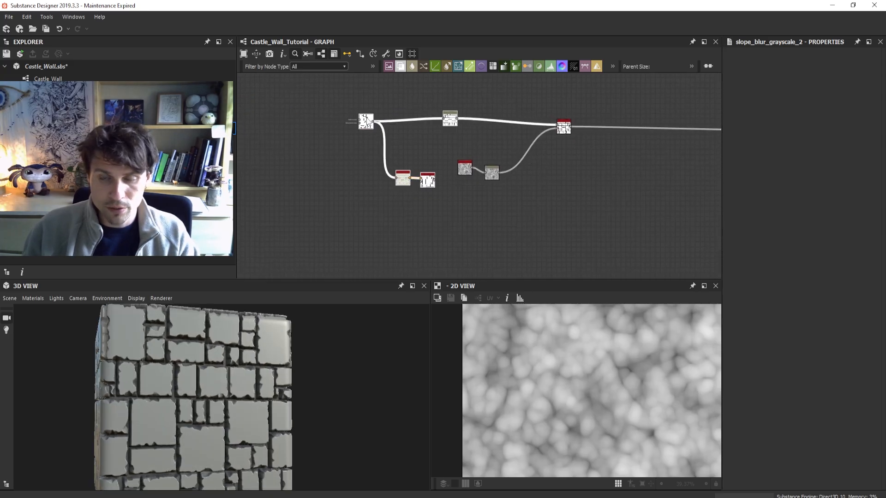
drag(566, 134, 566, 129)
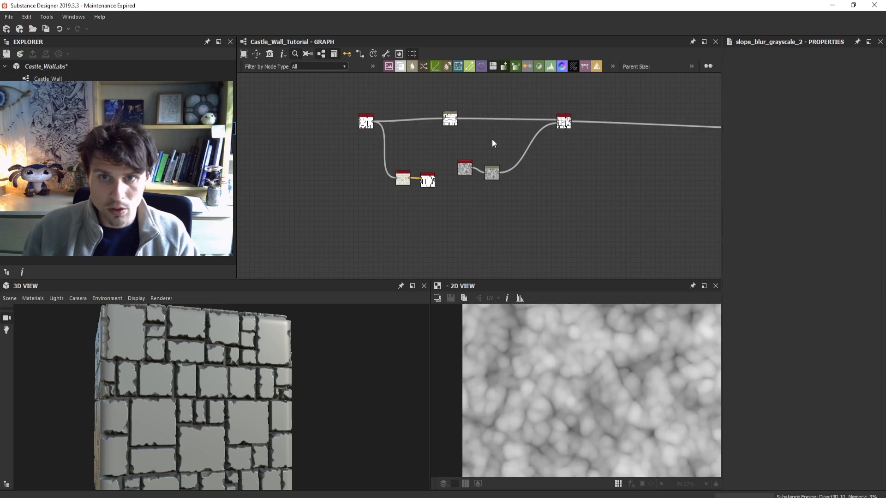
- Shift the Clouds 1 node and its Blur node slightly closer to the Slope Blur Grayscale node
drag(492, 172, 495, 170)
drag(512, 132, 456, 176)
drag(463, 168, 473, 168)
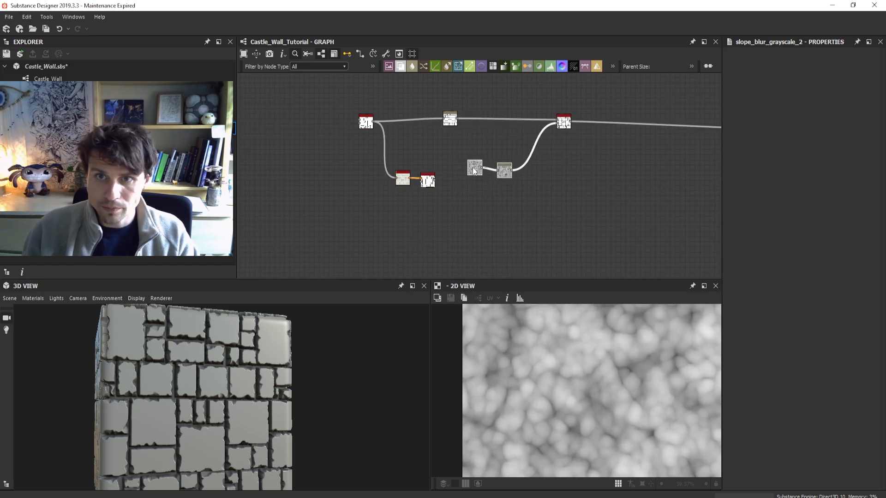
- Inspect the chipped stone edges on the cube and add a Tile Generator node in the empty space below the Flood Fill nodes
scroll(527, 222, up, 1)
drag(158, 385, 190, 391)
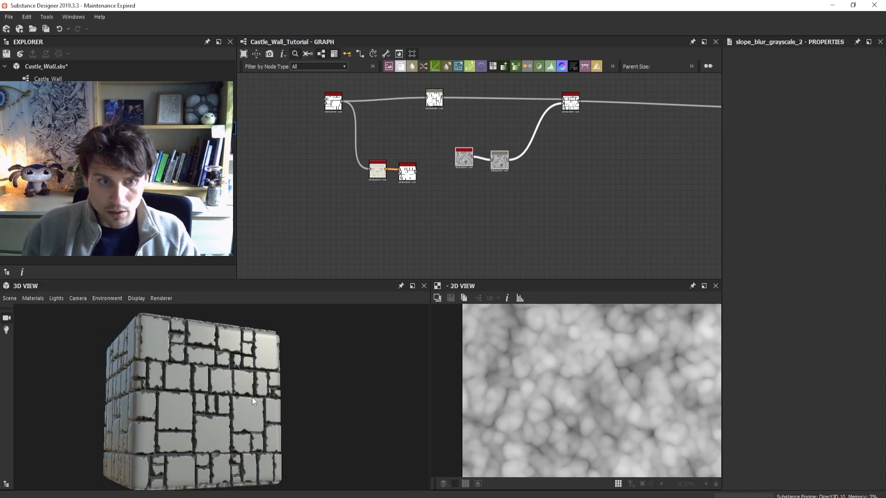
scroll(227, 406, up, 3)
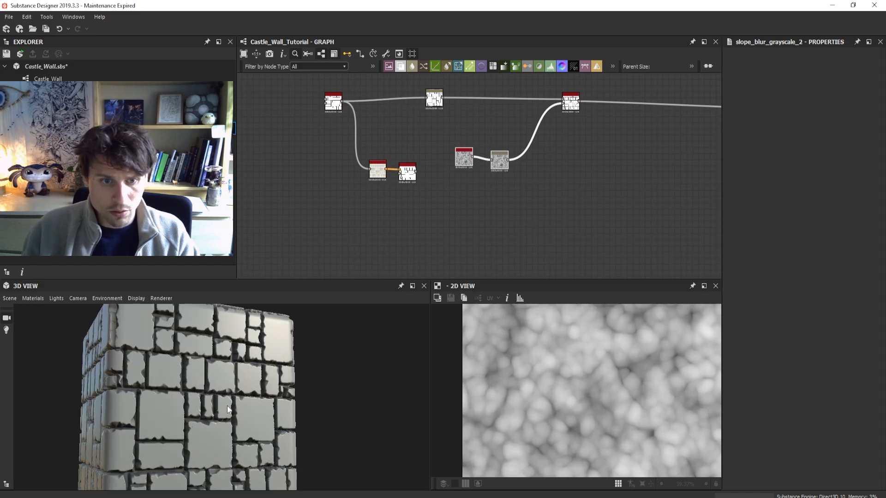
scroll(228, 388, up, 2)
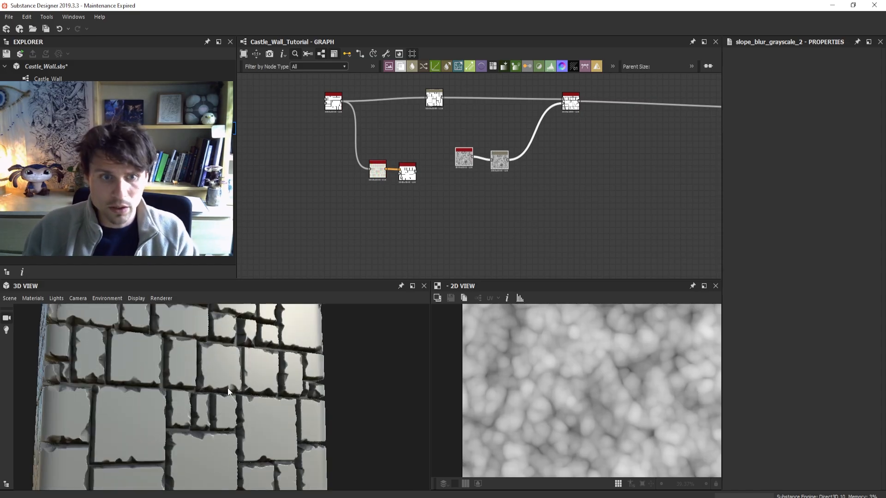
drag(228, 388, 213, 409)
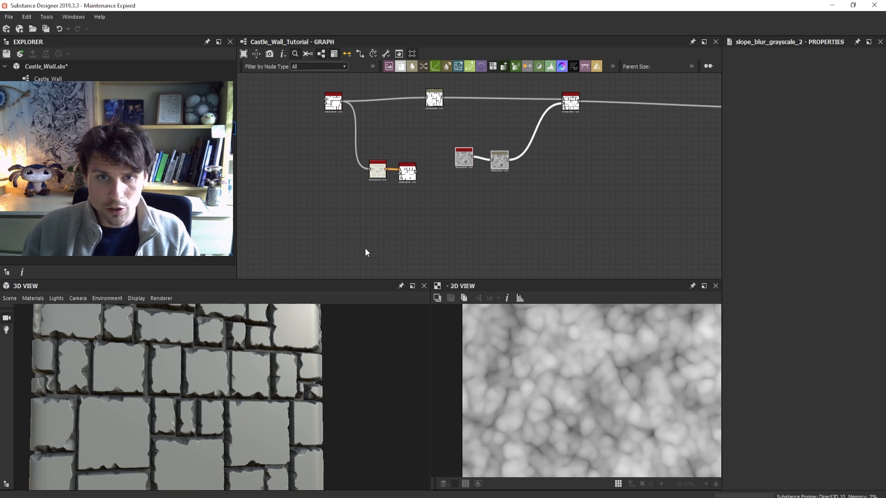
middle_drag(364, 247, 369, 235)
key(space)
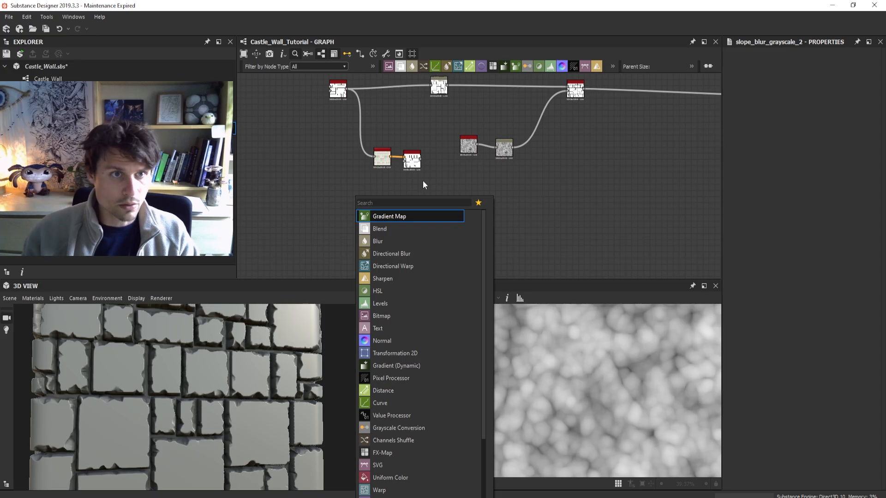
key(Escape)
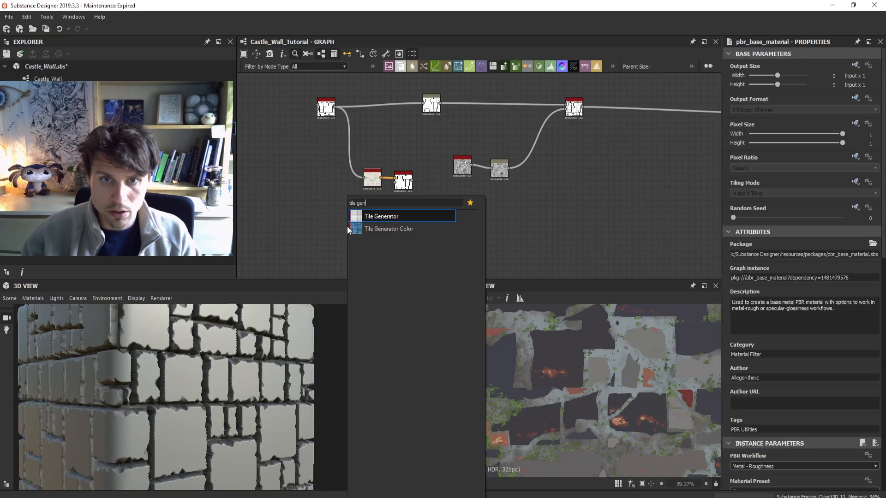
key(Return)
- Set the Tile Generator's Pattern to Disc and its X Amount to 4
scroll(757, 444, down, 5)
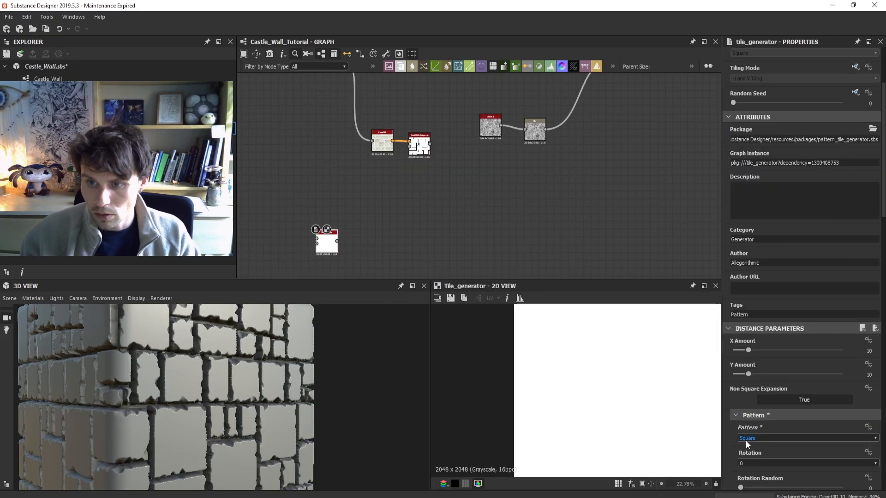
click(745, 441)
click(749, 461)
click(751, 441)
click(750, 461)
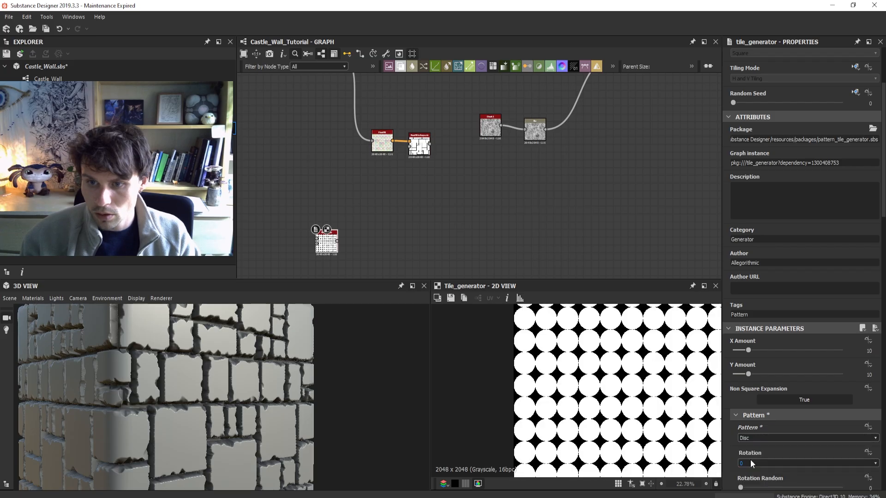
scroll(760, 358, down, 5)
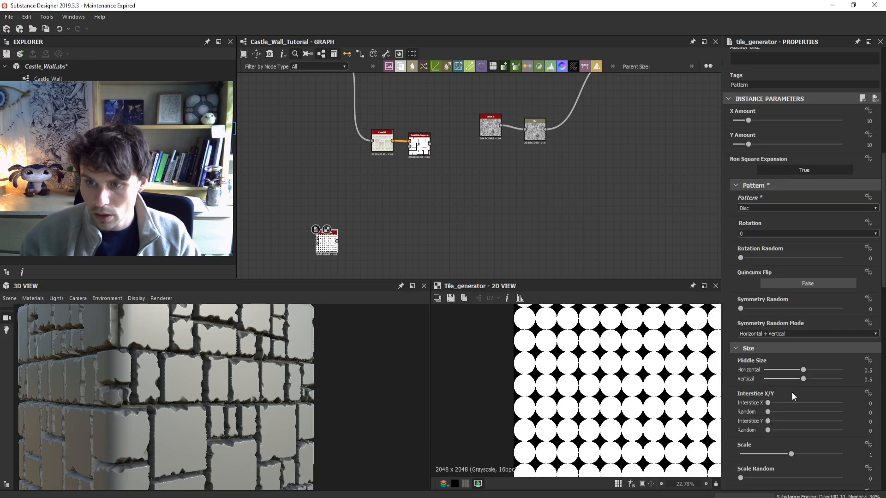
scroll(787, 383, down, 5)
drag(748, 235, 747, 257)
- Set the Tile Generator's Offset Random to 0.82 and its Scale to 0.69
scroll(812, 350, down, 8)
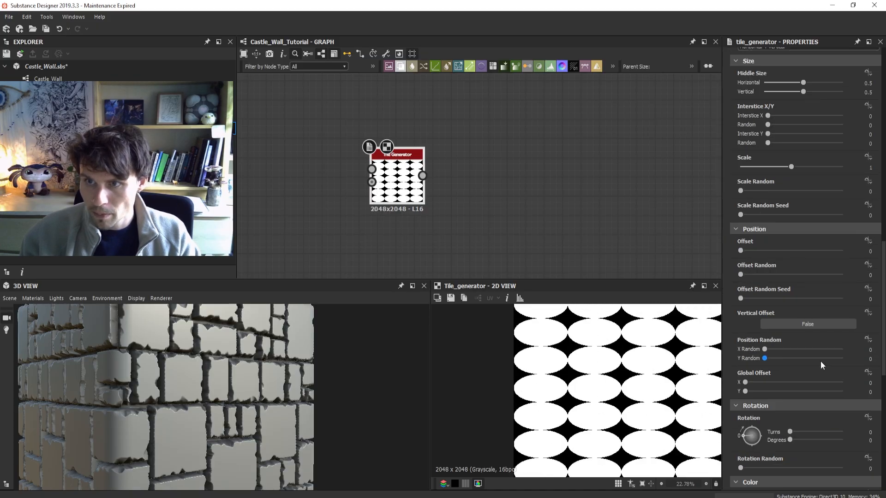
scroll(821, 361, down, 4)
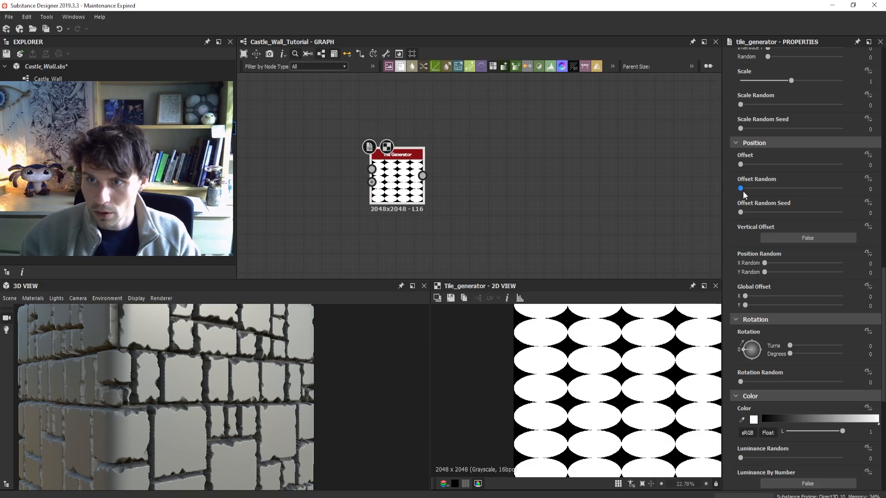
drag(741, 189, 823, 190)
scroll(779, 182, up, 4)
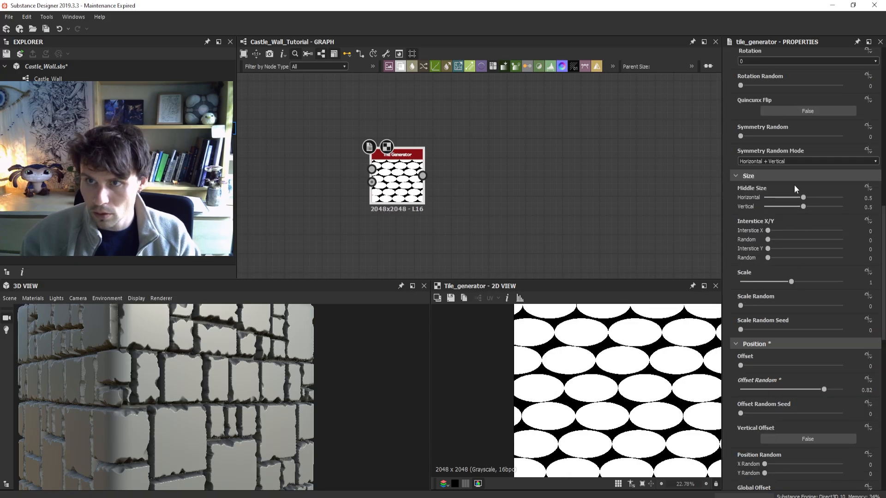
drag(791, 282, 766, 286)
- Set the Tile Generator's Y Amount to 5 and its X Amount to 2
scroll(766, 286, up, 5)
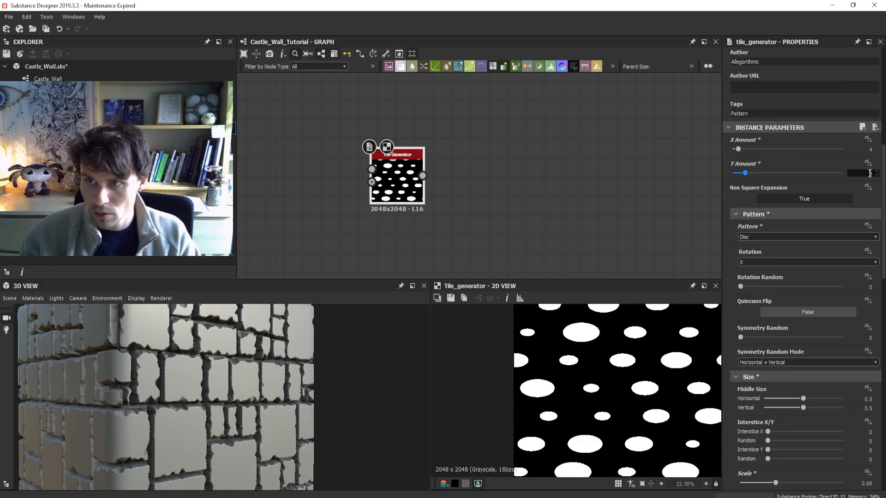
click(870, 173)
text(5)
click(870, 150)
text(2)
key(Return)
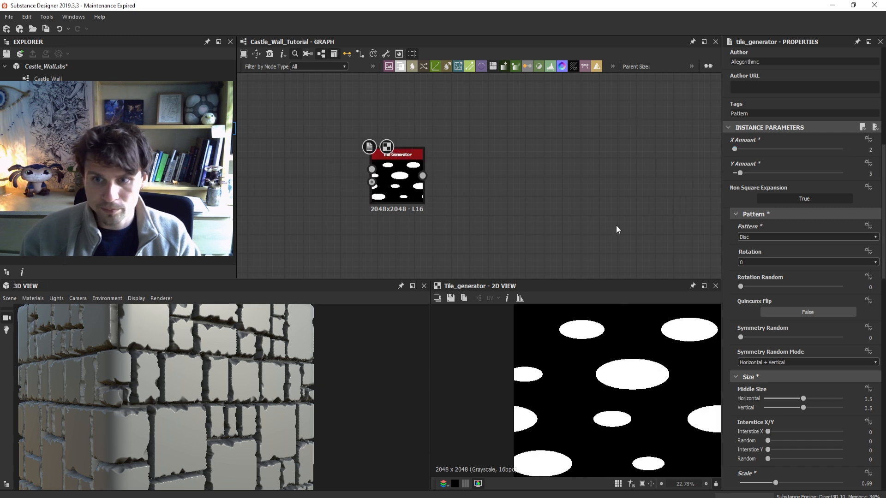
- Set the Tile Generator's Scale Random to 0.08 and Interstice X to 0.04
scroll(827, 375, down, 4)
drag(793, 309, 748, 309)
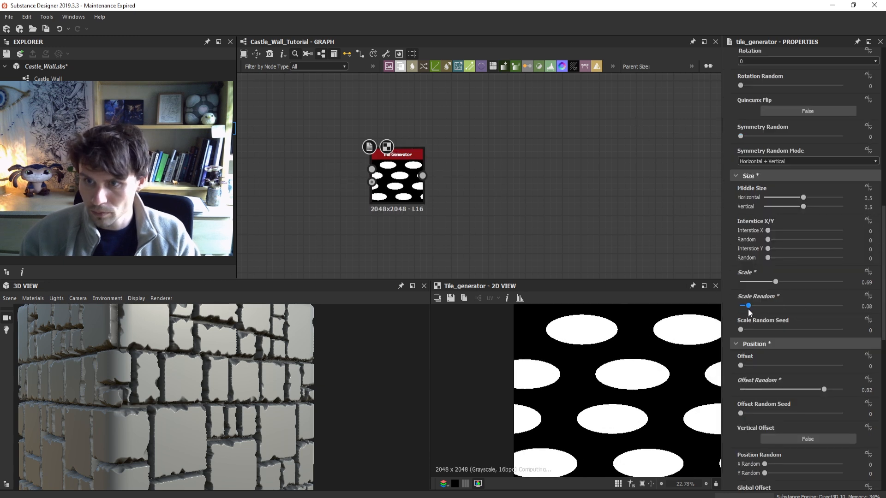
drag(767, 230, 779, 231)
- Add a Distance node beside the Tile Generator
scroll(429, 213, down, 3)
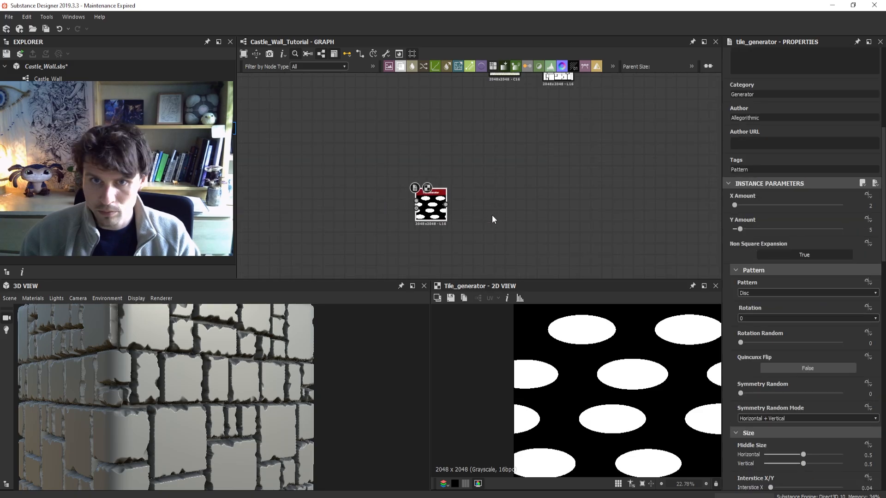
click(491, 215)
key(space)
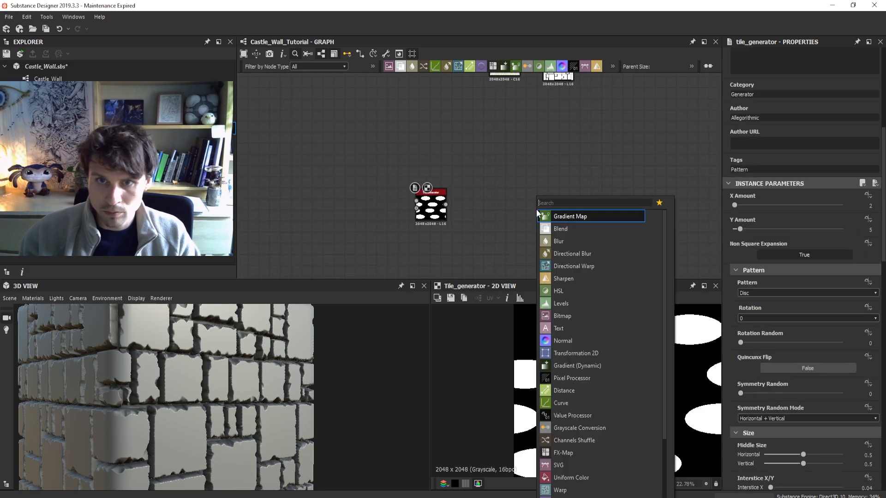
text(distan)
key(Return)
- Connect the Tile Generator output to both Distance inputs and set the Maximum Distance to 65.61
scroll(539, 240, up, 3)
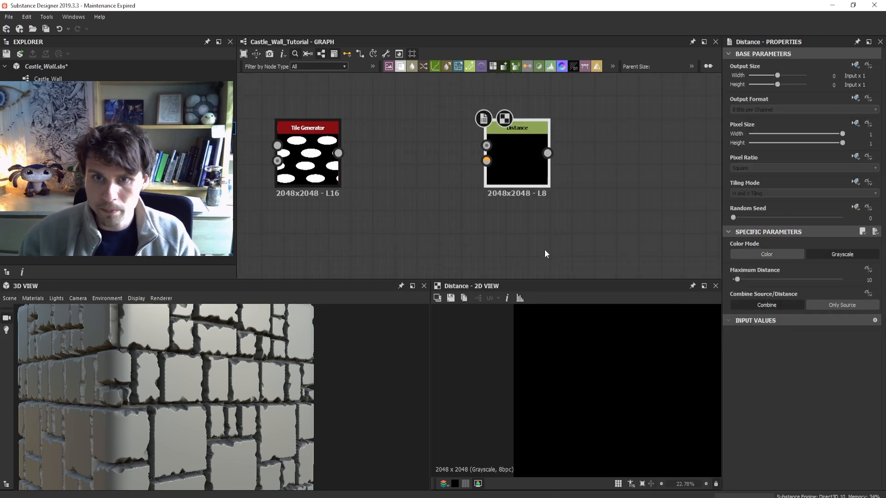
drag(339, 153, 518, 168)
scroll(416, 190, down, 1)
drag(347, 182, 344, 219)
drag(349, 199, 474, 153)
click(343, 199)
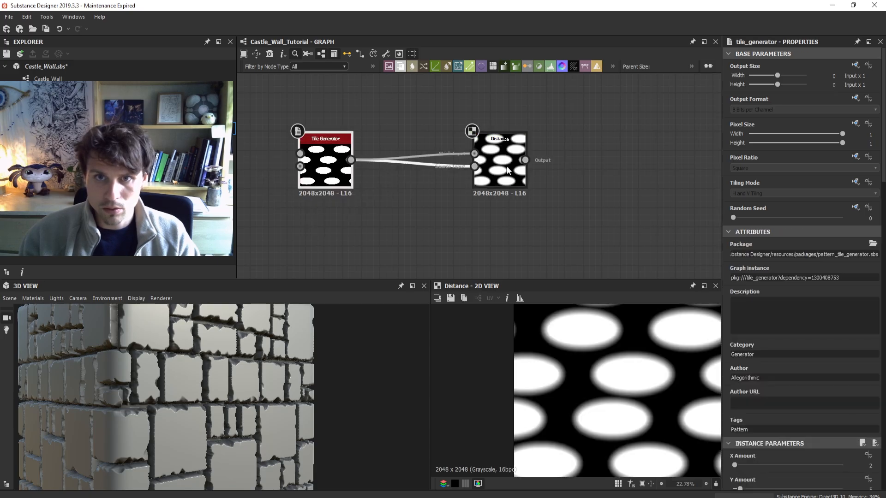
click(500, 163)
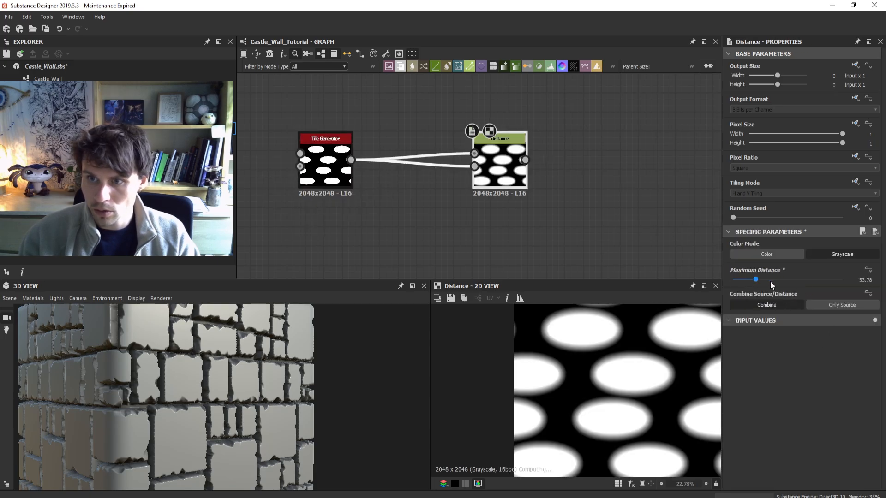
mouse_move(771, 281)
mouse_down()
mouse_move(796, 283)
mouse_move(746, 284)
mouse_move(756, 281)
mouse_up()
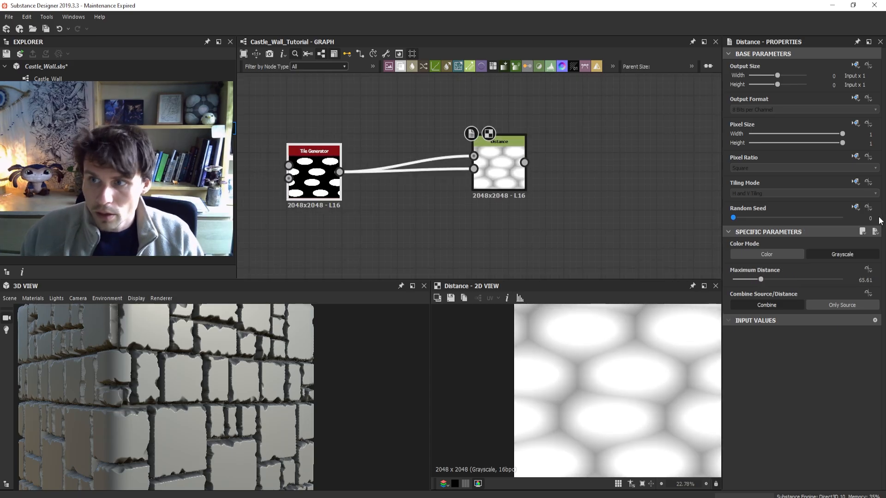
- Set the Tile Generator's Luminance Random to 1 so each disc gets its own gray value
scroll(849, 271, down, 20)
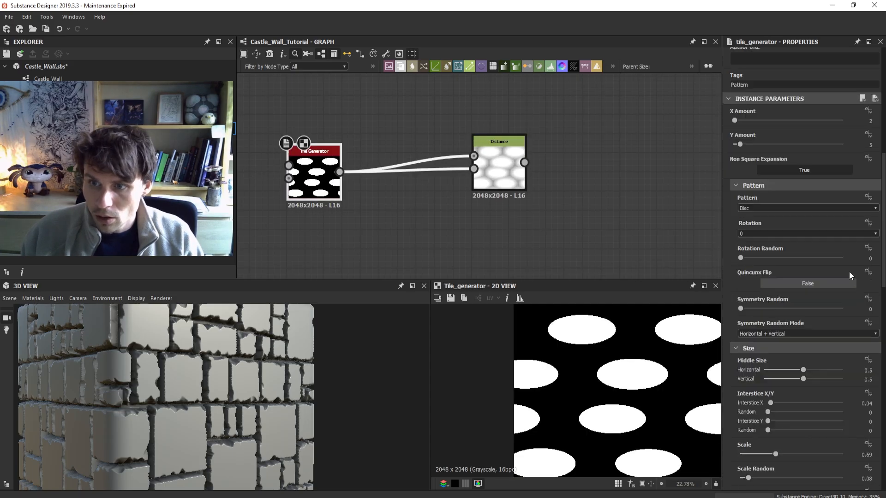
scroll(784, 207, down, 5)
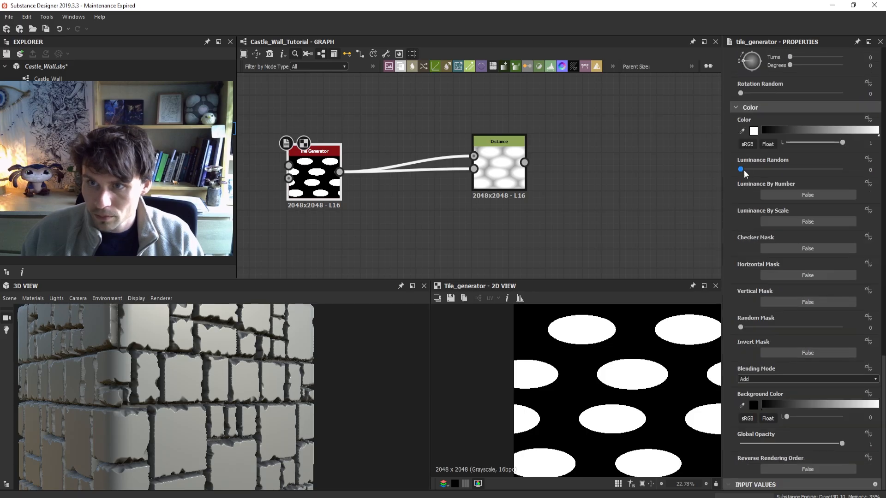
drag(744, 169, 842, 170)
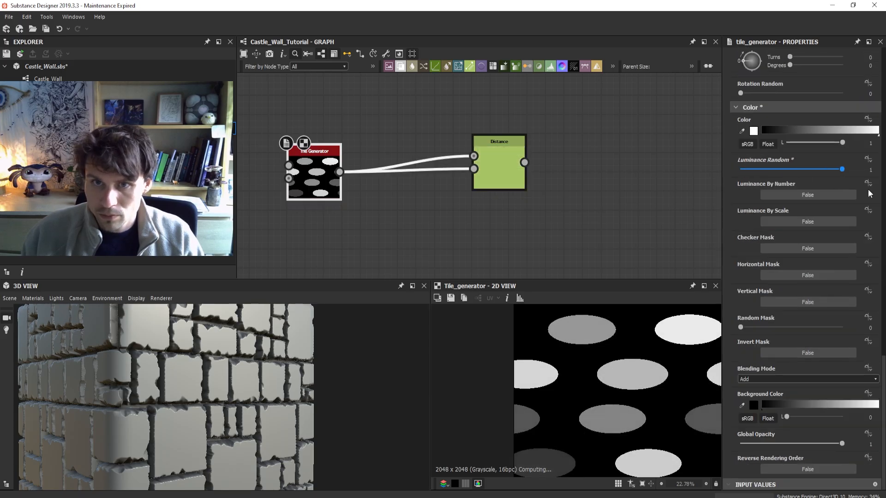
- Insert a Histogram Scan between the Tile Generator and the Distance node's Mask Input, removing the spare Tile Generator copy
drag(528, 105, 414, 126)
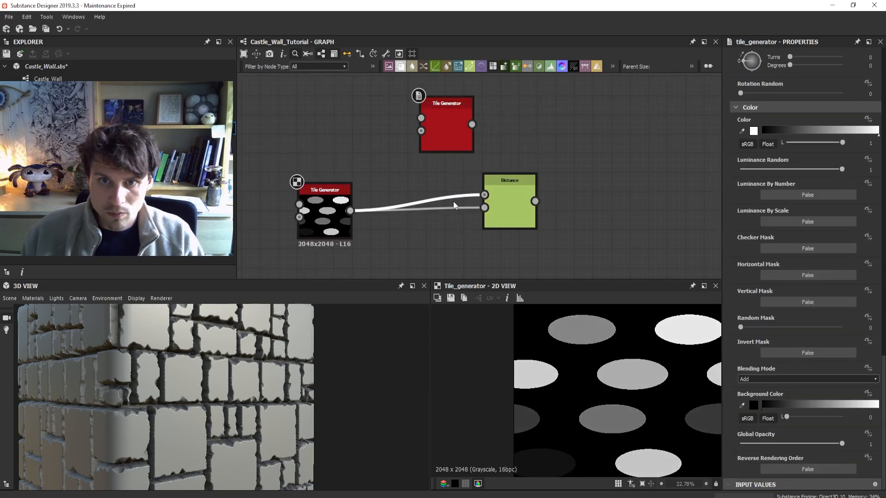
key(space)
text(hist)
key(Down)
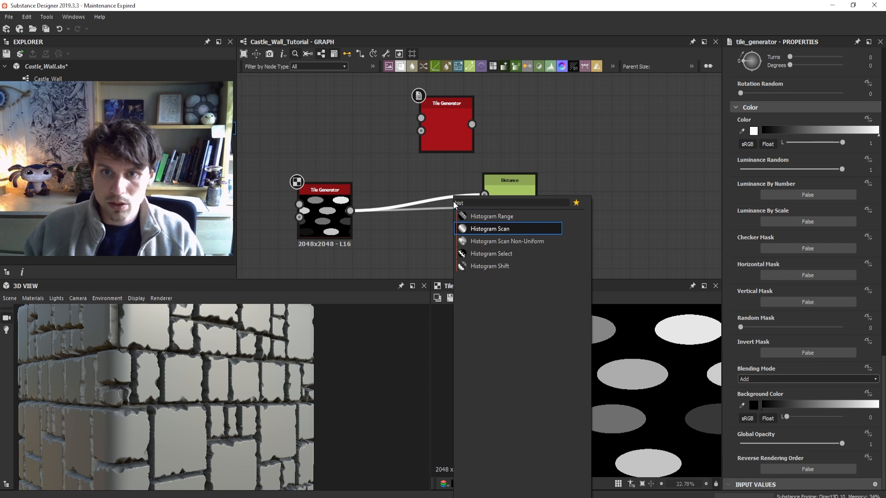
key(Return)
drag(496, 143, 435, 149)
key(Delete)
drag(404, 200, 404, 127)
- Set the Histogram Scan's Position and Contrast to 1 and preview the Distance node
drag(733, 420, 867, 444)
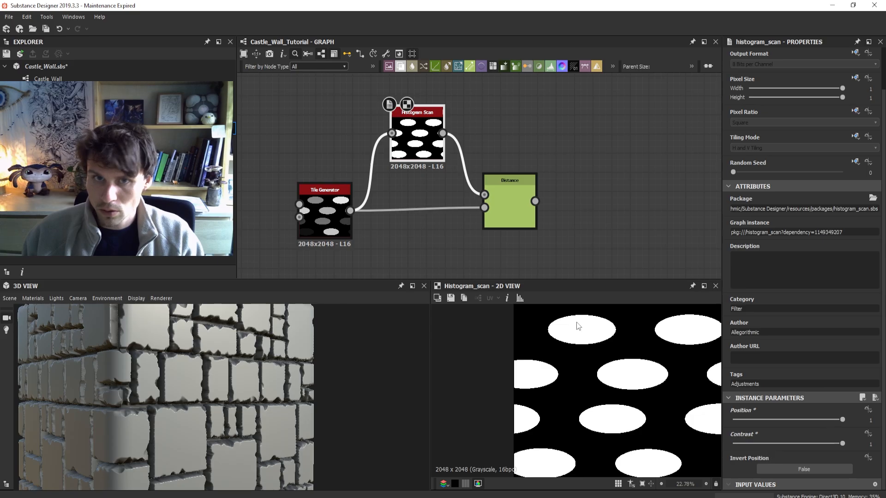
double_click(517, 189)
scroll(597, 388, down, 2)
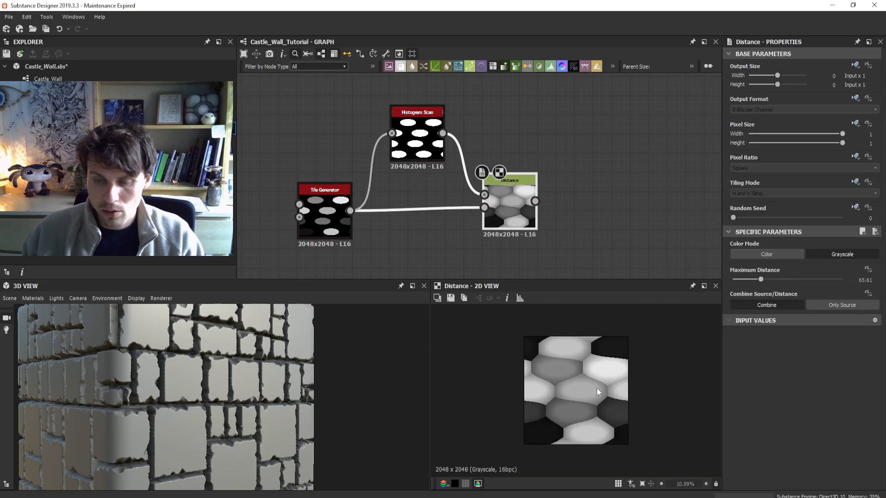
scroll(597, 390, up, 2)
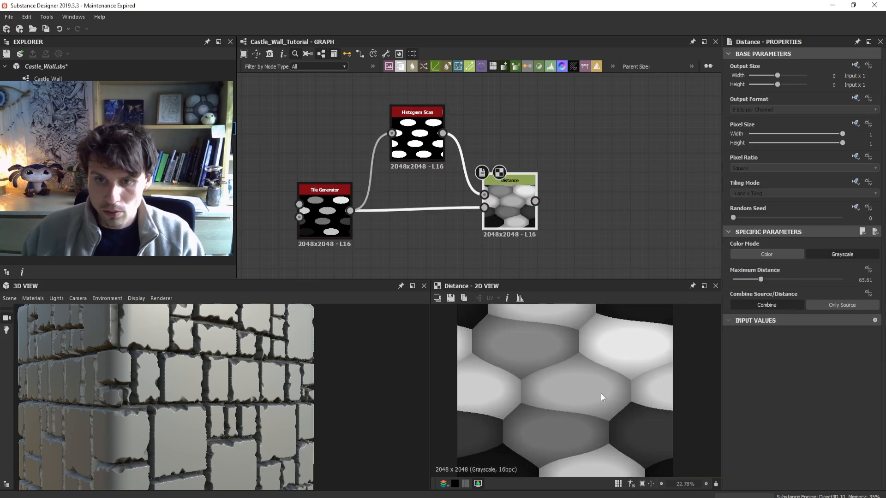
- Set the Tile Generator's Offset Random to 0.72 and Position Random to X 0.38 and Y 0.32, and the Distance's Maximum Distance to 256
double_click(317, 225)
mouse_move(774, 301)
mouse_down()
mouse_move(820, 301)
mouse_move(789, 307)
mouse_up()
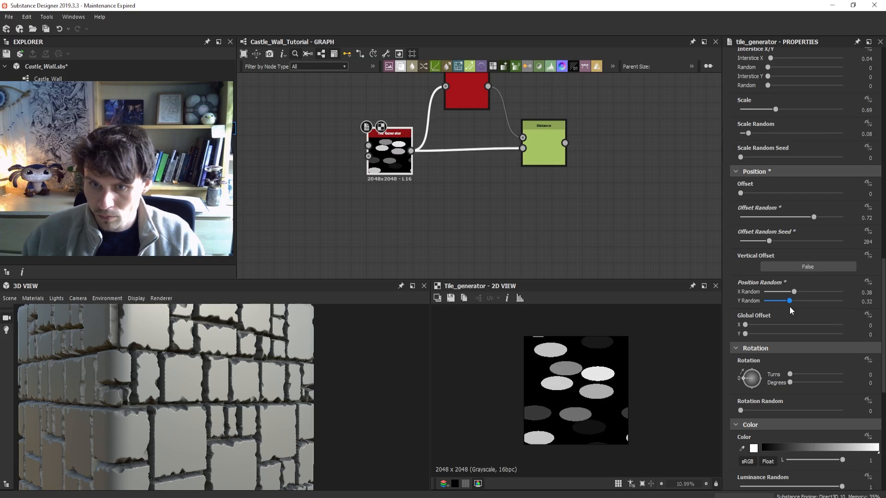
double_click(551, 134)
scroll(572, 240, up, 3)
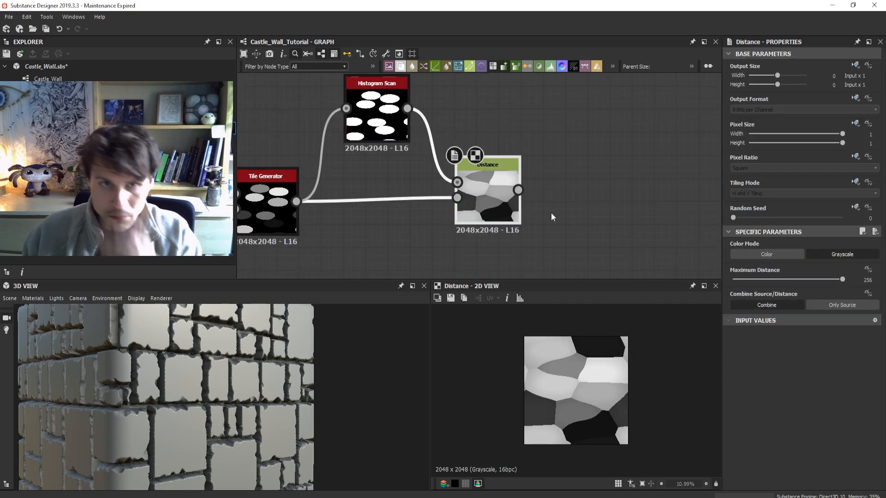
- Readjust the Tile Generator's Position Random so some discs overlap, and preview the Distance output
click(267, 205)
scroll(823, 323, down, 12)
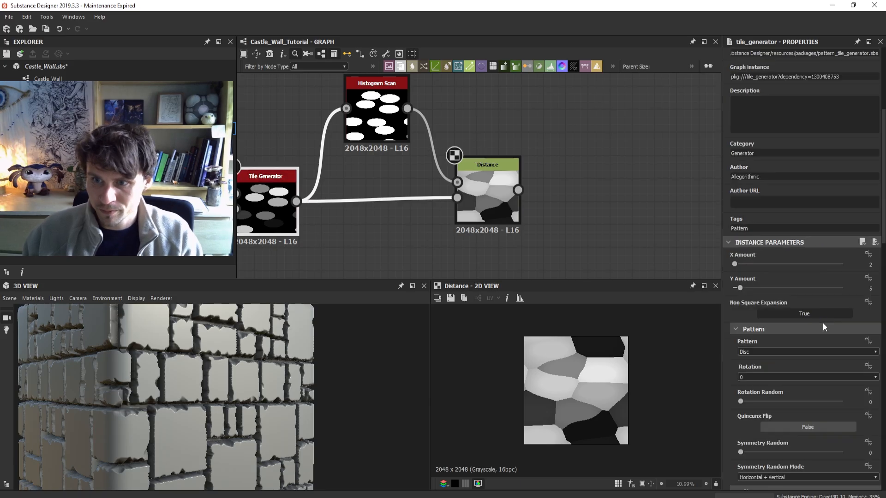
scroll(806, 368, down, 5)
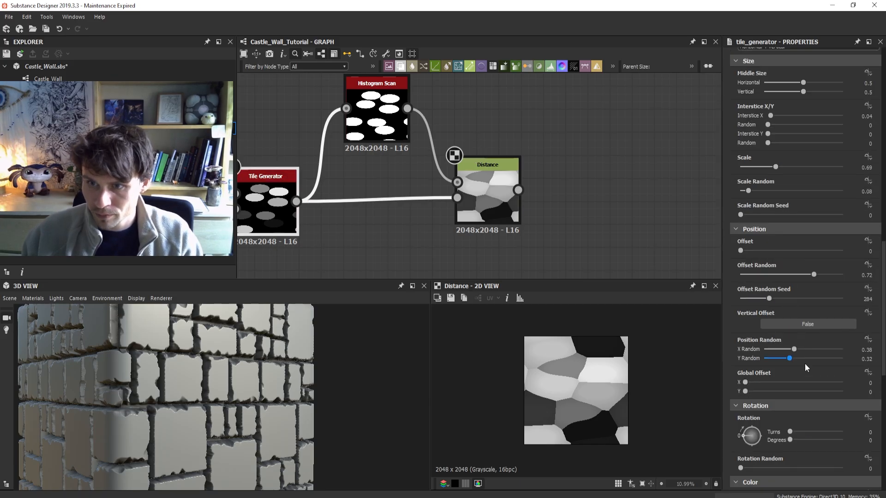
mouse_move(793, 349)
mouse_down()
mouse_move(836, 350)
mouse_move(812, 359)
mouse_move(838, 364)
mouse_move(748, 359)
mouse_move(790, 360)
mouse_up()
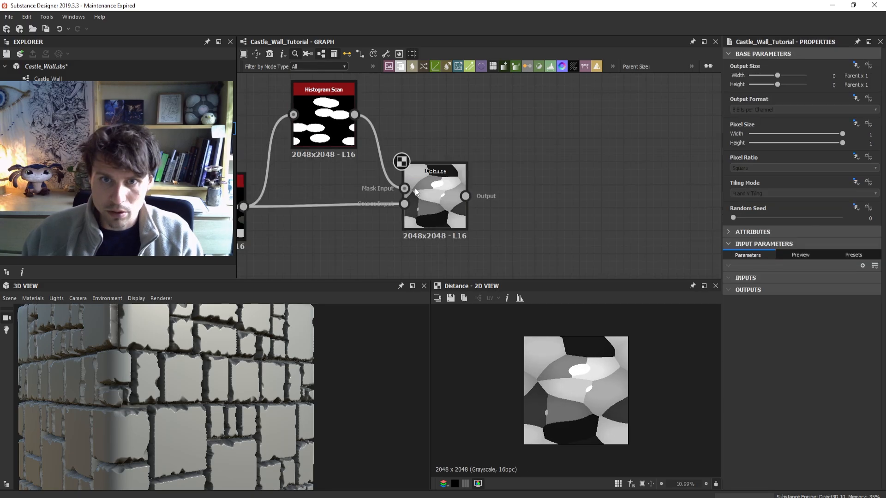
click(435, 199)
scroll(584, 408, up, 1)
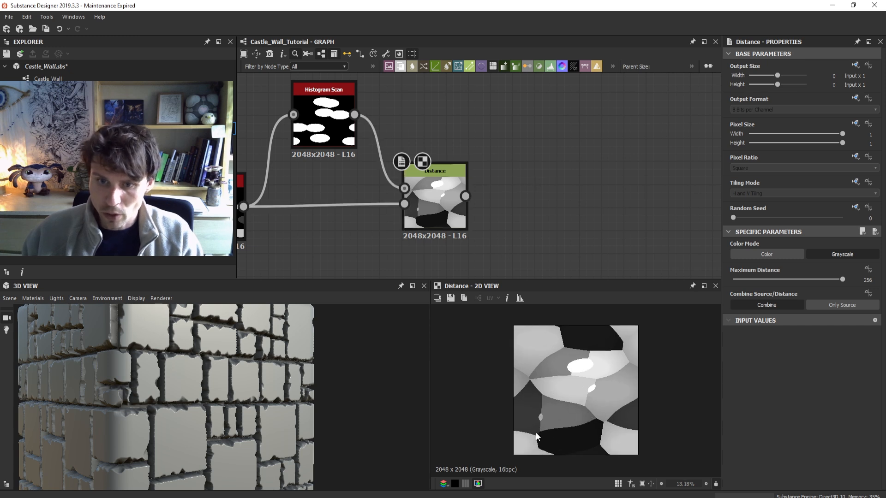
- Add an Edge Detect node fed by the Distance output
drag(465, 196, 555, 189)
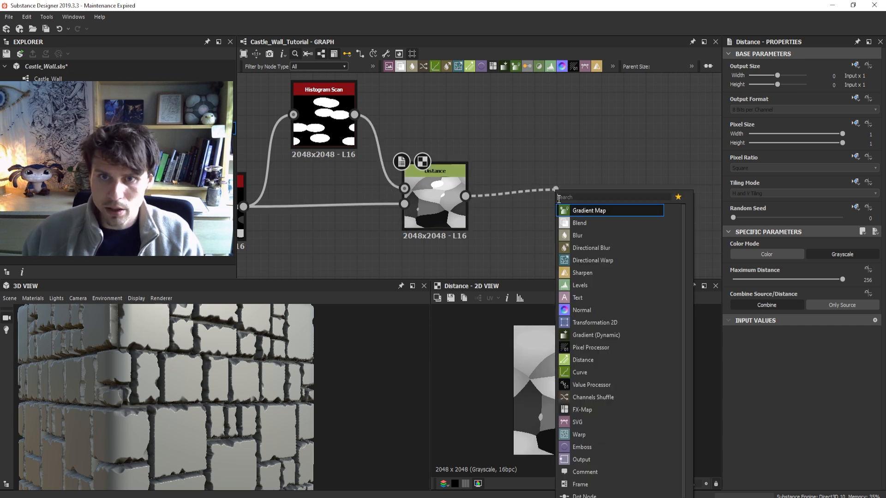
text(edge d)
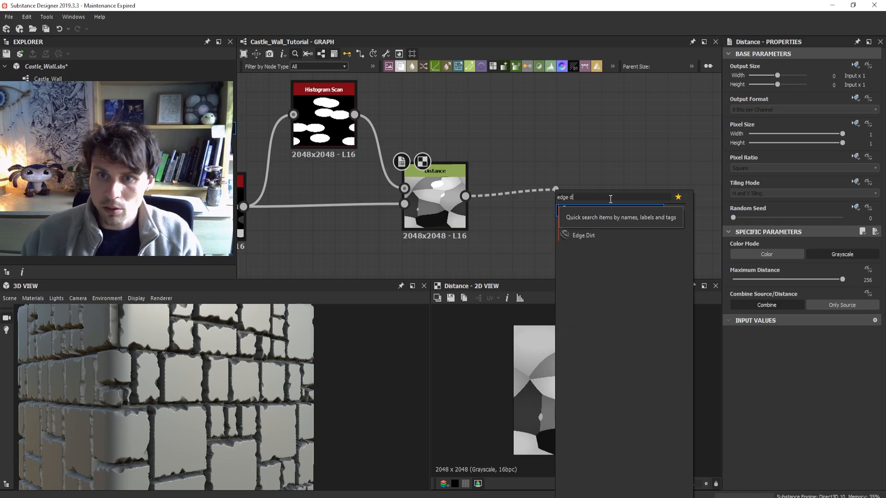
click(604, 214)
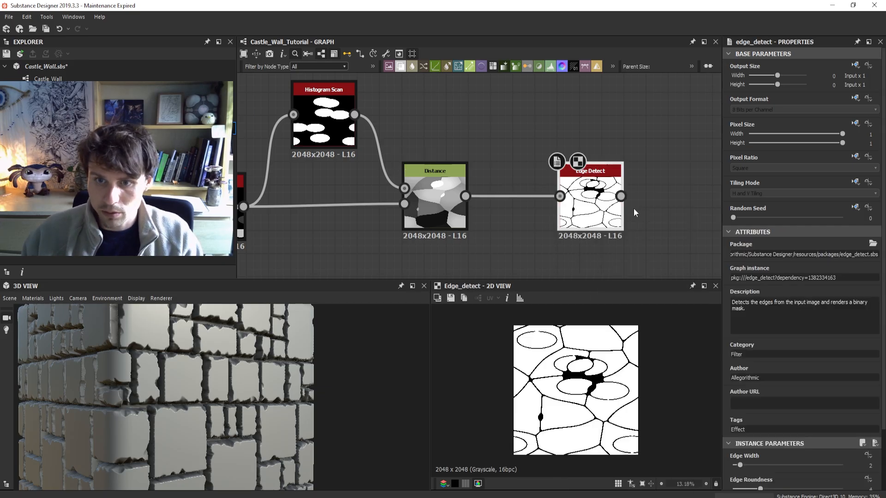
- Set the Edge Detect's Edge Width to 2.2, Edge Roundness to 0.34 and Tolerance to 1
scroll(779, 390, down, 3)
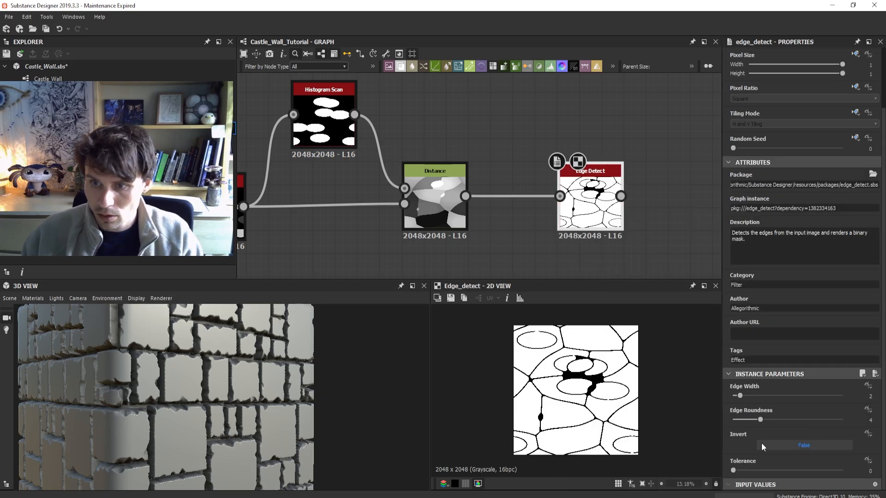
drag(760, 421, 741, 399)
click(734, 419)
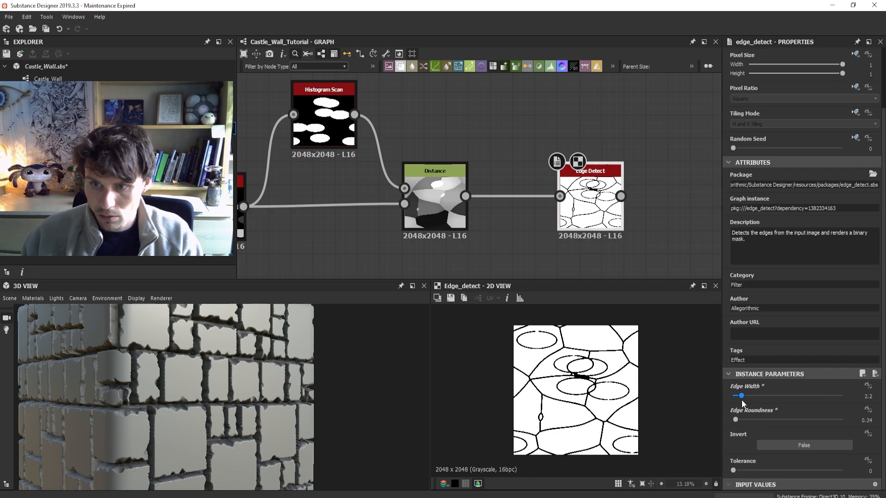
drag(743, 470, 848, 482)
scroll(624, 256, down, 1)
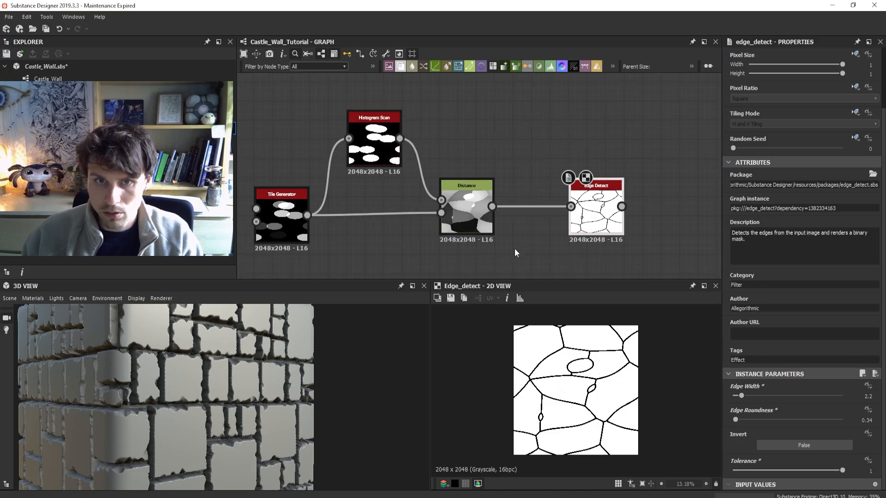
- Add a Directional Warp node in the free space after Edge Detect
click(653, 202)
middle_drag(653, 202, 565, 156)
middle_drag(649, 211, 554, 213)
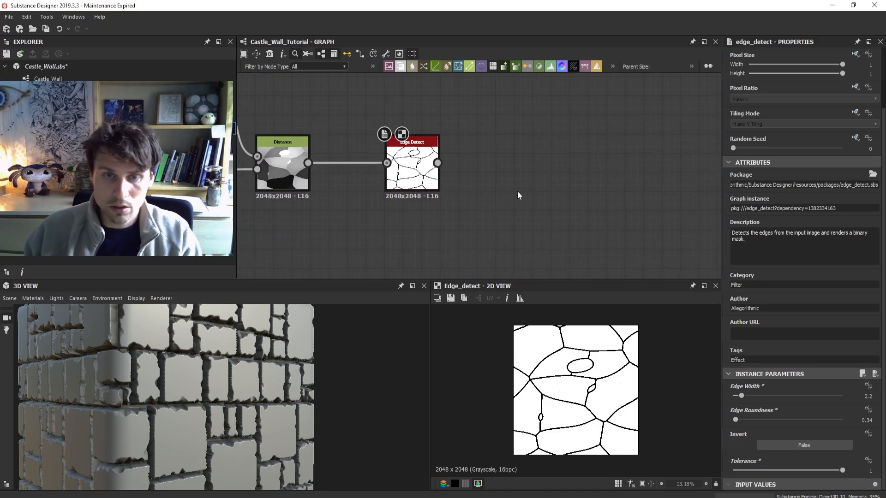
key(space)
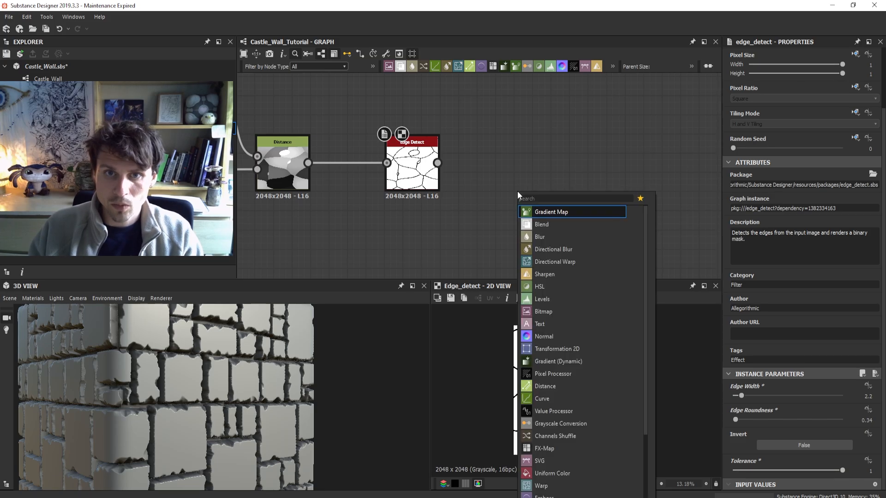
key(space)
text(direc)
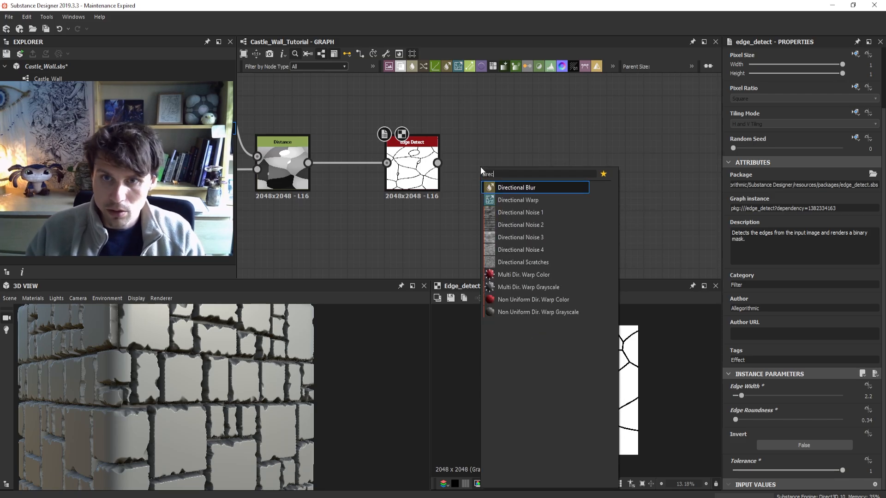
key(Down)
key(Return)
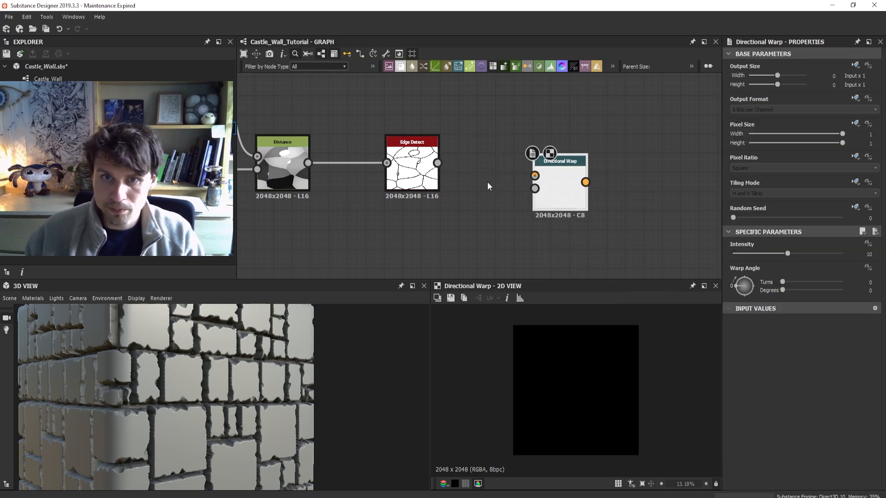
- Connect the Edge Detect output to the Directional Warp's first input and line the node up with the chain
drag(438, 163, 534, 176)
scroll(587, 436, up, 3)
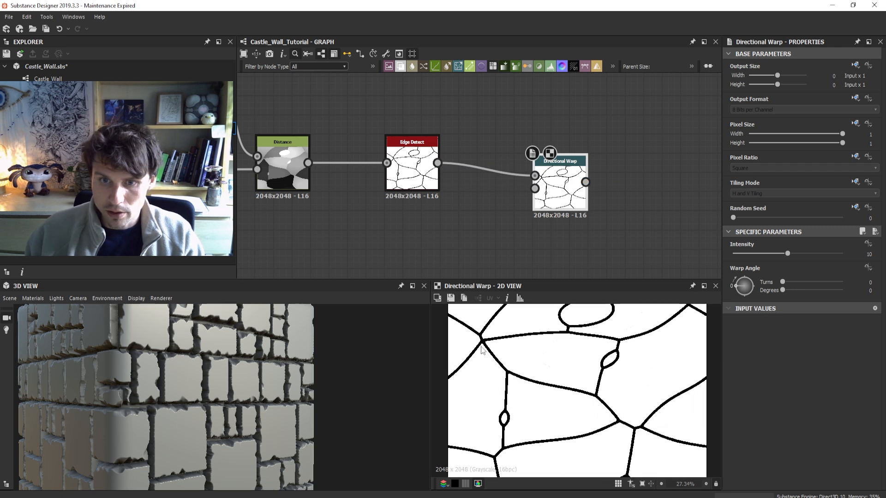
scroll(513, 256, down, 1)
scroll(598, 426, down, 2)
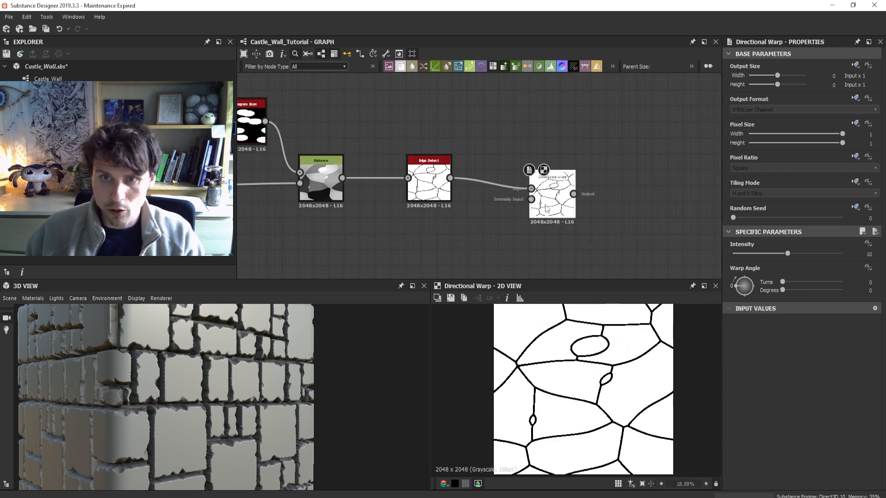
drag(553, 196, 553, 180)
scroll(515, 208, down, 2)
middle_drag(483, 236, 480, 226)
scroll(480, 226, up, 2)
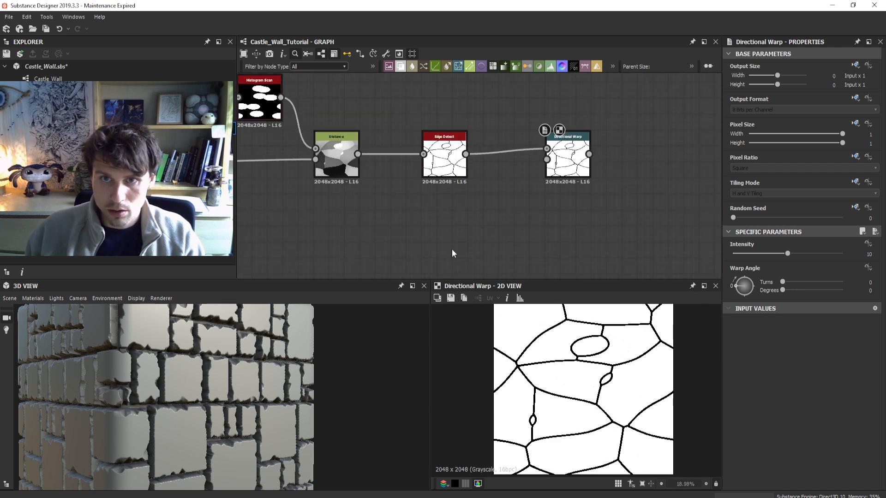
scroll(452, 249, down, 5)
middle_drag(455, 135, 473, 156)
scroll(473, 156, up, 2)
click(511, 110)
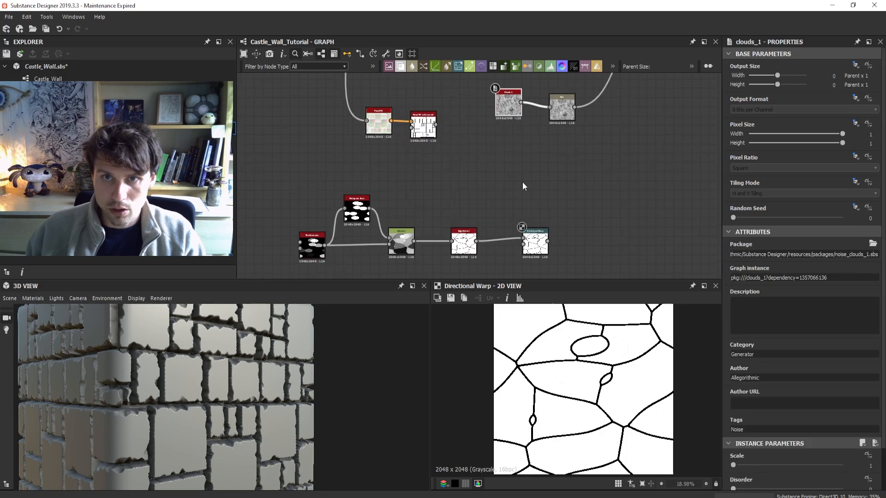
middle_drag(516, 217, 509, 182)
scroll(483, 256, up, 4)
key(ctrl+v)
drag(476, 184, 446, 261)
scroll(511, 238, down, 2)
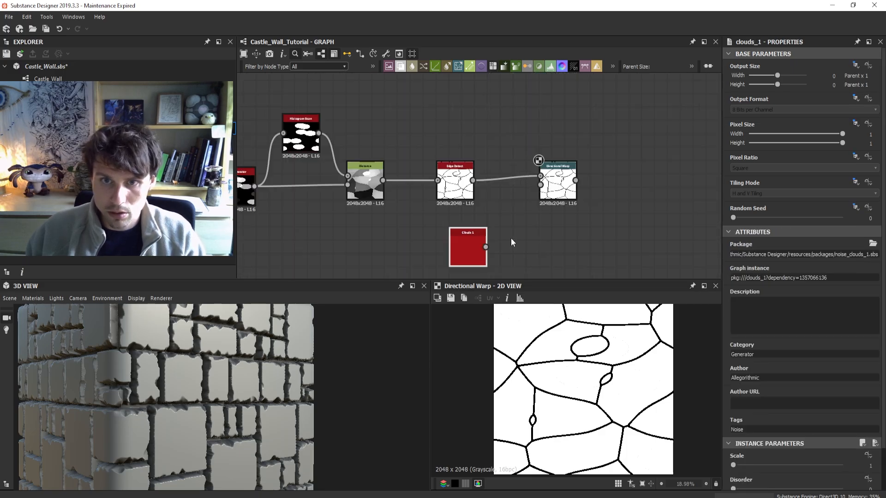
scroll(511, 238, down, 2)
key(ctrl+z)
key(ctrl+z)
- Duplicate the existing Clouds 1 and Blur nodes together into the disc pattern's node chain
middle_drag(555, 152, 565, 213)
drag(572, 194, 518, 145)
middle_drag(517, 224, 516, 146)
key(ctrl+y)
key(ctrl+y)
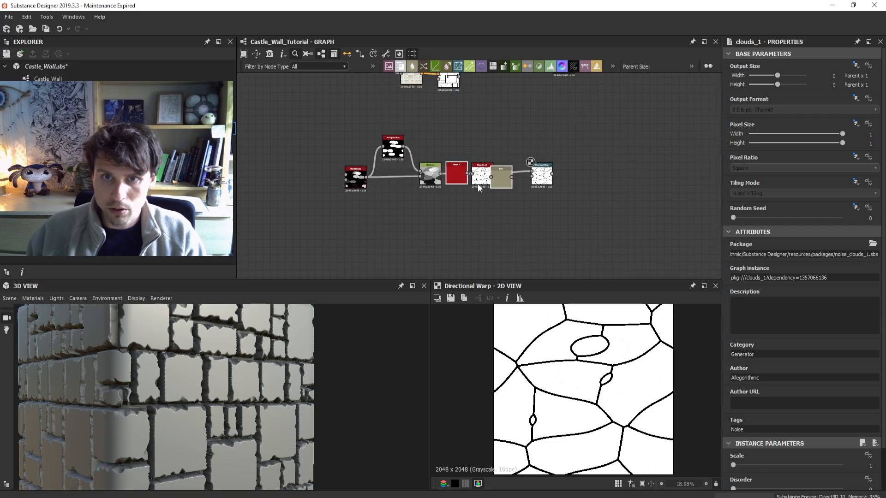
scroll(539, 230, up, 2)
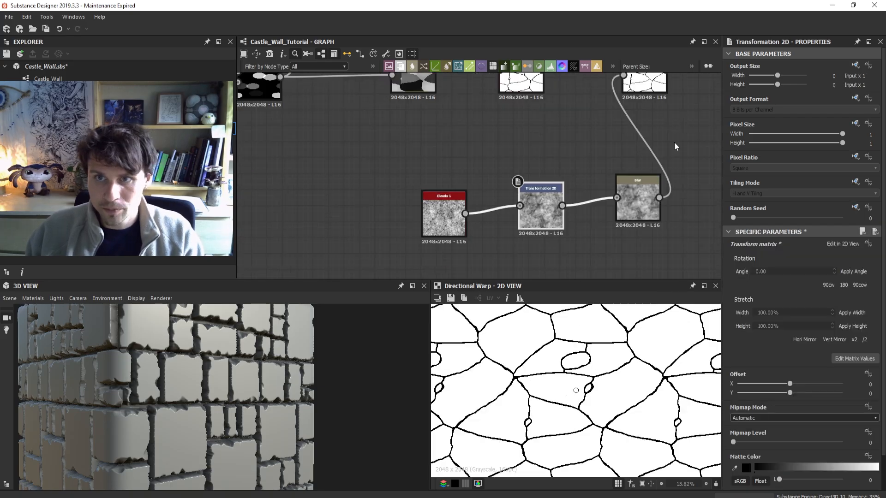
- Preview the Transformation 2D noise in the 2D view and examine its tiling for seams
middle_drag(674, 142, 660, 182)
click(629, 92)
scroll(478, 247, up, 4)
click(478, 247)
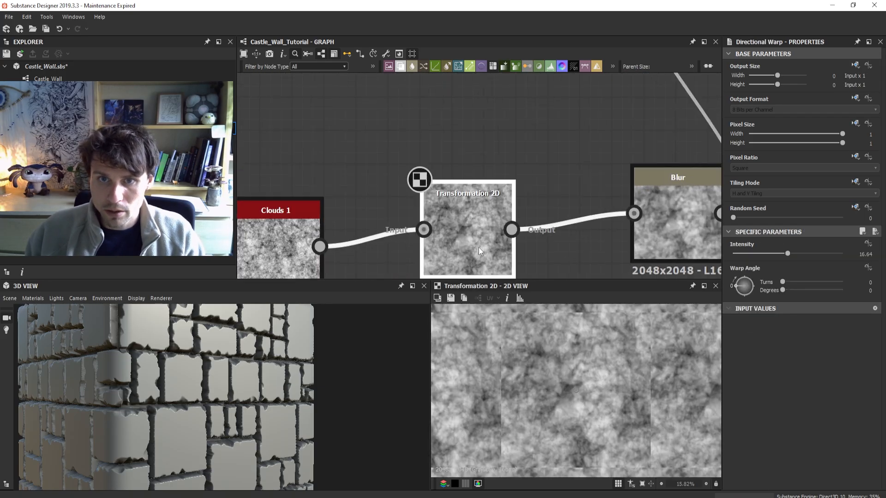
scroll(478, 247, down, 3)
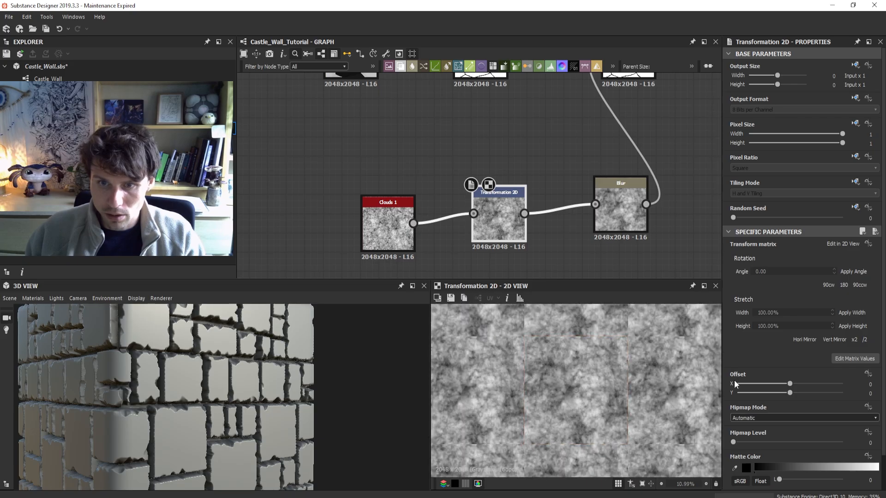
scroll(643, 342, up, 1)
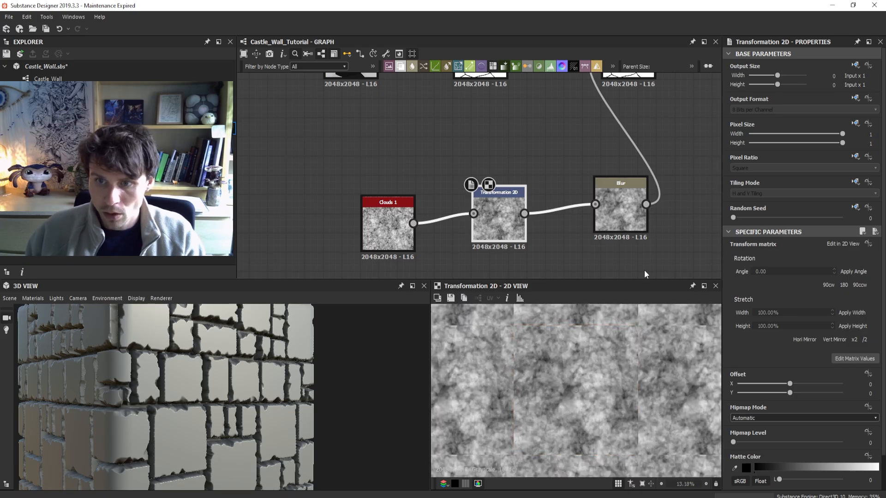
- Compare the Directional Warp's tiled and single-tile result with the tiled Transformation 2D noise that feeds it
middle_drag(673, 186, 632, 227)
click(589, 100)
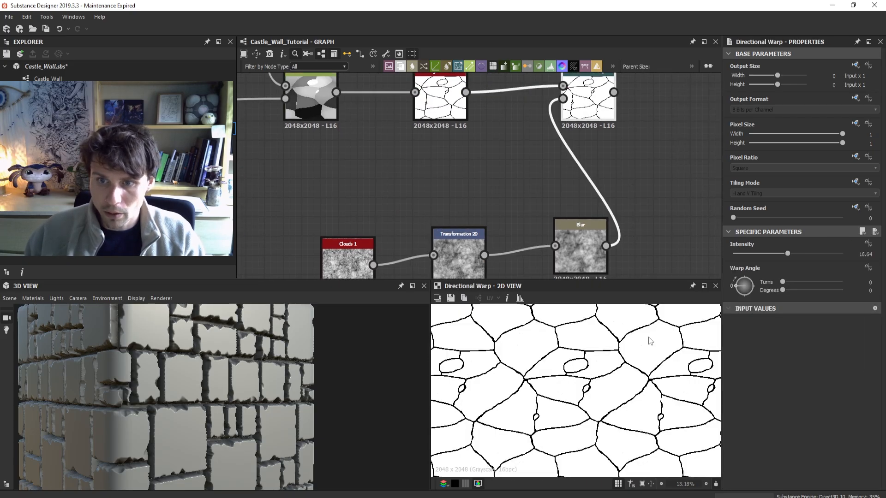
scroll(659, 141, down, 2)
drag(658, 176, 420, 231)
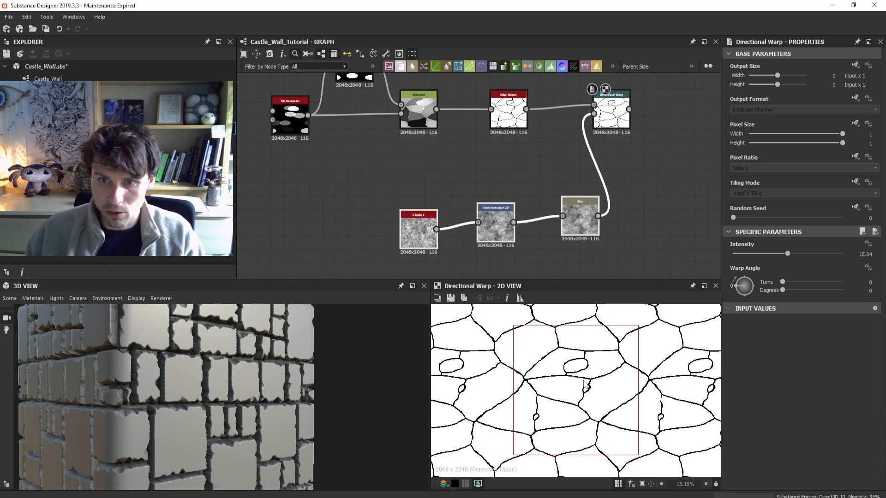
key(space)
middle_drag(619, 139, 608, 157)
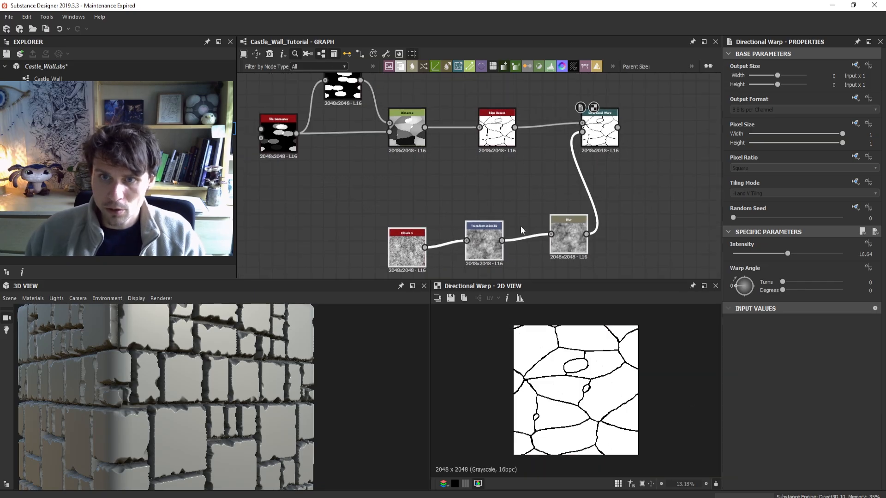
click(493, 228)
key(space)
scroll(683, 375, down, 2)
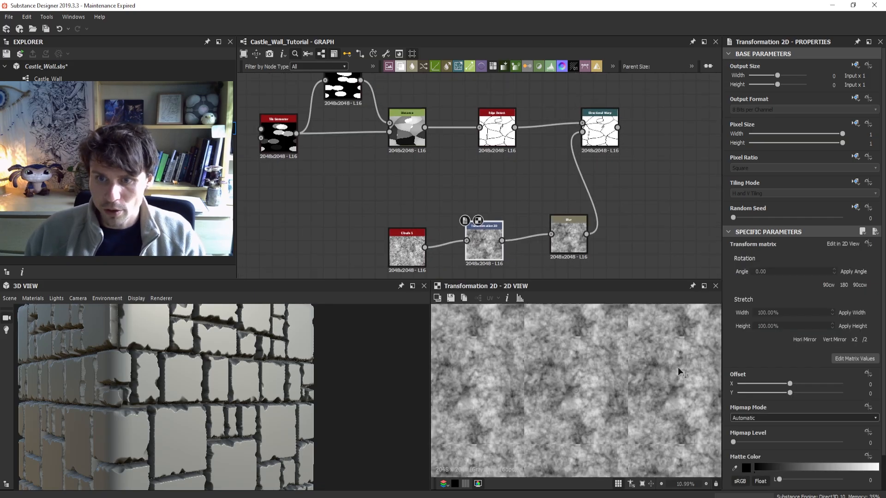
- Check the Transformation 2D noise and the Directional Warp result for seams, comparing single-tile and tiled 2D previews
key(space)
key(space)
scroll(691, 362, up, 2)
key(space)
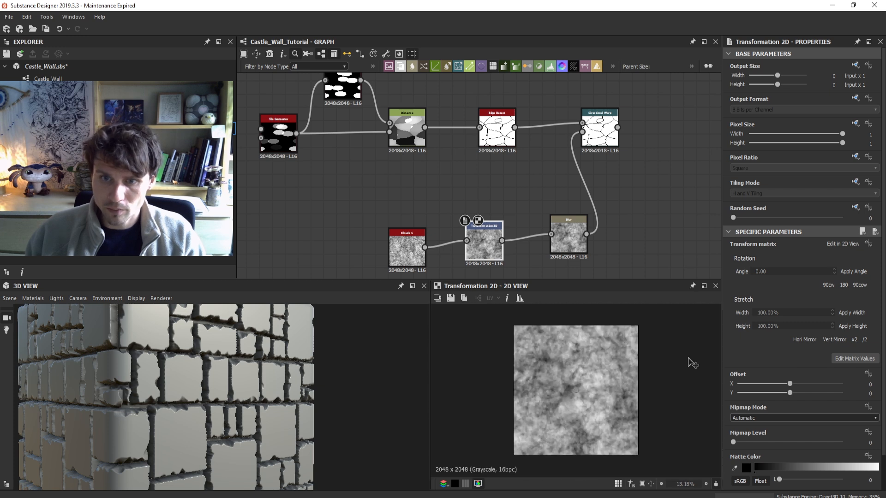
key(space)
key(space)
click(599, 133)
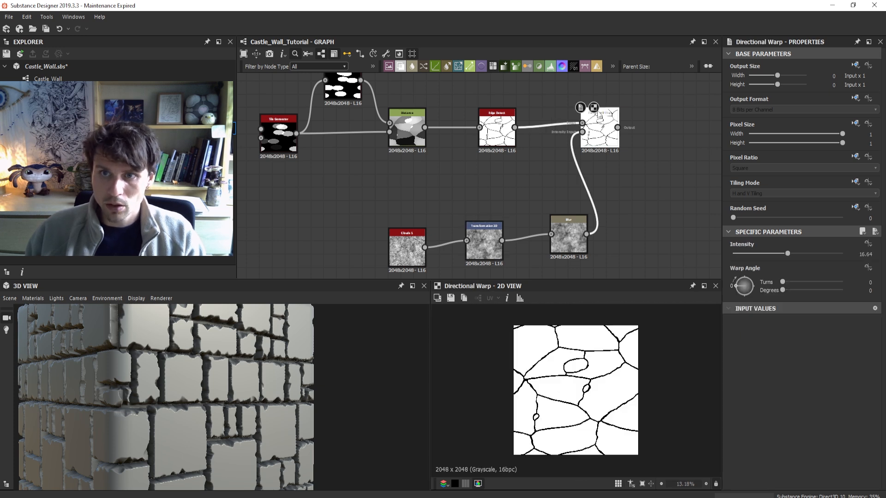
key(space)
scroll(677, 370, up, 1)
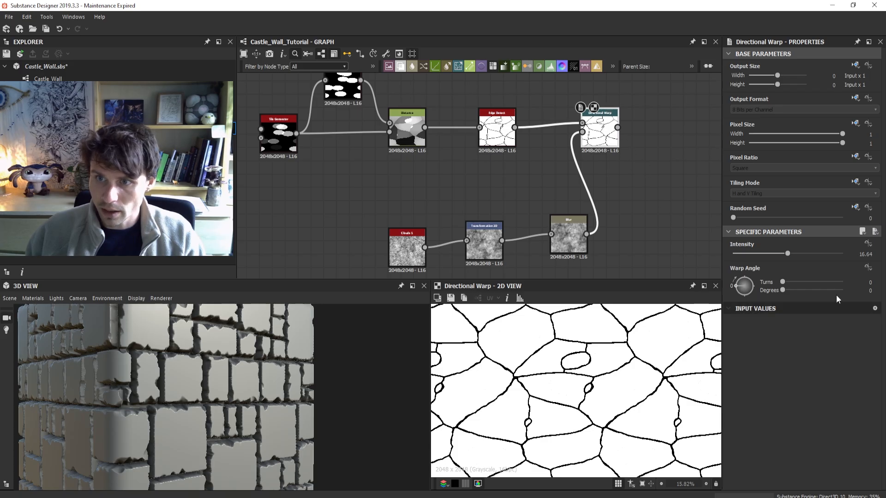
- Raise the Directional Warp's intensity to 19.86, then try /2 scaling on the Transformation 2D and enlarge its noise with x2
drag(787, 253, 798, 277)
click(475, 242)
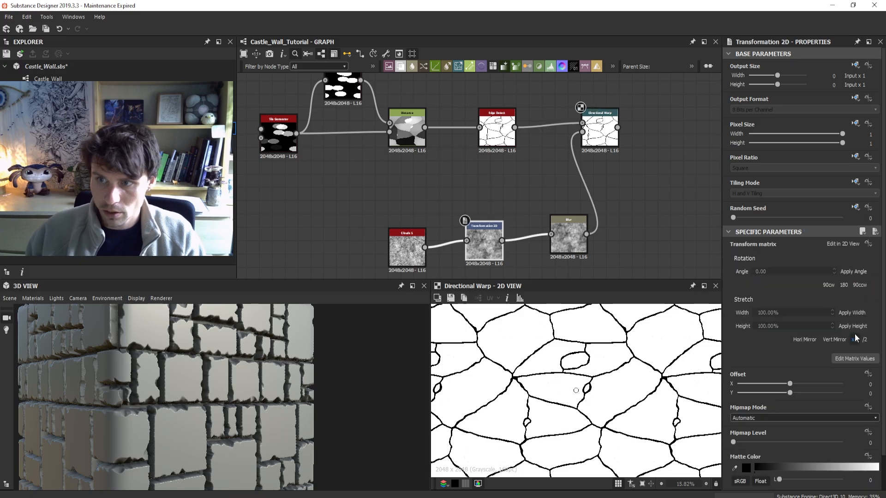
click(857, 339)
click(865, 339)
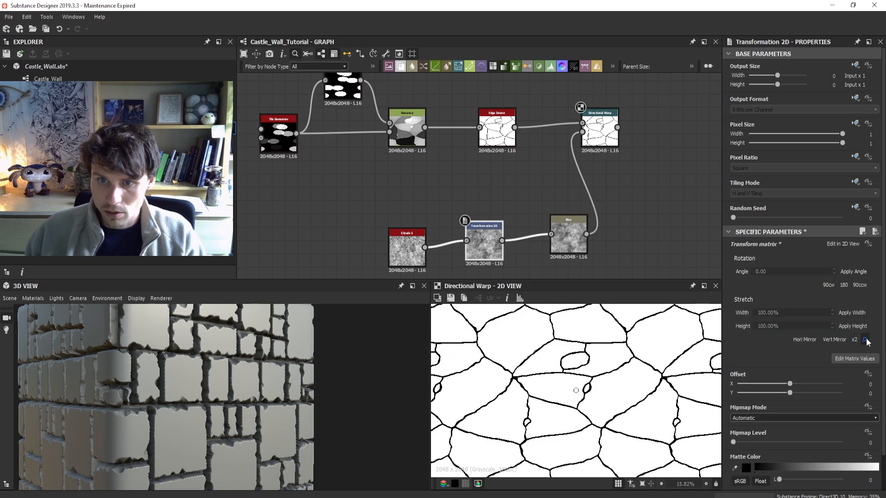
click(866, 340)
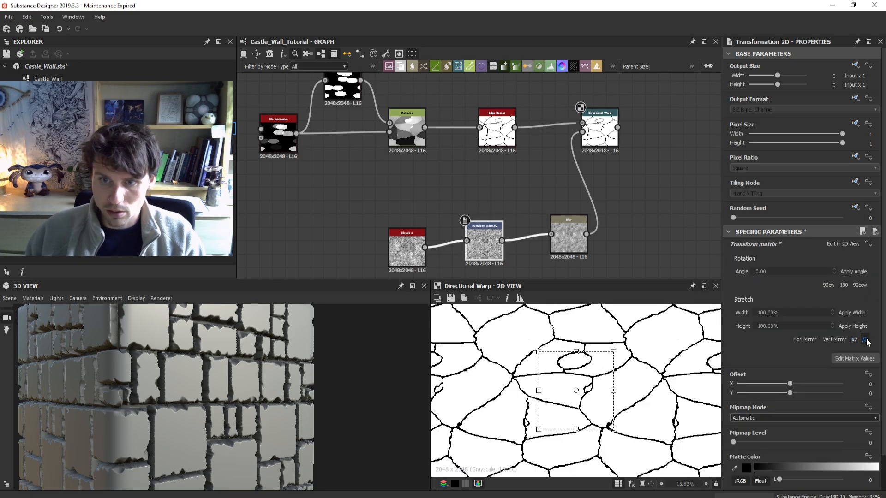
click(854, 340)
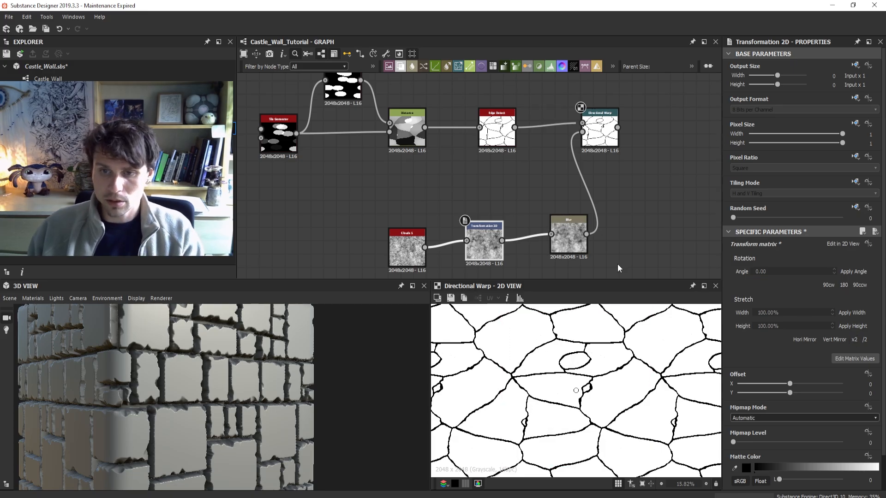
click(857, 341)
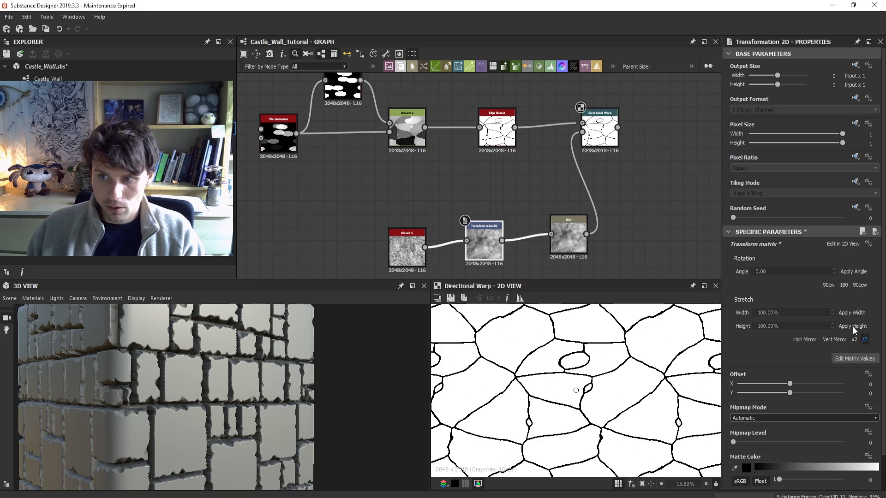
- Set the Directional Warp's intensity to 36.22 and inspect the warped stone outlines up close
click(600, 134)
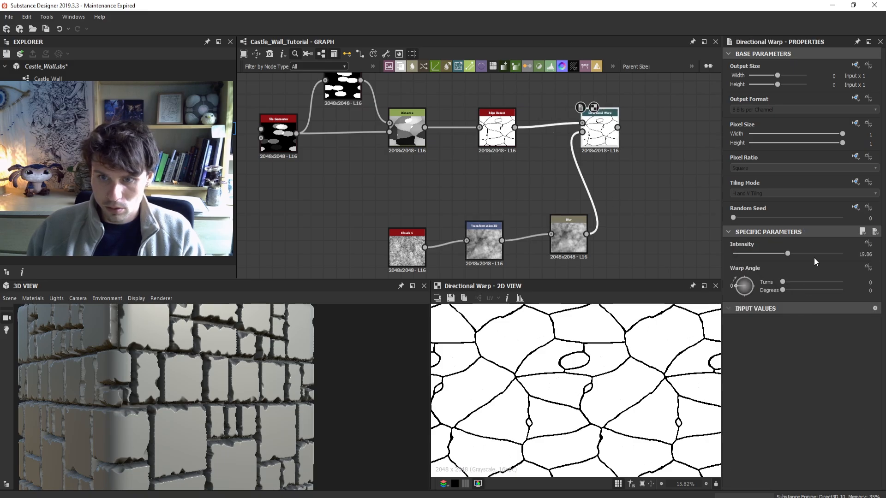
drag(787, 254, 832, 255)
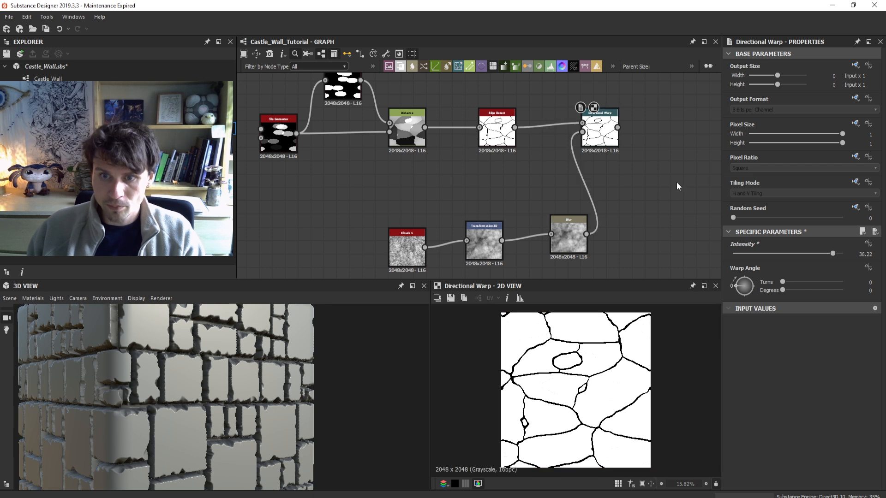
middle_drag(650, 183, 560, 186)
scroll(560, 185, down, 1)
scroll(544, 225, up, 1)
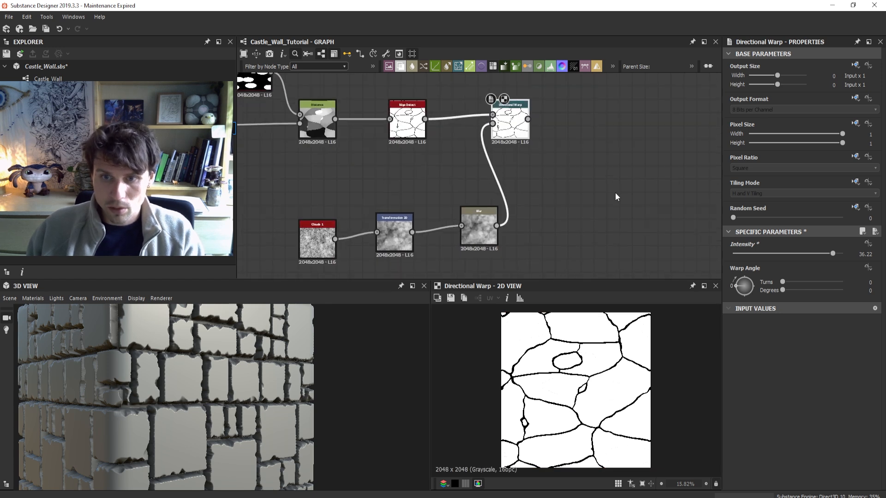
scroll(563, 181, down, 1)
middle_drag(562, 162, 508, 174)
scroll(507, 174, up, 1)
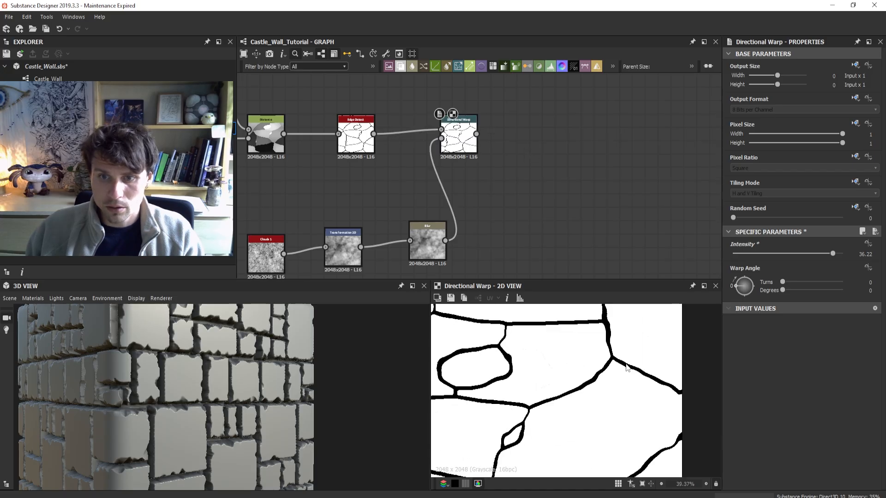
- Reposition the disc pattern's node chain and move the brick chain's Slope Blur Grayscale node down closer to it
scroll(574, 178, down, 2)
middle_drag(572, 126, 536, 184)
scroll(536, 185, down, 1)
drag(521, 172, 371, 268)
drag(496, 215, 546, 217)
scroll(587, 150, up, 2)
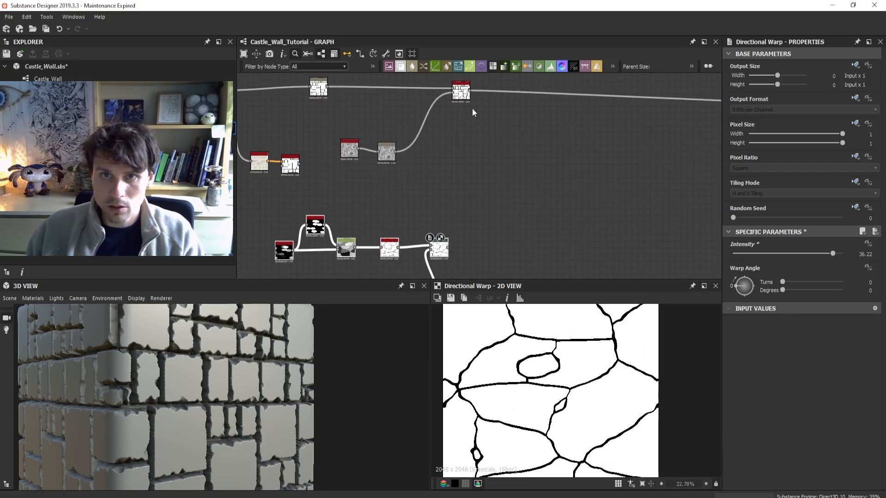
drag(465, 102, 467, 146)
click(466, 146)
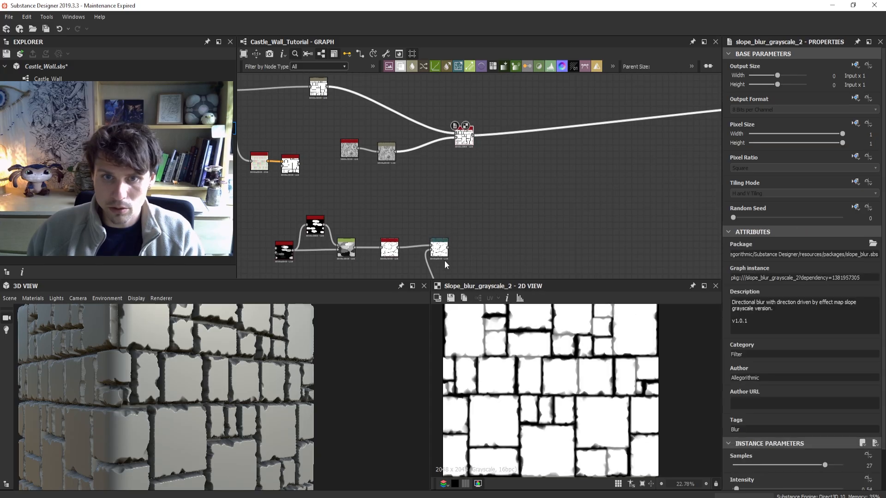
double_click(440, 250)
drag(285, 393, 263, 392)
- Insert a Blend node after the brick chain's Slope Blur Grayscale and feed the Directional Warp into its foreground
drag(516, 138, 503, 172)
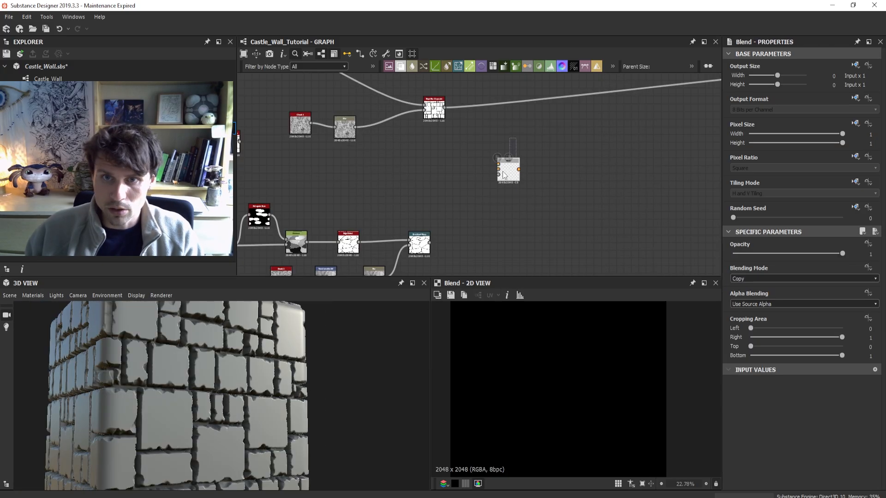
key(Delete)
key(space)
text(b)
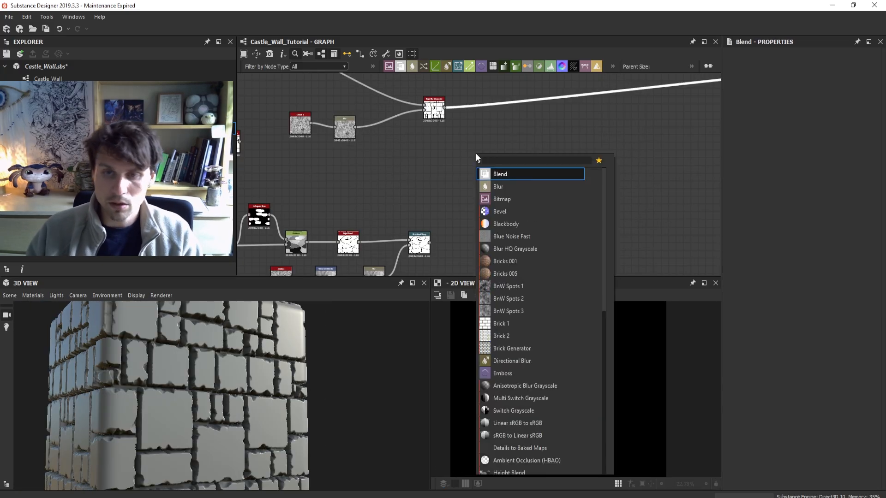
text(lend)
key(Return)
drag(665, 100, 496, 182)
drag(429, 245, 491, 172)
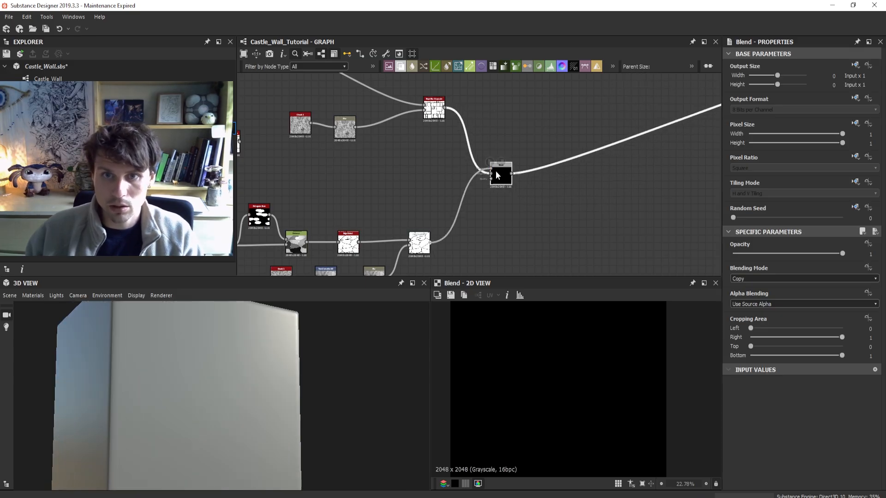
- Try the Blend node in Subtract mode with its opacity lowered to 0
drag(775, 254, 632, 272)
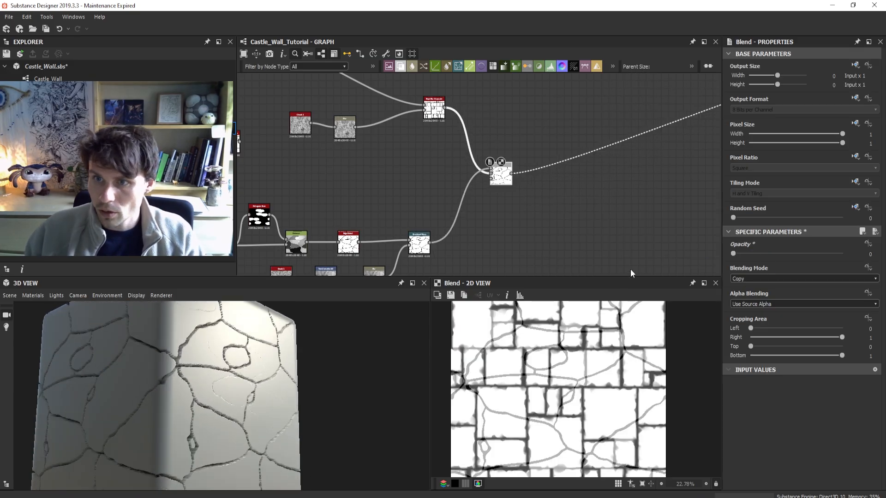
scroll(437, 232, up, 4)
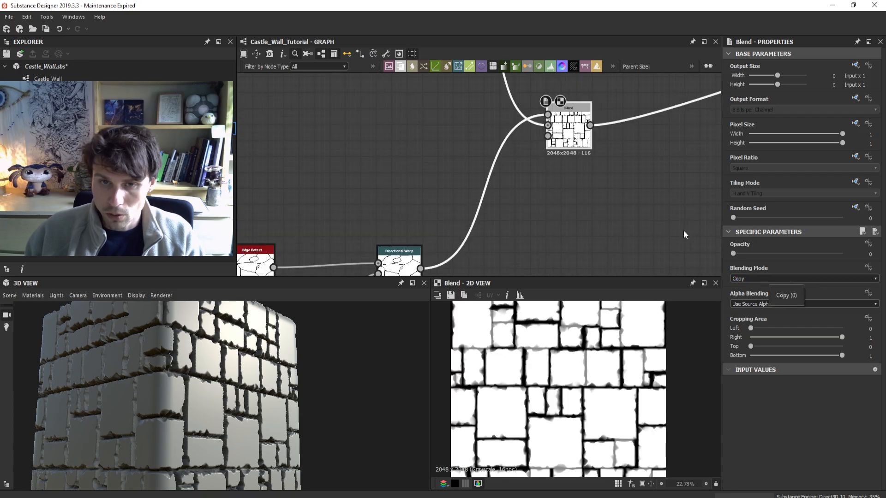
click(759, 278)
click(754, 298)
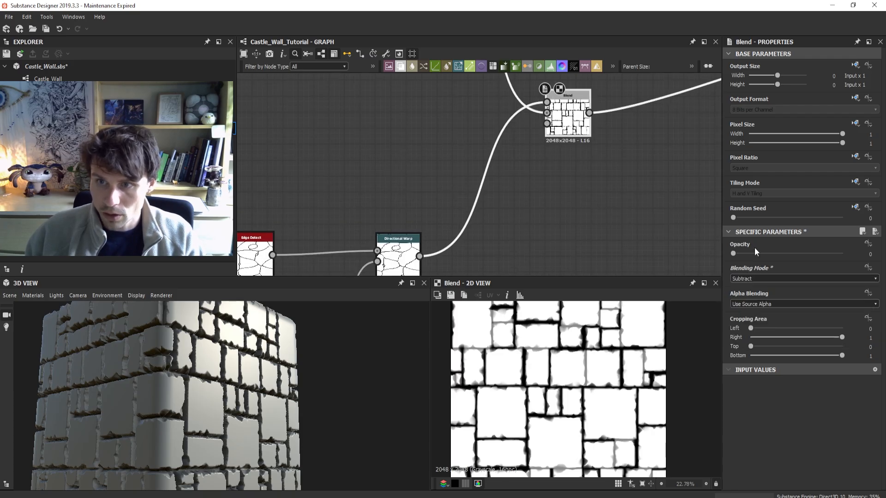
mouse_move(737, 253)
mouse_down()
mouse_move(851, 268)
mouse_move(732, 257)
mouse_up()
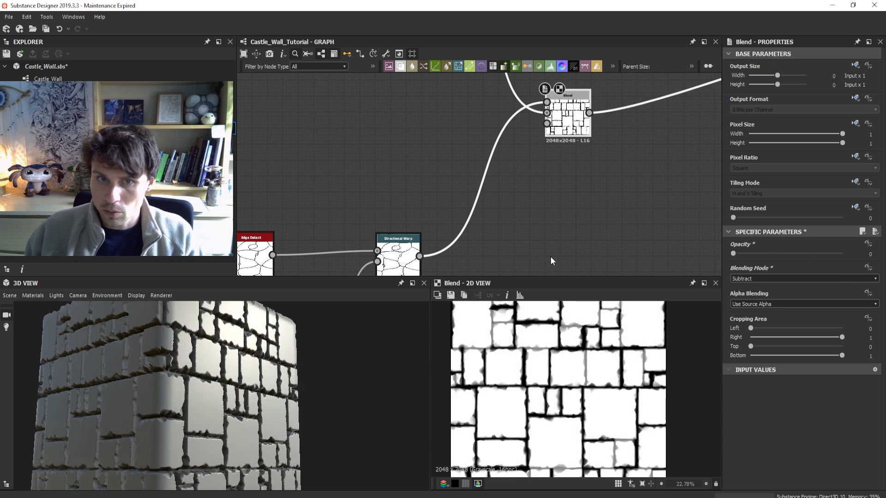
- Set the Blend node's blending mode to Min (Darken) and its opacity to 1
click(762, 279)
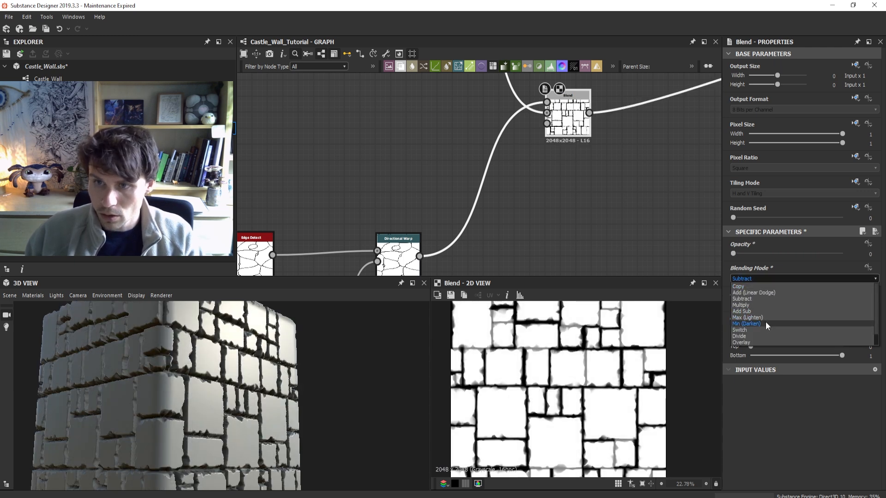
click(765, 324)
scroll(203, 418, up, 5)
drag(262, 418, 221, 400)
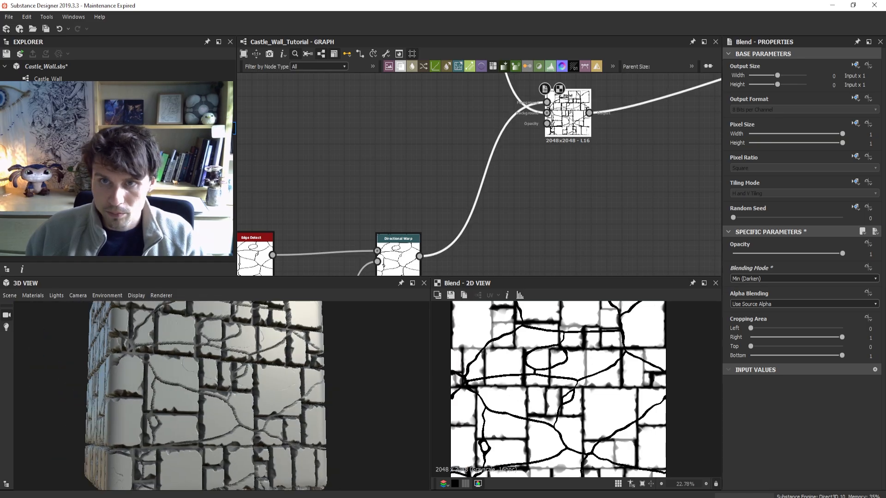
- Space the Blend node farther from the Directional Warp and examine the combined stone pattern on the 3D model's front face
scroll(583, 184, down, 3)
scroll(595, 405, up, 1)
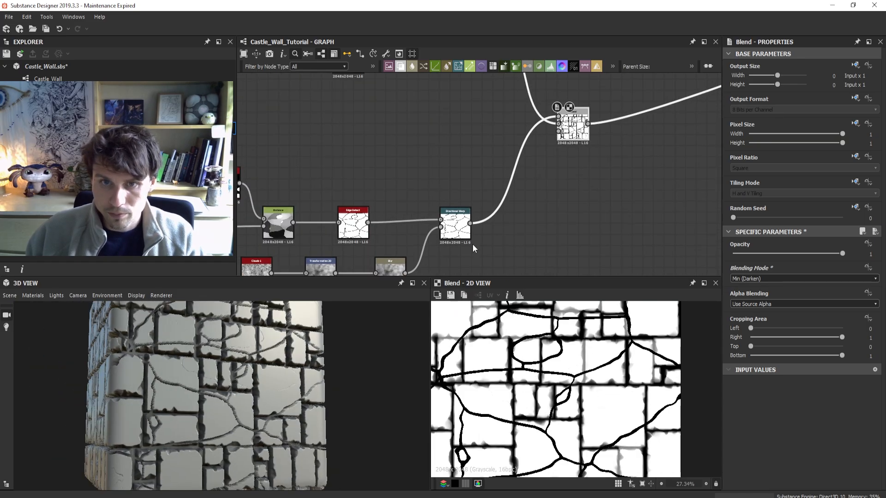
drag(572, 131, 597, 131)
middle_drag(619, 200, 574, 209)
scroll(277, 392, down, 3)
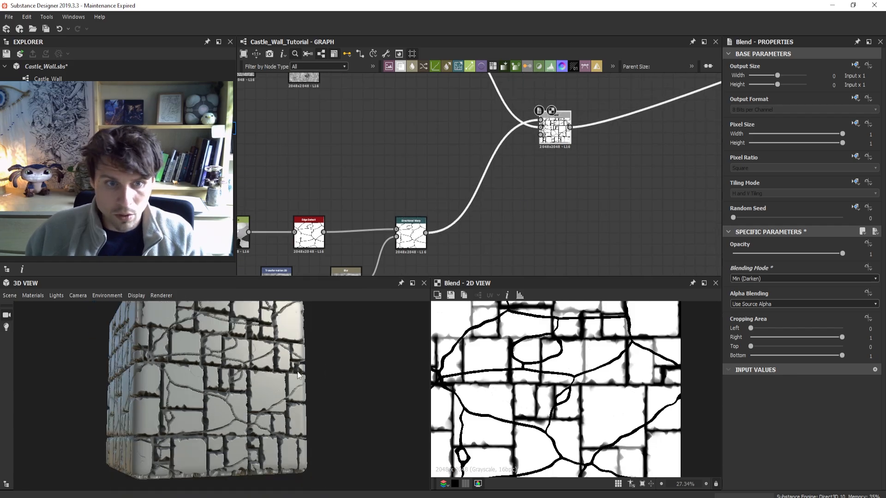
drag(277, 395, 252, 391)
scroll(404, 235, up, 1)
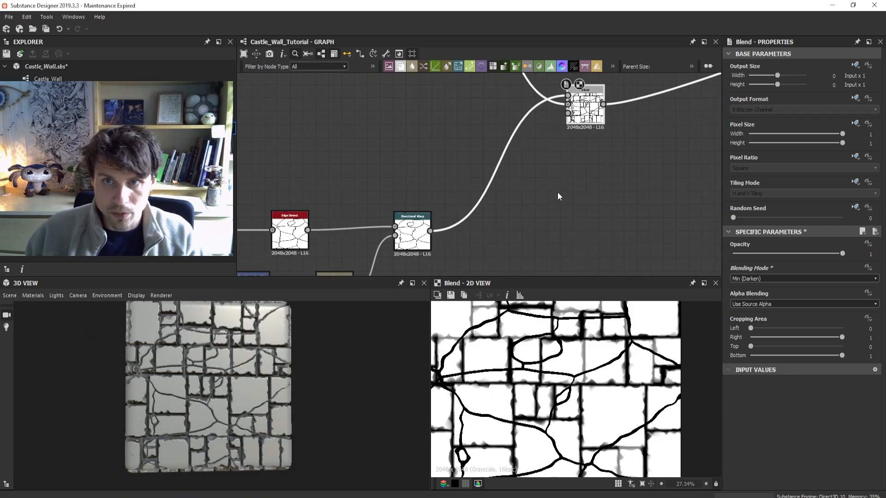
middle_drag(557, 196, 473, 249)
drag(500, 161, 527, 162)
scroll(184, 430, up, 4)
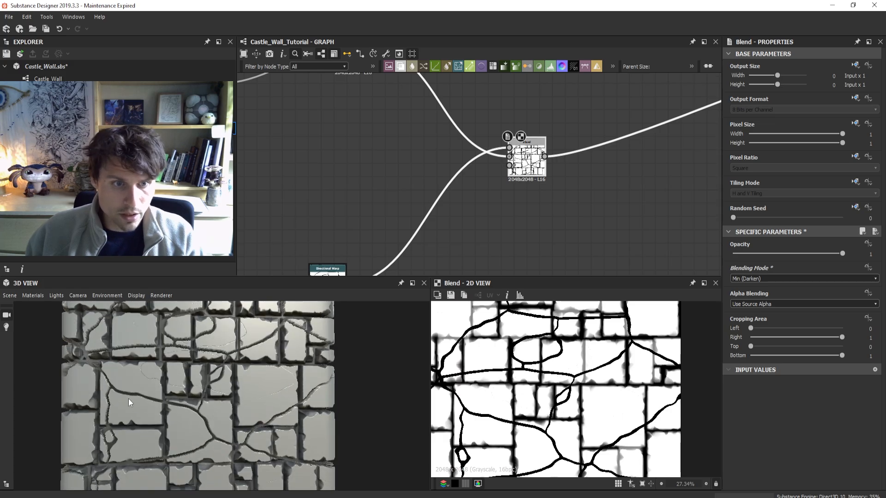
- Set the Directional Warp's intensity to 72.44
scroll(504, 212, down, 2)
middle_drag(504, 212, 553, 130)
click(431, 179)
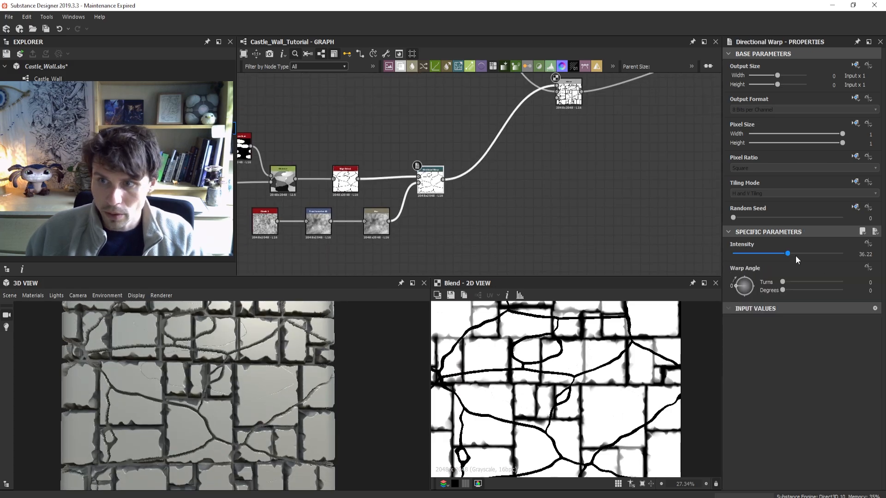
drag(796, 255, 847, 258)
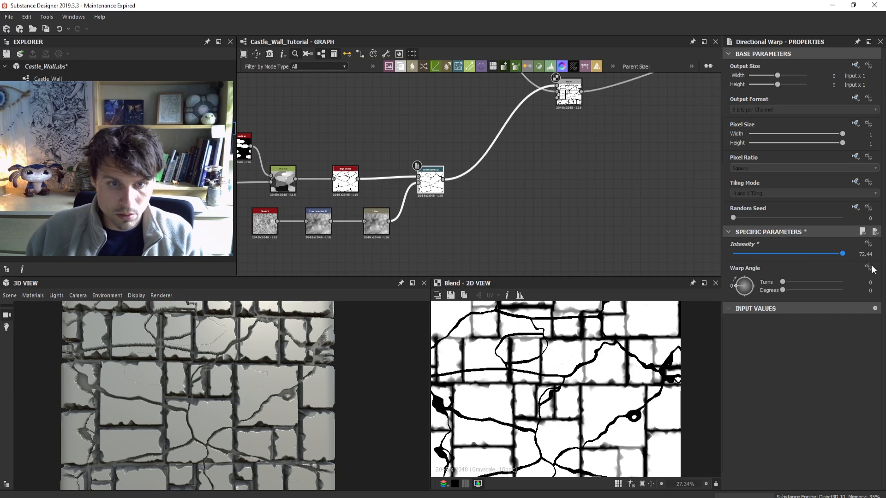
- Add a Slope Blur Grayscale node in the free space between the Directional Warp and the Blend
scroll(561, 186, up, 2)
middle_drag(528, 184, 499, 213)
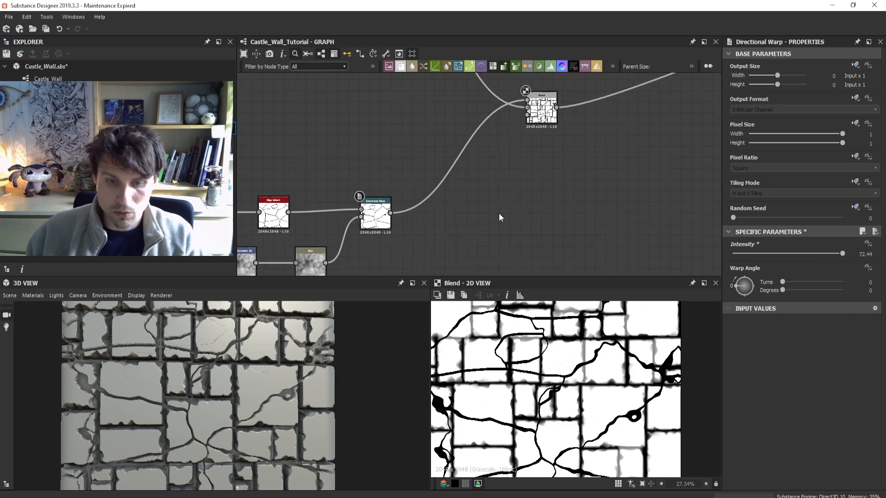
key(space)
text(slope)
key(Down)
key(Return)
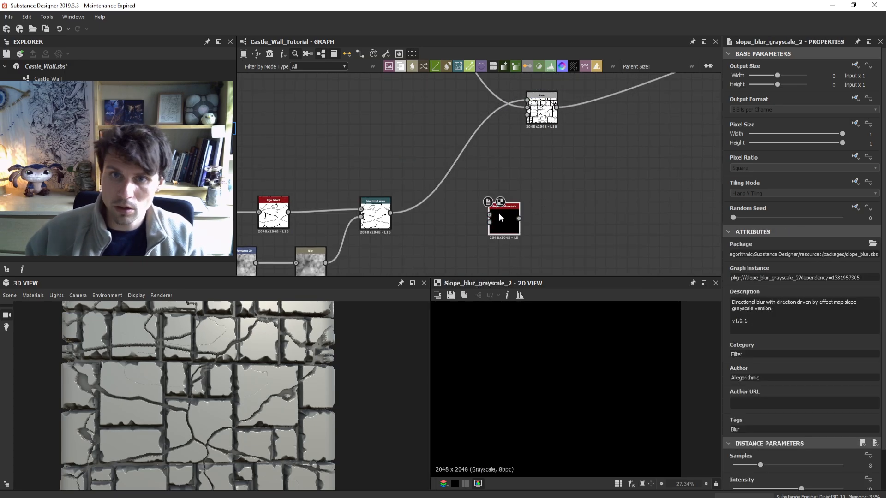
- Make room around the Blend node and wire the new Slope Blur Grayscale between the Directional Warp and the Blend's foreground
scroll(470, 185, down, 4)
scroll(470, 185, down, 1)
drag(473, 203, 369, 169)
scroll(517, 156, up, 2)
drag(479, 123, 487, 124)
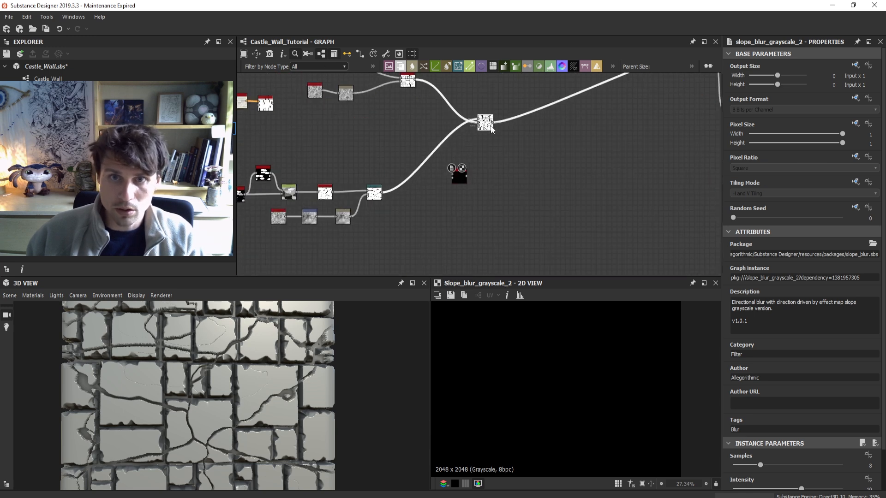
scroll(467, 159, up, 2)
middle_drag(481, 152, 536, 151)
drag(513, 184, 493, 174)
- Duplicate the brick chain's Clouds 1 and Blur nodes and place the copies before the new Slope Blur Grayscale
scroll(425, 202, up, 3)
scroll(469, 198, down, 4)
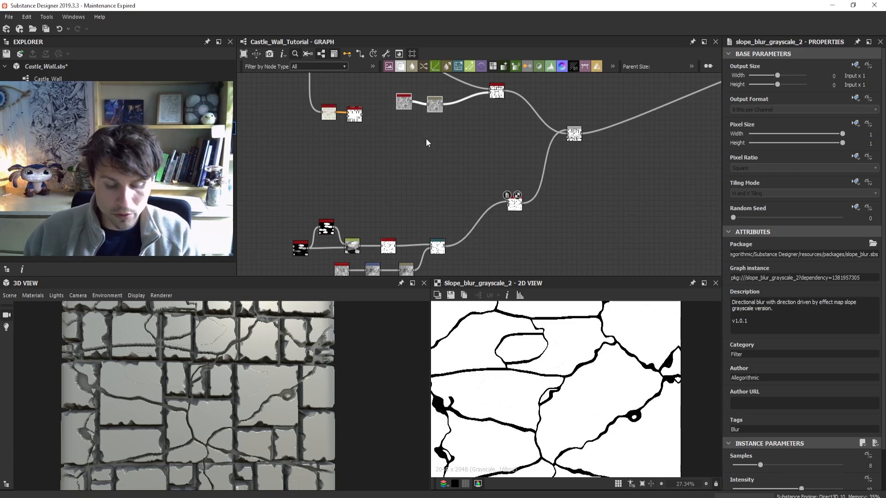
scroll(509, 252, up, 2)
drag(456, 174, 360, 170)
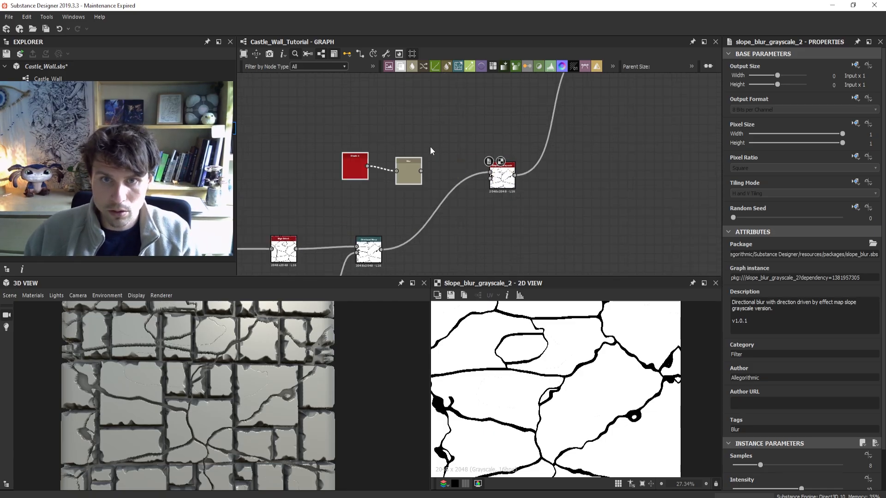
drag(421, 171, 459, 162)
key(Escape)
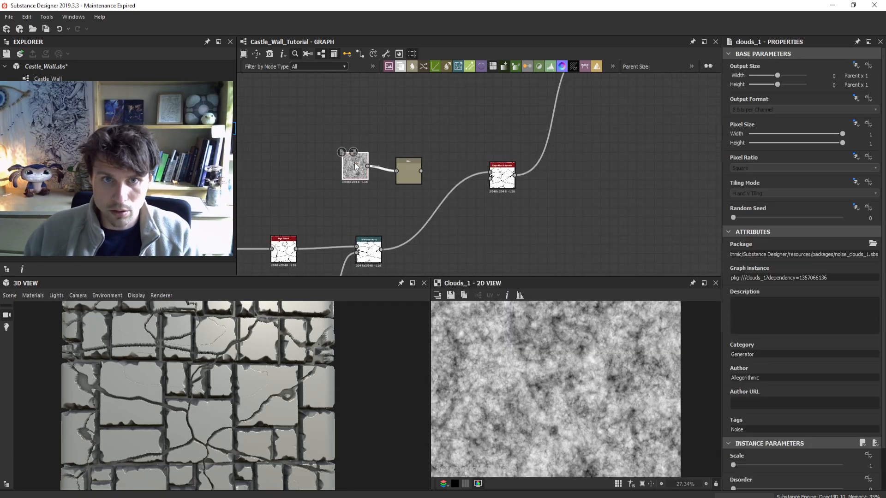
- Connect the duplicated Blur to the slope input of the new Slope Blur Grayscale and open that node's parameters
double_click(414, 175)
scroll(436, 170, up, 2)
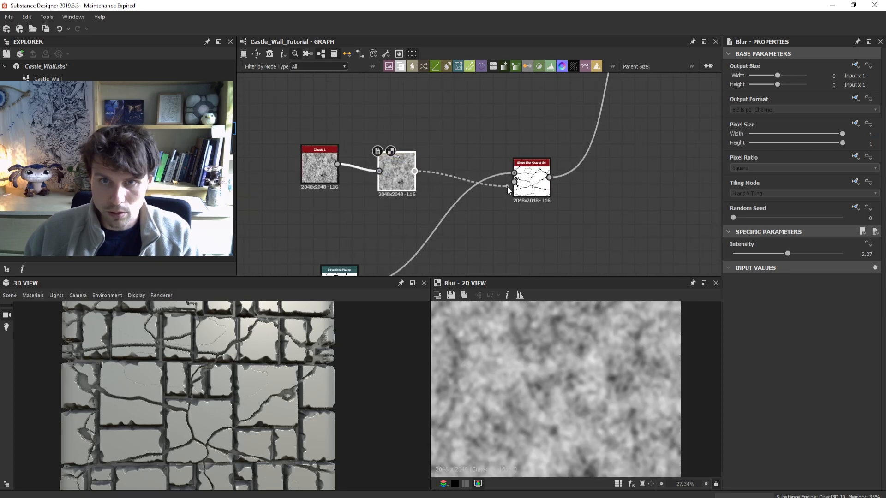
double_click(534, 194)
scroll(777, 346, down, 2)
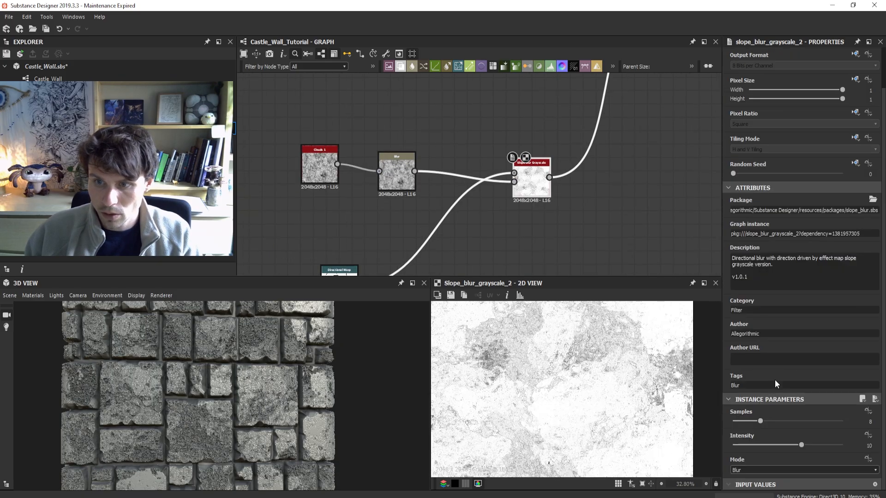
- Set the new Slope Blur Grayscale to 27 samples, Min mode and an intensity of 0.74
drag(761, 420, 824, 421)
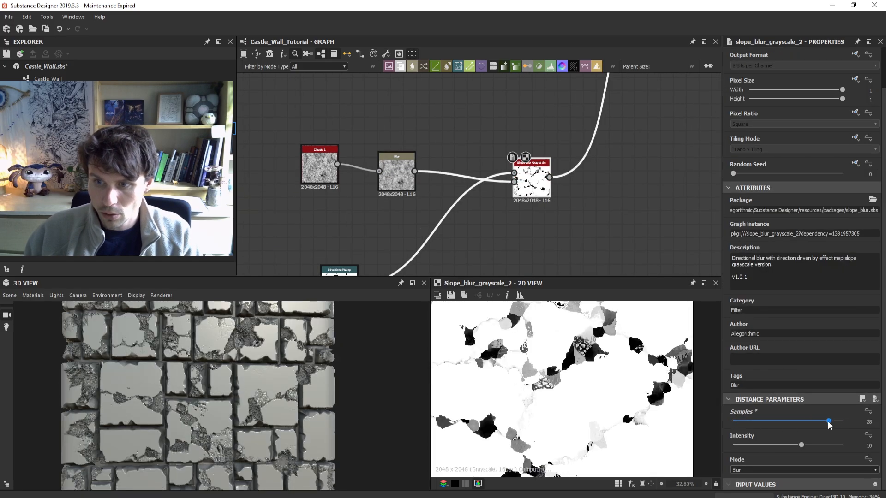
click(762, 470)
click(759, 477)
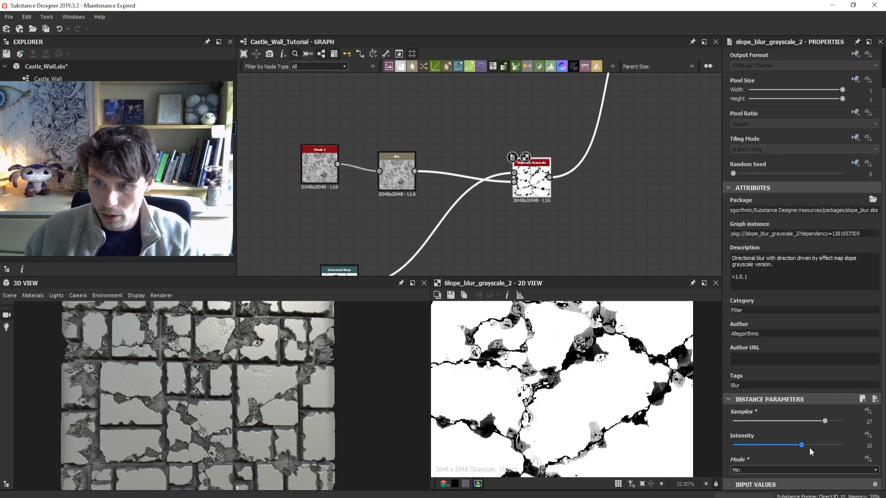
drag(807, 445, 738, 452)
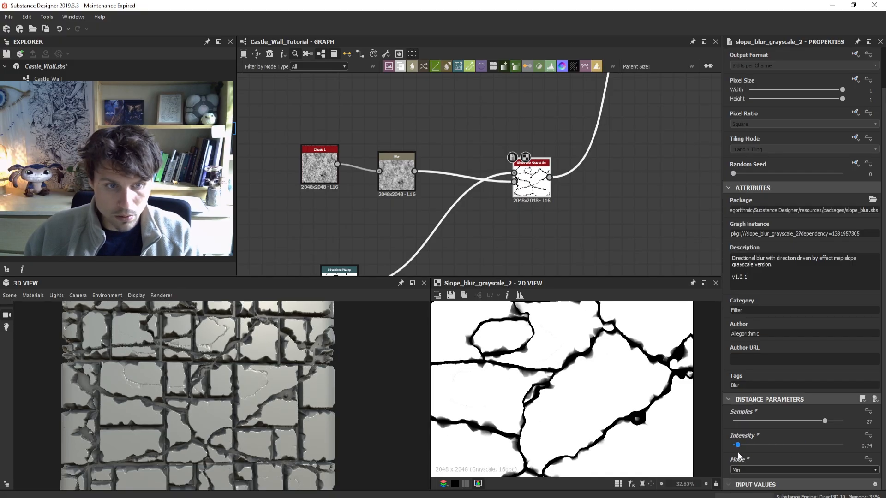
- Fine-tune the Slope Blur Grayscale's intensity to 0.89 while comparing the crack edges on the 3D model
drag(187, 431, 170, 411)
scroll(170, 410, up, 3)
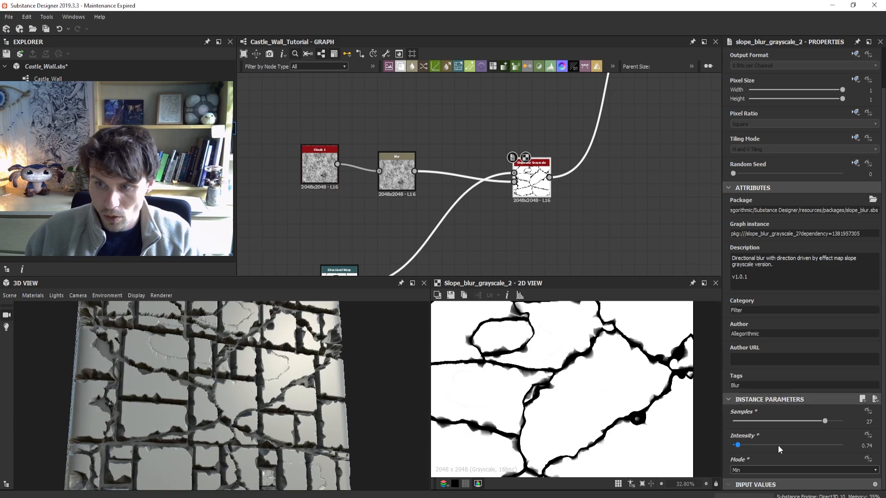
drag(872, 446, 850, 452)
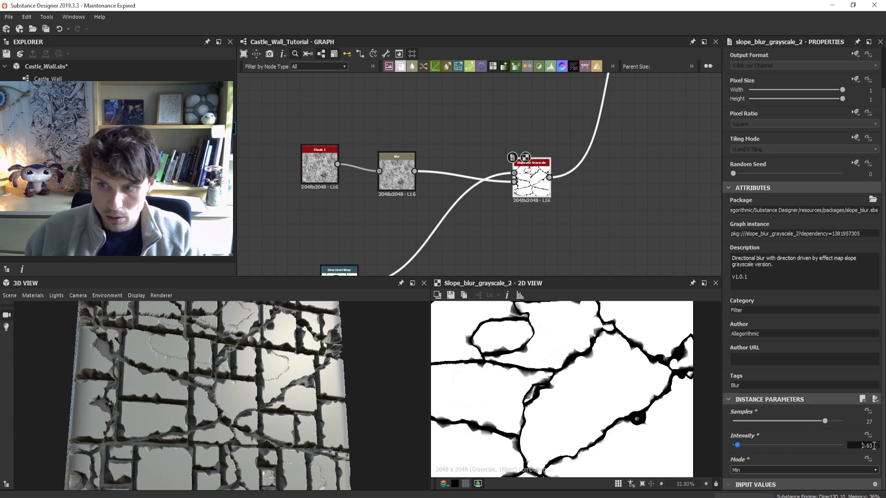
text(0.49)
key(Return)
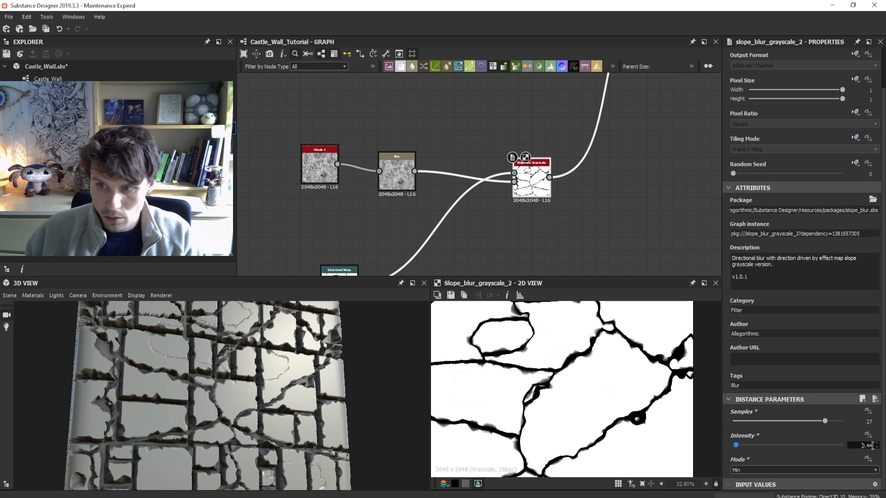
scroll(872, 446, down, 13)
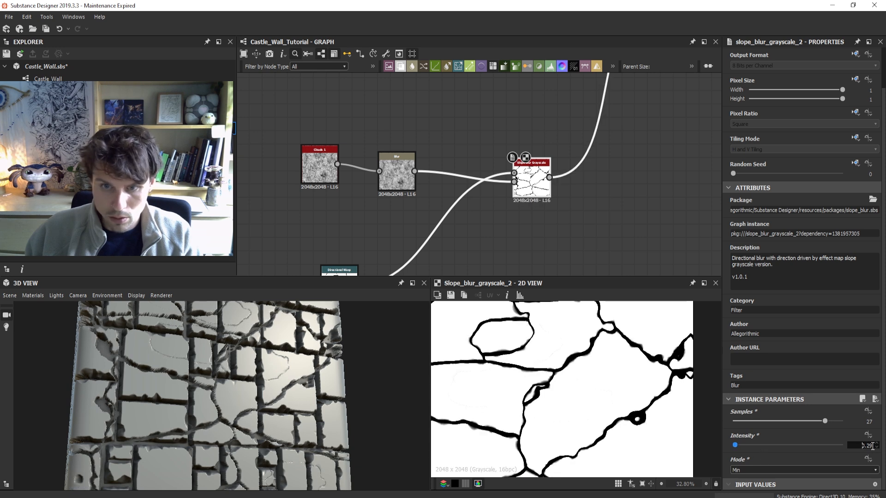
scroll(873, 445, up, 20)
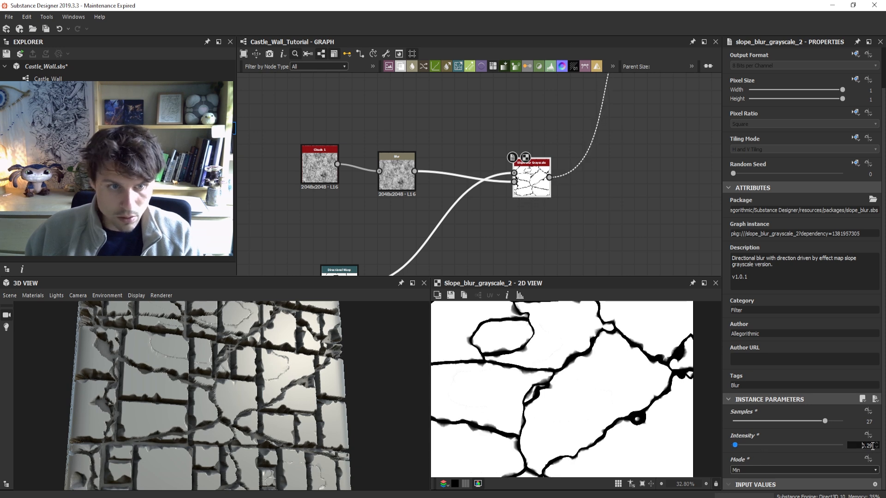
scroll(872, 445, up, 10)
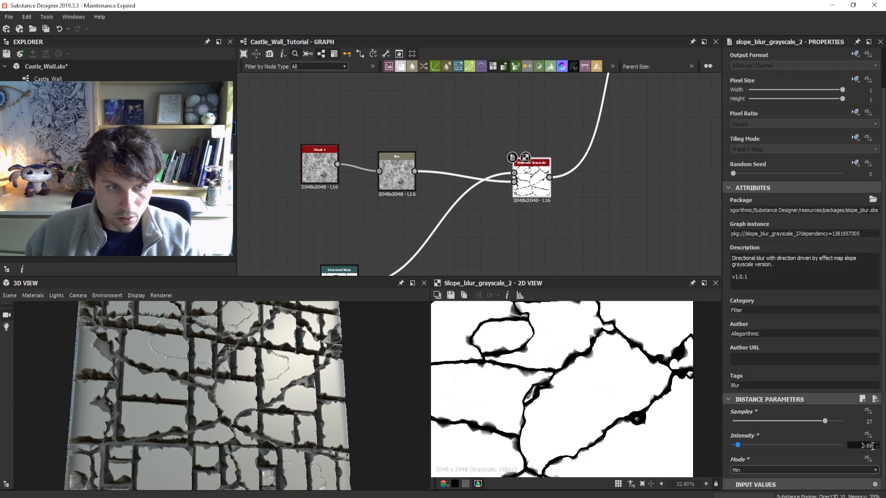
scroll(872, 446, up, 20)
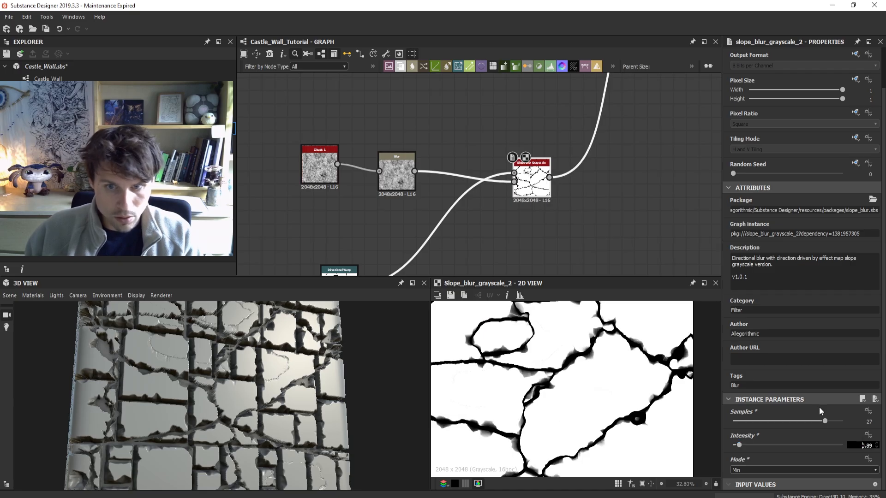
- Examine the cracks on the 3D model from several angles and the Blend's combined pattern in the 2D view
scroll(619, 391, down, 5)
scroll(198, 370, down, 3)
drag(198, 370, 217, 388)
scroll(174, 411, up, 5)
scroll(197, 389, down, 5)
scroll(234, 397, up, 2)
scroll(610, 236, down, 3)
middle_drag(618, 224, 438, 287)
scroll(481, 222, down, 2)
drag(451, 191, 461, 191)
scroll(216, 362, down, 3)
drag(217, 362, 213, 401)
scroll(236, 401, up, 4)
scroll(237, 387, up, 4)
scroll(188, 375, down, 5)
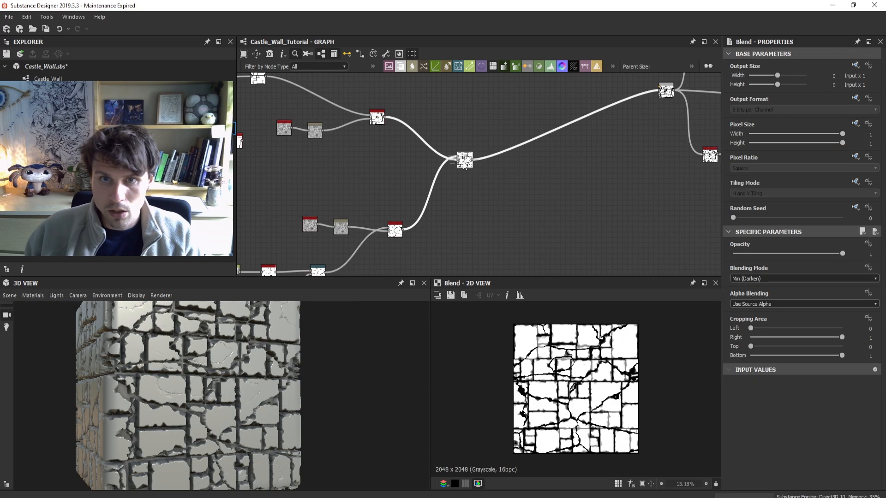
- Move the Blend node slightly away from its inputs and shift the lower crack chain further down to space out the graph
drag(465, 162, 485, 152)
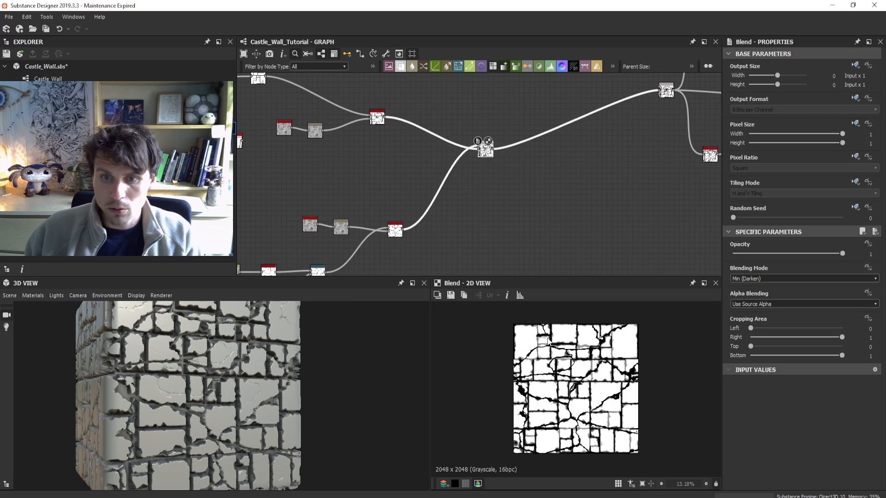
scroll(575, 424, up, 4)
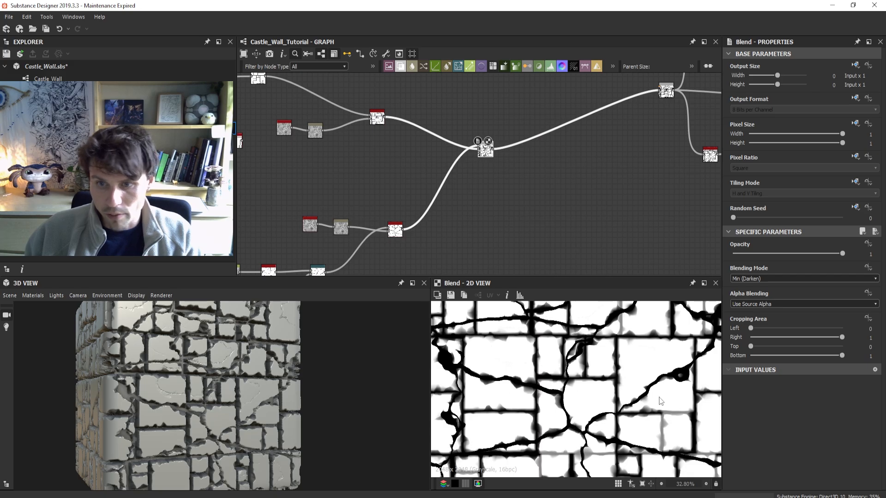
scroll(663, 383, down, 2)
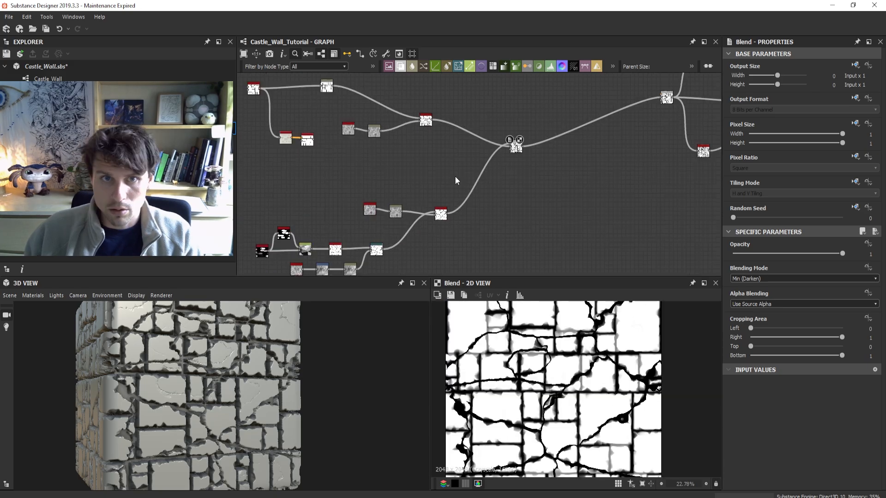
middle_drag(313, 156, 360, 210)
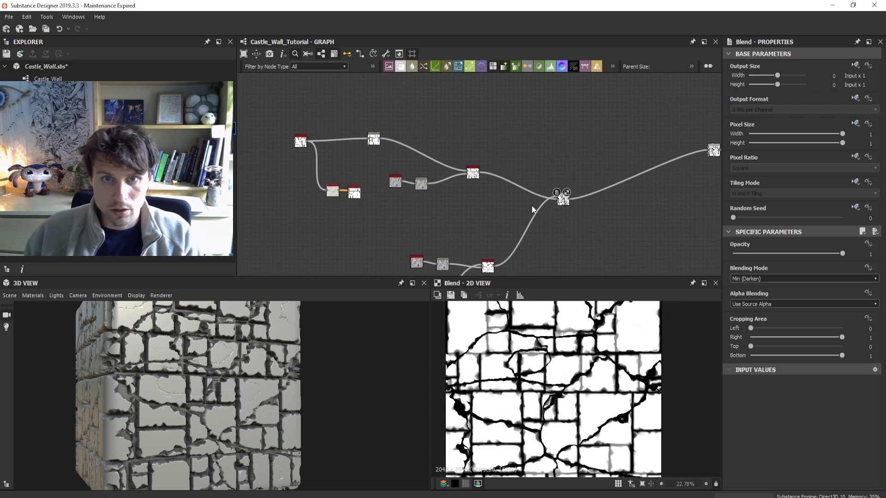
middle_drag(541, 253, 520, 138)
drag(516, 202, 257, 135)
drag(475, 234, 265, 138)
drag(468, 155, 471, 185)
- Examine the Blend node's inputs up close, including the unconnected opacity input
middle_drag(559, 172, 556, 261)
scroll(540, 196, up, 5)
middle_drag(540, 196, 536, 223)
scroll(512, 165, up, 4)
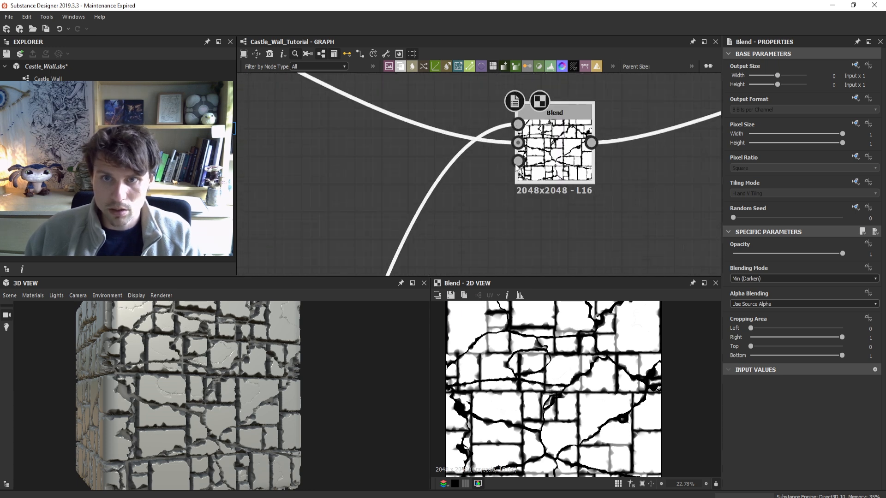
scroll(545, 154, down, 2)
scroll(464, 181, down, 4)
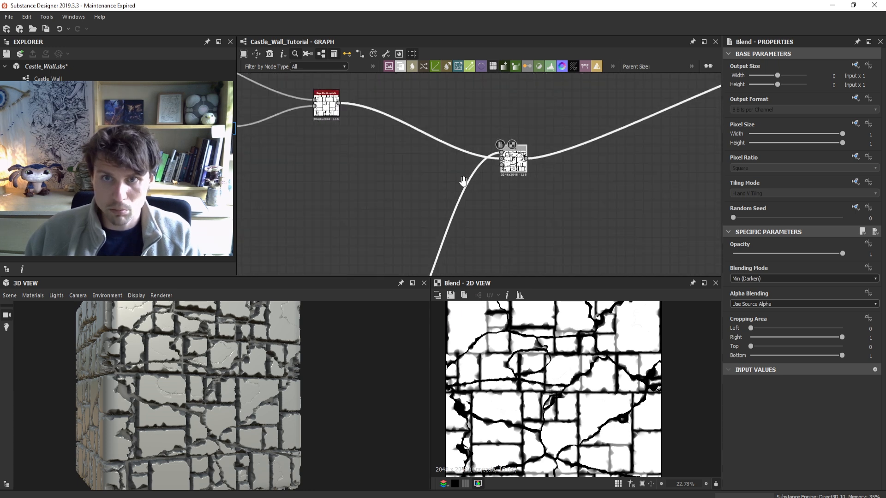
middle_drag(464, 181, 632, 253)
- Open the brick chain's Flood Fill to Grayscale node and move it a little further from the Flood Fill
scroll(522, 226, down, 3)
middle_drag(514, 227, 575, 167)
middle_drag(463, 156, 388, 155)
scroll(345, 192, up, 5)
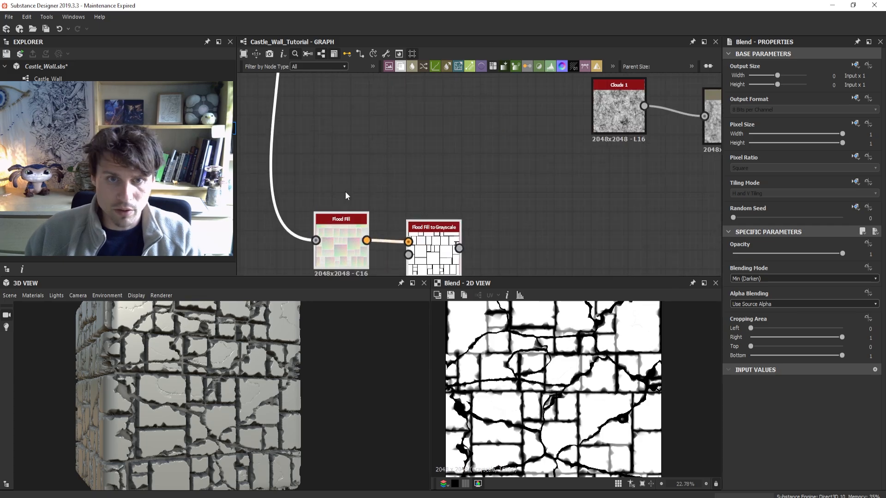
double_click(340, 226)
double_click(430, 244)
scroll(566, 234, down, 1)
middle_drag(567, 234, 491, 186)
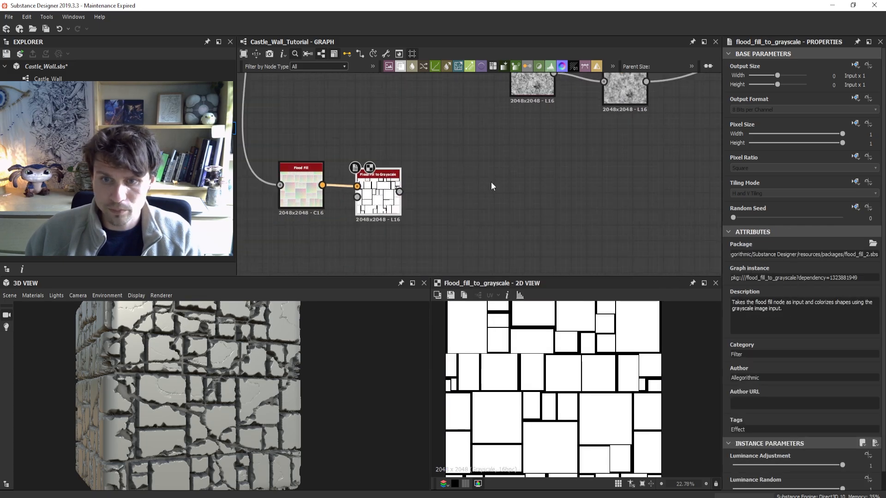
drag(382, 206, 422, 206)
scroll(824, 377, down, 1)
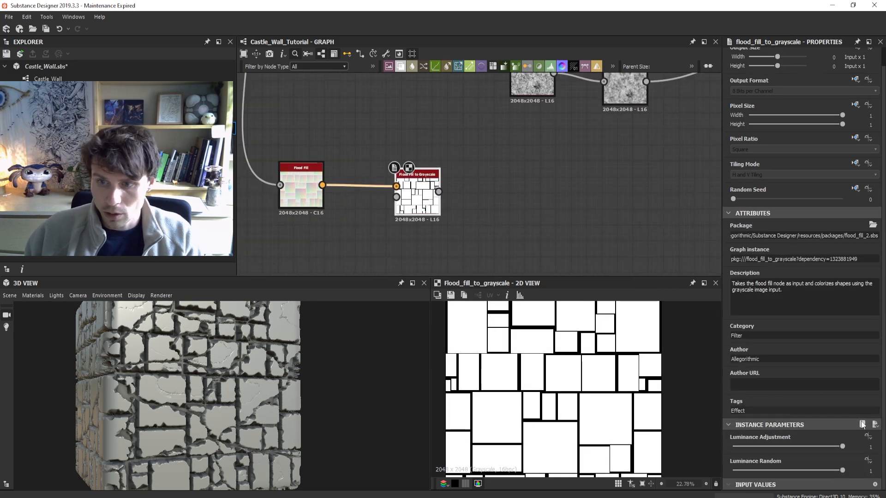
- Set the Flood Fill to Grayscale's Luminance Adjustment to 0 and Luminance Random to 1 for varied brick greys
drag(841, 447, 784, 451)
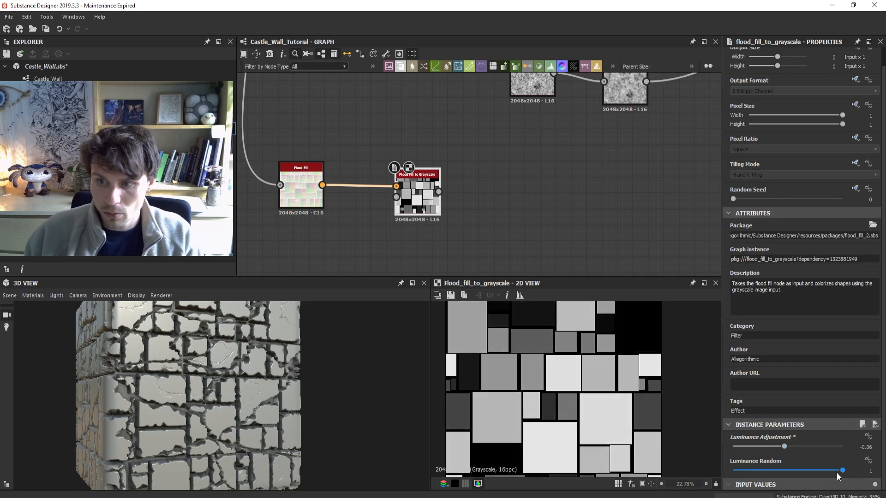
mouse_move(837, 471)
mouse_down()
mouse_move(769, 470)
mouse_move(844, 469)
mouse_up()
mouse_move(784, 447)
mouse_down()
mouse_move(755, 451)
mouse_move(771, 456)
mouse_up()
click(815, 476)
click(816, 476)
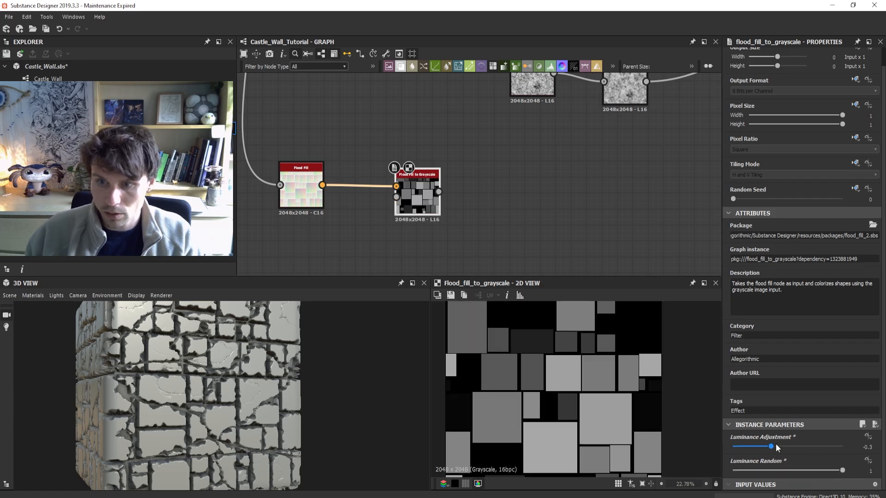
drag(775, 446, 786, 446)
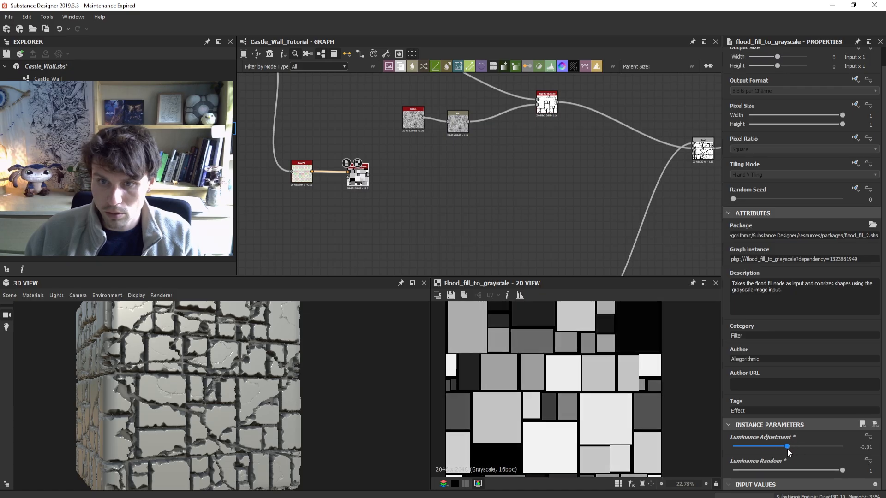
- Connect the Flood Fill to Grayscale output to the Blend's opacity input and preview the masked cracks
scroll(484, 227, down, 2)
middle_drag(484, 227, 379, 235)
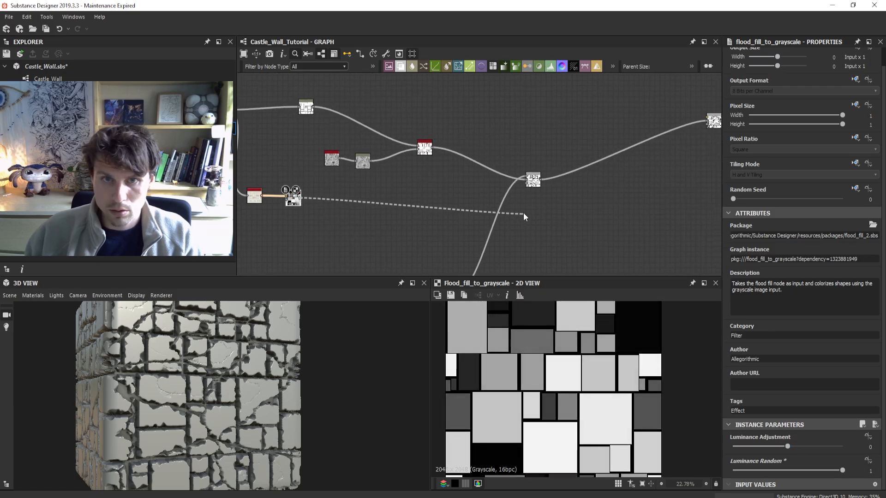
scroll(523, 217, up, 2)
drag(523, 217, 526, 183)
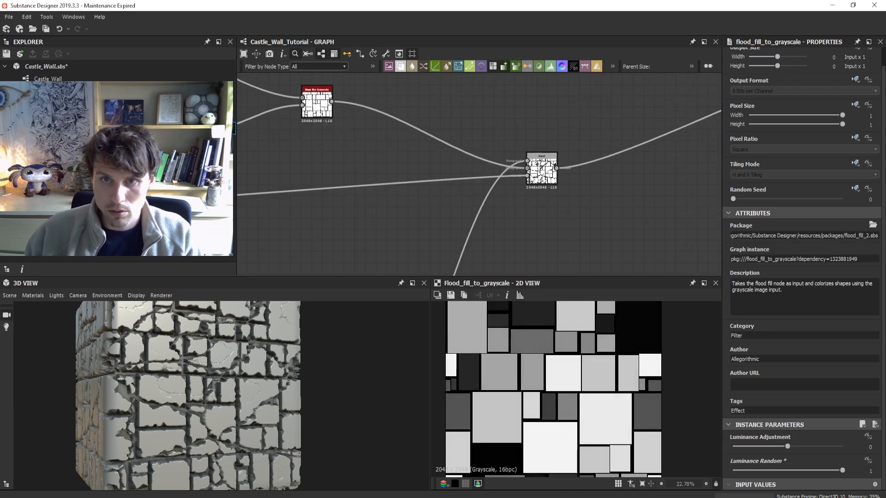
double_click(544, 182)
scroll(502, 219, down, 1)
scroll(501, 215, down, 1)
middle_drag(274, 252, 336, 237)
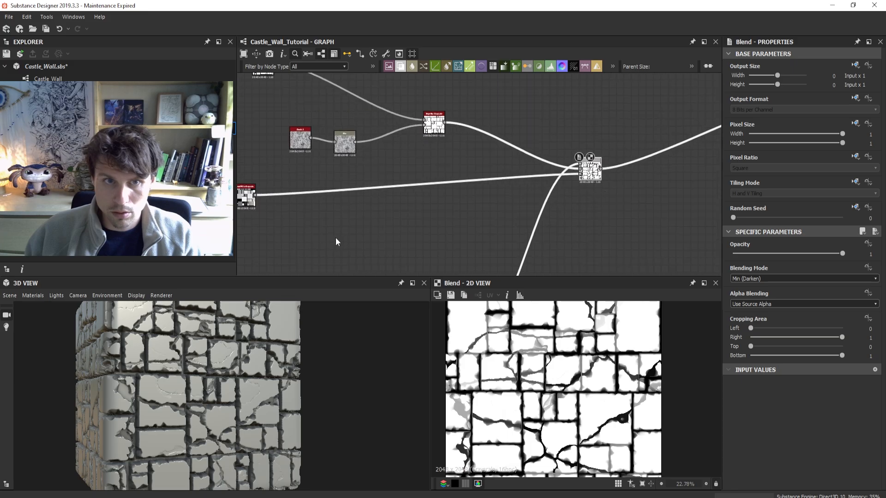
- Insert a Levels node on the link between the Flood Fill to Grayscale and the Blend
double_click(250, 203)
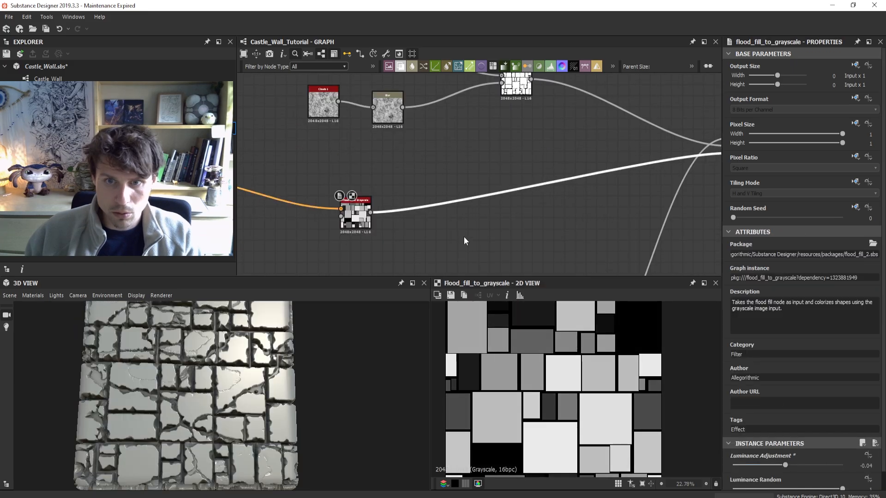
key(space)
text(levels)
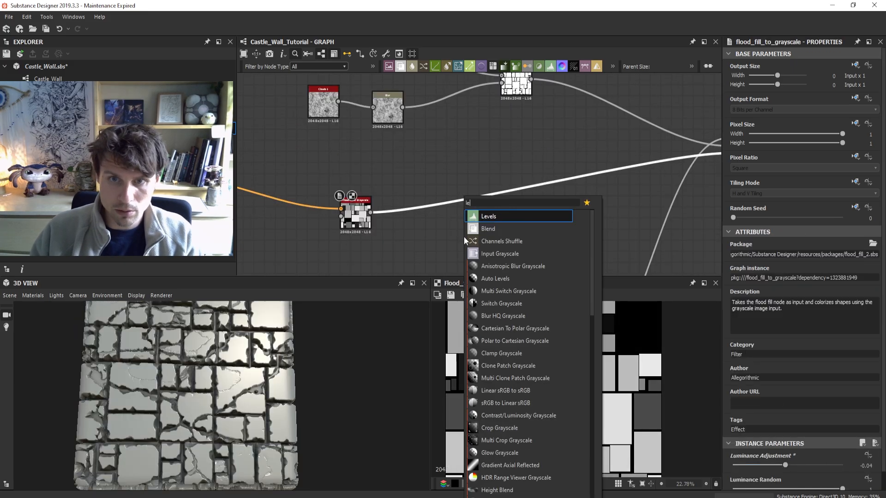
key(Return)
drag(549, 189, 460, 215)
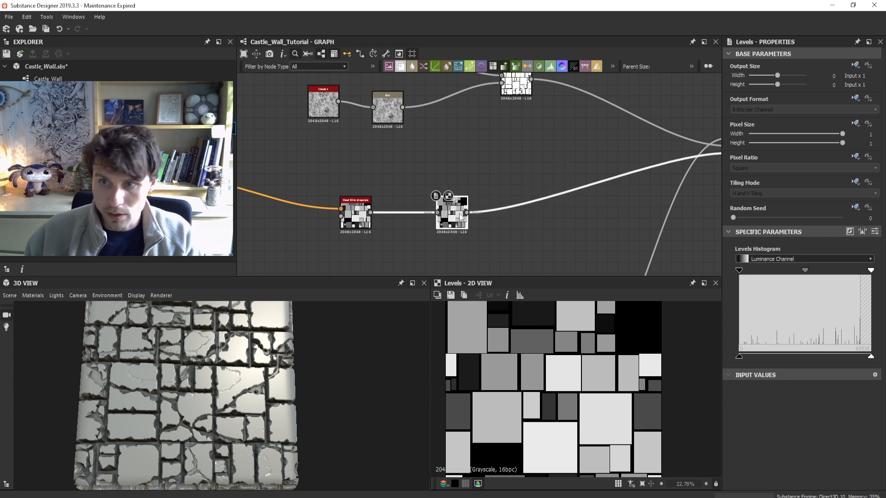
- Raise the Levels' input black point slightly and lower its input white point to about mid-range for a higher-contrast mask
drag(740, 271, 755, 271)
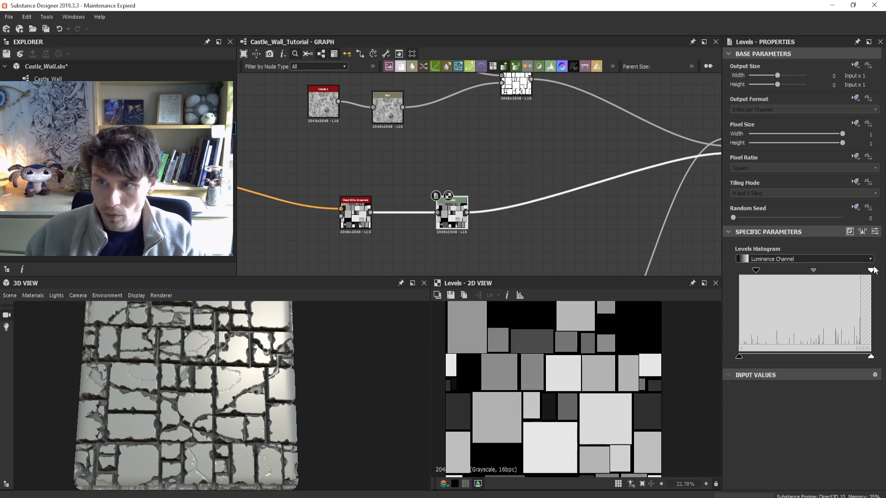
drag(870, 273, 767, 271)
scroll(595, 352, down, 2)
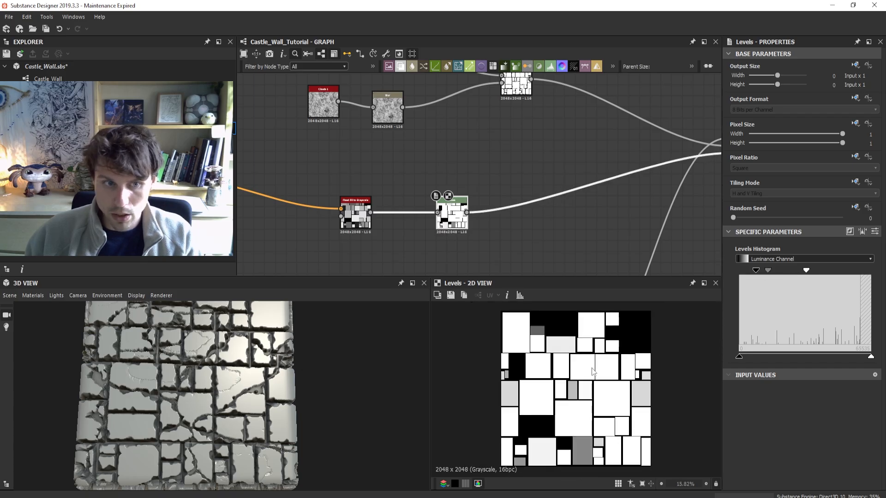
scroll(549, 217, down, 1)
middle_drag(549, 217, 464, 208)
key(space)
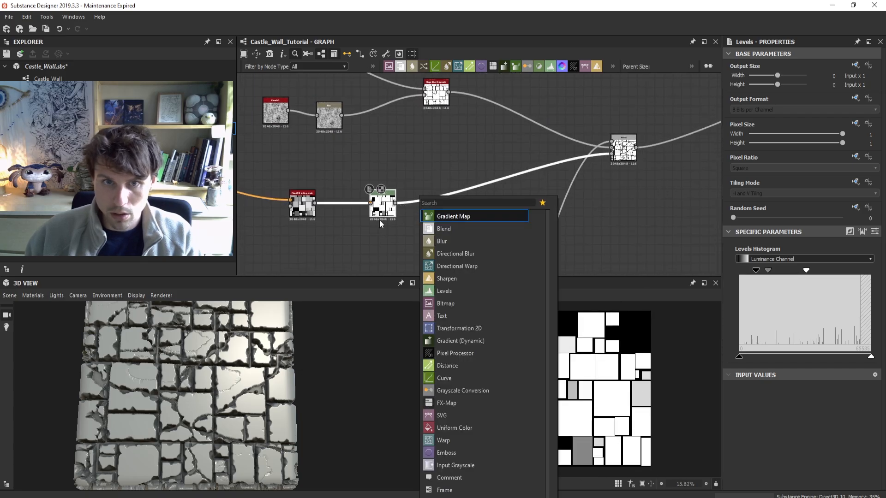
click(379, 220)
- Lower the Flood Fill to Grayscale's Luminance Adjustment, and set the Levels' input black point to zero and input white point to about a quarter
double_click(306, 213)
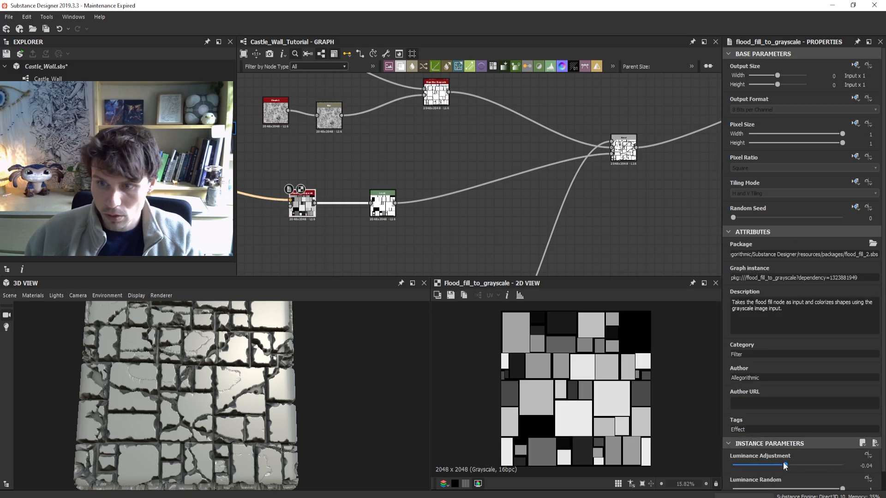
drag(783, 461, 751, 475)
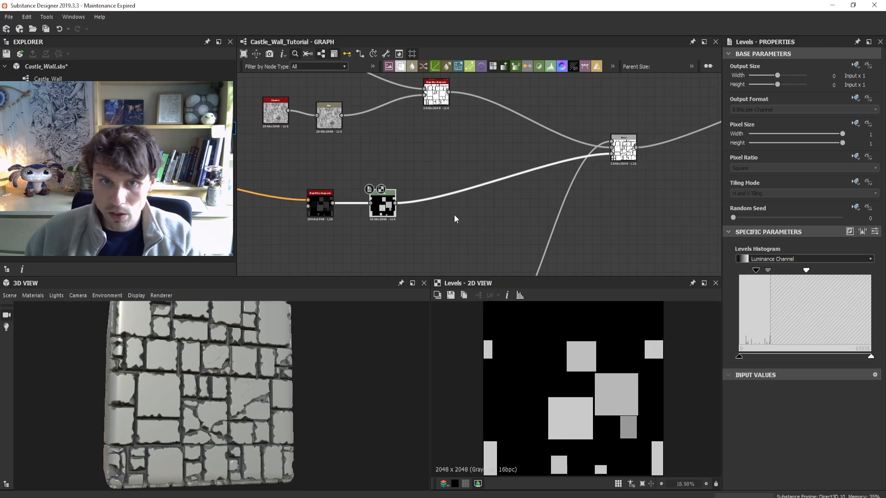
drag(756, 270, 739, 271)
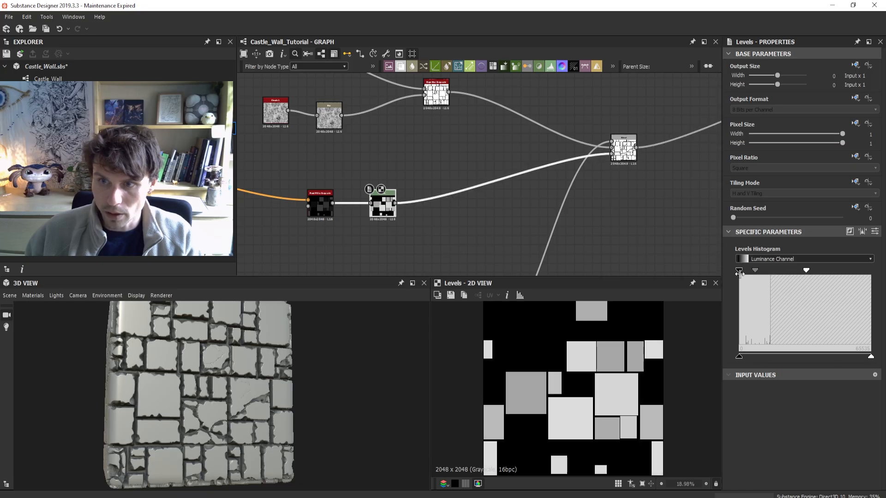
drag(806, 271, 752, 273)
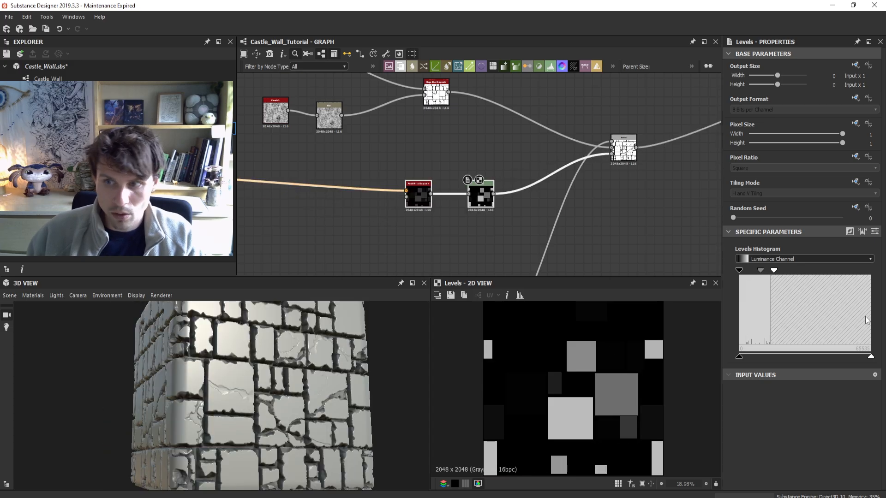
drag(775, 272, 770, 272)
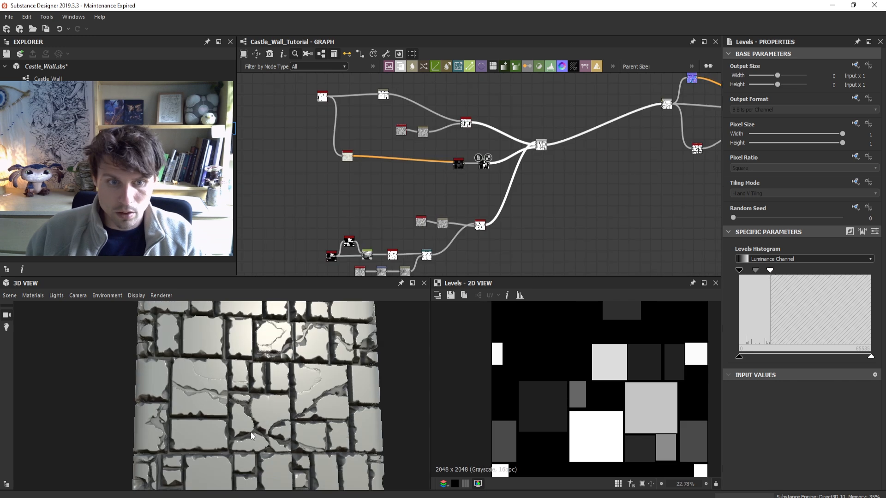
- Thin the crack lines by lowering the Edge Width of the Edge Detect node that feeds the Directional Warp
drag(250, 432, 244, 428)
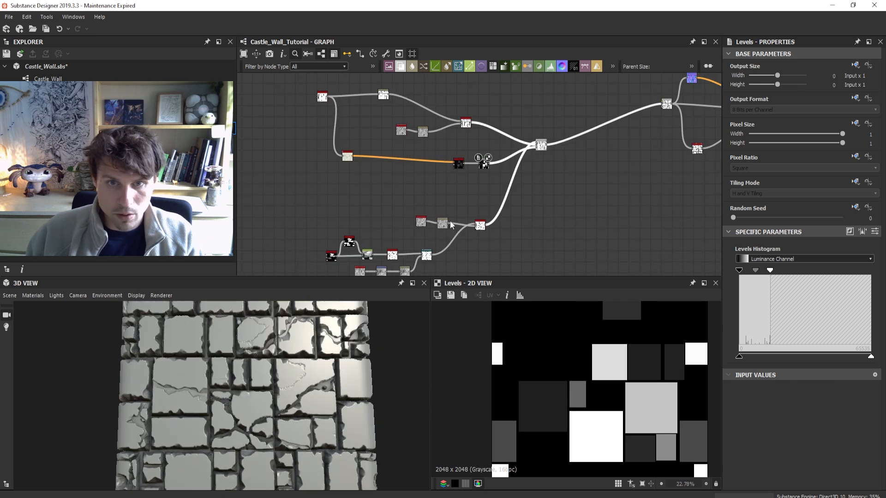
middle_drag(441, 193, 452, 150)
scroll(453, 175, up, 5)
middle_drag(491, 239, 488, 193)
scroll(410, 228, up, 3)
click(417, 235)
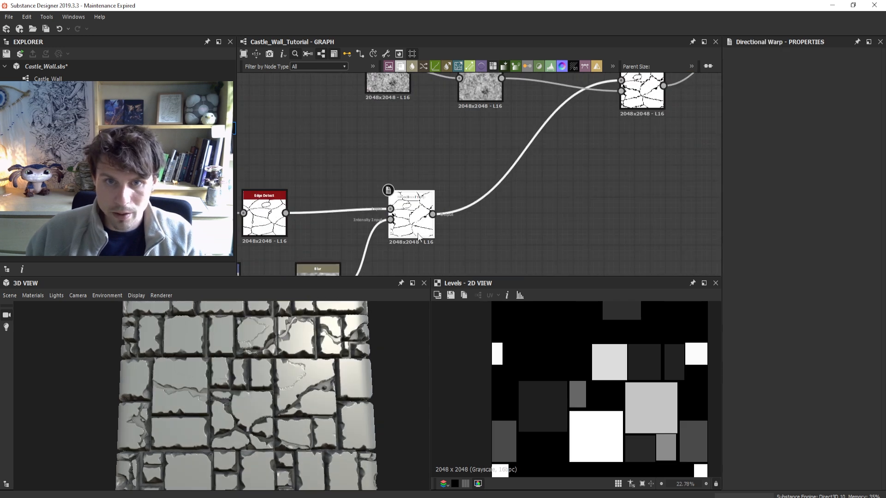
double_click(417, 234)
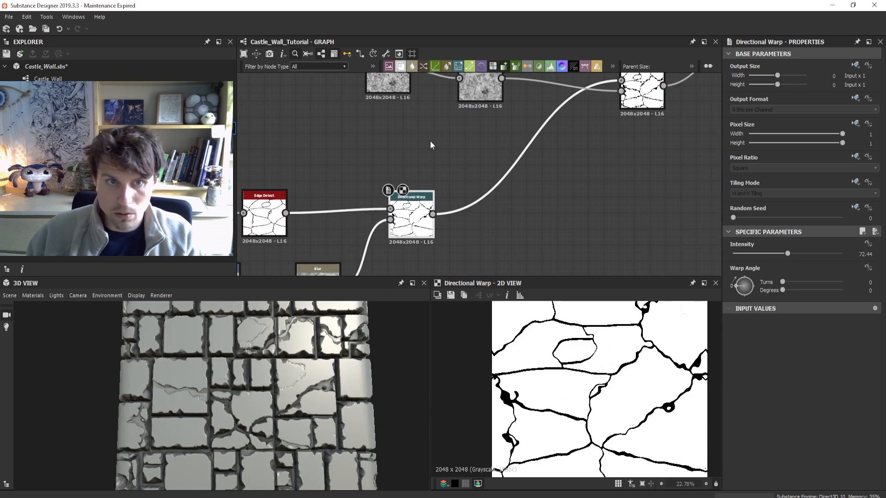
double_click(266, 217)
middle_drag(389, 155, 423, 147)
scroll(726, 402, down, 3)
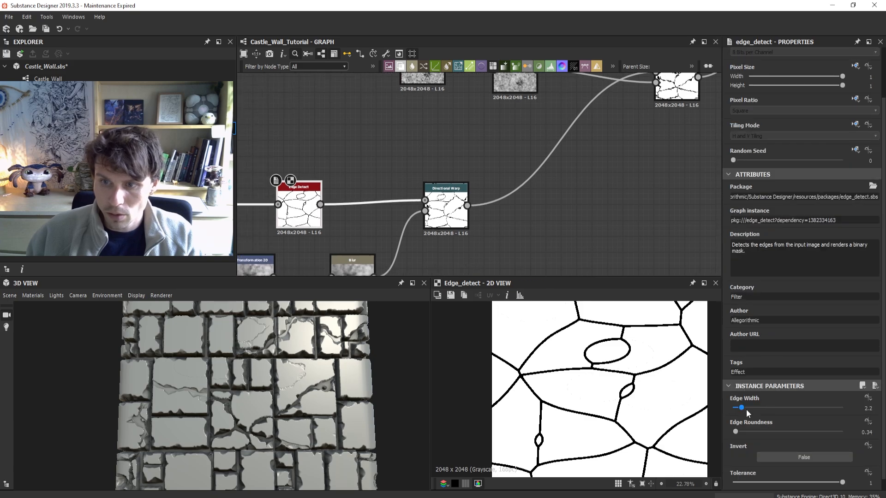
drag(747, 410, 724, 410)
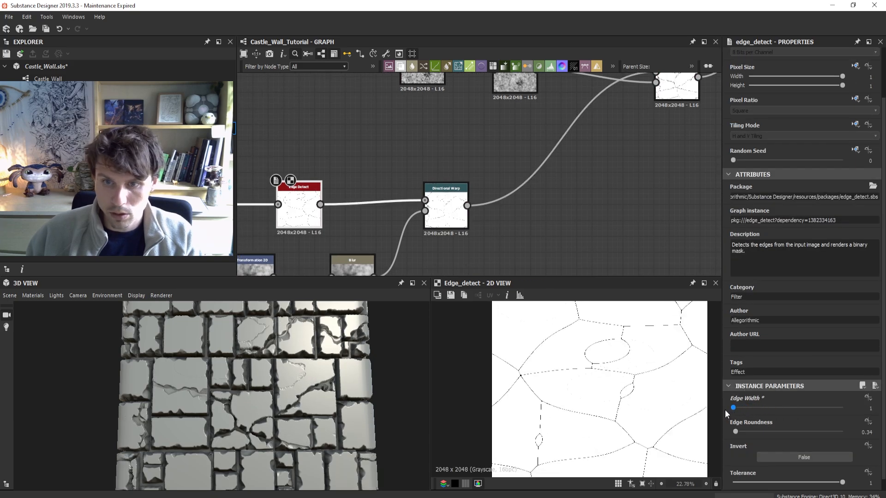
- Add a Blur node between the Directional Warp and the crack Slope Blur Grayscale, with an Intensity of 0.67
click(445, 209)
key(space)
text(blur)
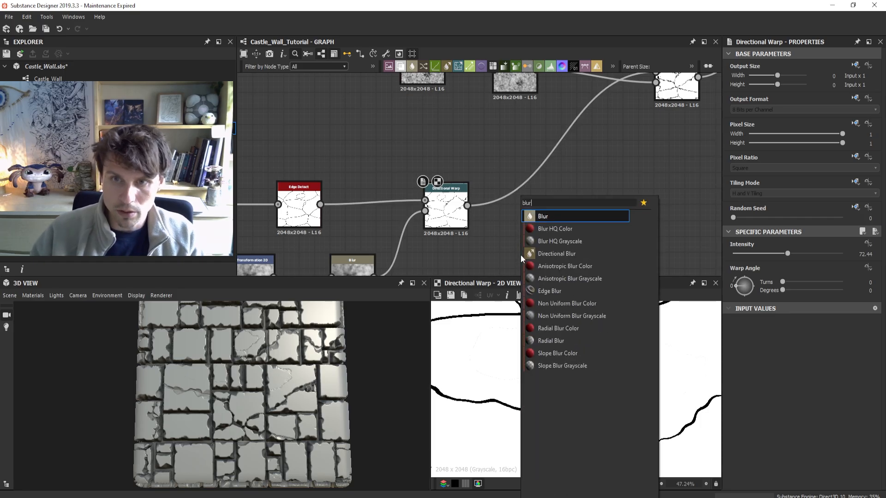
key(Return)
scroll(213, 407, up, 3)
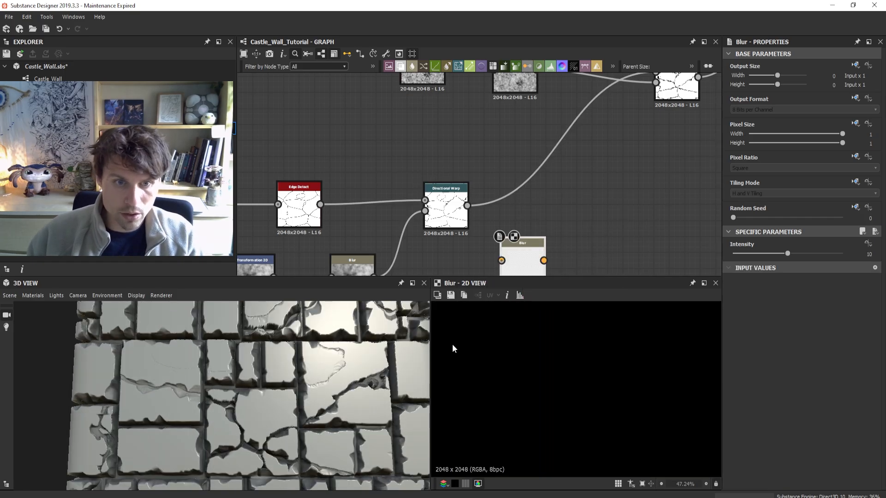
click(445, 210)
scroll(461, 396, up, 5)
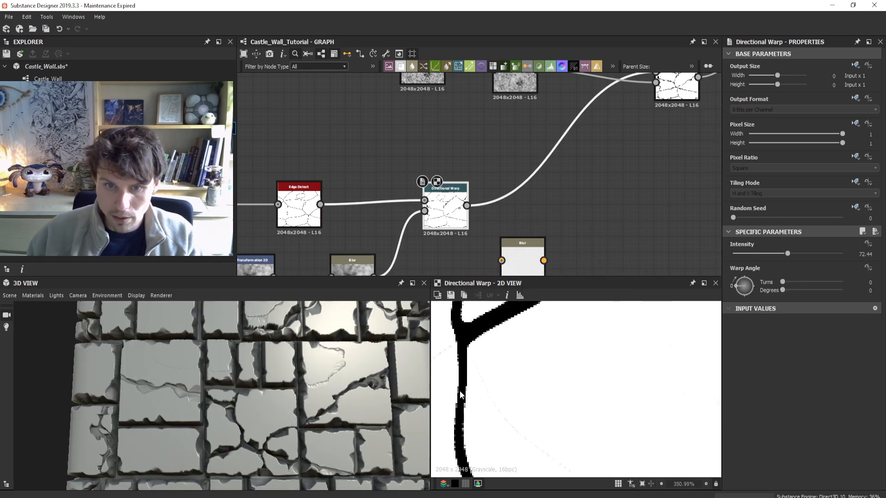
scroll(461, 392, down, 10)
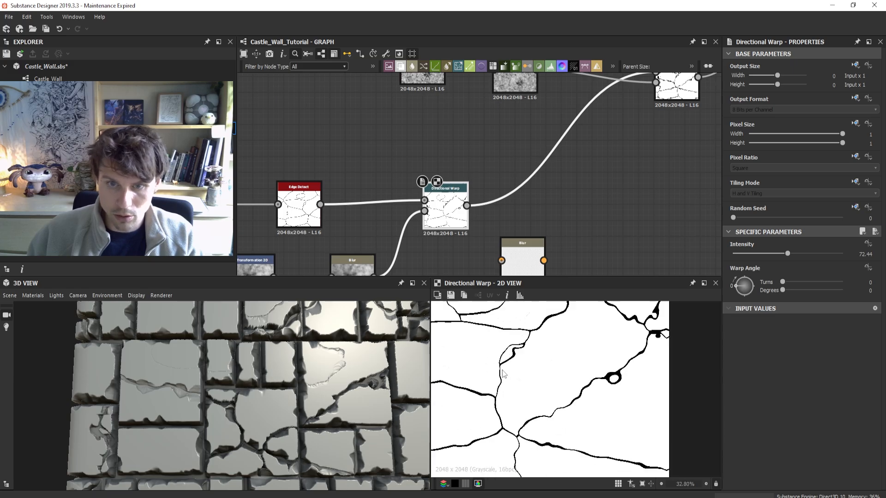
scroll(503, 373, down, 1)
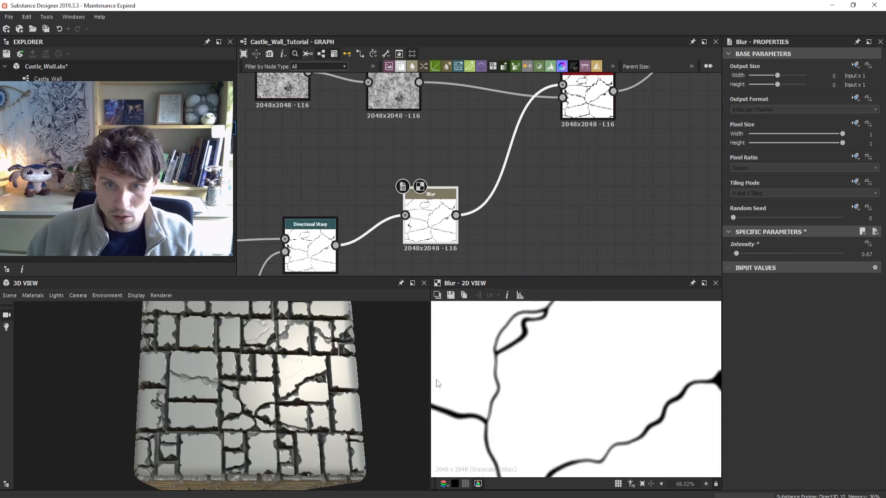
- Fine-tune the new Blur's Intensity while checking the crack edges on the 3D model
scroll(236, 406, up, 4)
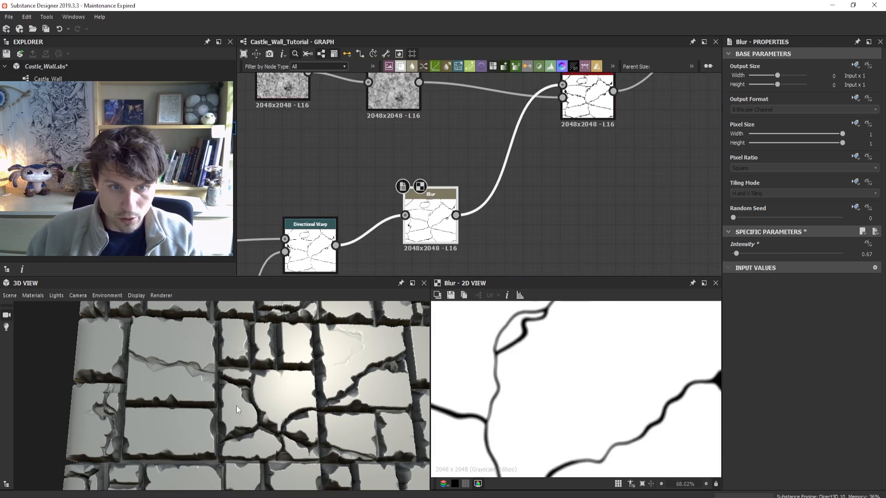
scroll(317, 434, down, 5)
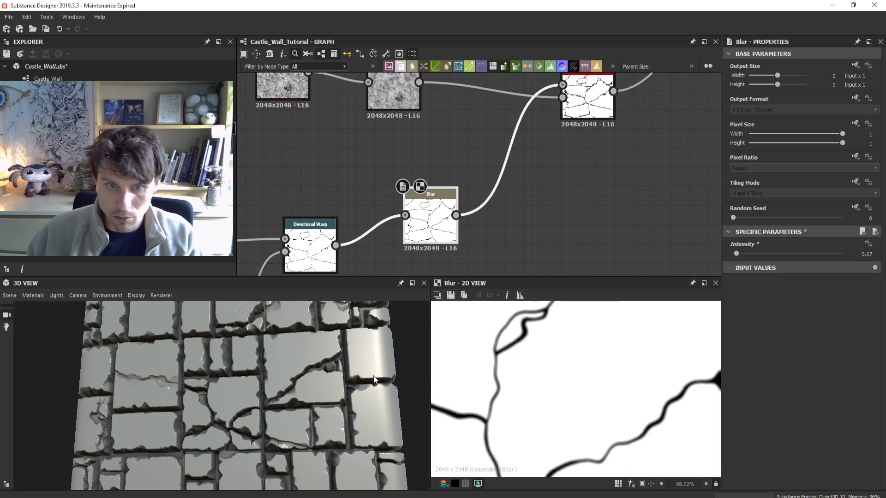
scroll(867, 252, down, 7)
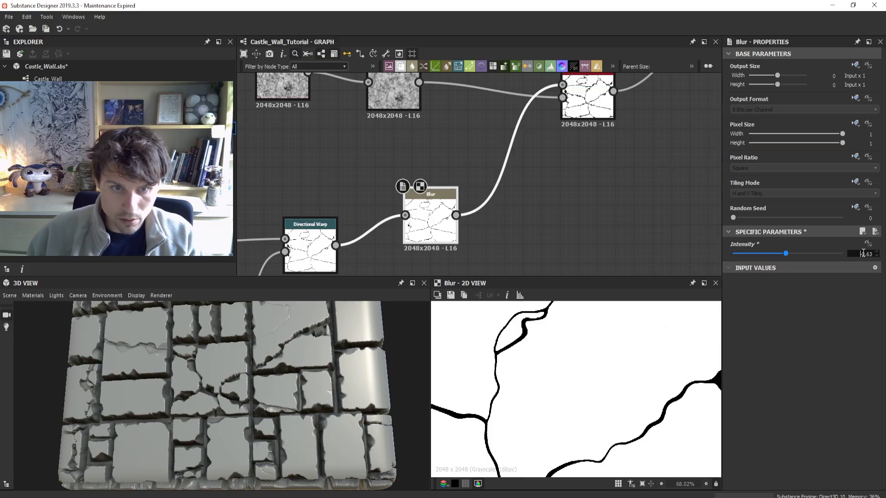
scroll(863, 253, down, 5)
scroll(333, 321, up, 6)
drag(360, 379, 248, 342)
middle_drag(249, 343, 265, 361)
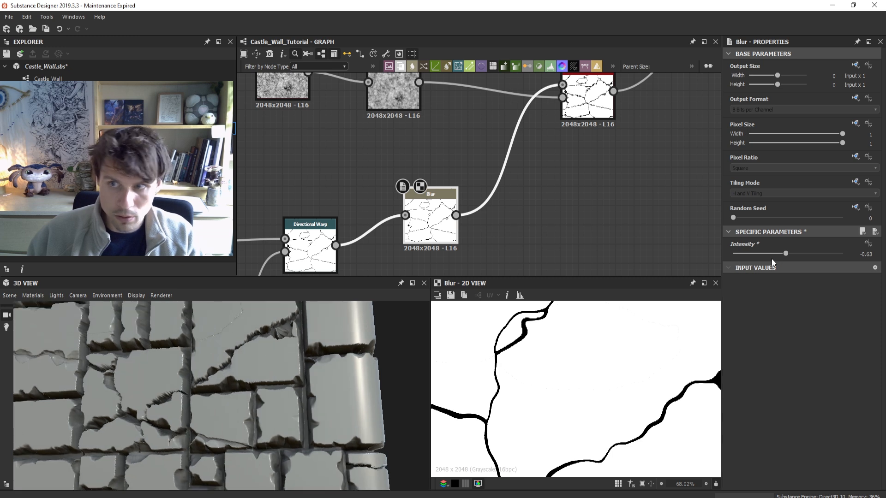
scroll(868, 255, up, 11)
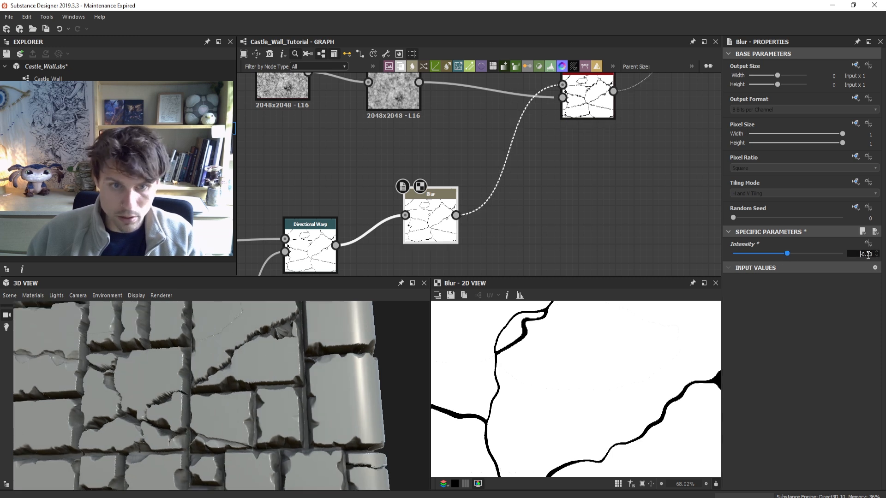
click(855, 255)
scroll(856, 255, up, 2)
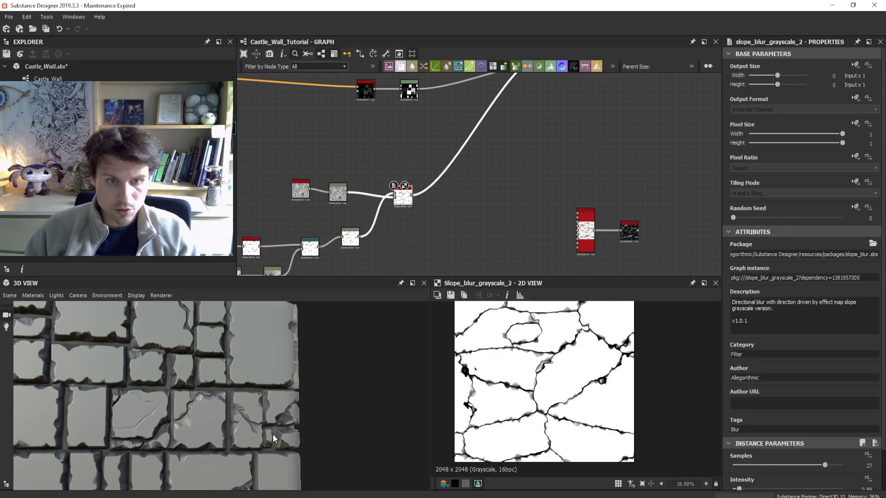
- Examine the slope-blurred cracks across the bricks of the 3D model from several angles and distances
drag(272, 433, 243, 362)
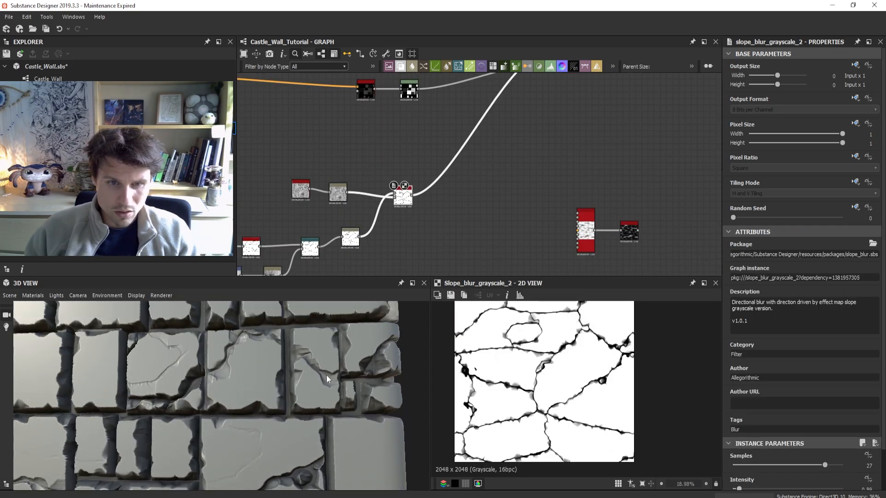
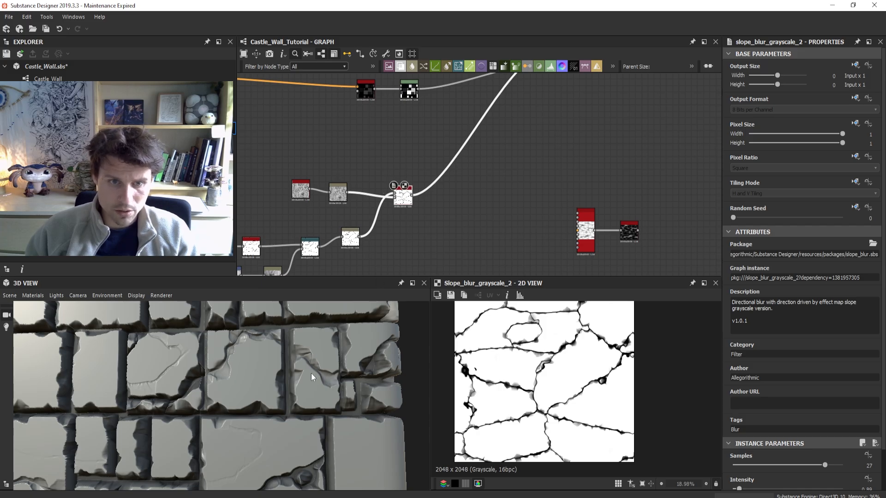
drag(256, 334, 201, 366)
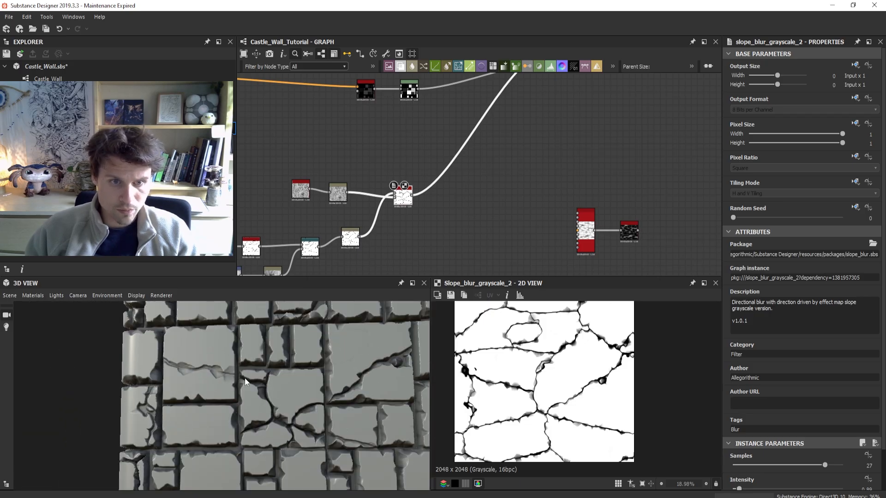
drag(280, 418, 234, 377)
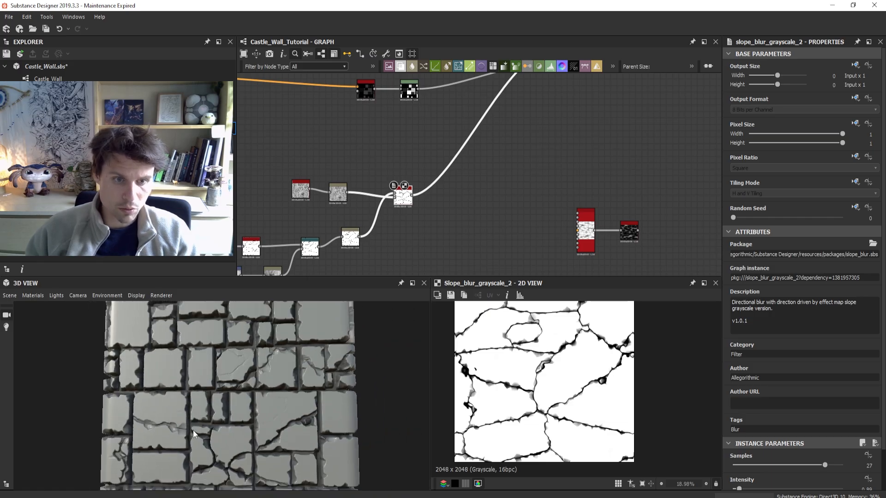
scroll(204, 424, up, 2)
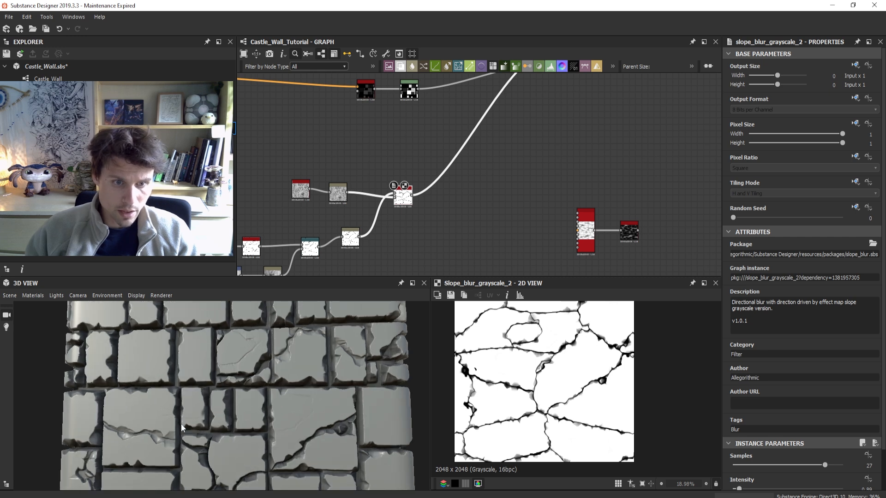
middle_drag(159, 430, 174, 391)
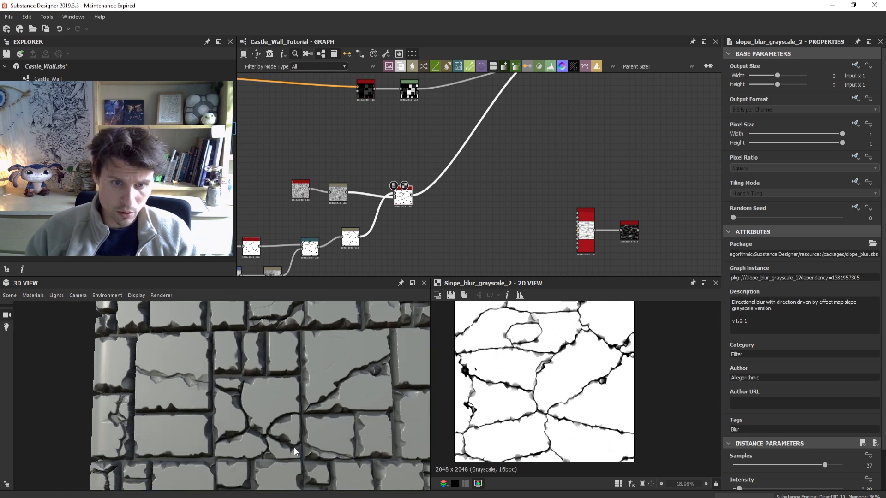
drag(157, 368, 234, 377)
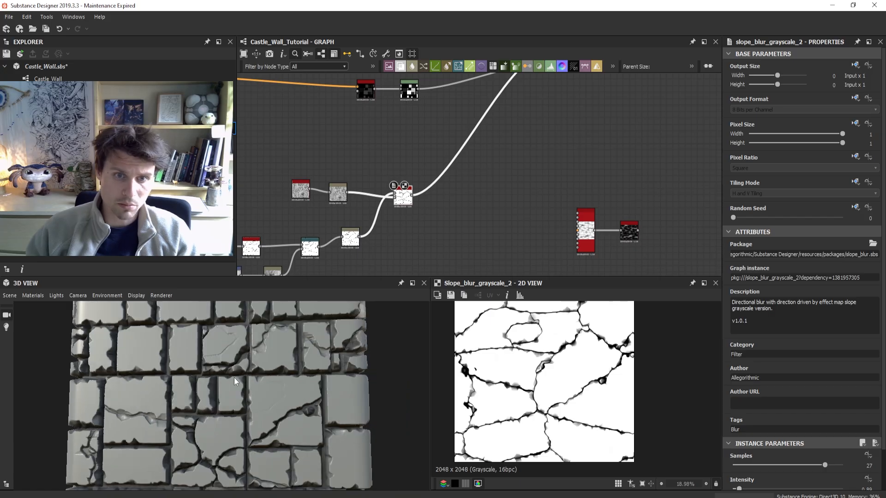
drag(268, 350, 334, 366)
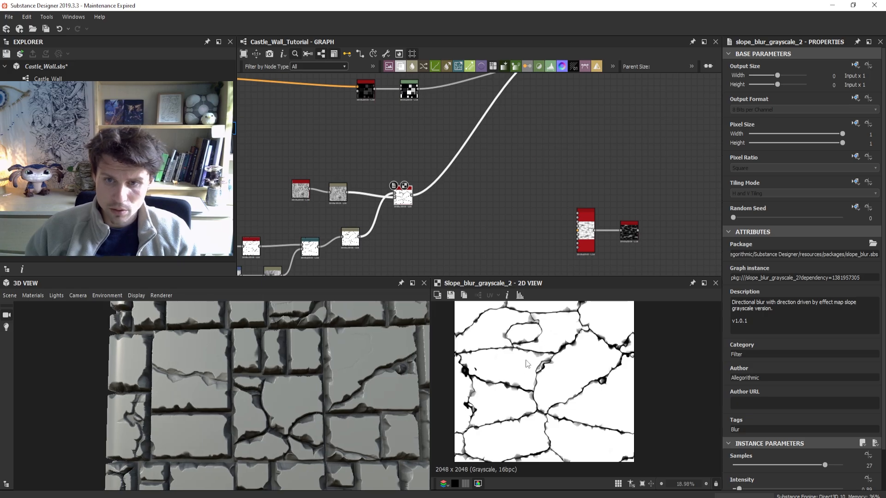
drag(414, 347, 300, 386)
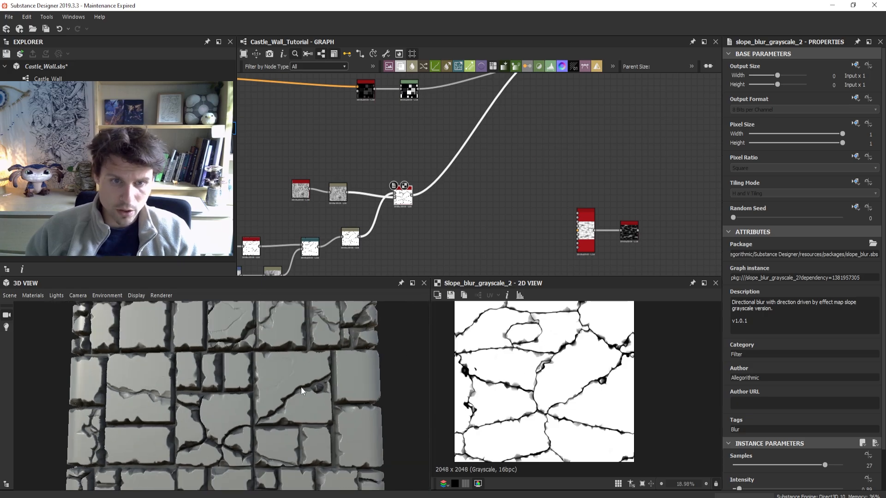
- Add a Directional Warp node fed by the crack Slope Blur Grayscale, with a Warp Angle of 49 degrees, and place it nearer the Blend
click(485, 217)
scroll(456, 208, down, 2)
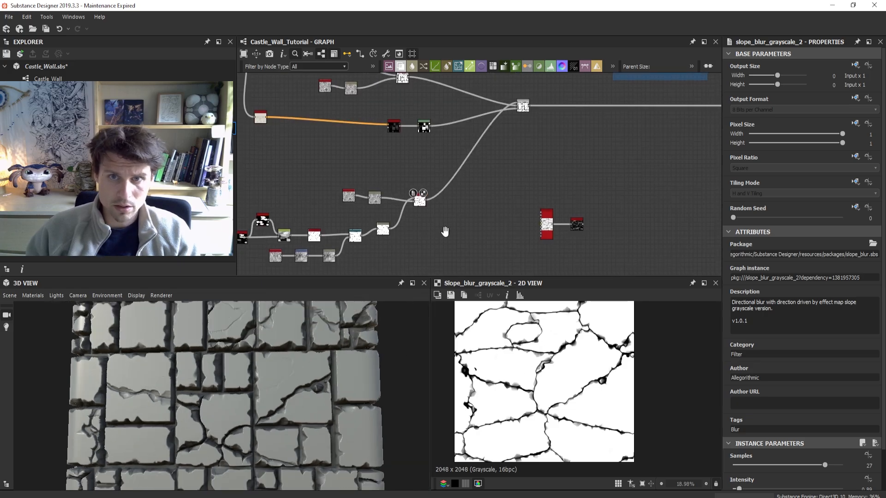
middle_drag(444, 229, 412, 263)
scroll(397, 244, up, 4)
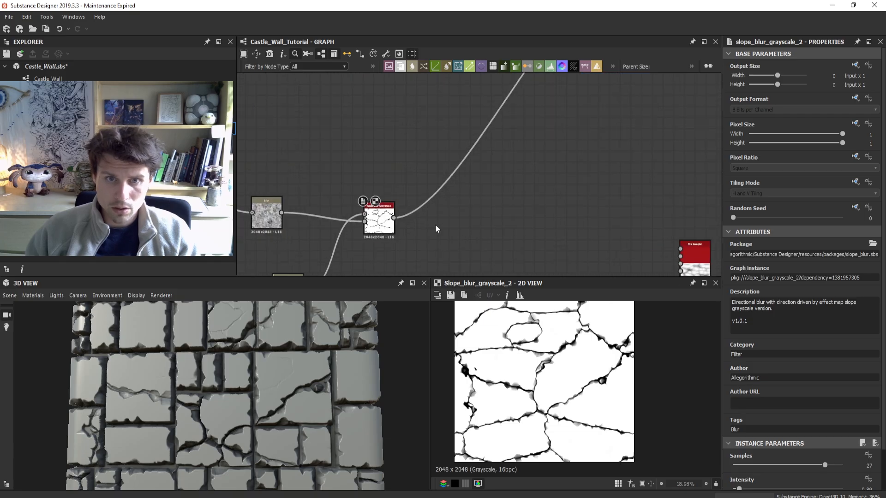
key(space)
text(dire)
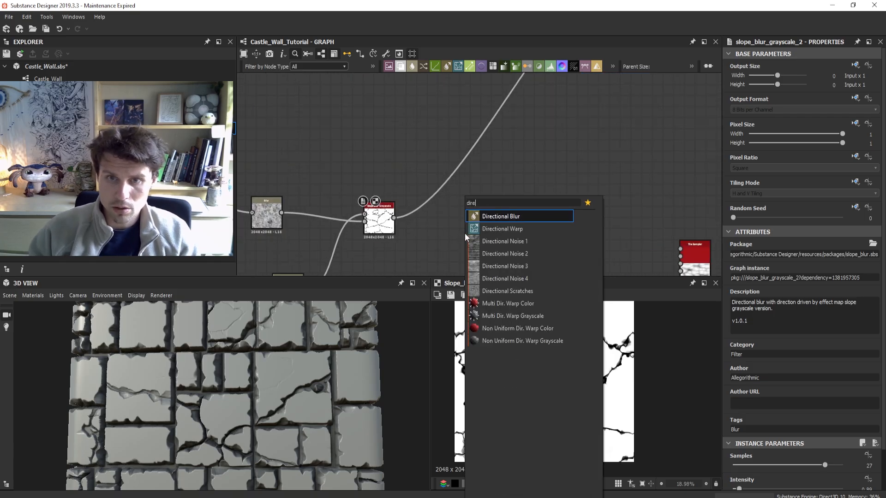
key(Return)
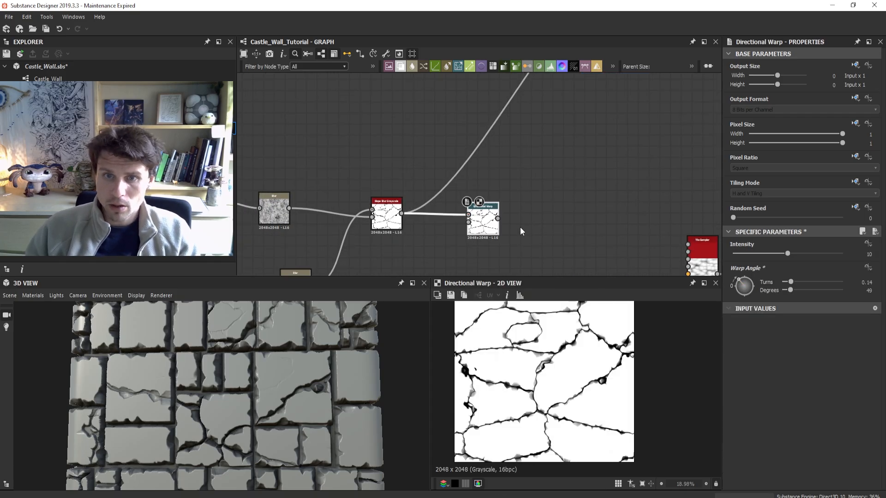
scroll(520, 231, down, 3)
drag(490, 221, 535, 176)
- Preview the Levels node that holds the per-brick grayscale mask
scroll(452, 136, up, 3)
double_click(429, 104)
middle_drag(488, 184, 442, 198)
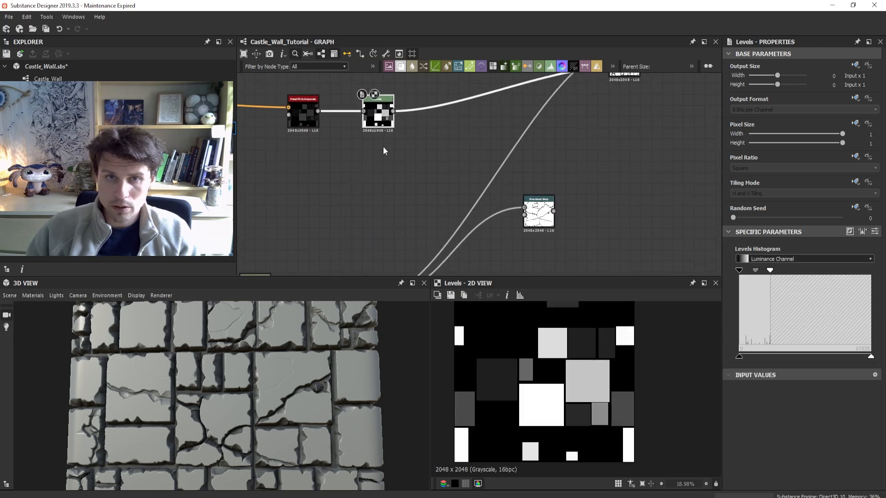
- Duplicate the Flood Fill to Grayscale node below the original, with Luminance Adjustment -0.14 and Luminance Random 1
double_click(307, 122)
middle_drag(242, 149, 336, 165)
scroll(413, 133, up, 3)
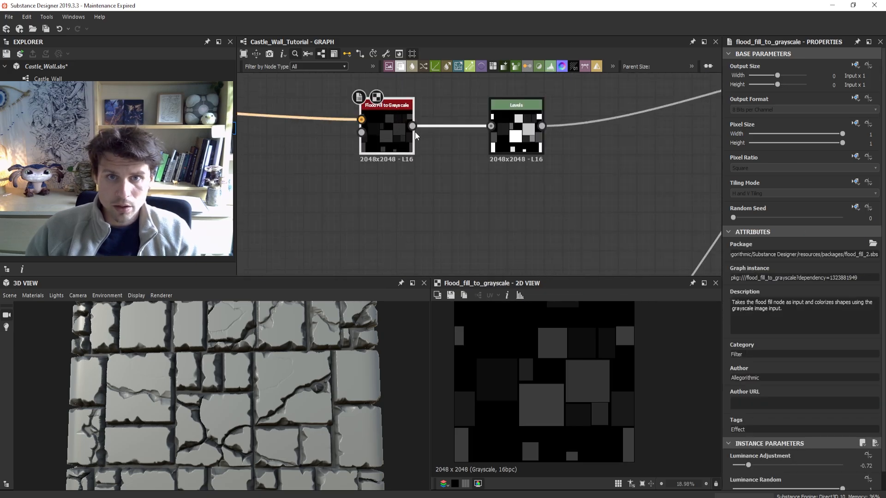
key(ctrl+d)
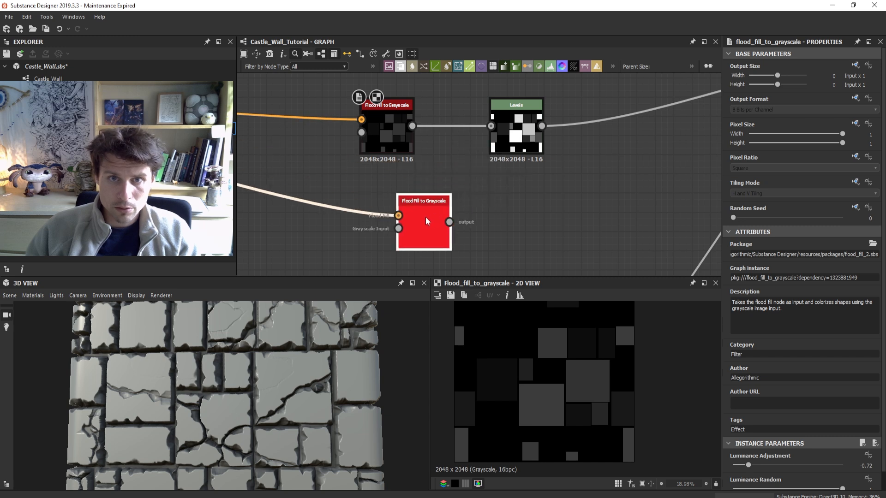
click(392, 213)
scroll(793, 442, down, 1)
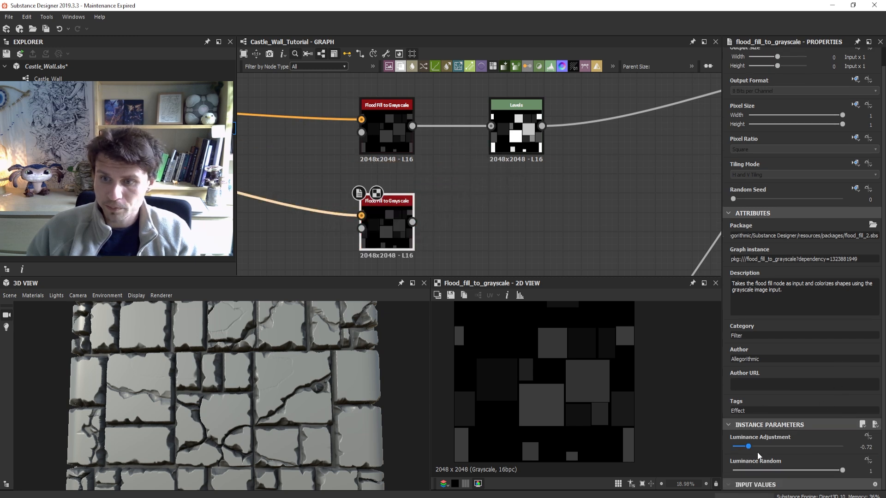
drag(748, 446, 780, 446)
drag(841, 471, 852, 471)
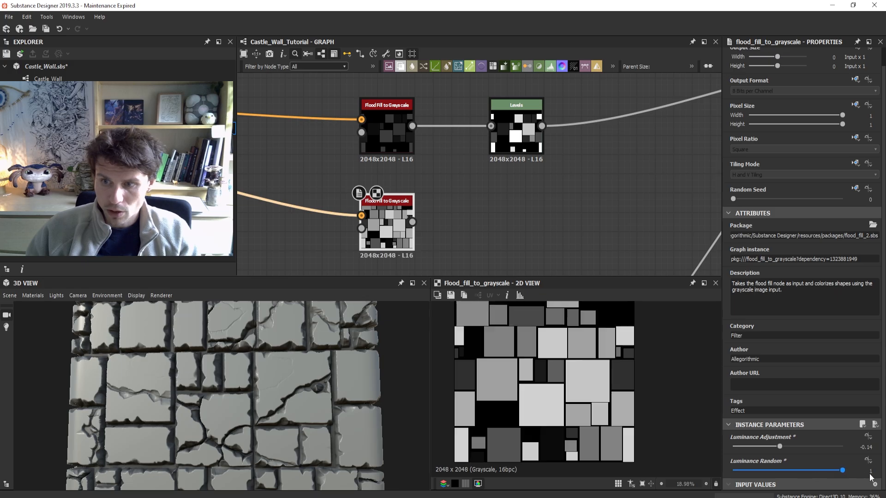
- Connect the duplicated Flood Fill to Grayscale to the Directional Warp's Intensity Input
scroll(538, 231, down, 2)
middle_drag(559, 227, 378, 132)
drag(253, 133, 287, 152)
scroll(537, 358, up, 2)
scroll(516, 180, up, 2)
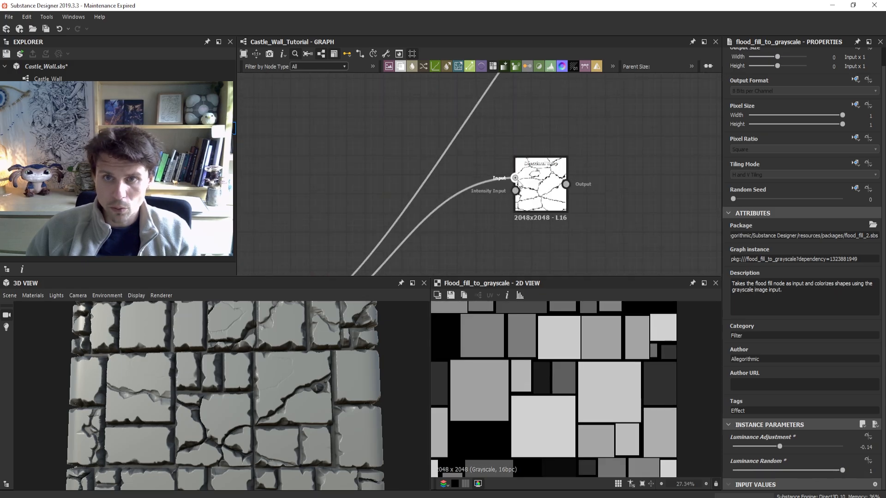
scroll(567, 386, down, 2)
key(f)
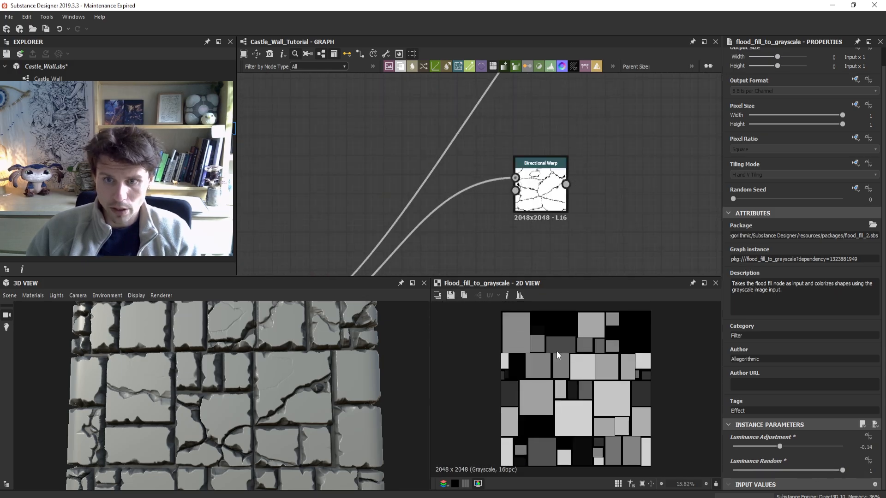
middle_drag(326, 187, 400, 188)
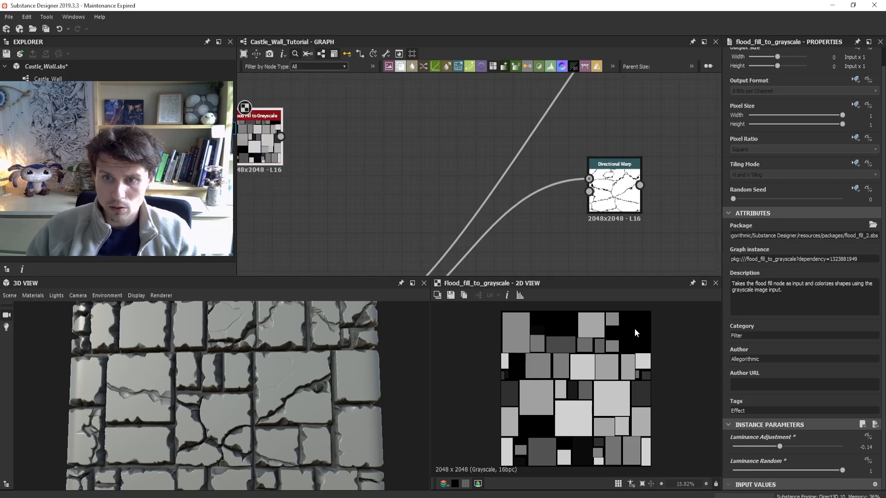
drag(280, 136, 589, 191)
- Preview the Directional Warp and set its Intensity to 100
double_click(615, 196)
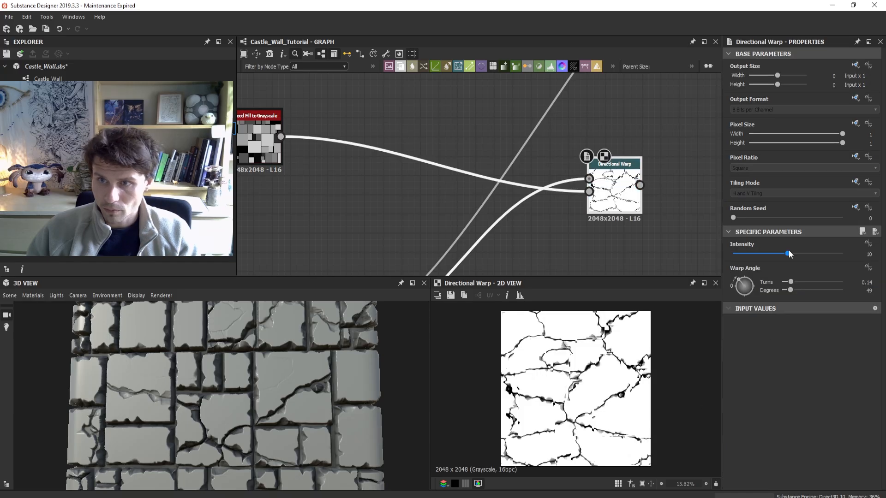
drag(733, 254, 883, 259)
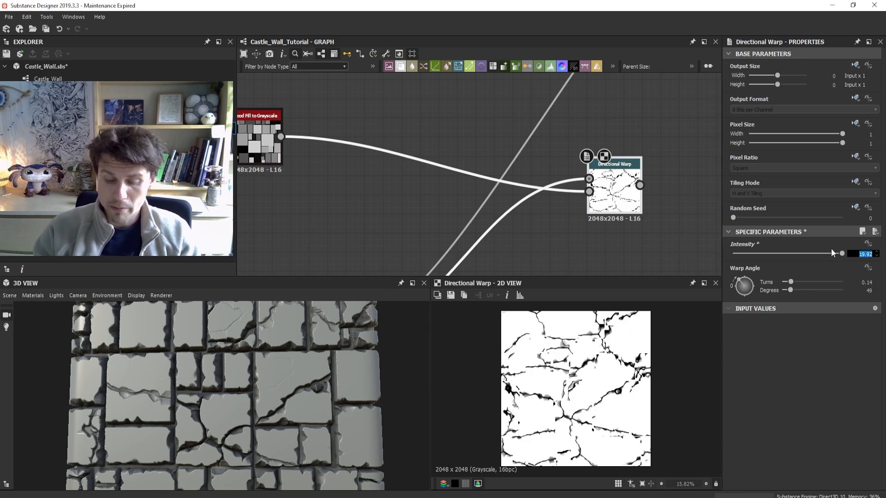
text(100)
key(Return)
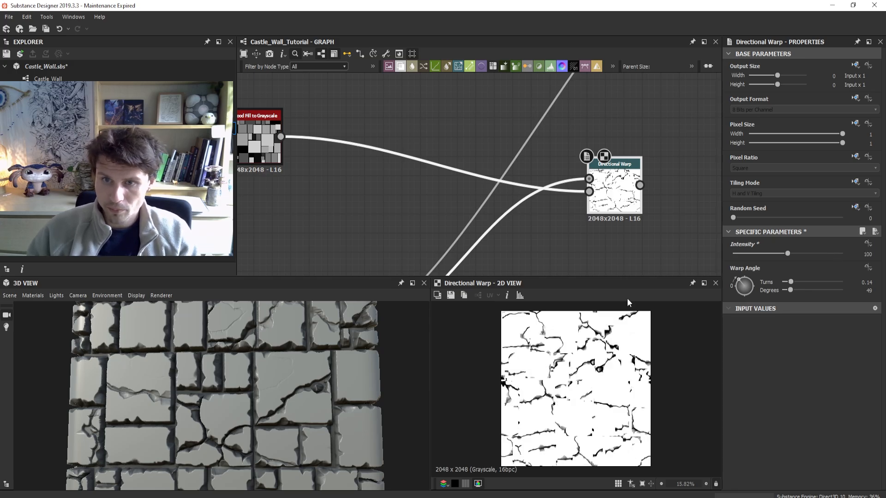
- Move the Blend's crack connection from the Slope Blur Grayscale output to the Directional Warp output
middle_drag(654, 228, 508, 230)
scroll(573, 398, up, 3)
scroll(584, 391, down, 3)
scroll(641, 245, down, 1)
scroll(557, 175, down, 2)
scroll(517, 217, down, 1)
scroll(503, 189, up, 1)
middle_drag(488, 184, 514, 174)
drag(500, 211, 490, 212)
middle_drag(480, 230, 489, 201)
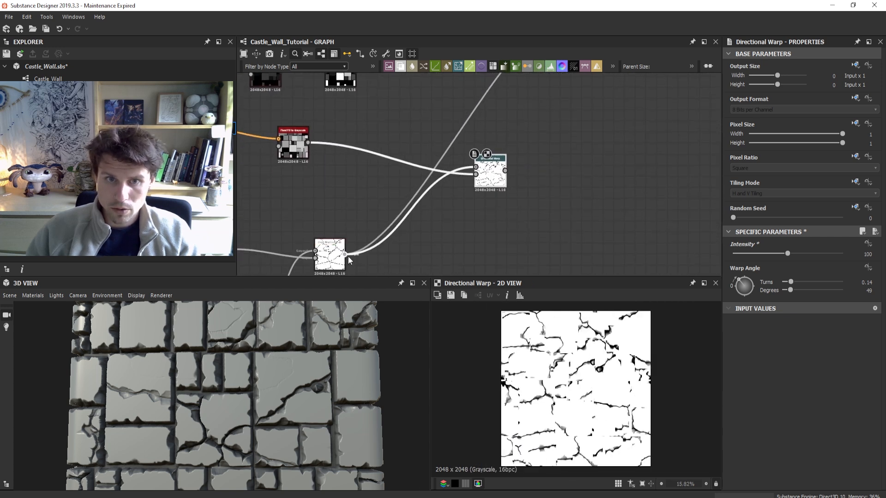
drag(345, 256, 505, 171)
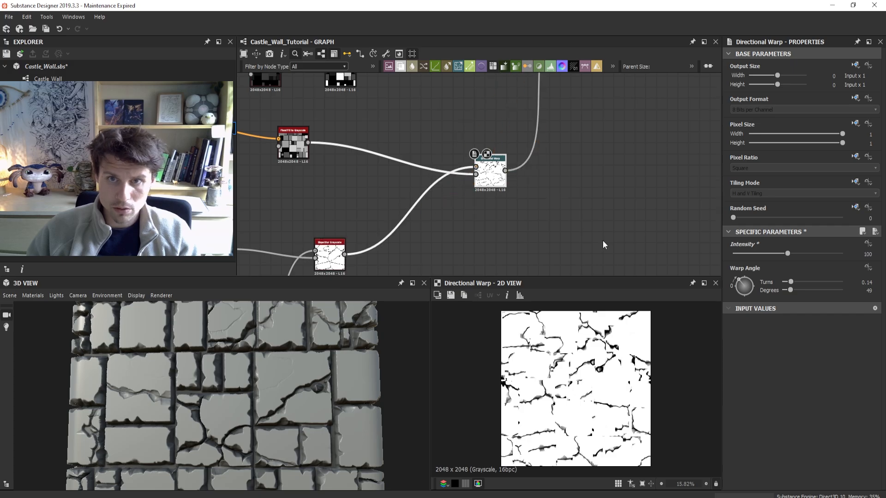
- Set the duplicated Flood Fill to Grayscale's Random Seed to 6 while checking the warped cracks on the 3D model
scroll(310, 384, down, 5)
drag(308, 386, 290, 414)
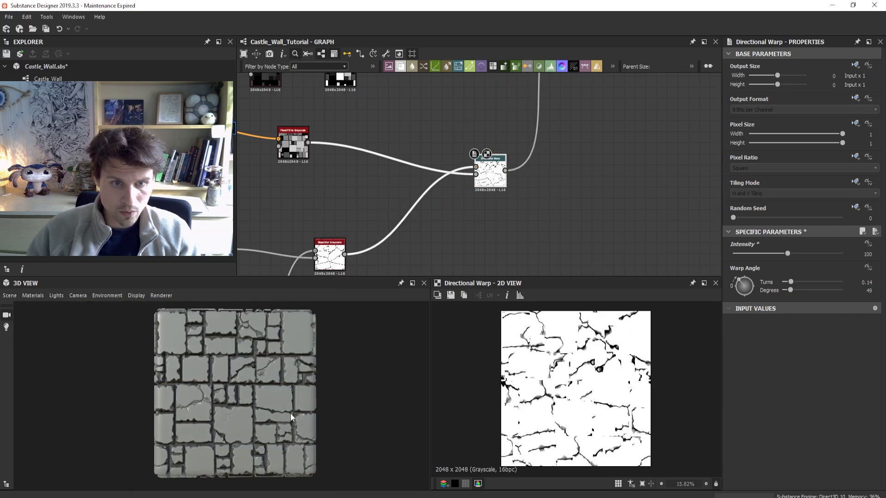
scroll(261, 421, up, 3)
scroll(260, 422, up, 3)
scroll(273, 428, down, 4)
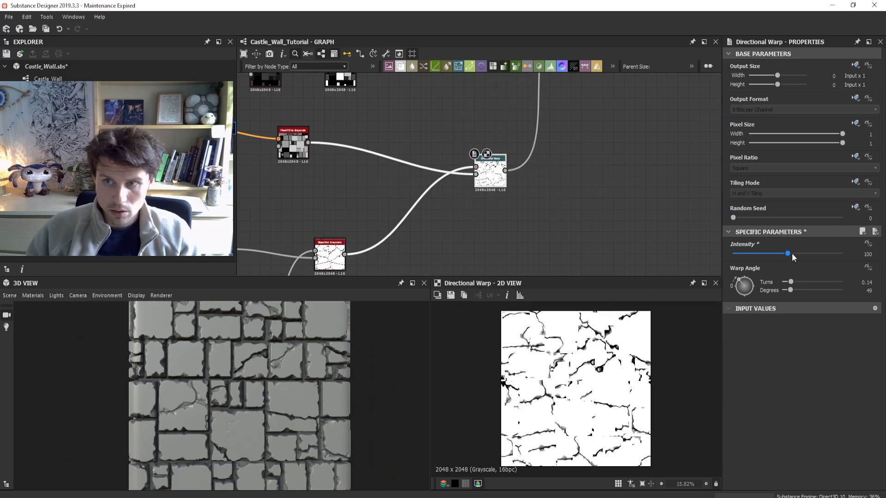
click(300, 156)
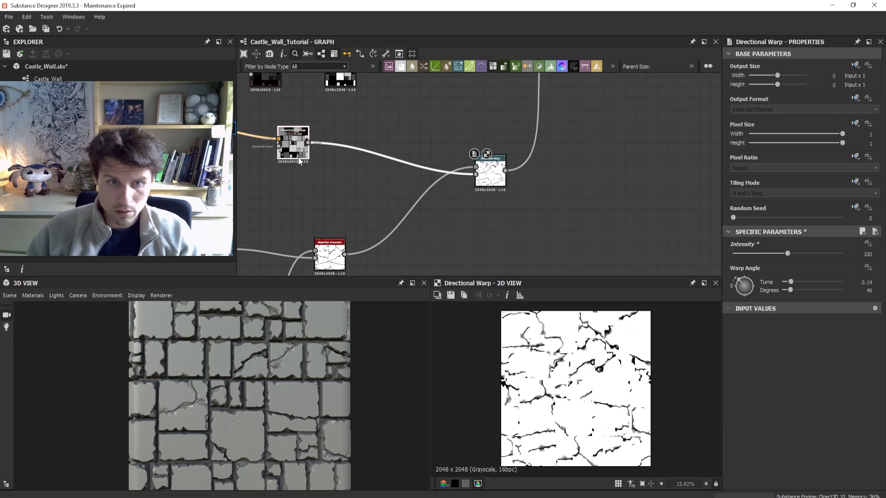
click(750, 220)
click(745, 218)
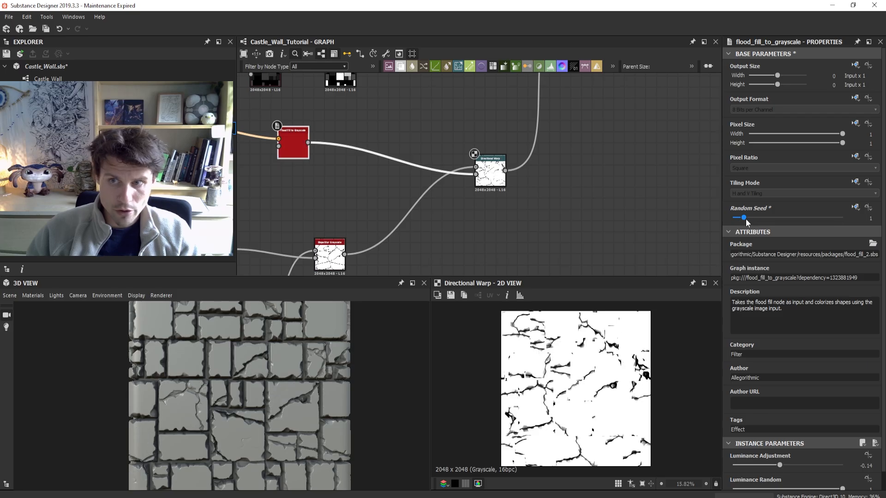
scroll(274, 378, down, 2)
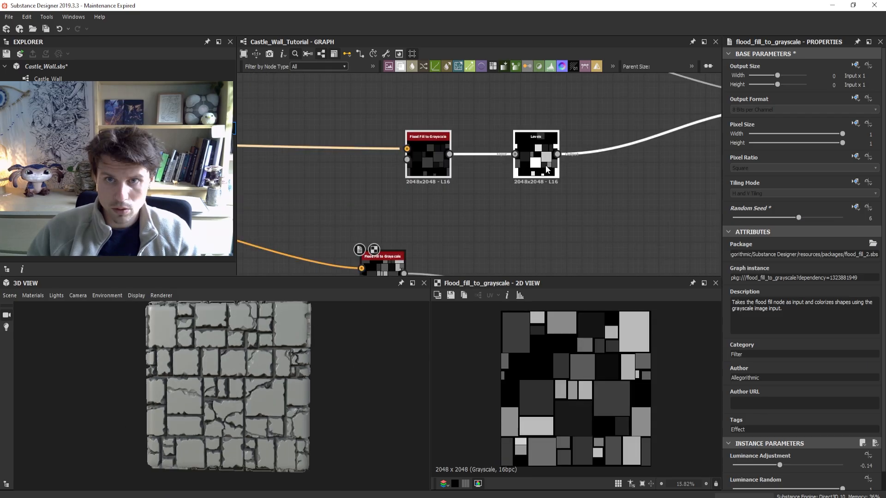
- Set the Luminance Adjustment of the Flood Fill to Grayscale feeding the mask Levels to -0.68
click(535, 159)
click(427, 157)
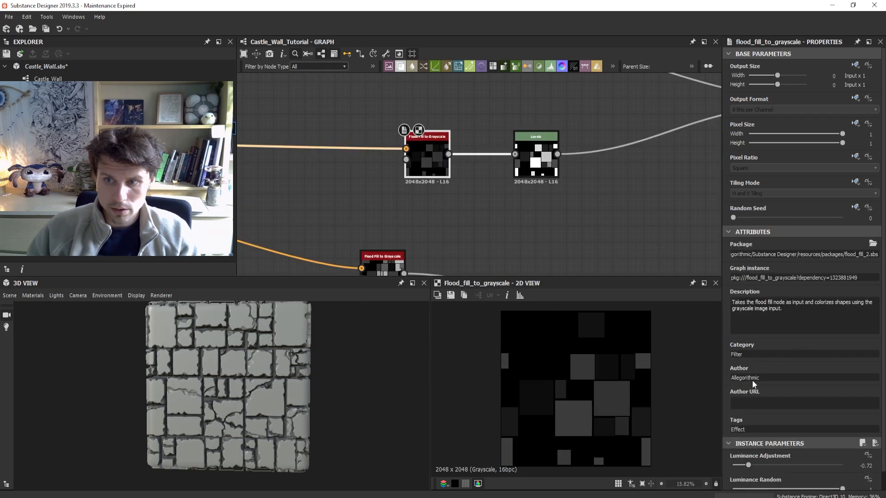
scroll(756, 406, down, 1)
drag(748, 448, 752, 451)
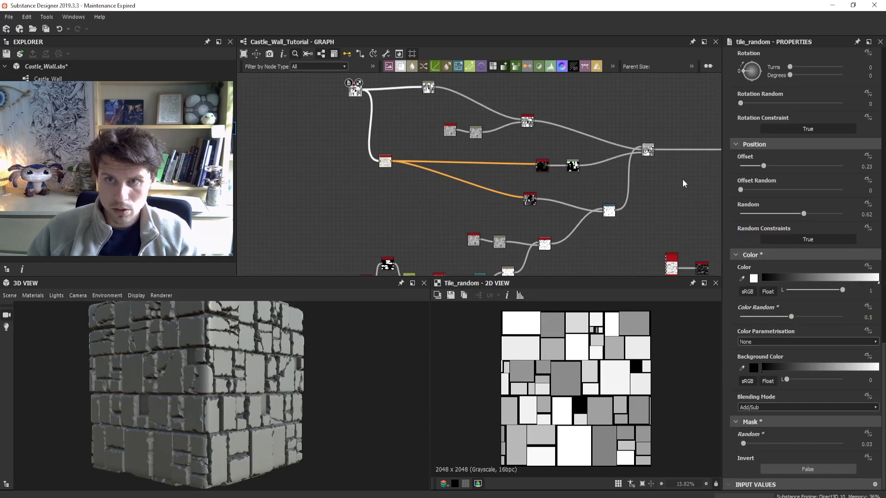
- Examine the bricks and their varied cracks on the 3D model from several angles and distances
middle_drag(683, 183, 589, 186)
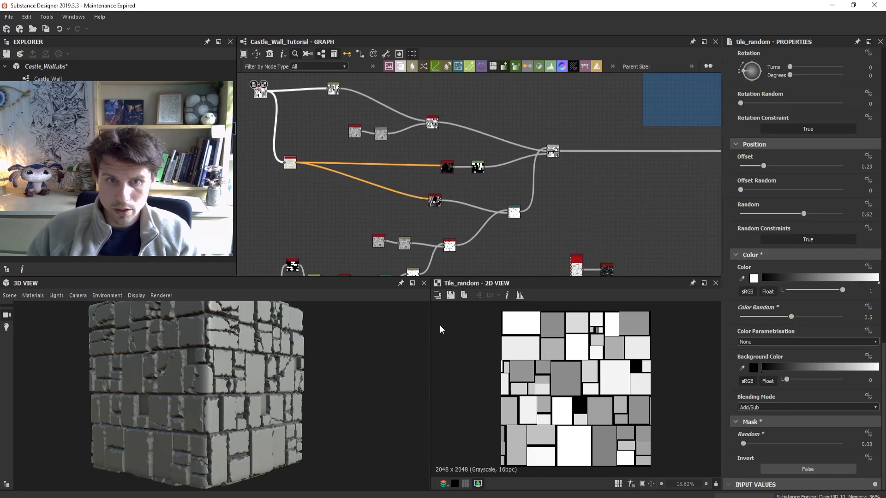
scroll(297, 387, up, 6)
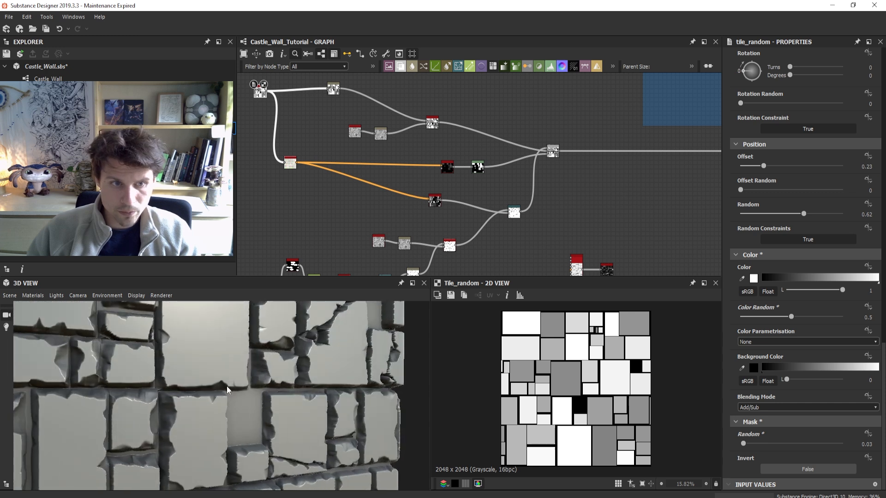
scroll(227, 386, down, 5)
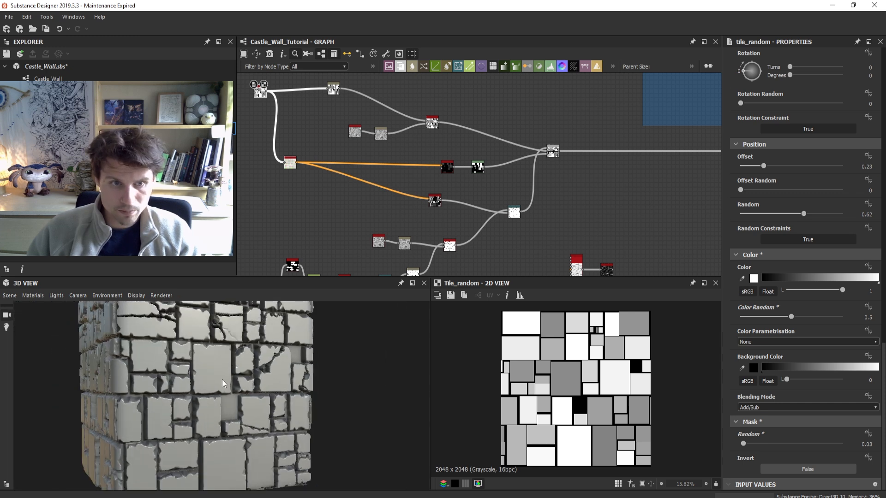
drag(222, 383, 294, 357)
scroll(259, 385, up, 3)
drag(240, 387, 270, 408)
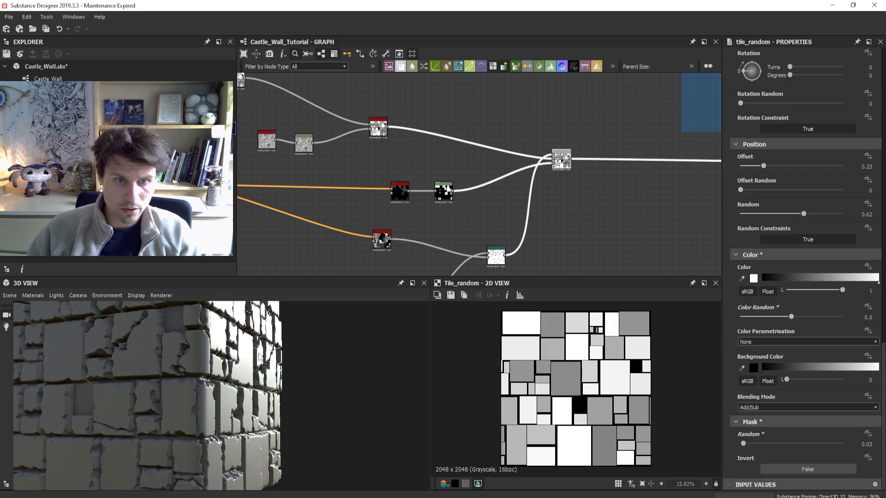
drag(240, 362, 234, 365)
scroll(238, 375, up, 3)
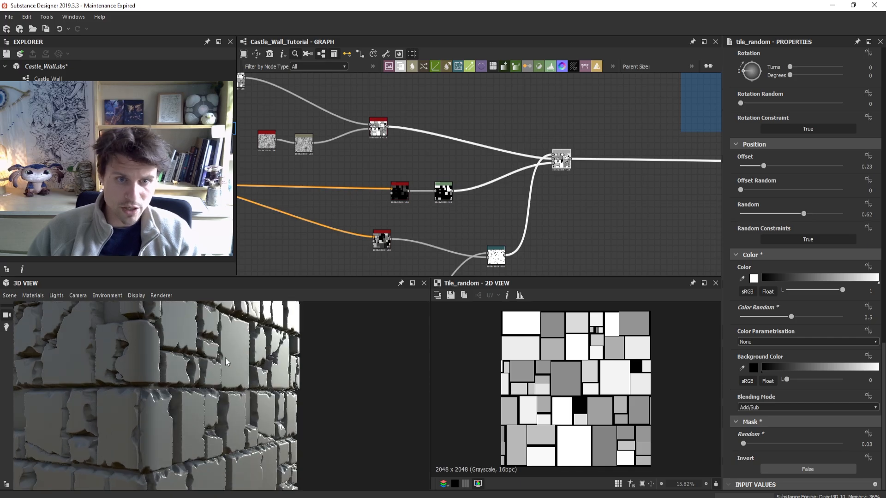
scroll(367, 383, down, 2)
- Tidy the graph by repositioning the crack Blend and lining up the two Flood Fill to Grayscale nodes
drag(561, 166, 563, 160)
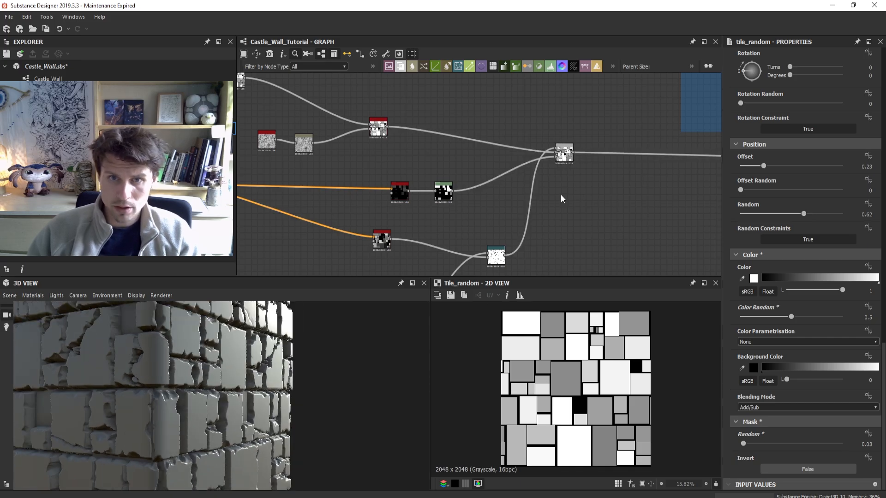
middle_drag(560, 197, 543, 173)
scroll(405, 211, up, 1)
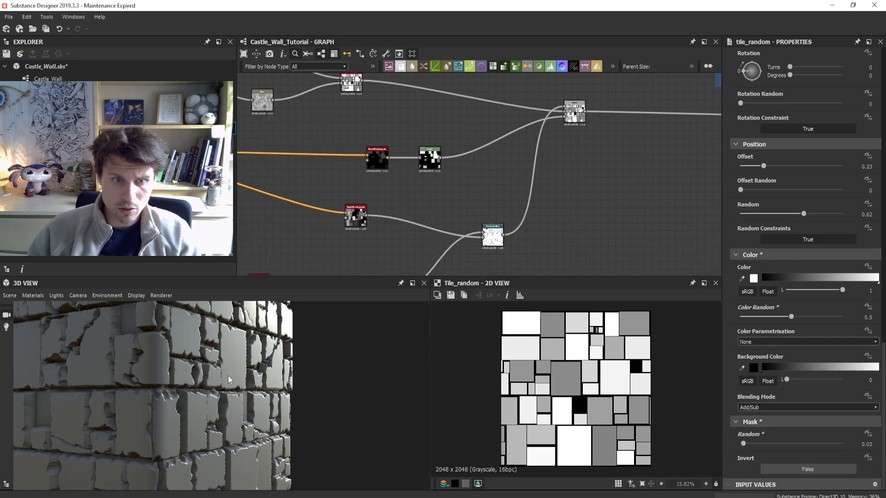
mouse_move(365, 254)
middle_down()
mouse_move(383, 221)
mouse_move(460, 217)
middle_up()
scroll(381, 219, up, 2)
scroll(381, 220, down, 1)
drag(459, 181, 473, 160)
scroll(475, 161, down, 2)
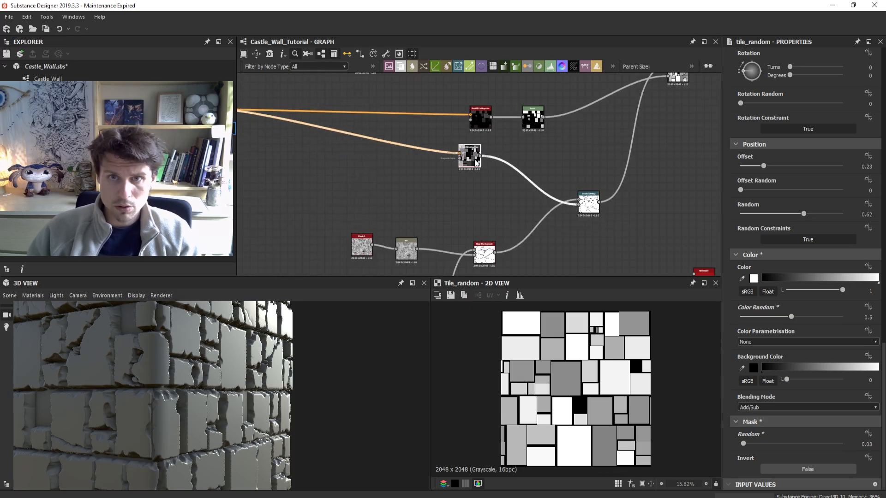
middle_drag(477, 161, 531, 206)
drag(538, 170, 530, 171)
scroll(508, 227, up, 2)
scroll(338, 209, down, 2)
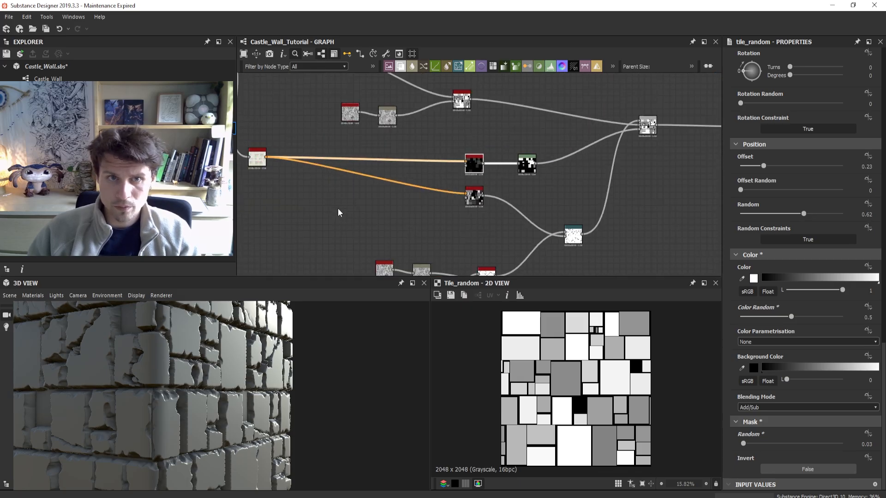
- Add a Flood Fill to Gradient 2 node fed by the Flood Fill, with Angle Variation 1, below the Flood Fill to Grayscale nodes
drag(315, 203, 323, 202)
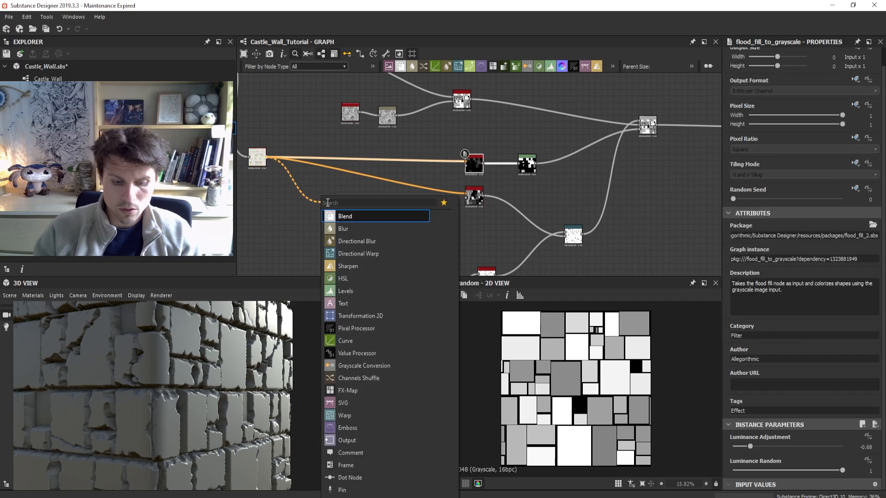
text(flood fill)
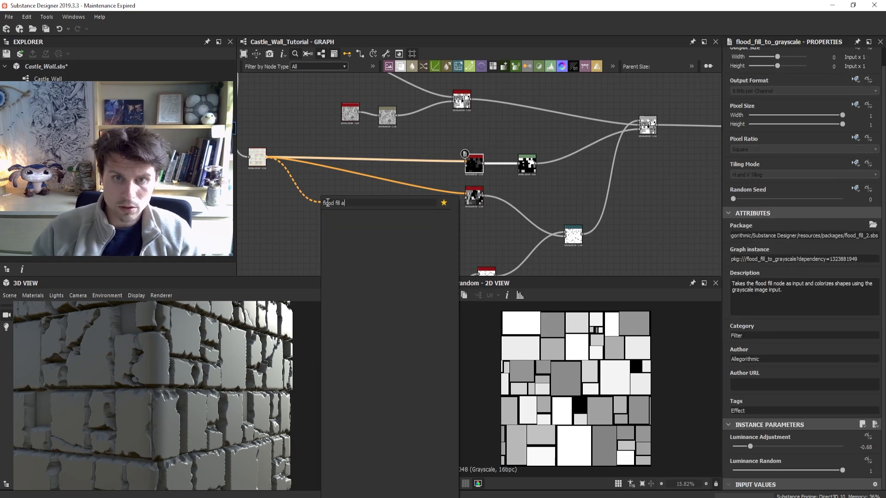
click(362, 240)
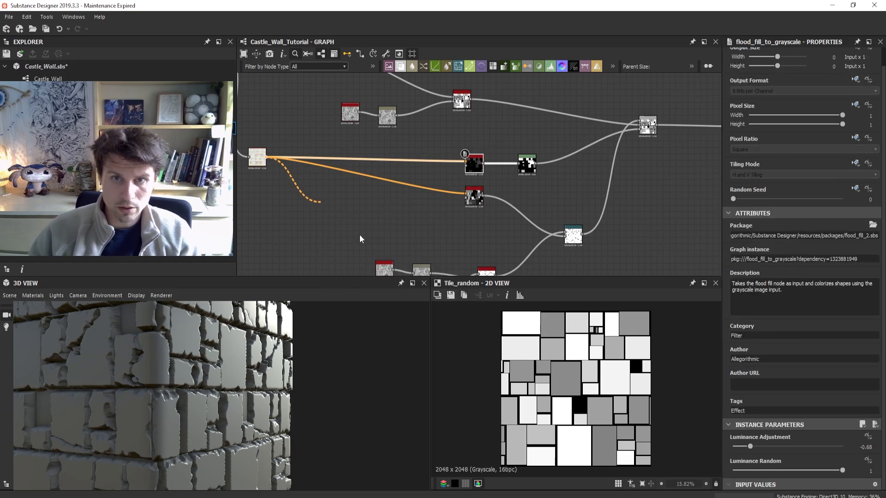
drag(335, 205, 507, 237)
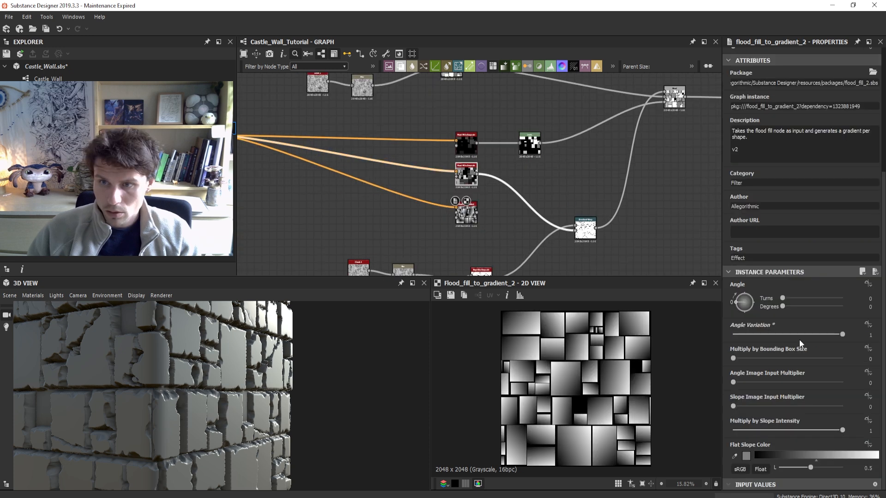
- Insert a new Blend node right after the Min (Darken) crack Blend and connect the Flood Fill to Gradient output to it
middle_drag(560, 232, 496, 217)
scroll(477, 175, down, 2)
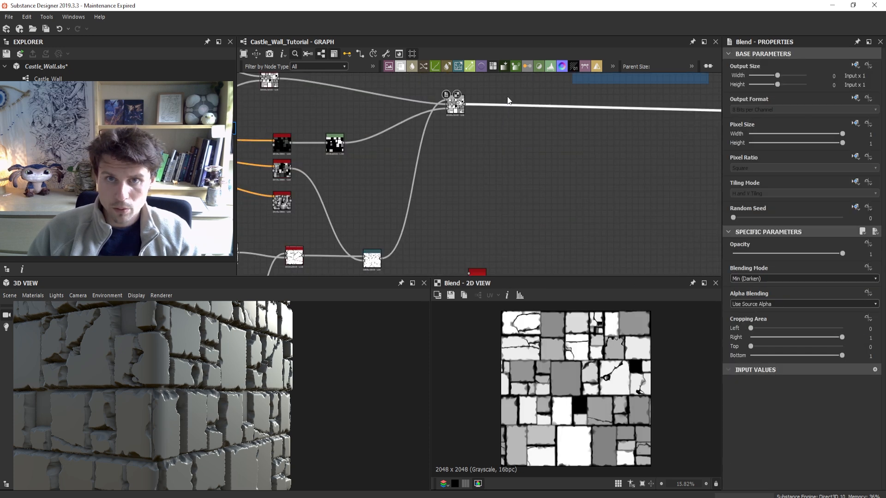
key(space)
text(blend)
key(Return)
scroll(509, 133, down, 2)
middle_drag(509, 142, 515, 164)
drag(659, 140, 523, 139)
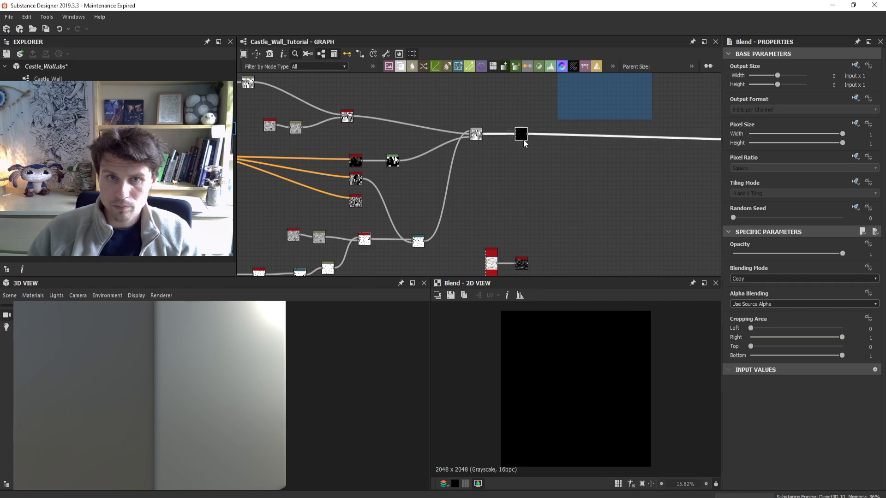
scroll(373, 169, up, 2)
drag(359, 210, 541, 121)
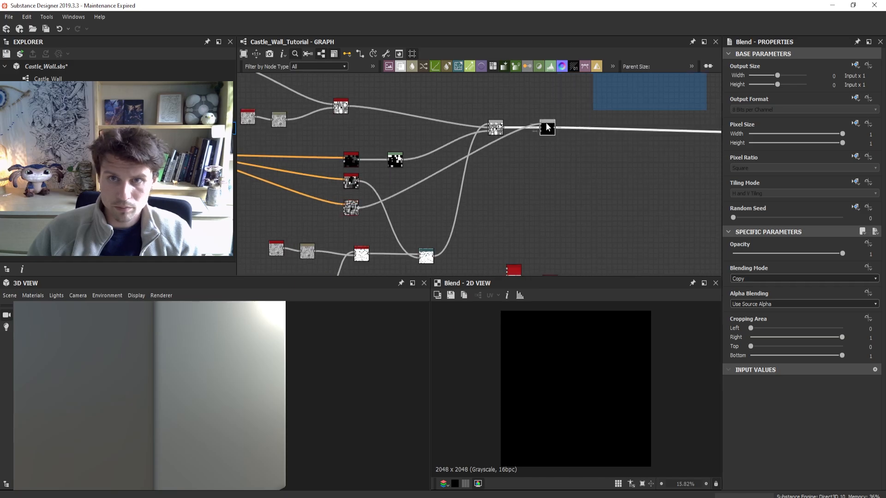
- Set the new Blend's opacity to 0 and route the Flood Fill to Gradient link through a dot below the two Blends
drag(766, 254, 731, 255)
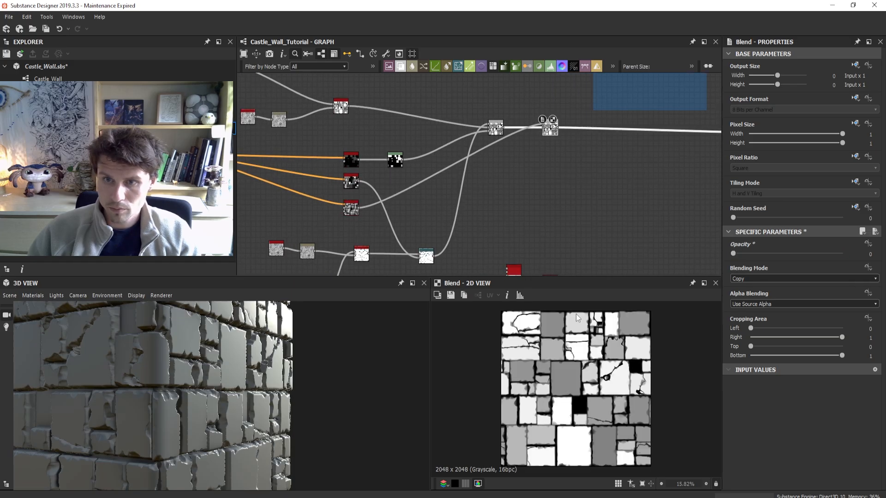
scroll(496, 192, up, 1)
double_click(430, 166)
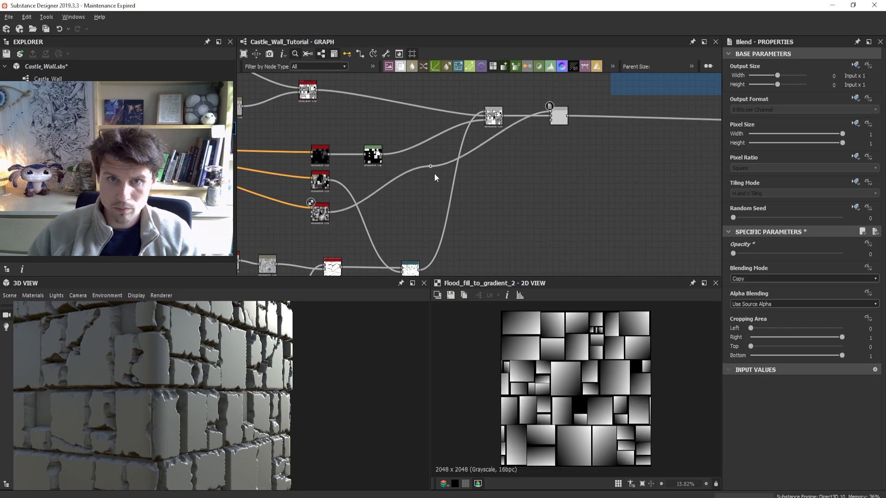
alt+drag(430, 165, 519, 215)
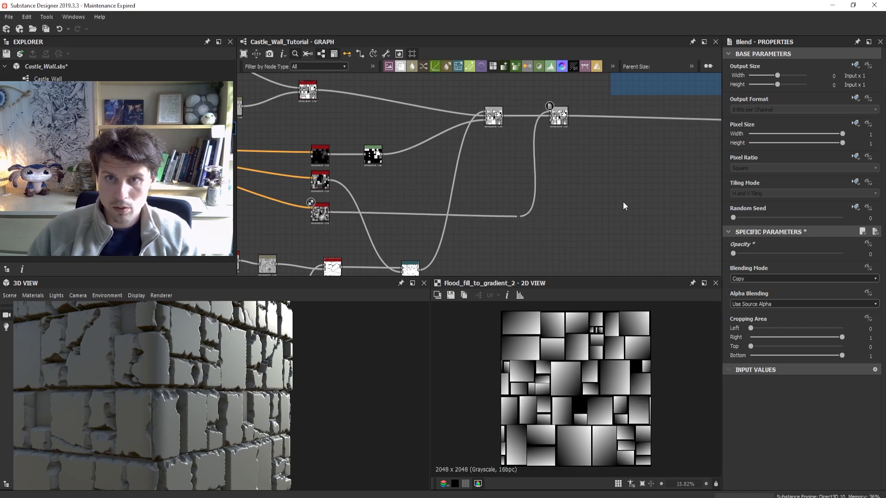
- Try the new Blend in Copy mode at opacity 1, check it on the 3D model, and return the opacity to 0
scroll(535, 217, up, 4)
double_click(519, 130)
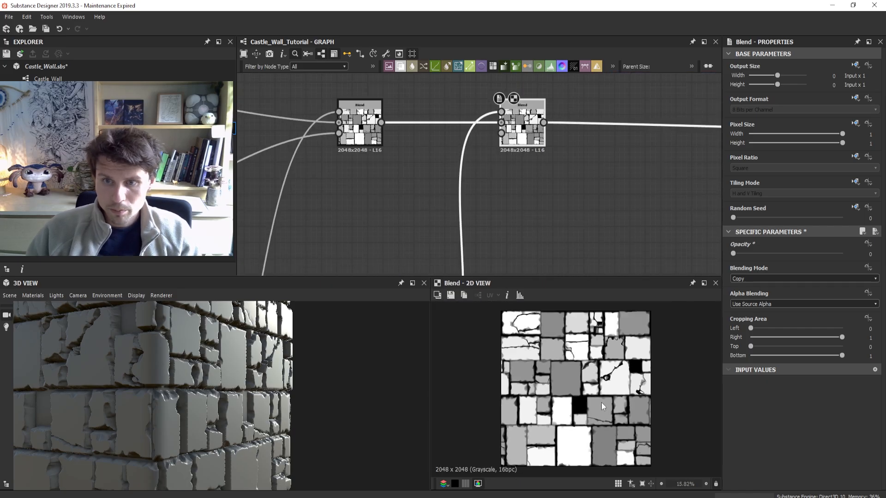
scroll(531, 203, up, 2)
scroll(589, 387, up, 4)
scroll(590, 392, down, 2)
drag(733, 254, 865, 259)
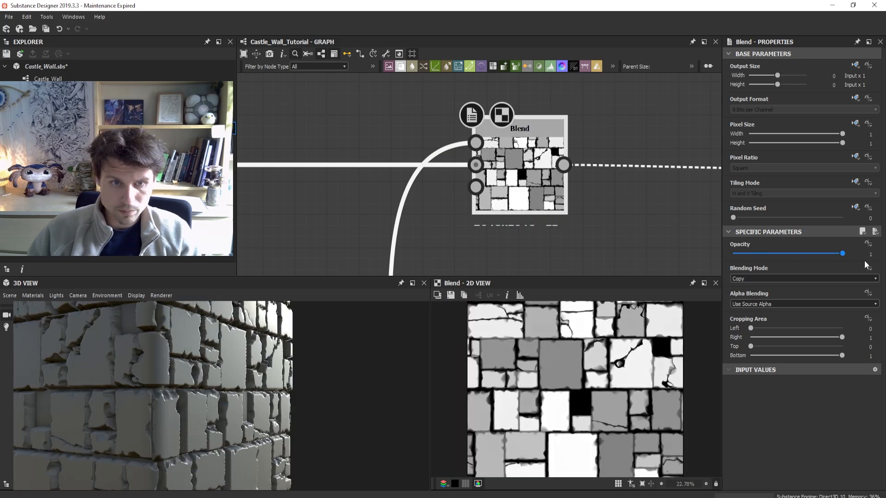
scroll(249, 380, down, 2)
drag(254, 380, 225, 382)
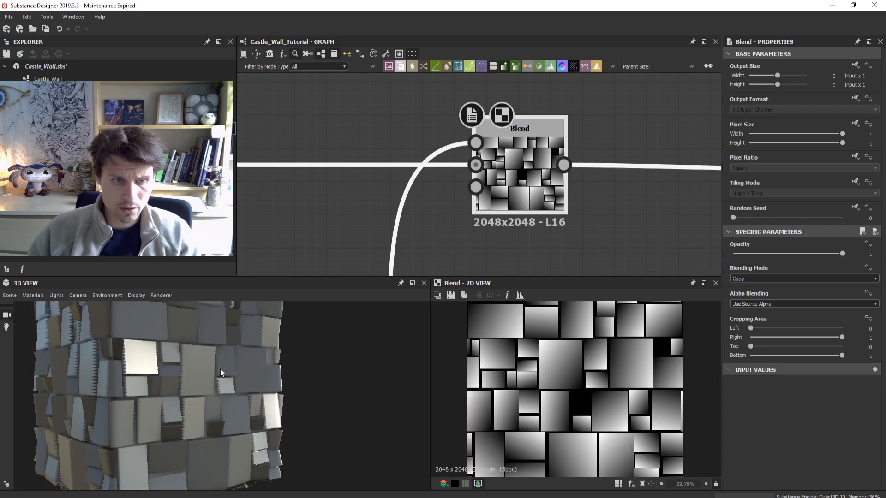
drag(842, 254, 732, 253)
- Set the new Blend's blending mode to Subtract and its opacity to 0.53
click(802, 278)
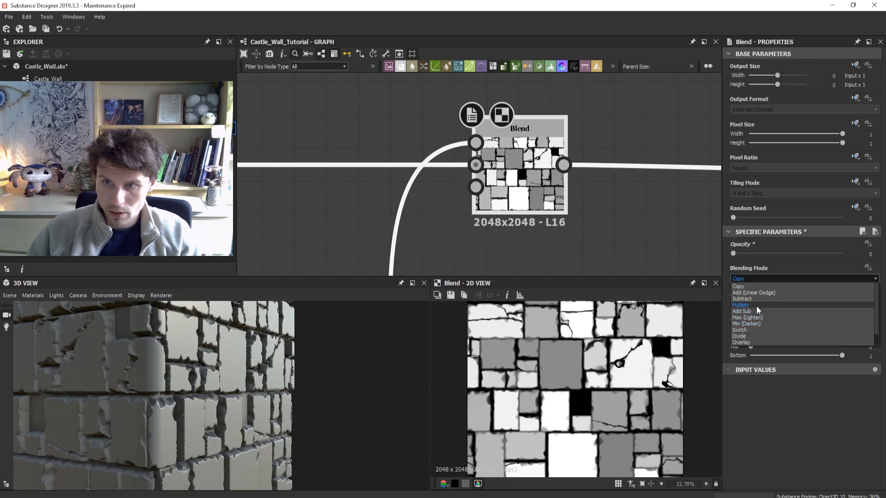
click(753, 298)
drag(734, 254, 790, 259)
- Compare the brick edges in the Subtract Blend output with those in the Slope Blur Grayscale output up close
scroll(597, 339, up, 4)
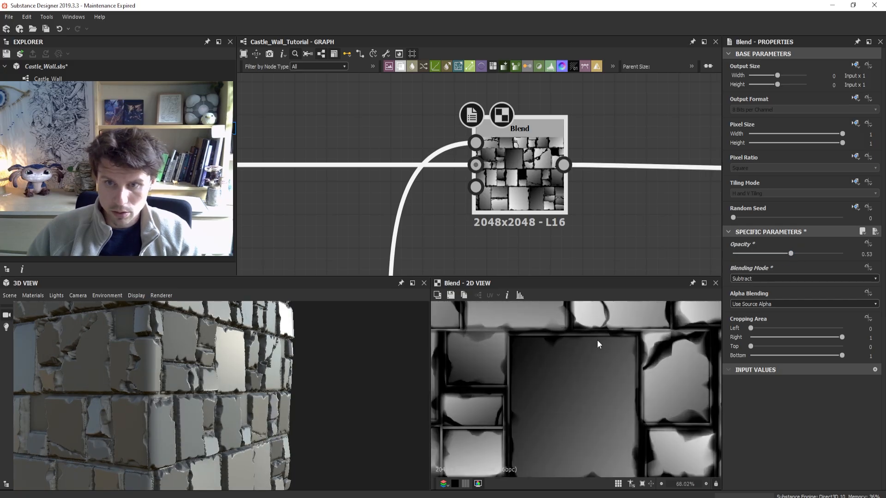
scroll(584, 333, down, 2)
scroll(572, 225, down, 3)
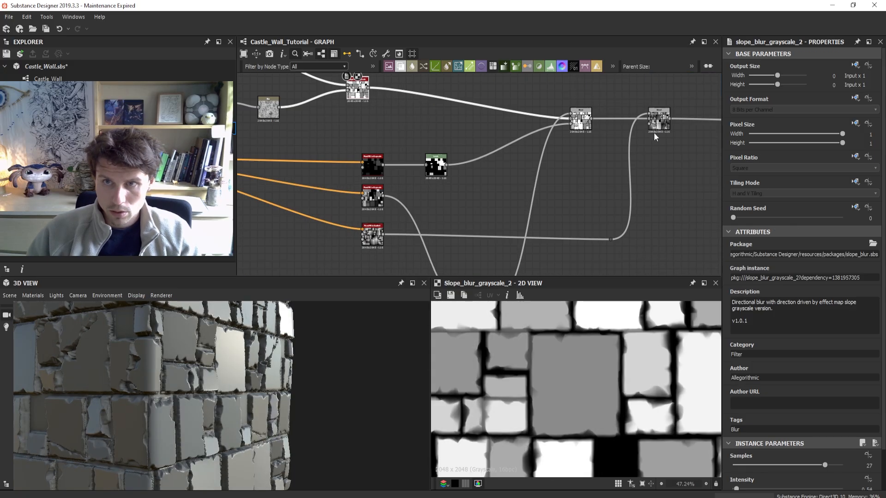
double_click(655, 129)
scroll(638, 346, up, 4)
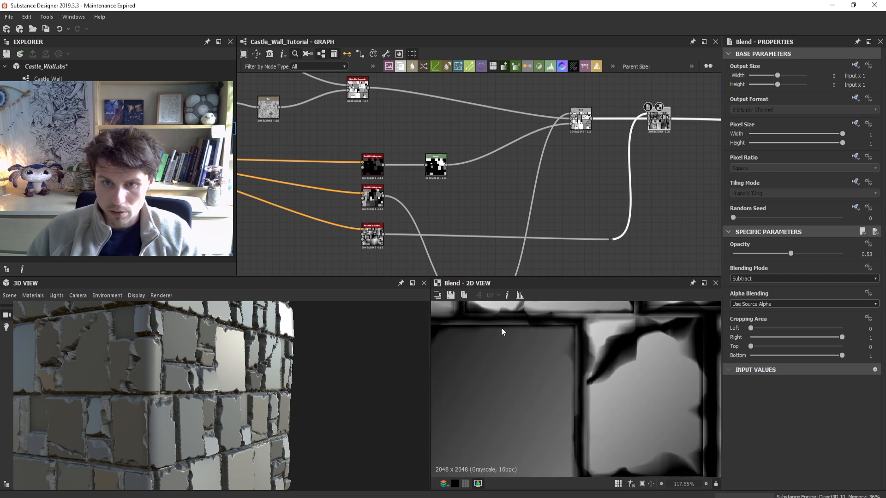
scroll(504, 326, down, 2)
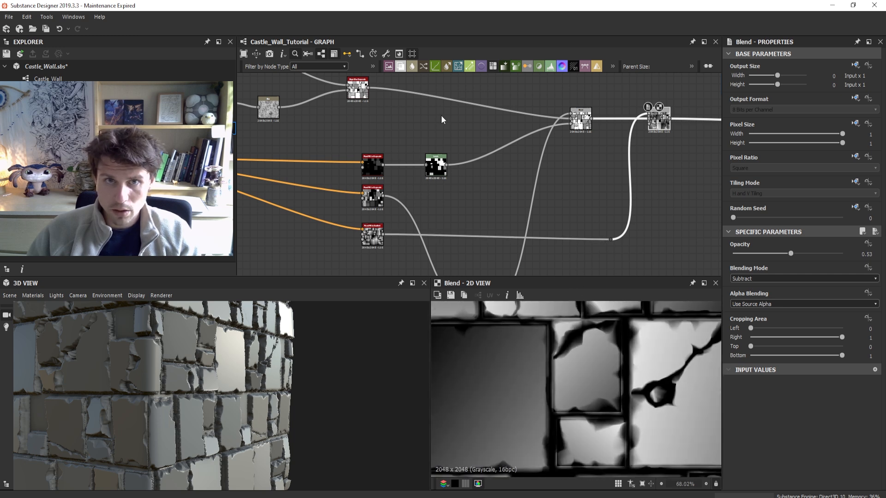
- Preview the Blur node that feeds the Slope Blur and examine its brick edges at high magnification
middle_drag(332, 95, 508, 162)
scroll(508, 163, up, 5)
scroll(536, 231, down, 3)
middle_drag(324, 130, 460, 172)
double_click(448, 133)
scroll(563, 406, up, 4)
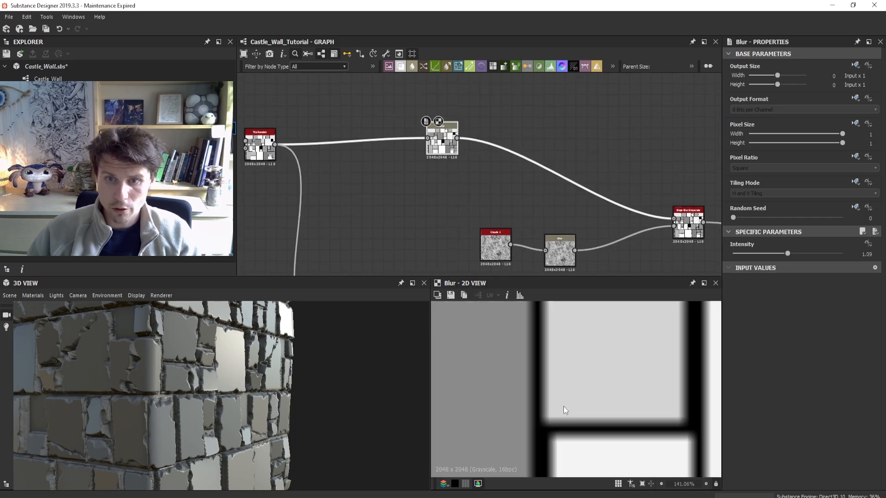
scroll(546, 380, down, 4)
click(439, 173)
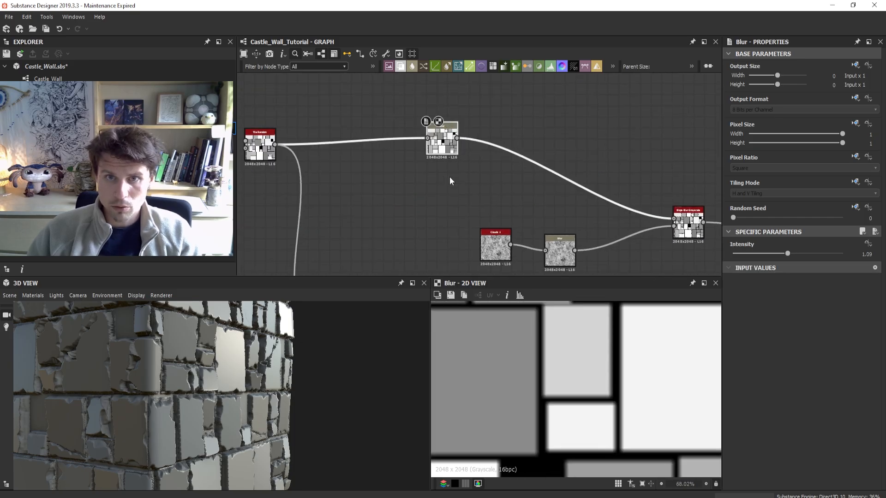
scroll(475, 197, down, 1)
scroll(475, 194, down, 3)
middle_drag(475, 193, 451, 96)
scroll(591, 153, down, 1)
middle_drag(687, 203, 508, 240)
scroll(491, 166, up, 5)
scroll(494, 199, down, 2)
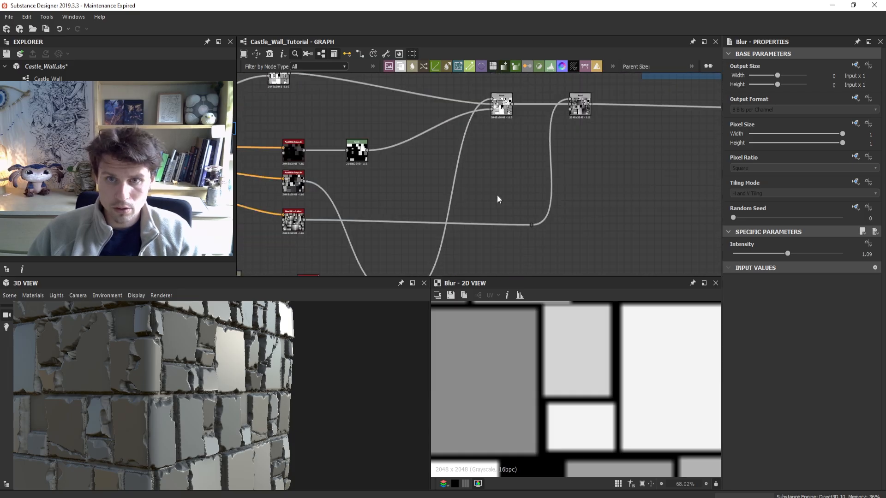
scroll(513, 402, up, 2)
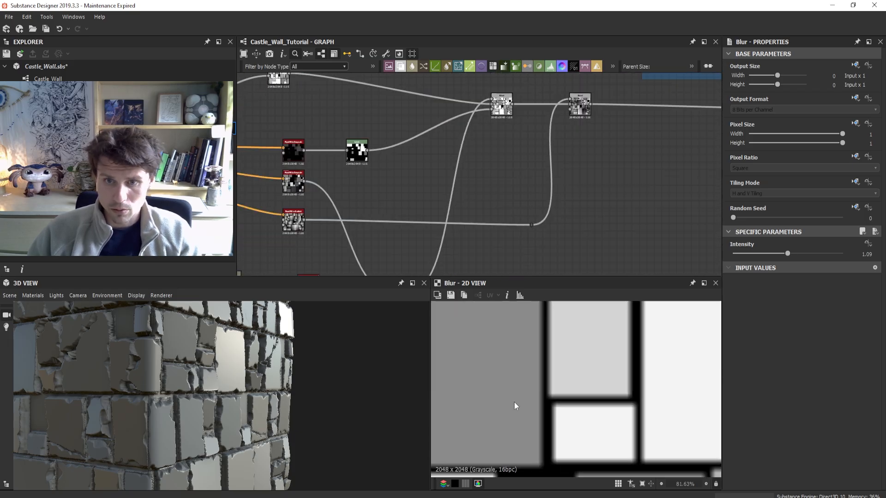
scroll(545, 397, up, 2)
scroll(551, 366, up, 2)
scroll(550, 357, up, 2)
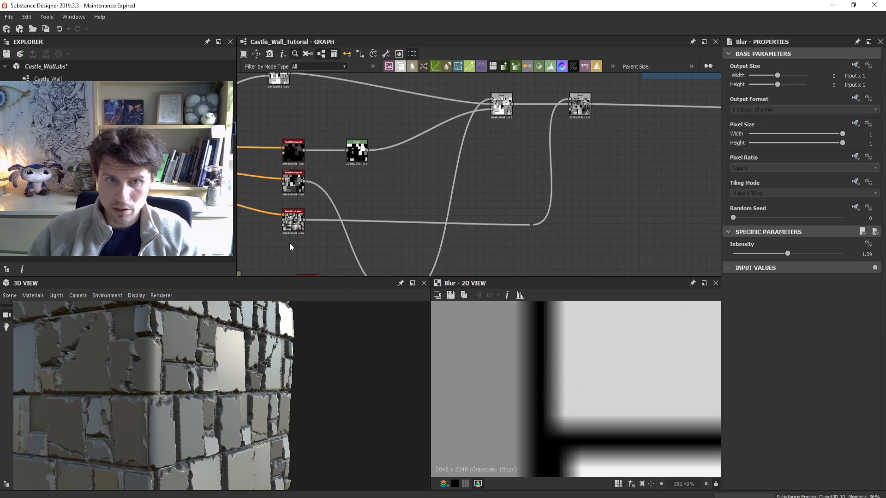
- Preview the Flood Fill to Gradient output and examine the edges of its gradient bricks up close
scroll(369, 240, up, 4)
double_click(358, 216)
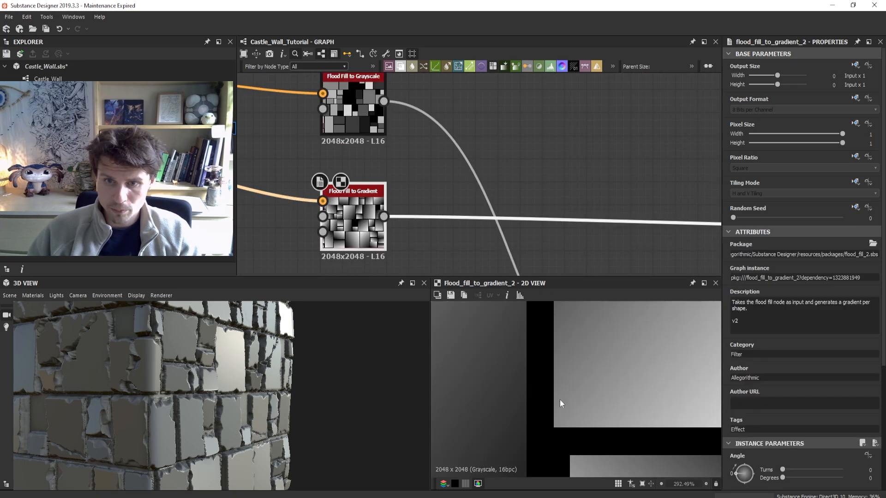
scroll(561, 400, up, 2)
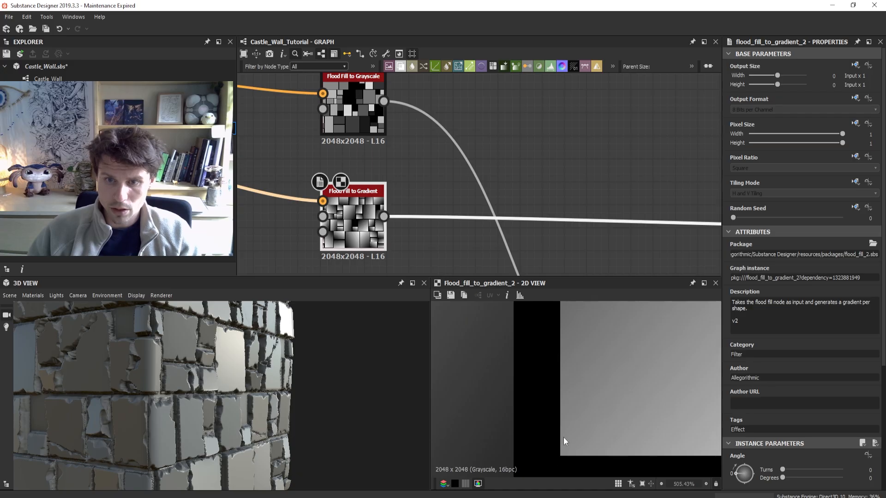
scroll(564, 369, down, 5)
scroll(602, 208, down, 6)
middle_drag(662, 178, 472, 217)
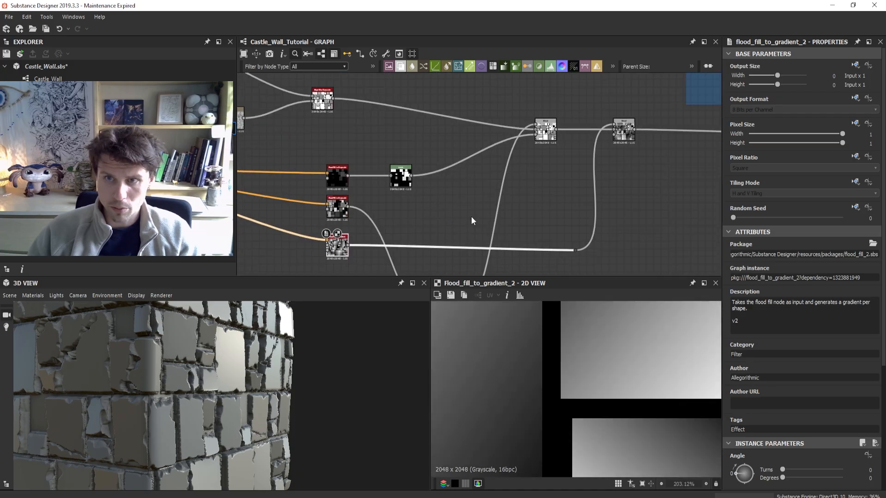
- Preview the Subtract Blend again and inspect its brick edges in the 2D preview and on the 3D wall
double_click(624, 135)
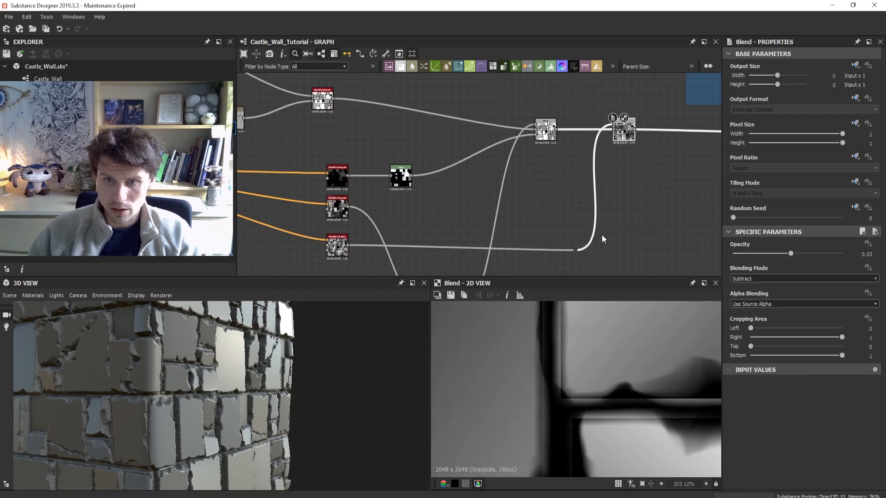
drag(196, 412, 213, 405)
scroll(150, 387, up, 3)
scroll(181, 365, up, 4)
scroll(228, 412, down, 6)
scroll(230, 420, up, 3)
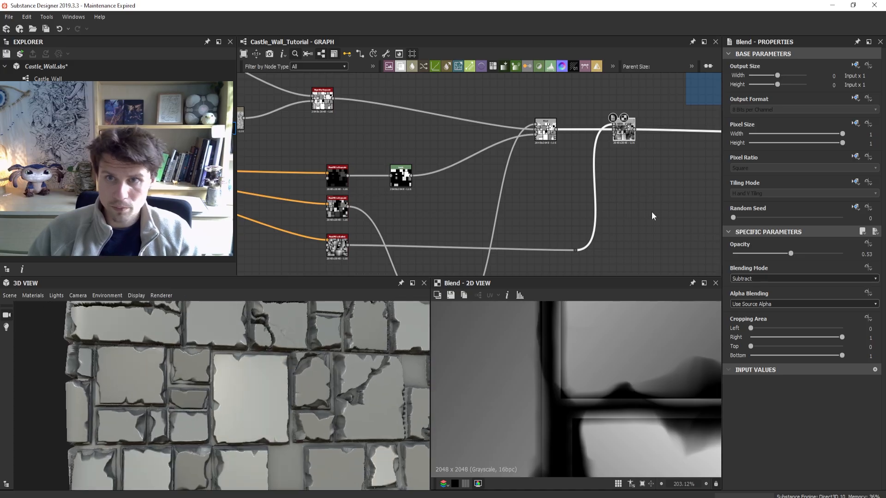
scroll(604, 215, down, 3)
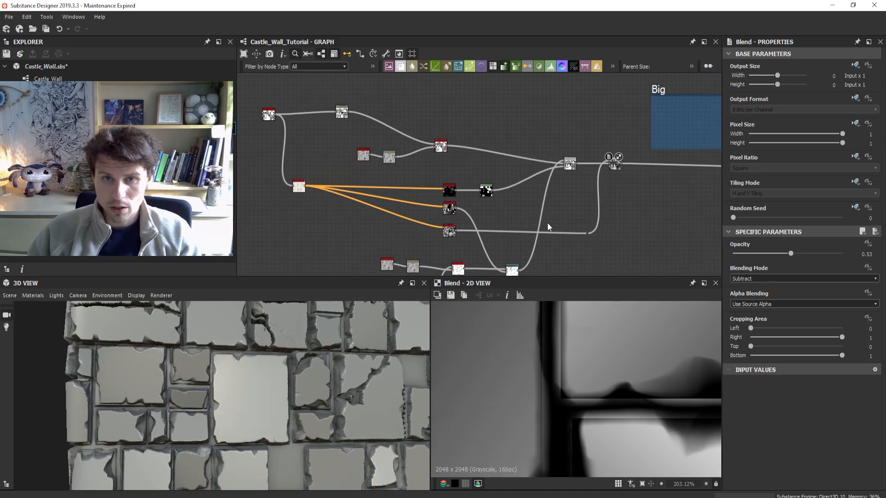
- Copy the Blur node of the upper stone branch and insert it between the Flood Fill to Gradient node and the final Blend
scroll(438, 135, up, 1)
scroll(620, 154, up, 1)
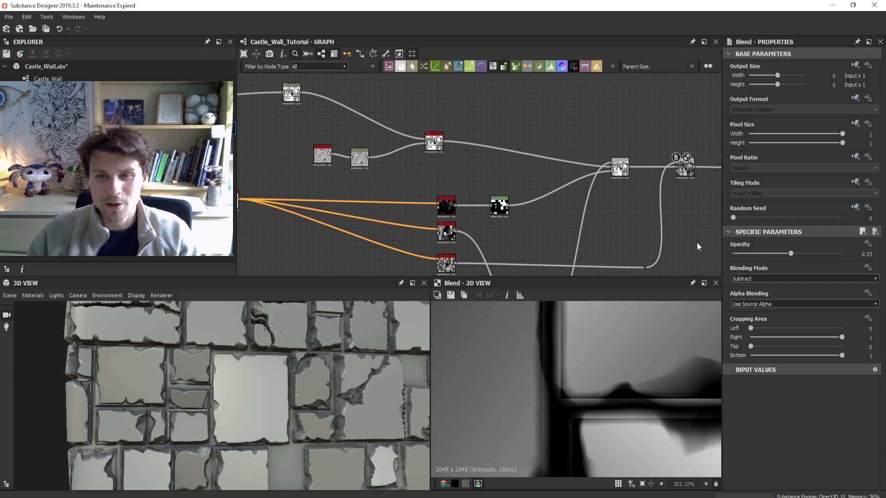
middle_drag(695, 218, 679, 213)
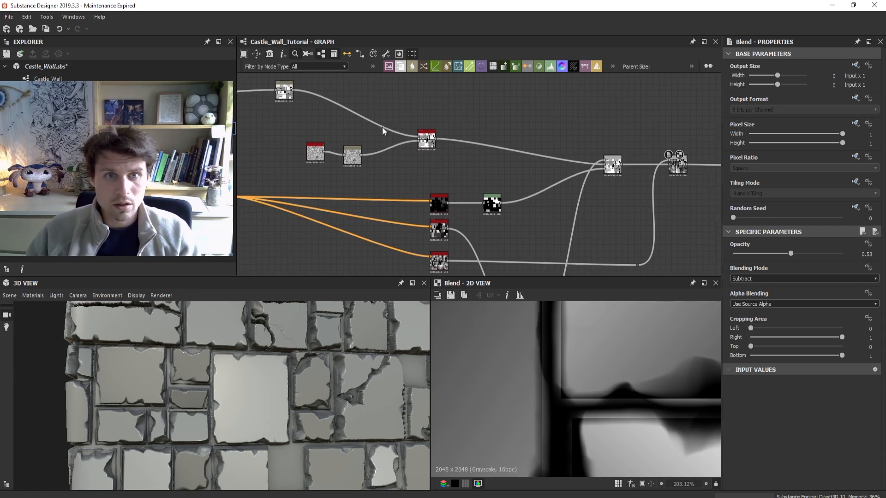
middle_drag(609, 185, 621, 177)
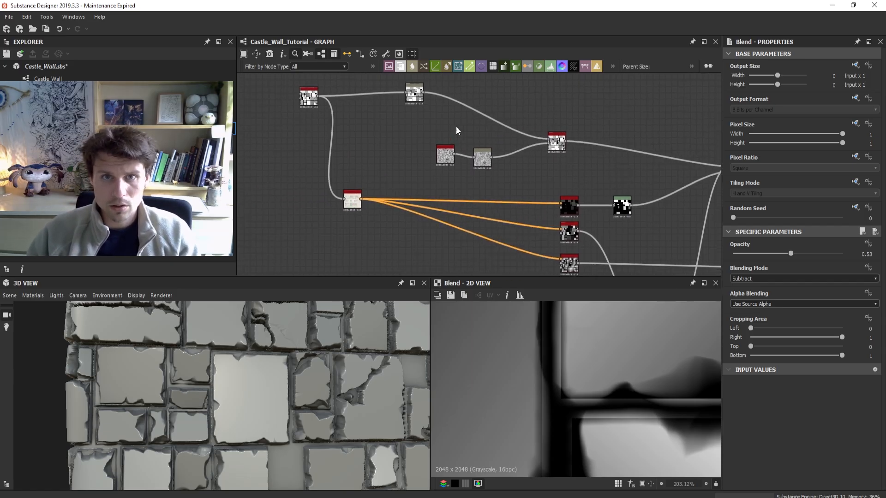
scroll(436, 108, up, 5)
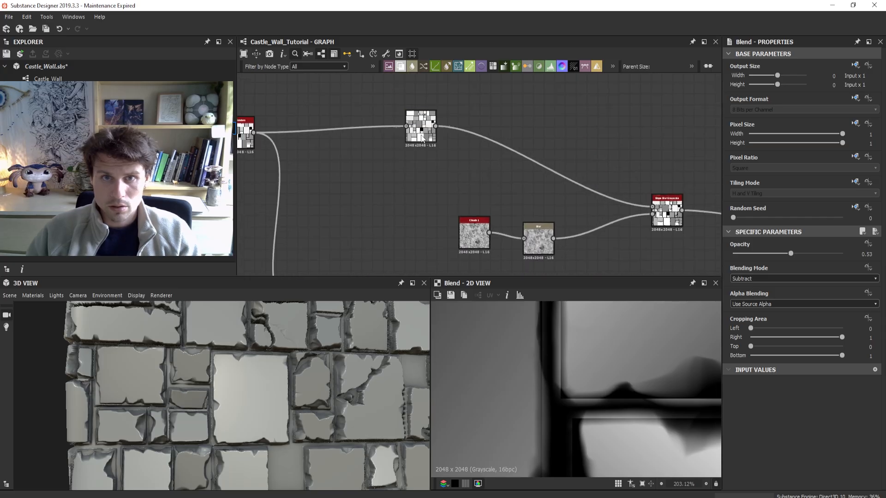
click(419, 93)
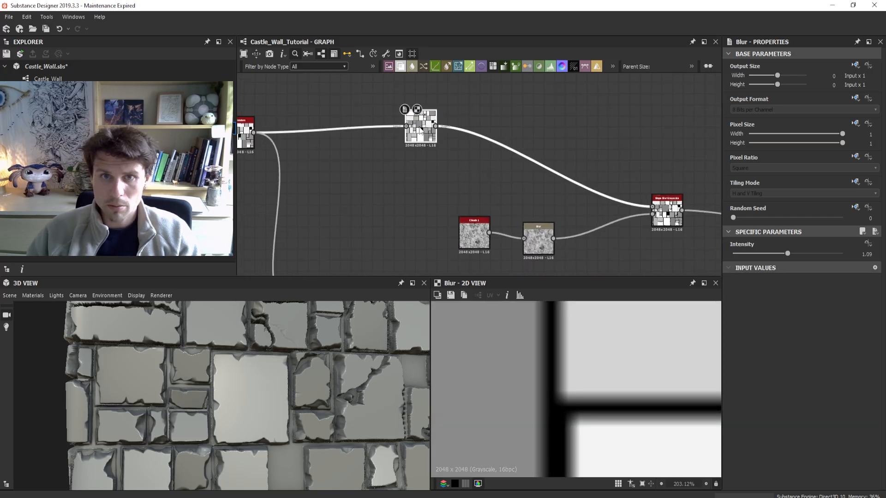
scroll(478, 156, down, 5)
middle_drag(678, 256, 568, 180)
scroll(568, 179, up, 3)
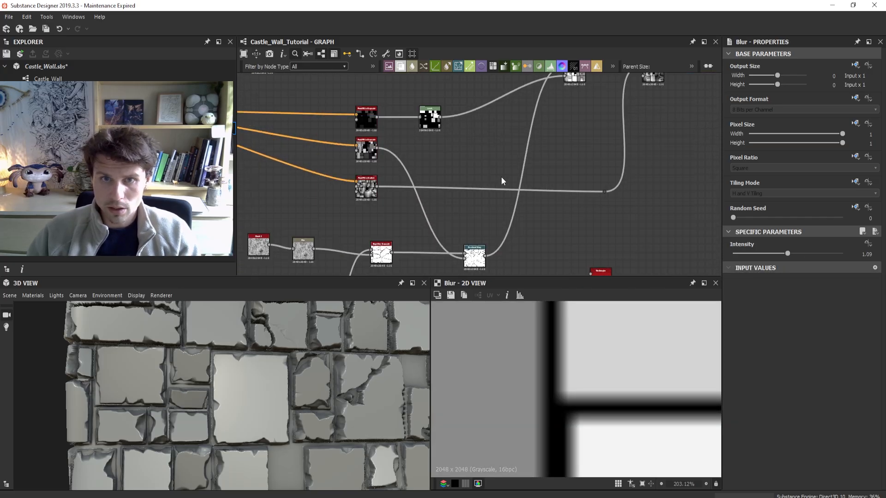
key(ctrl+v)
scroll(481, 173, up, 2)
drag(331, 195, 659, 202)
- Preview the final Blend's height output and examine how the blurred stone gradients look on the 3D cube
scroll(283, 403, up, 2)
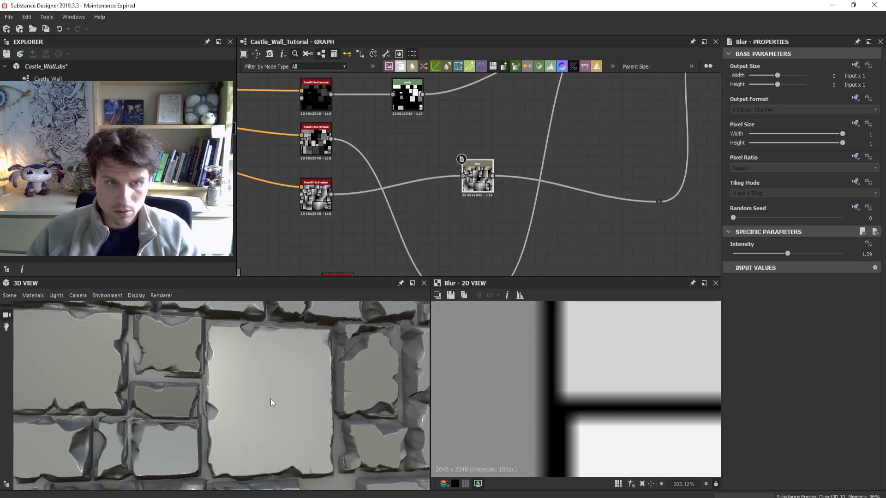
drag(222, 380, 210, 383)
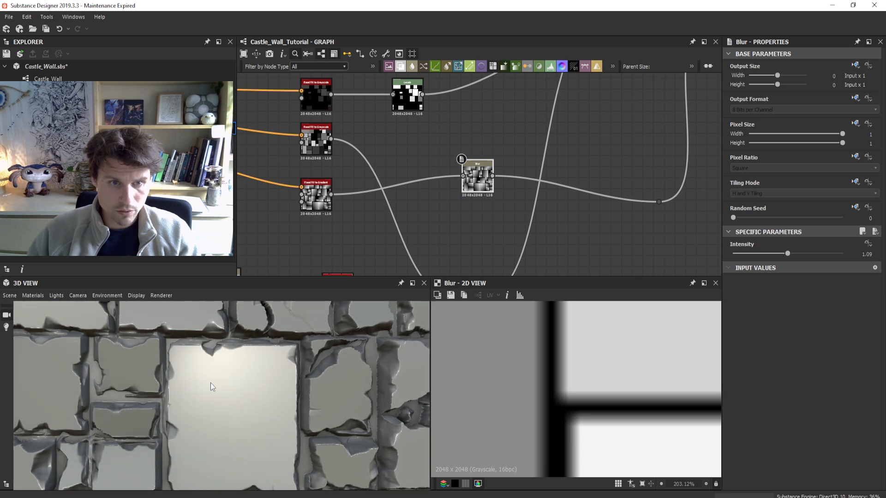
scroll(211, 382, down, 3)
scroll(415, 271, down, 3)
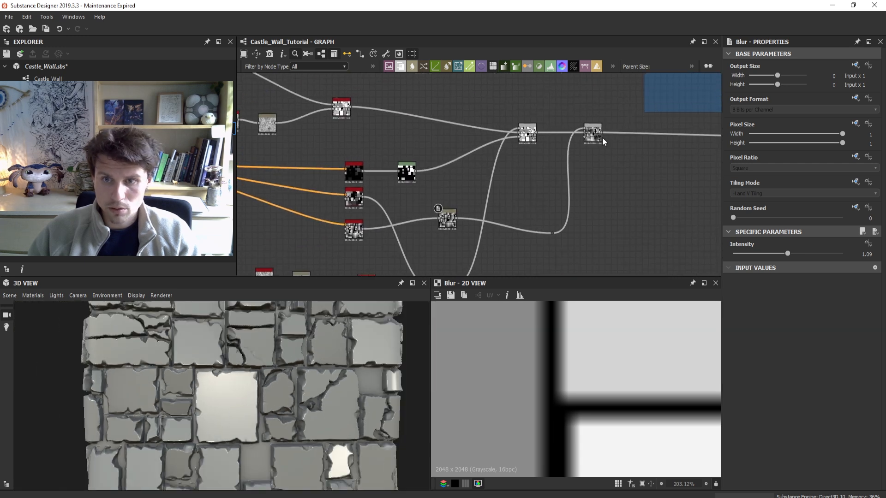
double_click(592, 134)
scroll(608, 380, down, 4)
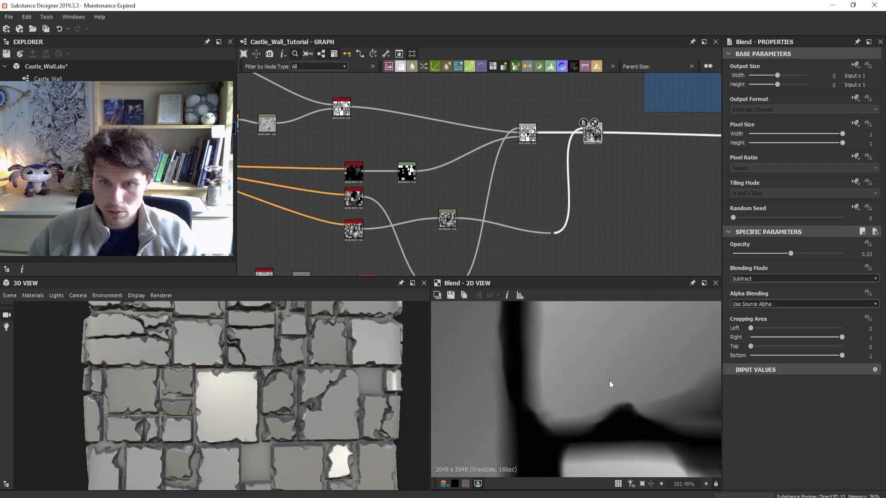
scroll(603, 377, down, 2)
scroll(607, 388, up, 2)
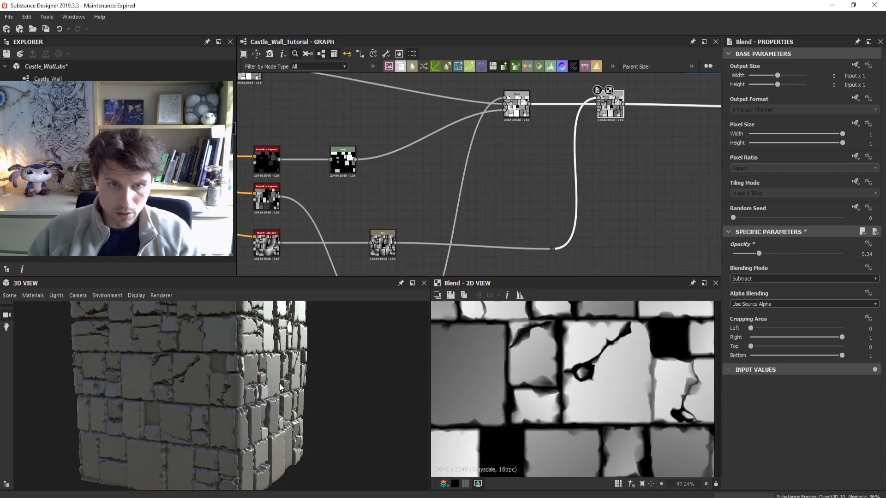
ctrl+shift+right_drag(274, 380, 297, 381)
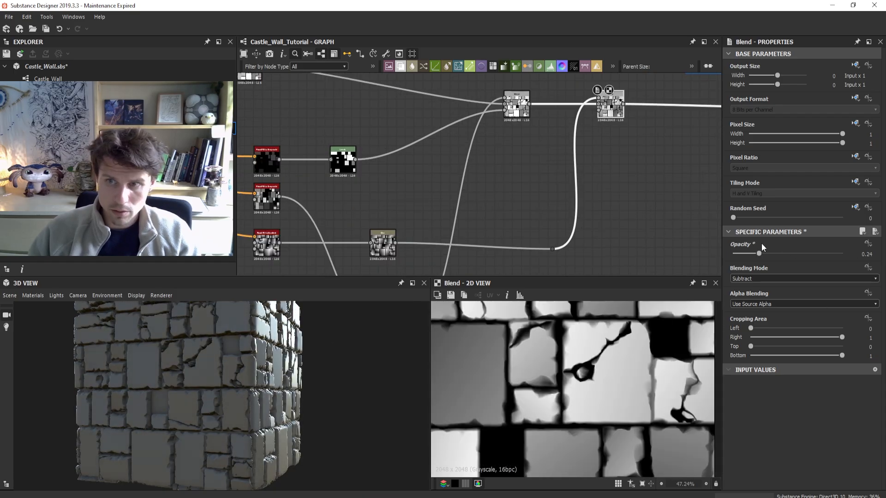
- Try an opacity of 0 on the final Blend, compare it with the previous setting, and undo it
drag(761, 253, 699, 256)
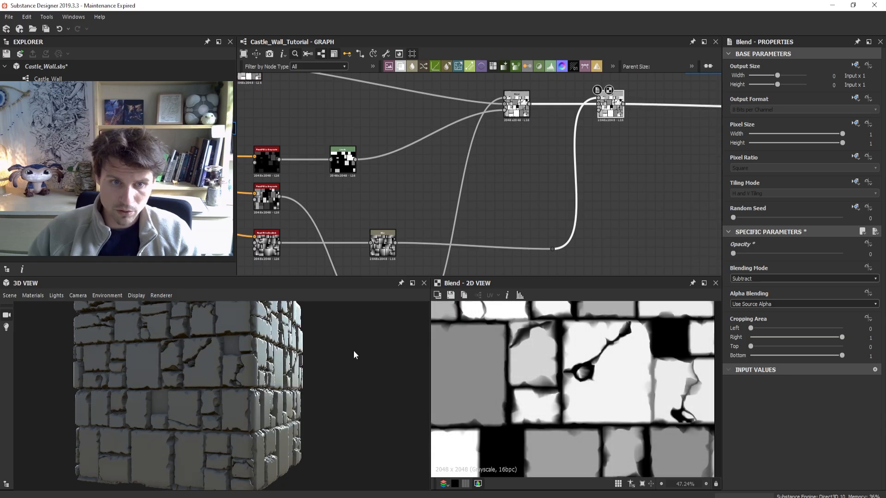
key(ctrl+z)
key(ctrl+y)
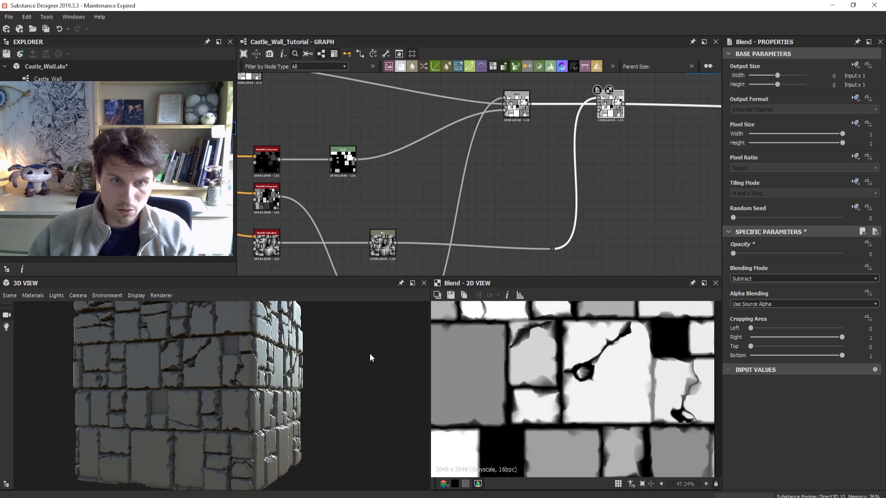
key(ctrl+z)
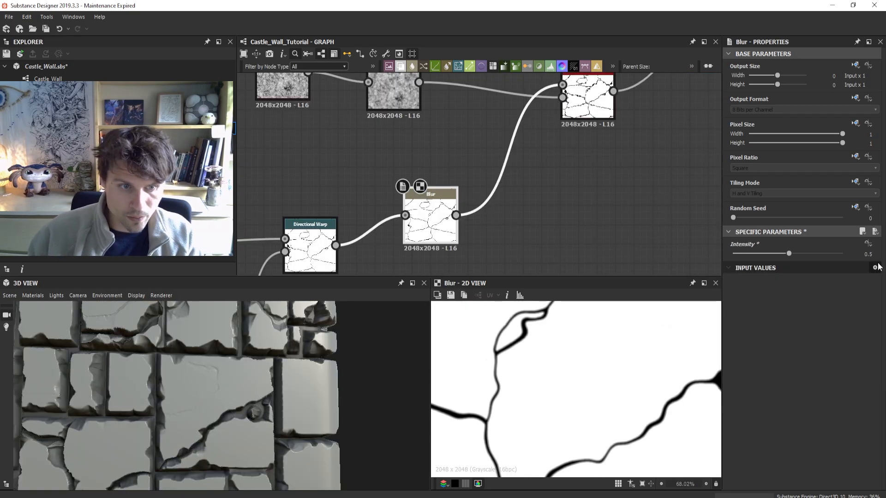
- Preview the crack branch's Slope Blur Grayscale node and examine its full crack pattern after the blurred Directional Warp
scroll(560, 342, down, 3)
scroll(548, 203, down, 3)
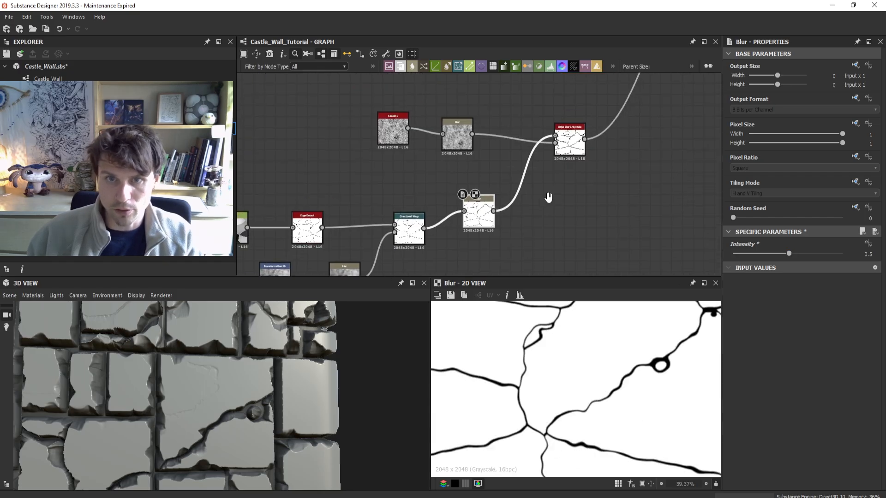
middle_drag(548, 197, 530, 205)
double_click(552, 154)
scroll(467, 387, down, 3)
key(f)
scroll(593, 180, down, 2)
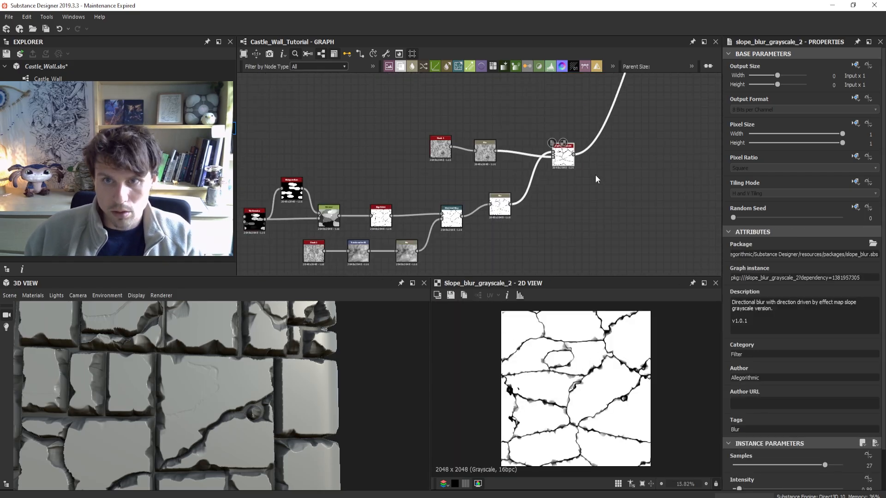
middle_drag(595, 179, 513, 237)
- Examine the cracks and chipped stone edges on the 3D wall cube from several angles and distances
scroll(240, 353, down, 5)
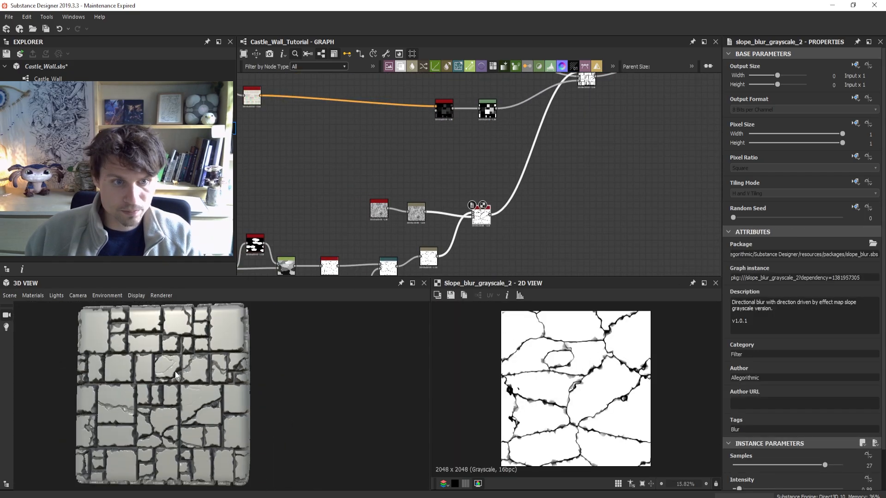
drag(175, 371, 244, 399)
scroll(243, 399, up, 3)
middle_drag(244, 399, 214, 397)
click(585, 209)
middle_drag(567, 102, 461, 200)
scroll(461, 200, down, 2)
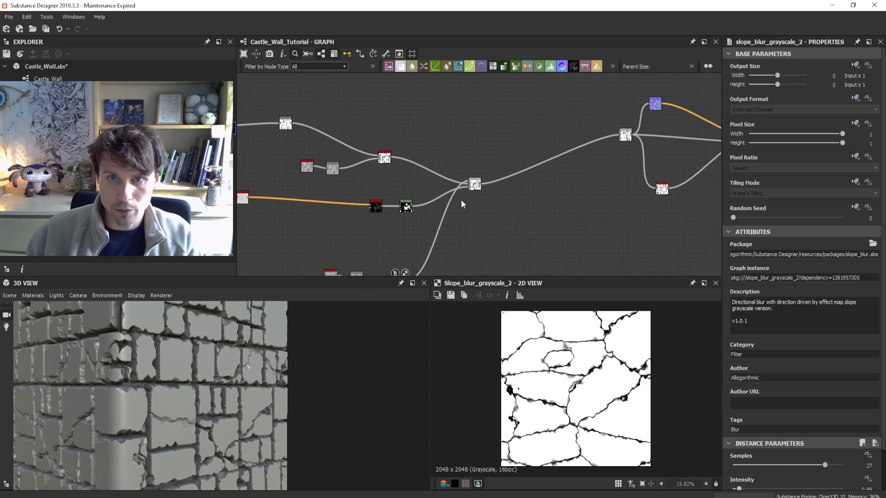
scroll(461, 201, up, 2)
scroll(254, 339, down, 5)
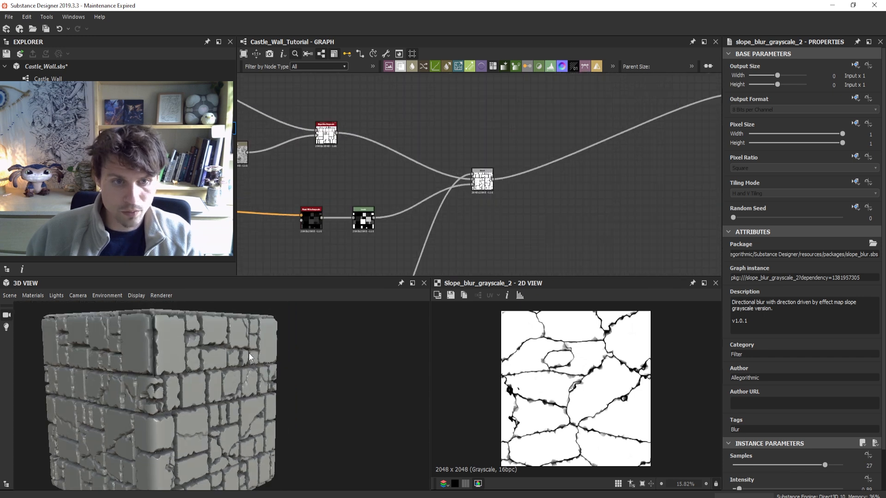
drag(248, 353, 228, 330)
scroll(522, 227, down, 4)
- Move the group of final output nodes farther away from the Blend node to free space in the graph
middle_drag(708, 225, 601, 215)
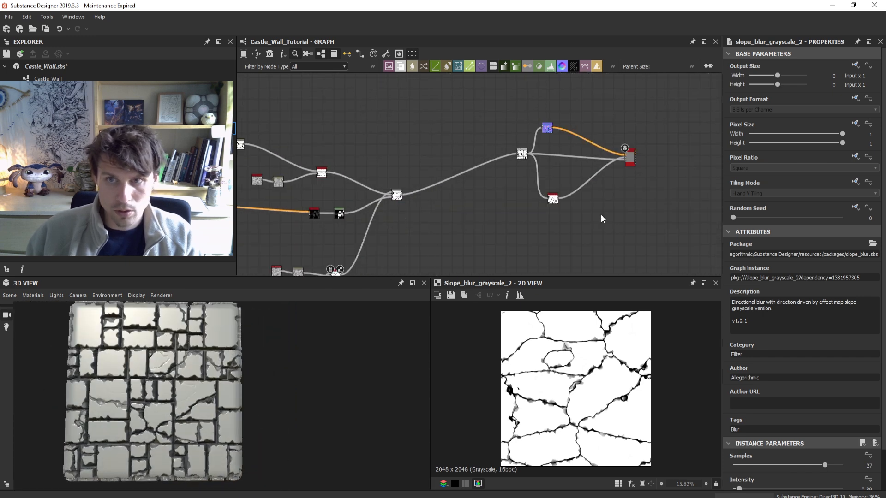
scroll(601, 214, down, 2)
drag(639, 222, 524, 142)
drag(544, 176, 637, 204)
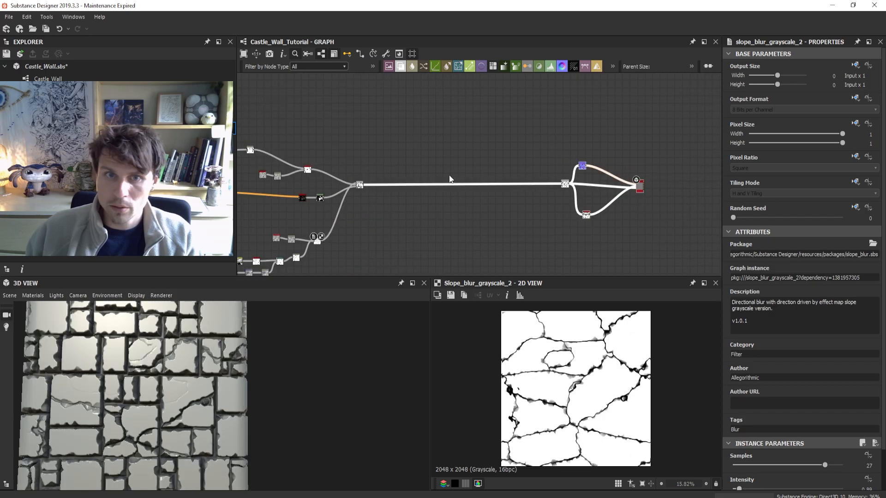
click(533, 176)
- Add a frame above the long connection to the output nodes and enlarge it into a wide rectangle
right_click(392, 139)
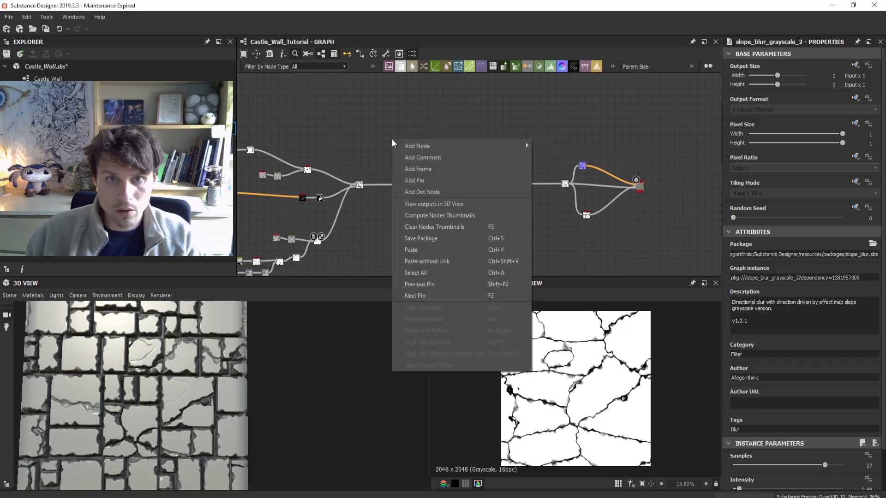
click(417, 168)
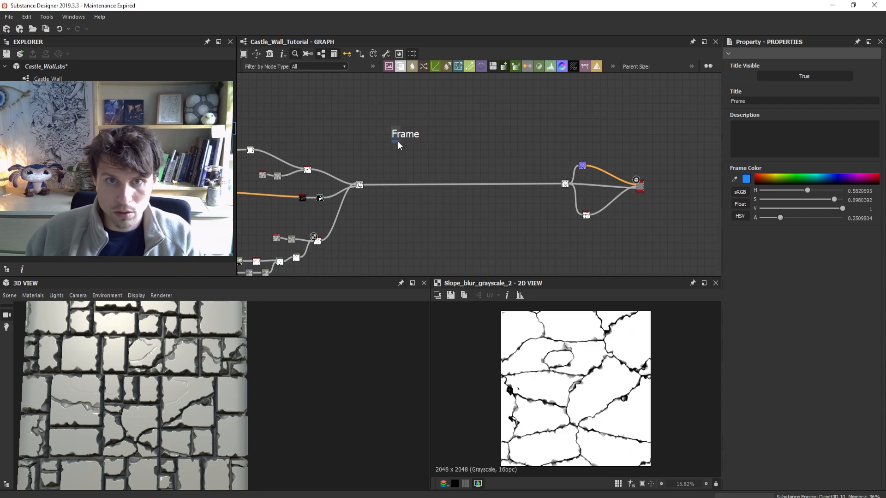
scroll(397, 141, up, 3)
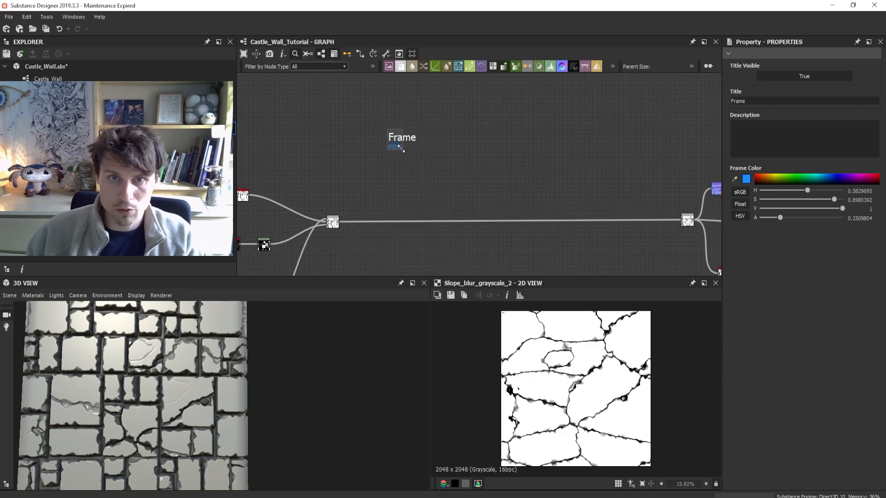
drag(399, 147, 478, 198)
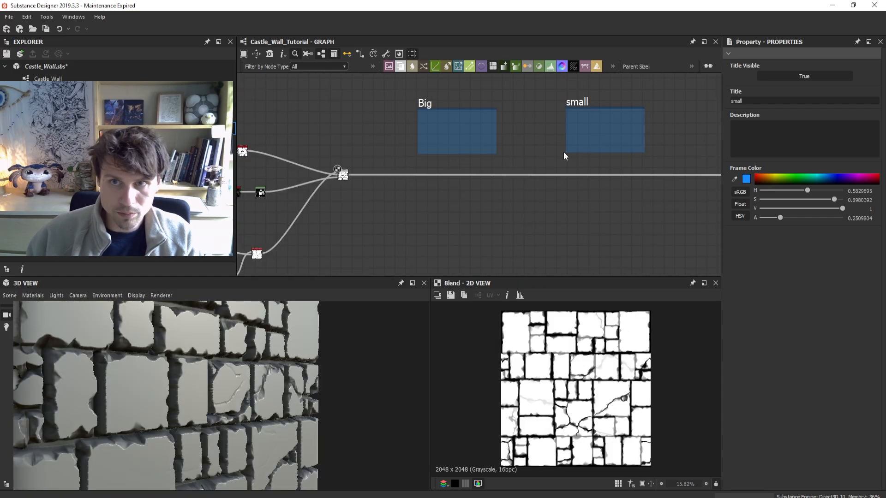
- Examine the stone faces, chipped edges and fine cracks up close on the 3D wall
scroll(234, 354, up, 3)
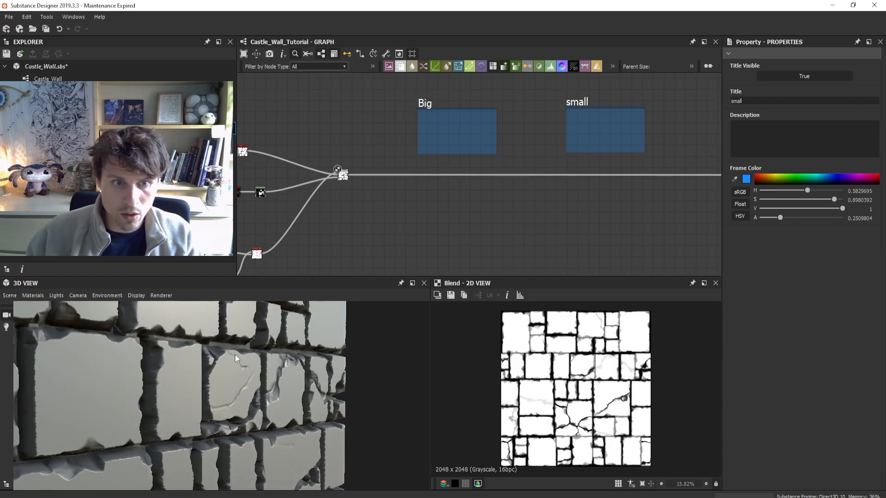
drag(235, 354, 143, 379)
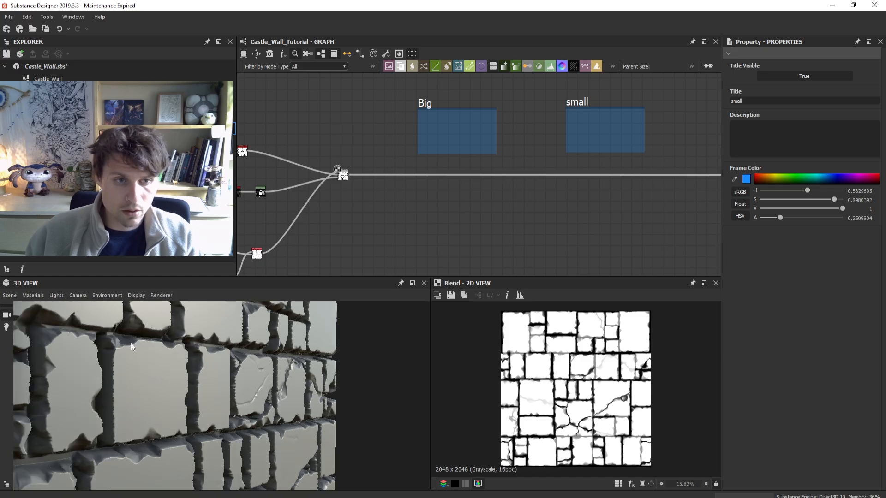
drag(174, 365, 123, 353)
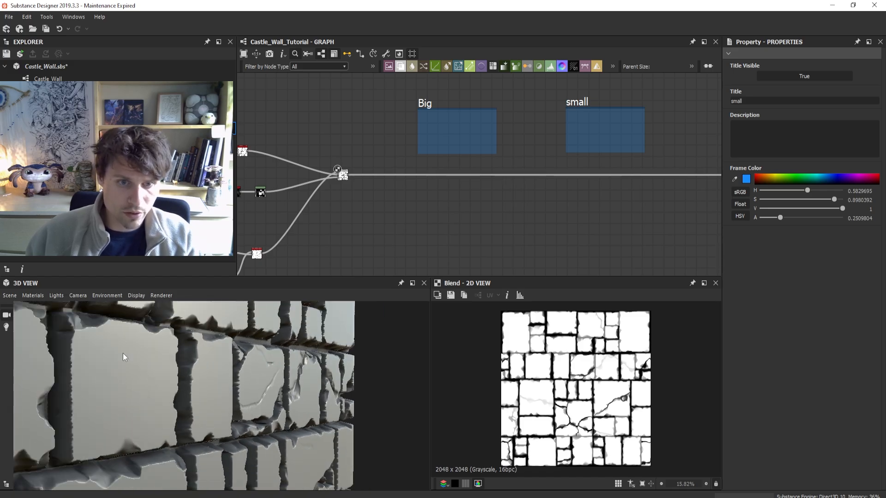
click(601, 100)
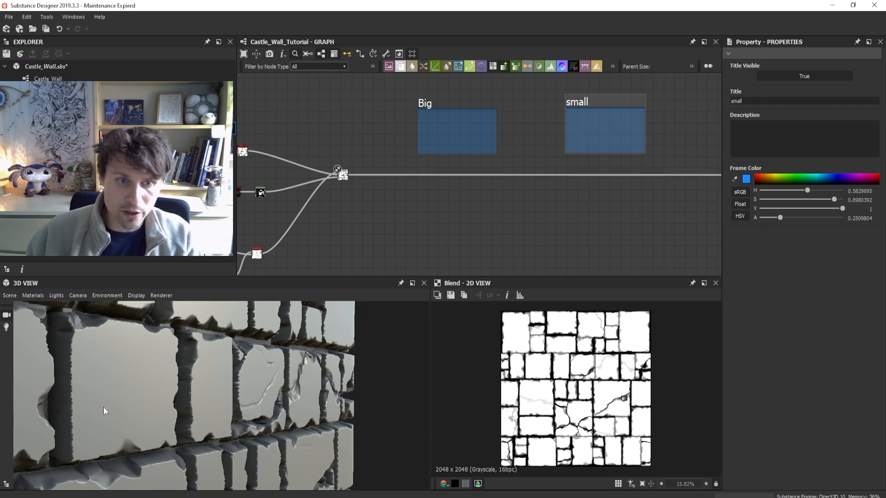
drag(128, 388, 123, 386)
scroll(122, 386, up, 2)
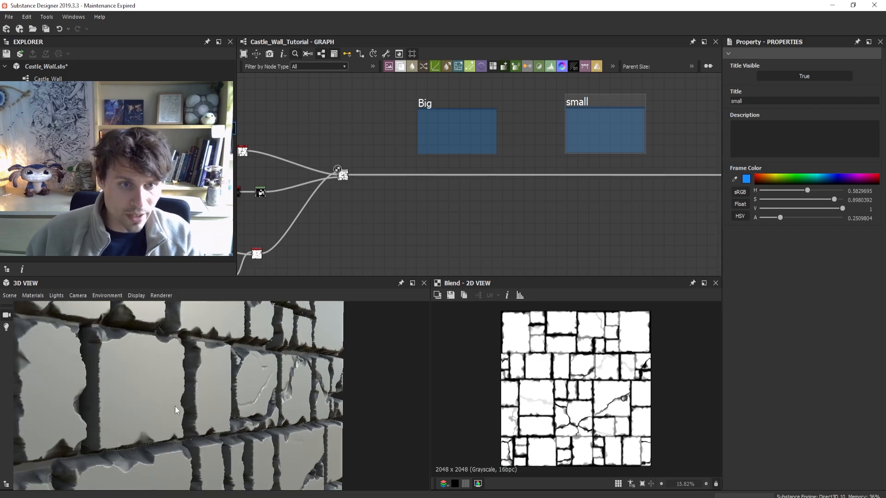
scroll(561, 183, down, 2)
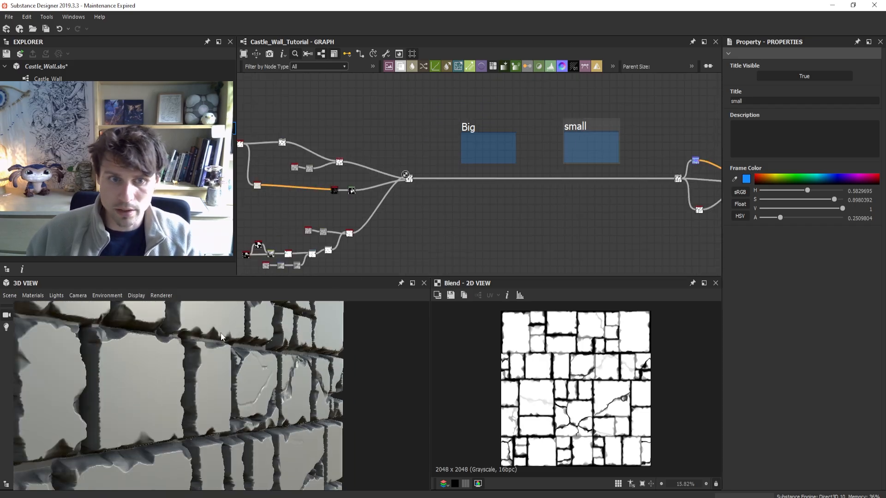
drag(127, 385, 179, 374)
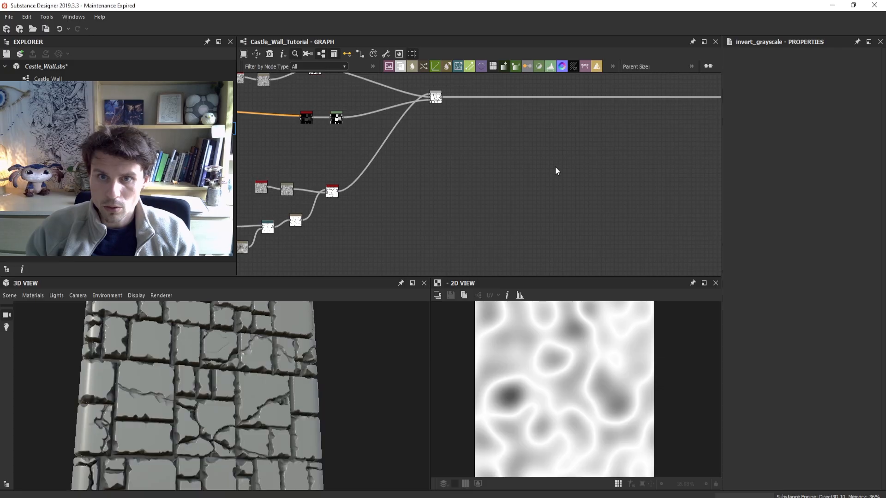
- Add a Tile Sampler node in the free graph space below the long connection and select it
scroll(463, 215, down, 2)
middle_drag(463, 226, 451, 217)
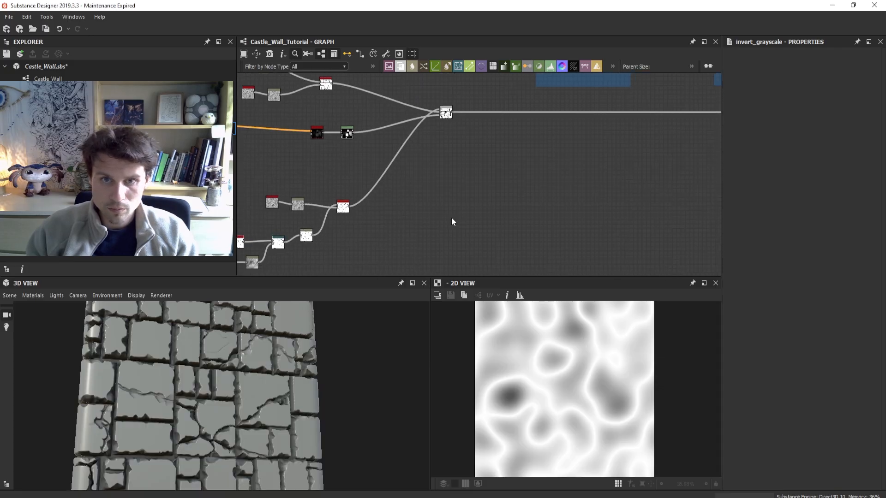
key(space)
text(tile)
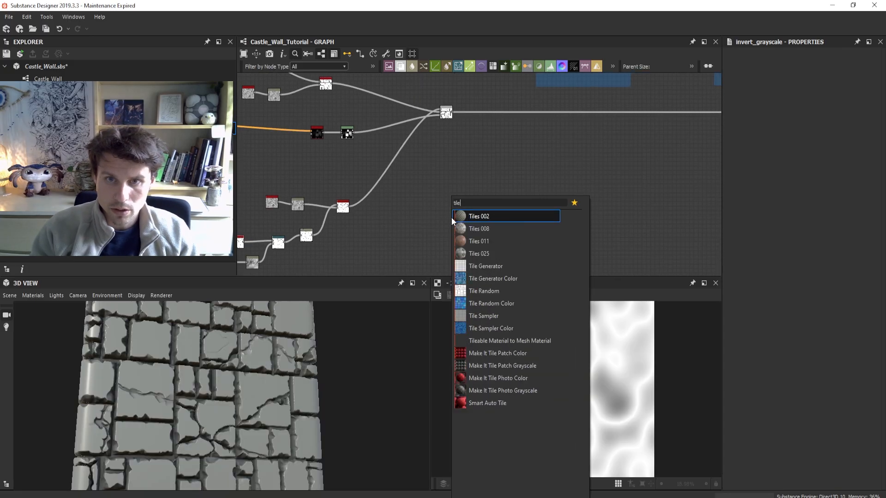
key(BackSpace)
key(BackSpace)
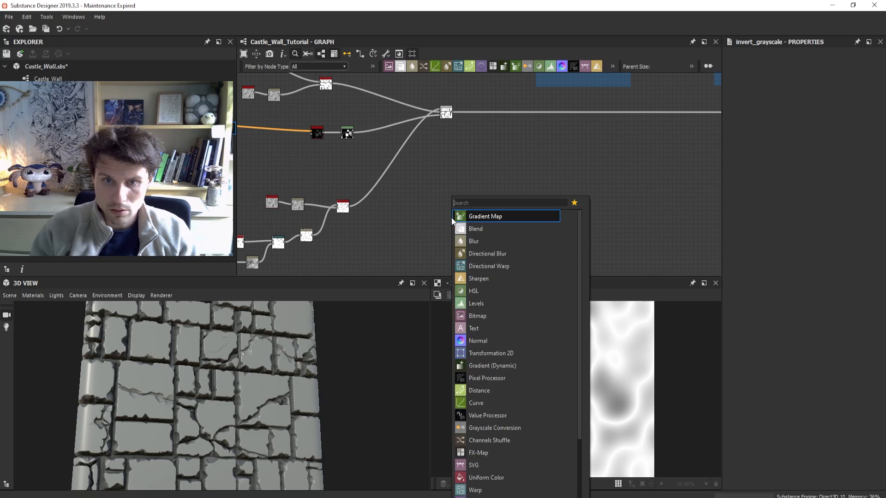
text(samp)
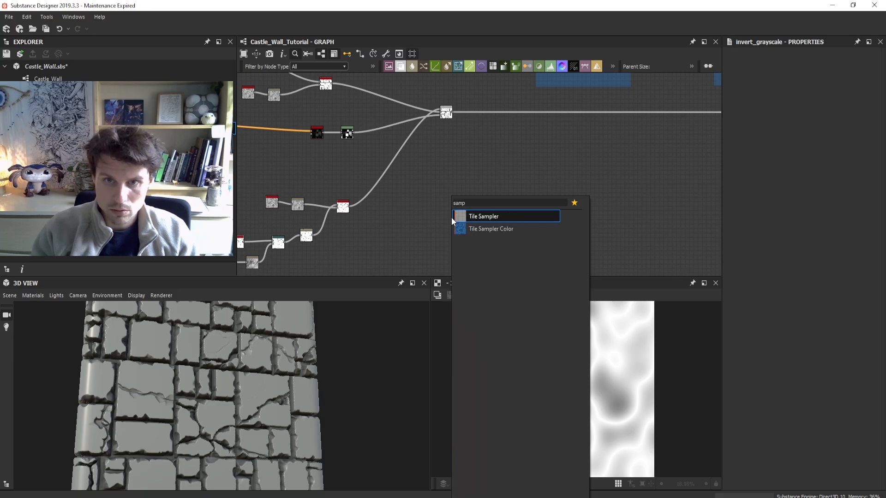
key(Return)
key(f)
key(space)
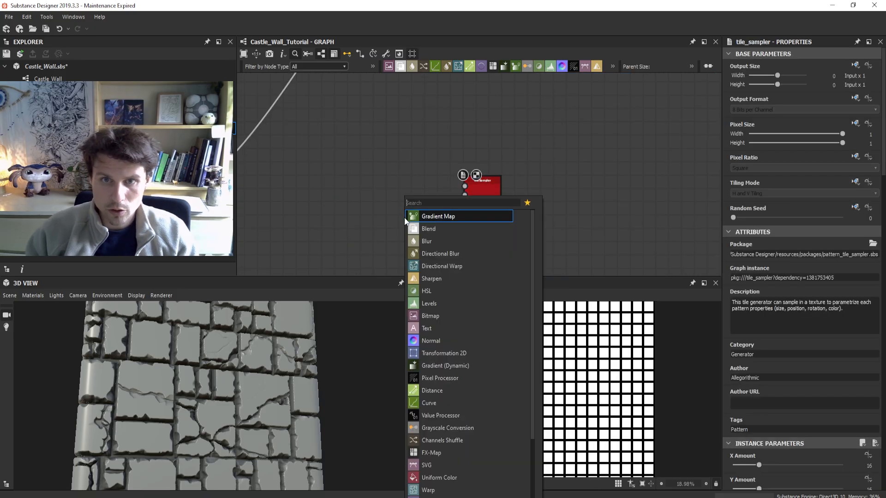
key(Escape)
click(477, 186)
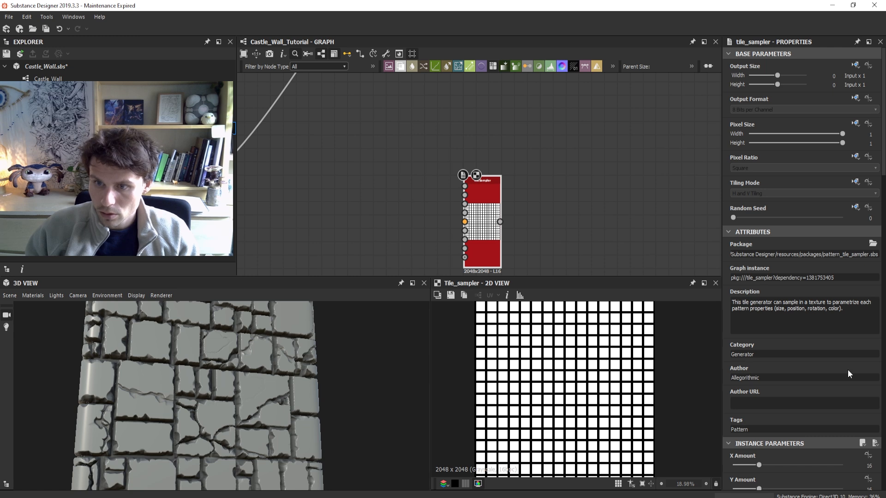
- Set the Tile Sampler's pattern to Paraboloid and review its blending mode options
scroll(848, 369, down, 5)
click(771, 380)
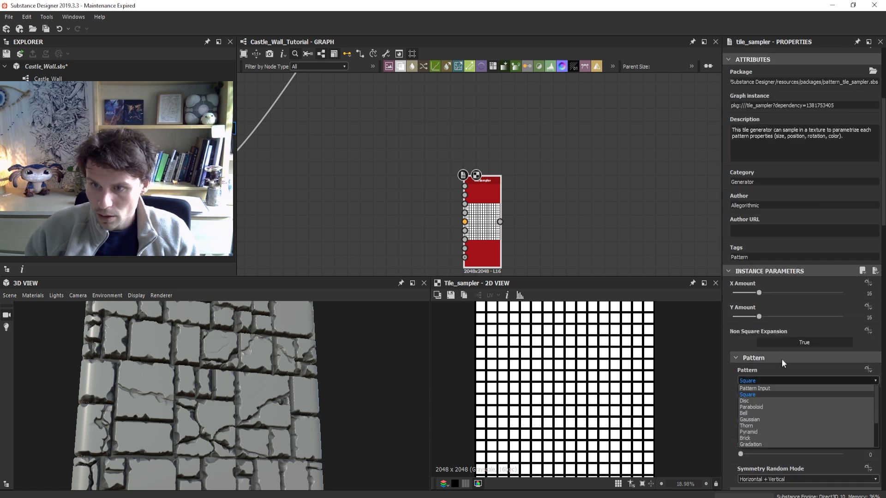
click(759, 403)
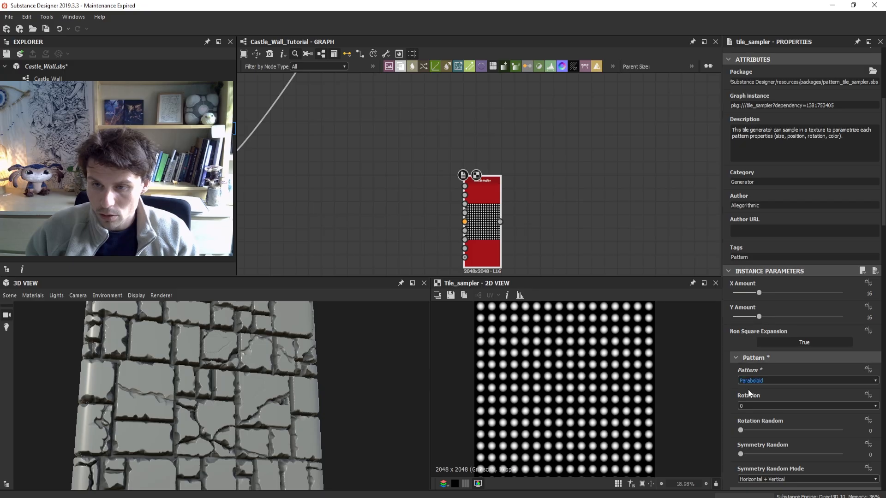
scroll(788, 375, down, 20)
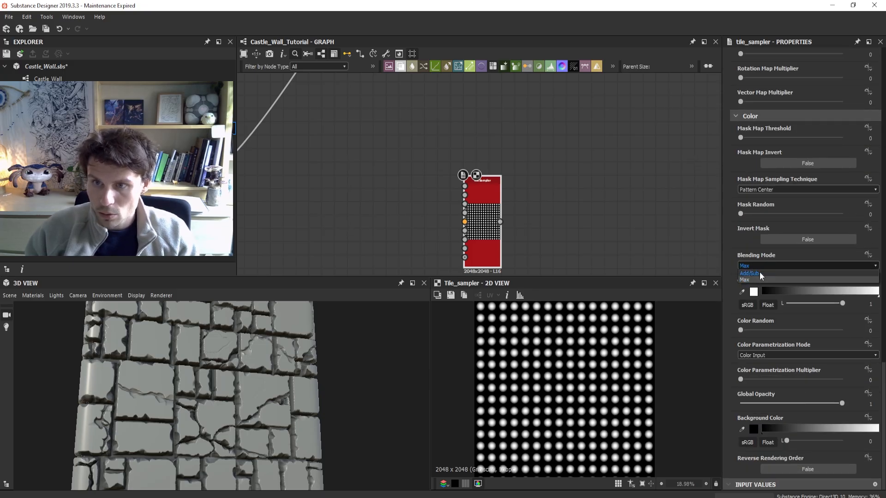
scroll(831, 308, up, 5)
scroll(832, 308, up, 10)
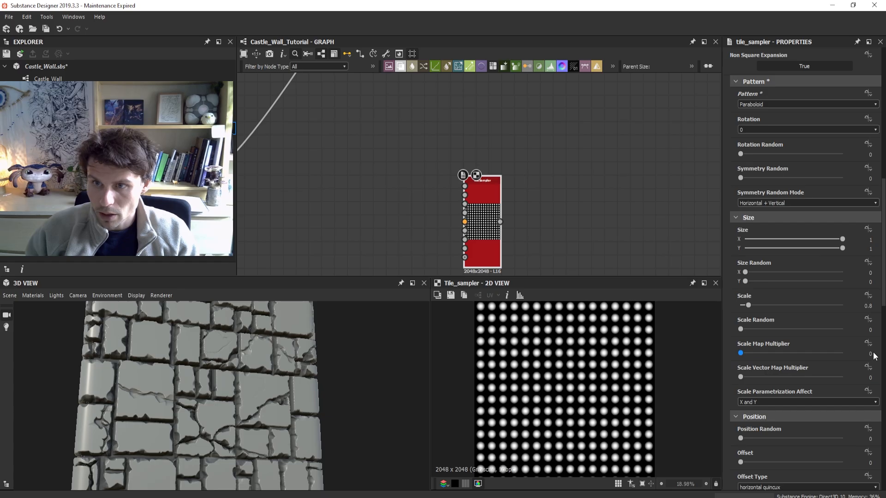
scroll(805, 282, up, 3)
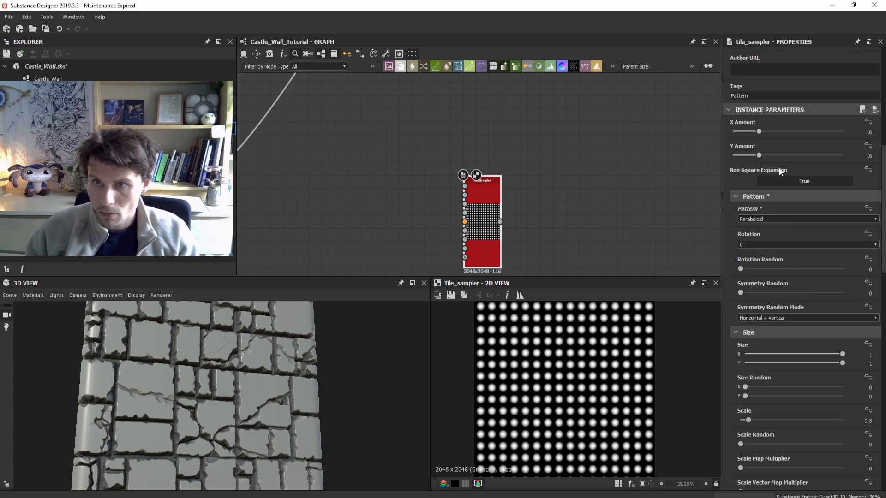
- Set the Tile Sampler's X and Y Amount to 9, Scale to 2.93, Scale Random to 0.22 and Position Random to 0.41
mouse_move(759, 132)
mouse_down()
mouse_move(743, 131)
mouse_move(740, 154)
mouse_move(747, 133)
mouse_up()
scroll(822, 300, down, 1)
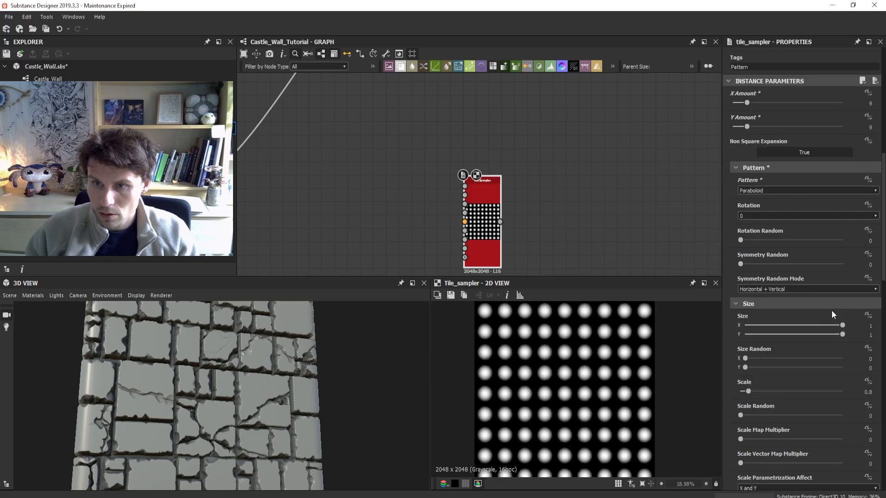
drag(773, 394, 750, 389)
drag(740, 151, 770, 164)
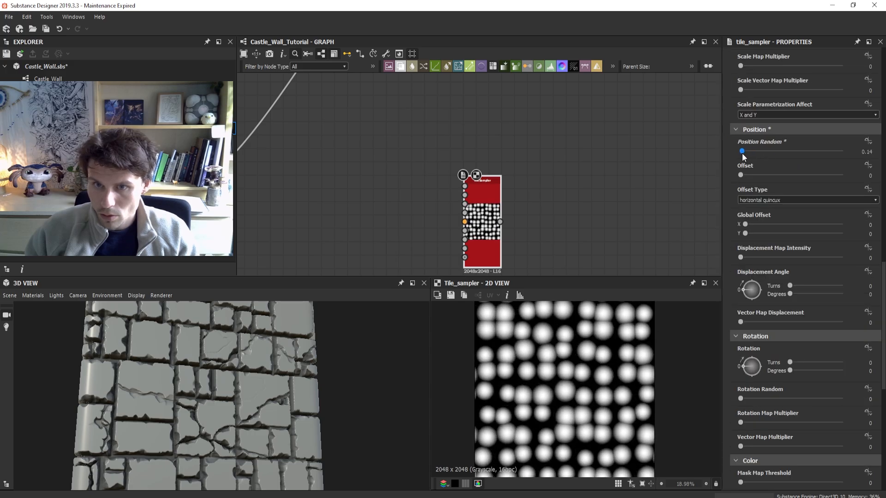
scroll(744, 155, up, 3)
scroll(533, 189, up, 2)
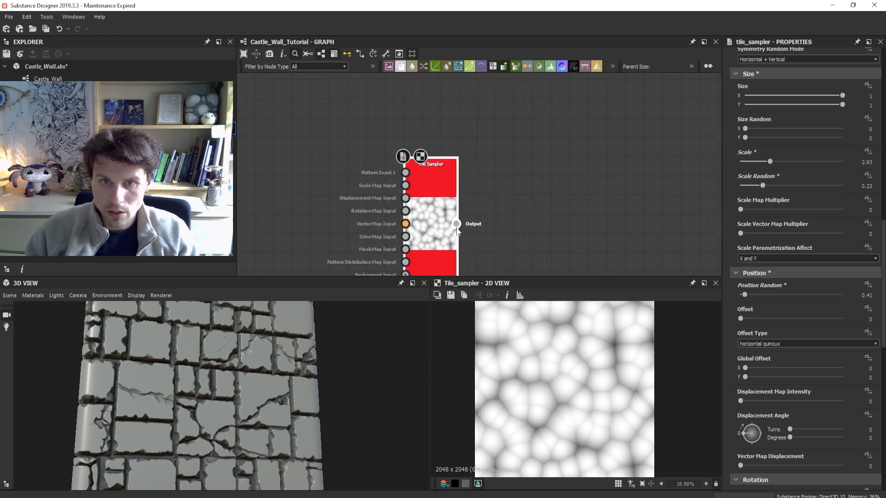
- Add an Invert Grayscale node fed by the Tile Sampler's output and examine the inverted cell pattern
drag(455, 224, 541, 216)
text(inve)
key(Return)
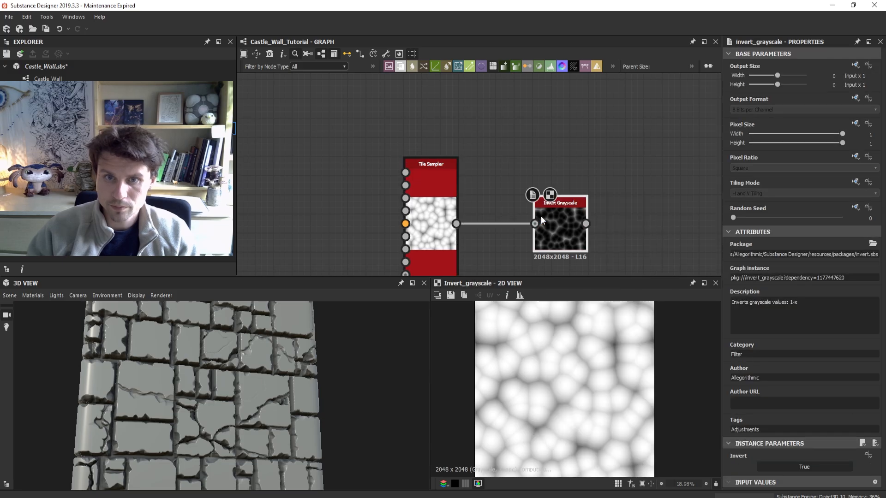
scroll(560, 385, down, 1)
scroll(560, 386, up, 1)
scroll(560, 386, up, 1)
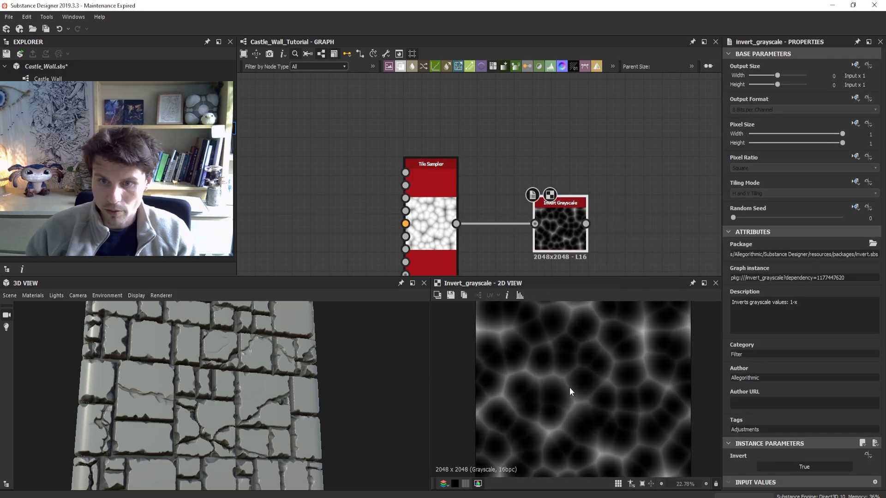
- Flatten the Tile Sampler's cells using Size Y 0.71, Size Random X 0.06, Scale 3.29, Scale Random 0.43 and a higher Y Amount
click(416, 227)
scroll(752, 402, down, 5)
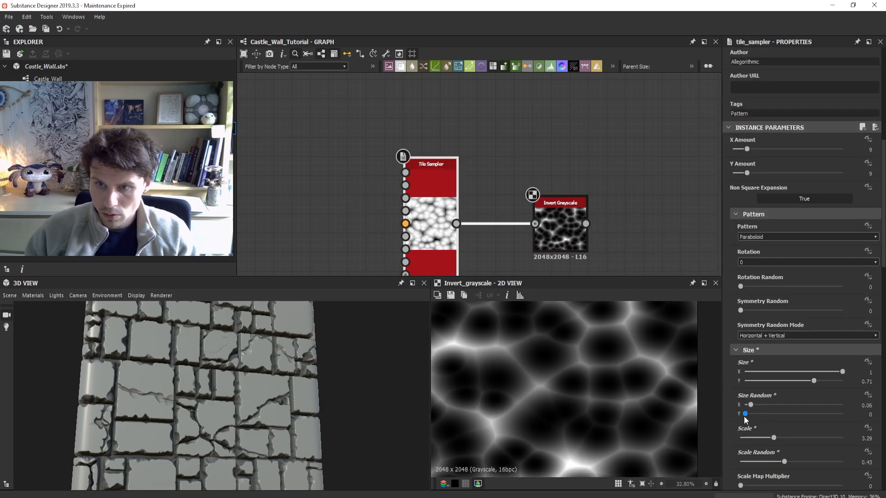
drag(746, 414, 761, 417)
scroll(800, 375, up, 5)
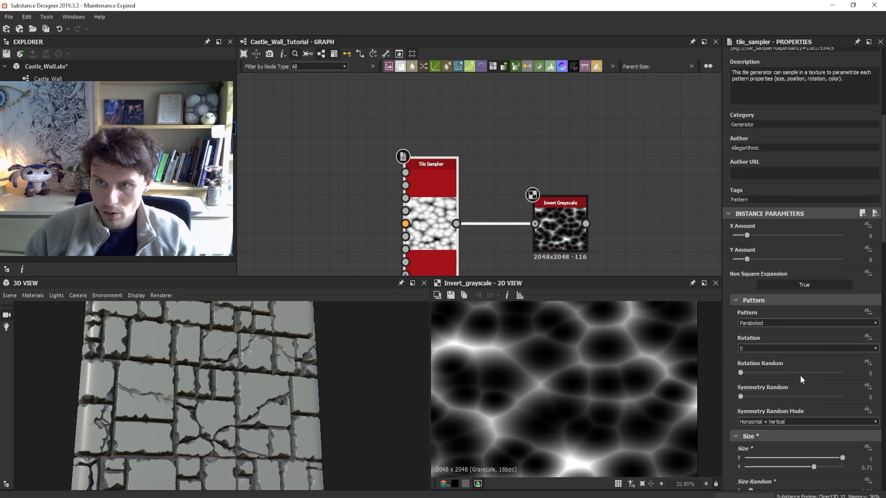
drag(747, 292, 755, 292)
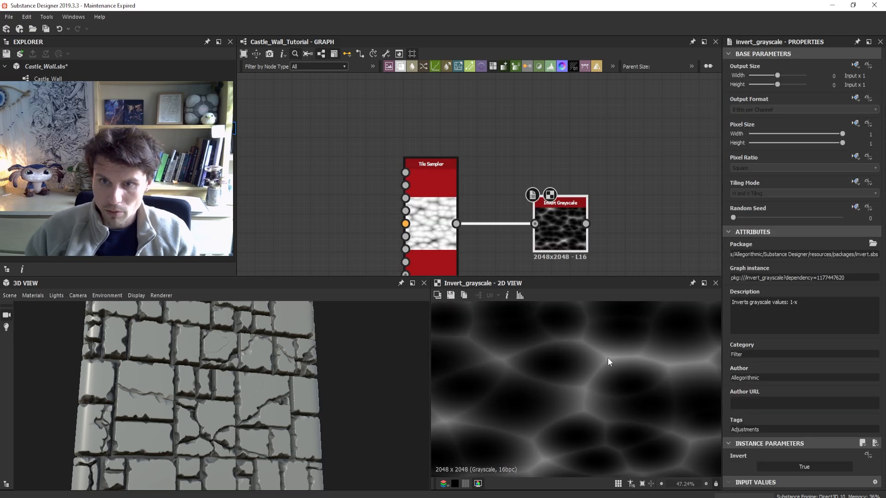
- Blend the Invert Grayscale pattern over the wall height at 0.22 opacity, using the new Blend node placed just after the existing ones
scroll(565, 365, down, 1)
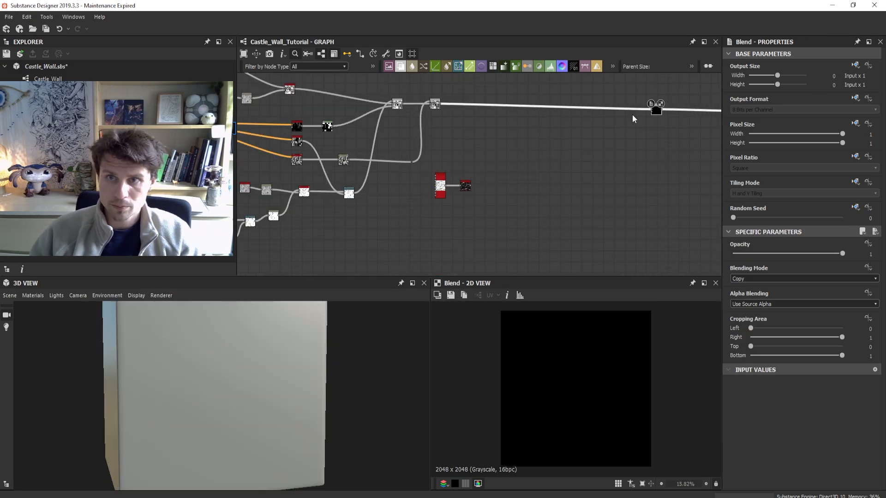
drag(632, 114, 500, 109)
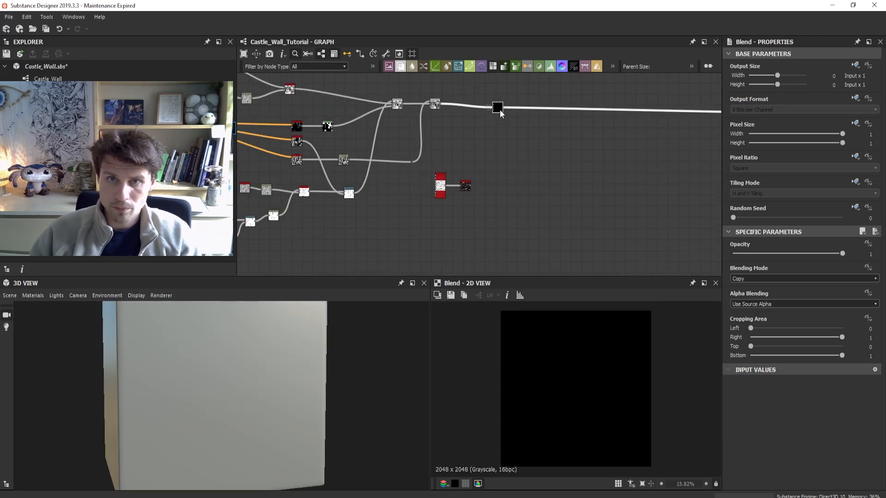
scroll(498, 113, up, 3)
drag(450, 261, 499, 87)
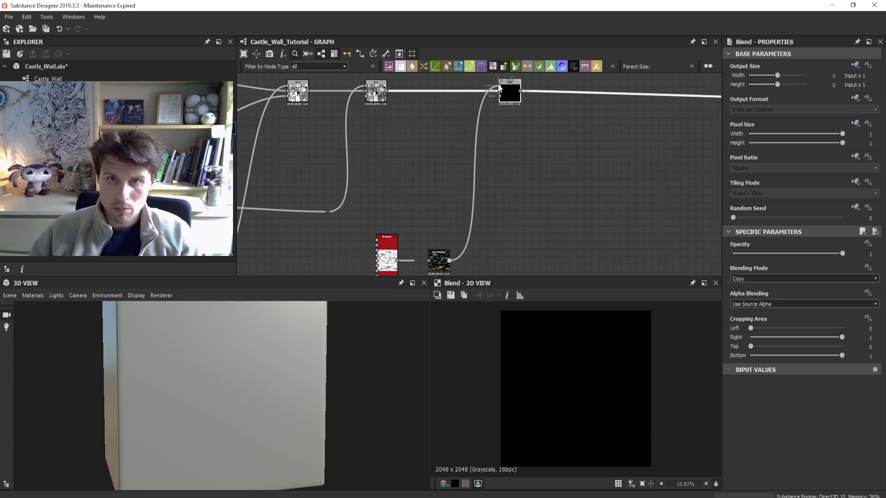
drag(282, 377, 338, 390)
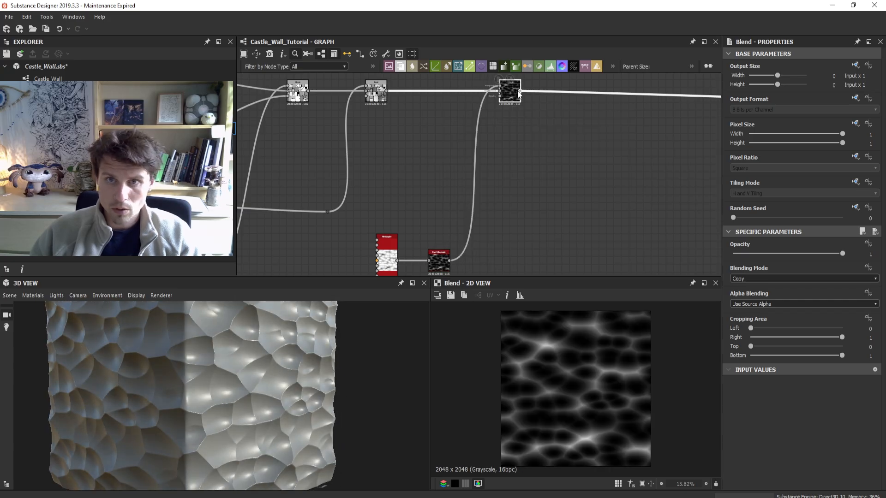
drag(842, 253, 757, 254)
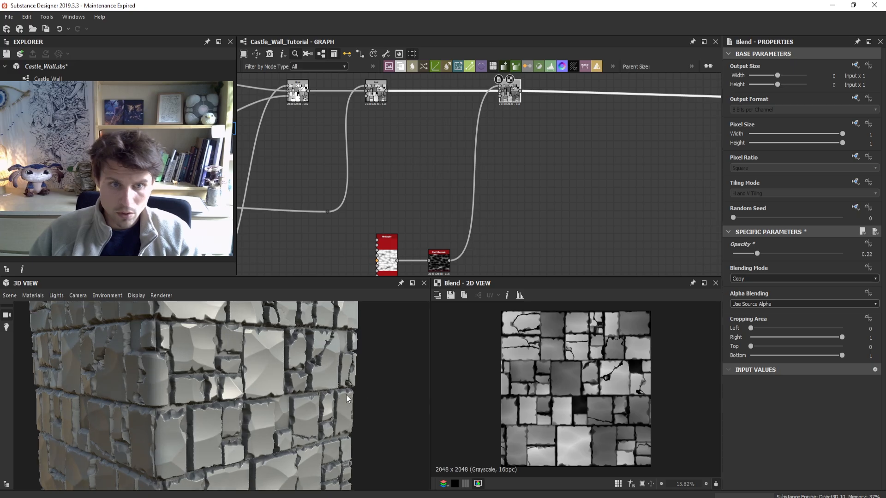
drag(347, 400, 254, 400)
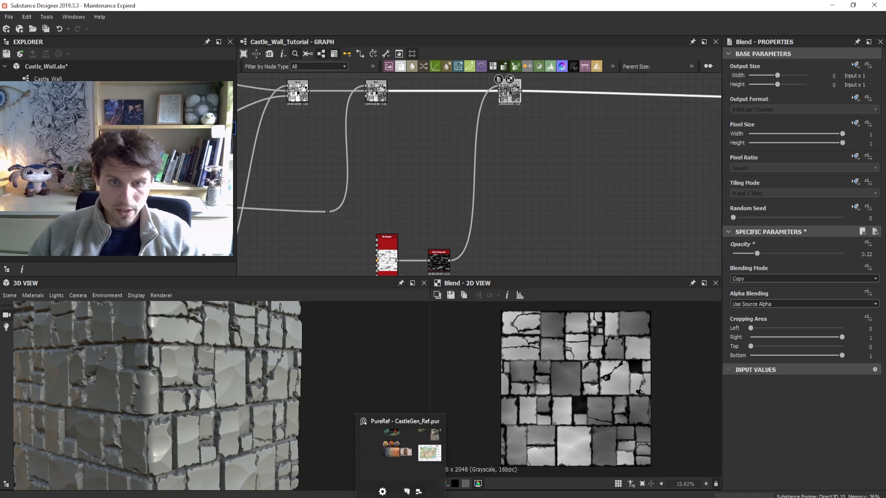
- Switch to the PureRef reference board, examine the stones around the wooden door, and compare them with the inverted cell pattern
click(413, 443)
drag(497, 426, 497, 278)
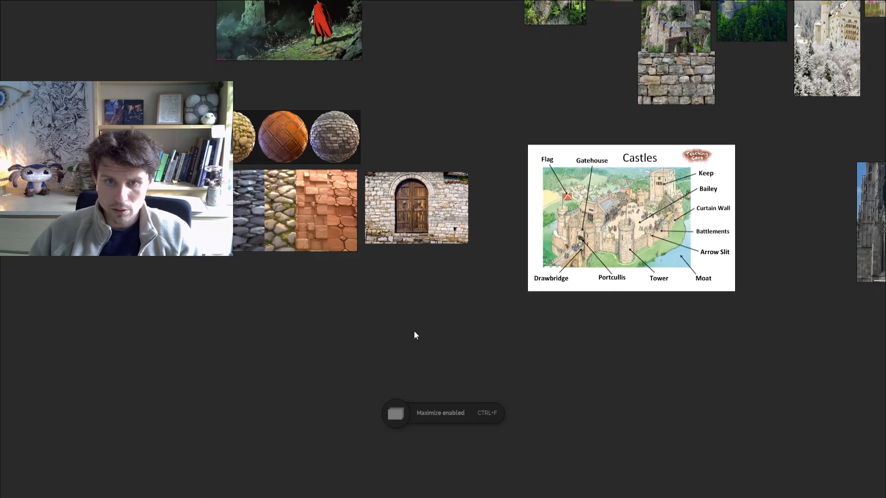
double_click(414, 171)
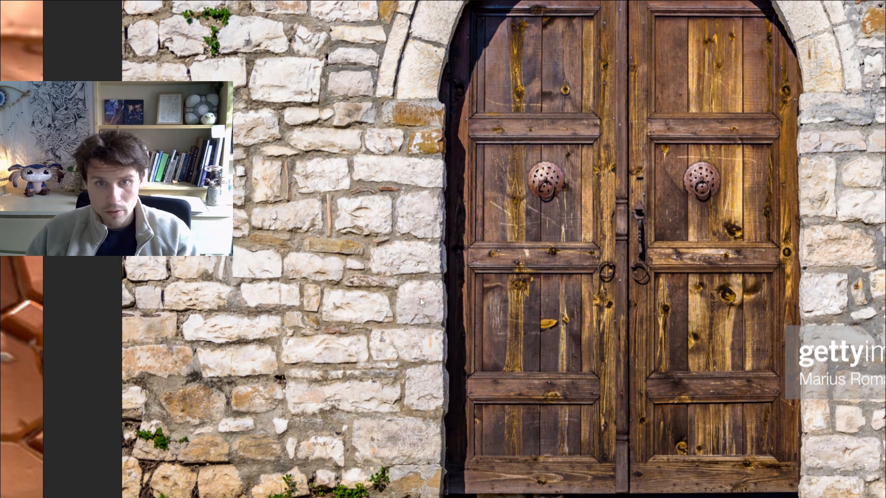
key(alt+Tab)
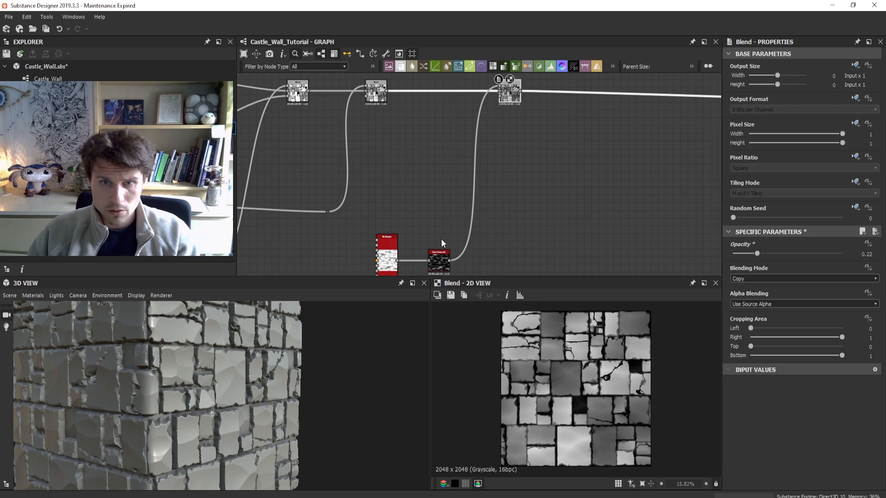
drag(357, 342, 342, 343)
double_click(436, 255)
scroll(573, 383, up, 2)
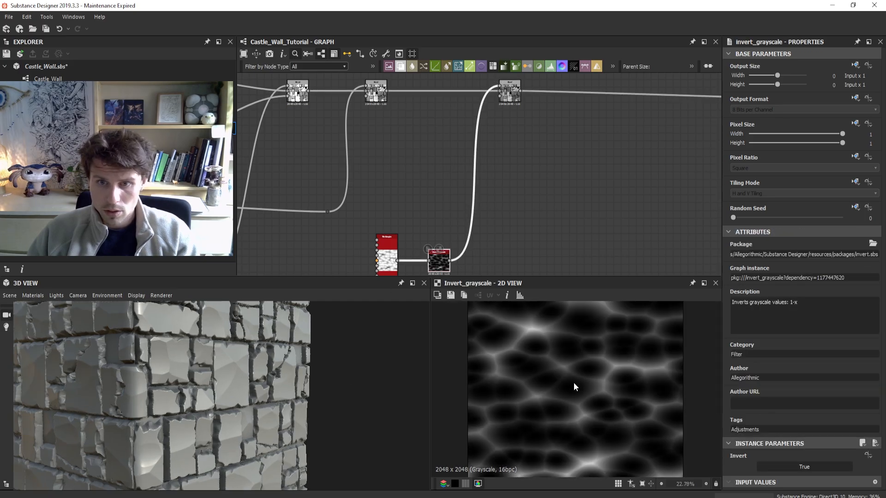
key(alt+Tab)
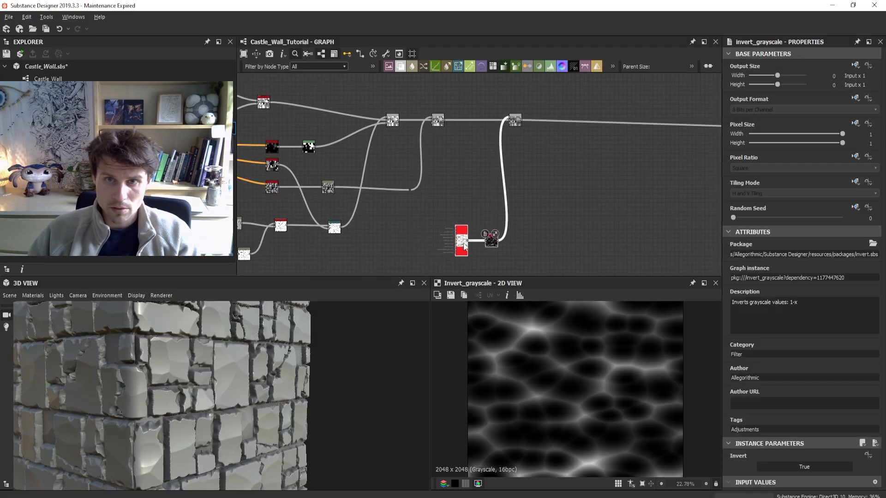
- Move the last Blend node farther along the chain and reposition the Tile Sampler and Invert Grayscale pair beneath it
drag(464, 247, 468, 249)
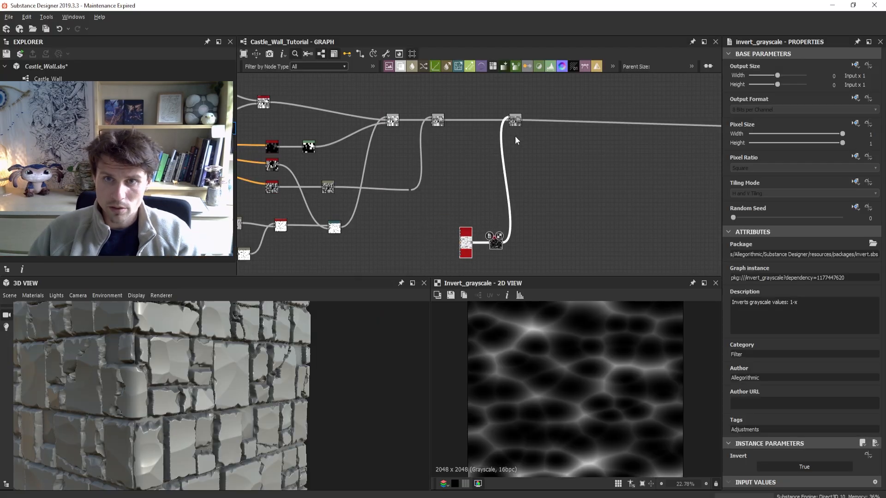
drag(517, 123, 541, 125)
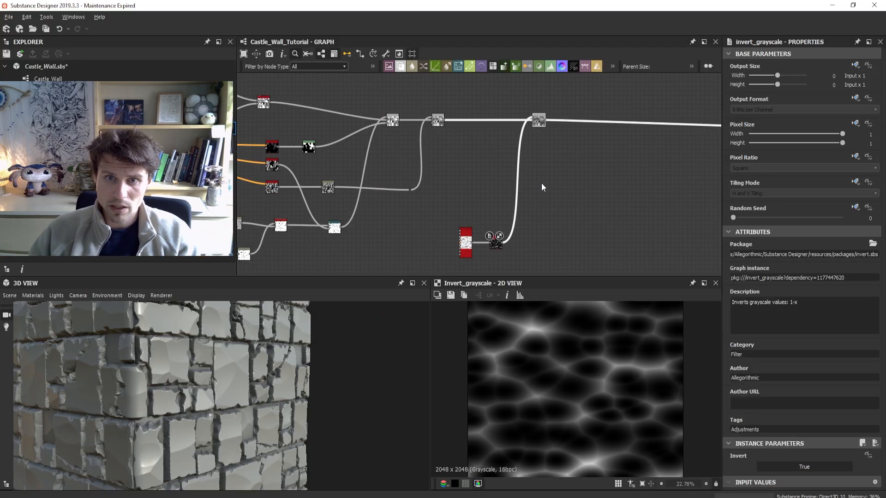
drag(540, 201, 475, 250)
click(579, 217)
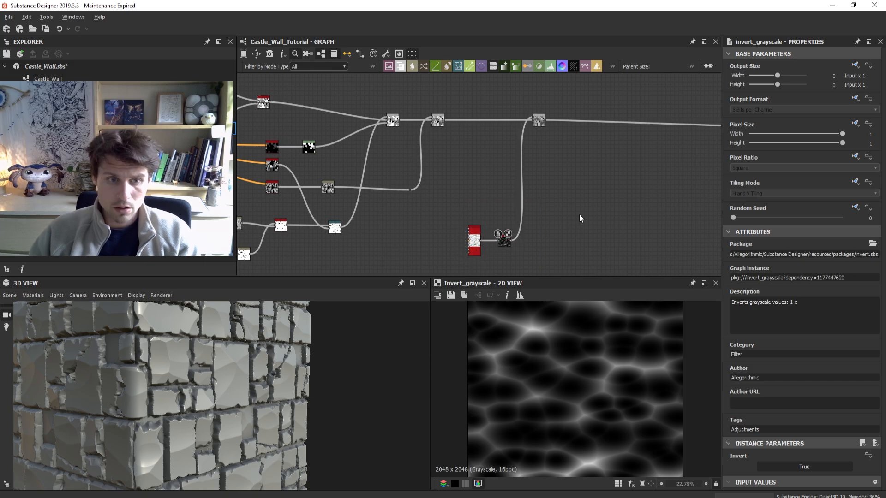
scroll(247, 361, down, 3)
drag(243, 362, 208, 362)
scroll(208, 363, up, 5)
click(507, 242)
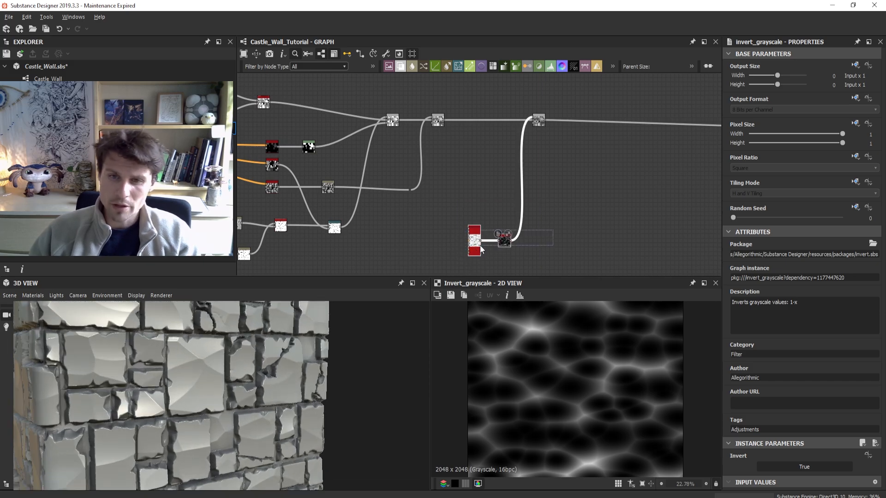
drag(477, 248, 488, 251)
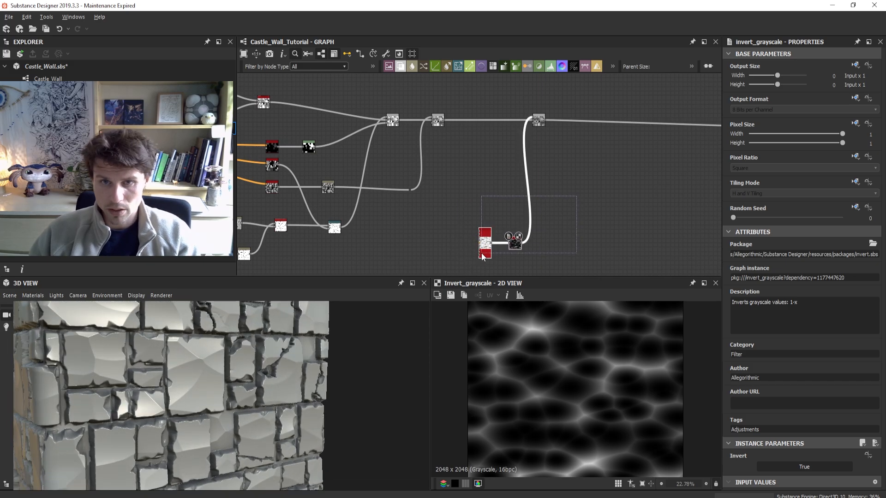
- Realign the last Blend node, the dot node after the Blur, and the Tile Sampler and Invert Grayscale pair, and slightly enlarge the preview panes
drag(540, 121, 544, 117)
mouse_move(259, 374)
mouse_down()
mouse_move(217, 376)
mouse_move(257, 371)
mouse_up()
scroll(238, 370, down, 3)
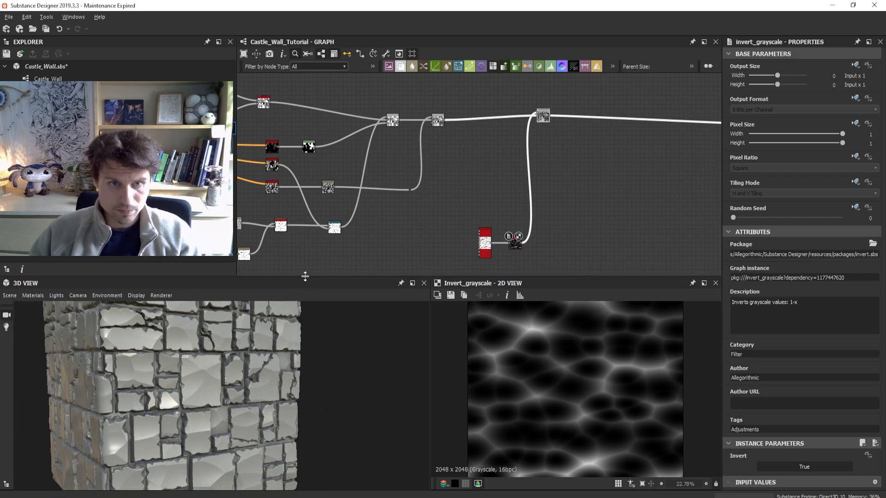
drag(305, 276, 305, 266)
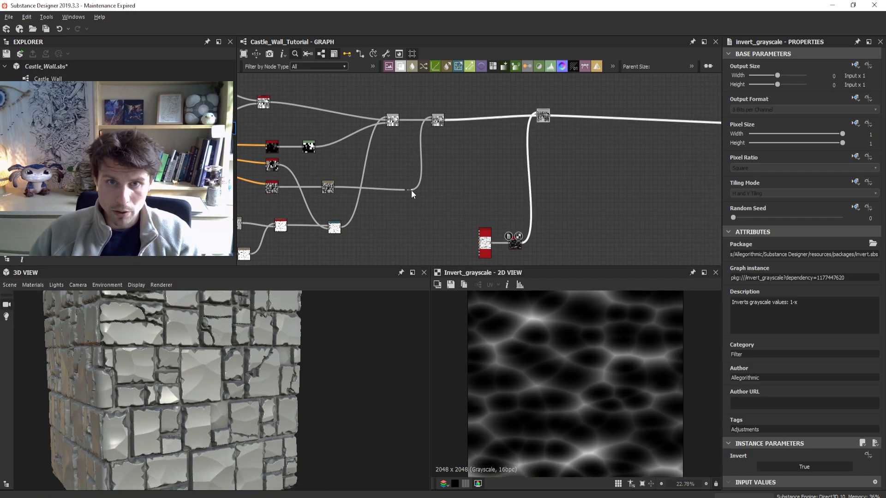
drag(411, 190, 402, 187)
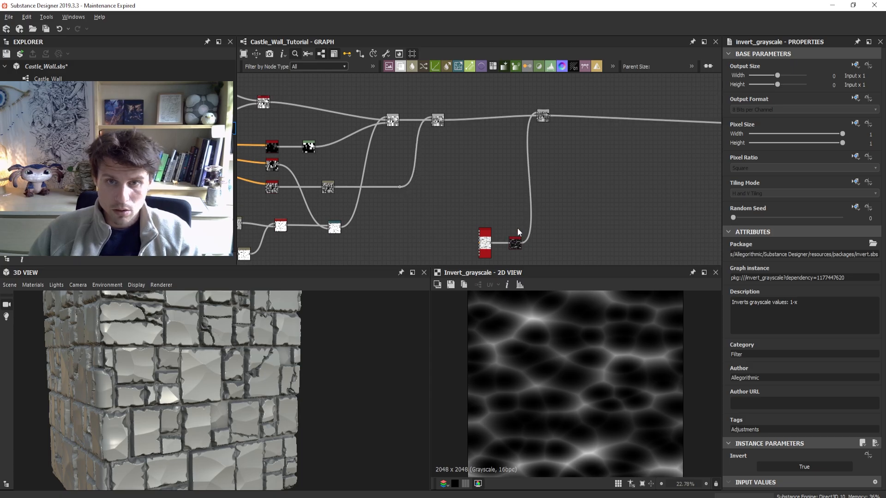
drag(535, 215, 503, 230)
middle_drag(440, 244, 491, 220)
click(355, 215)
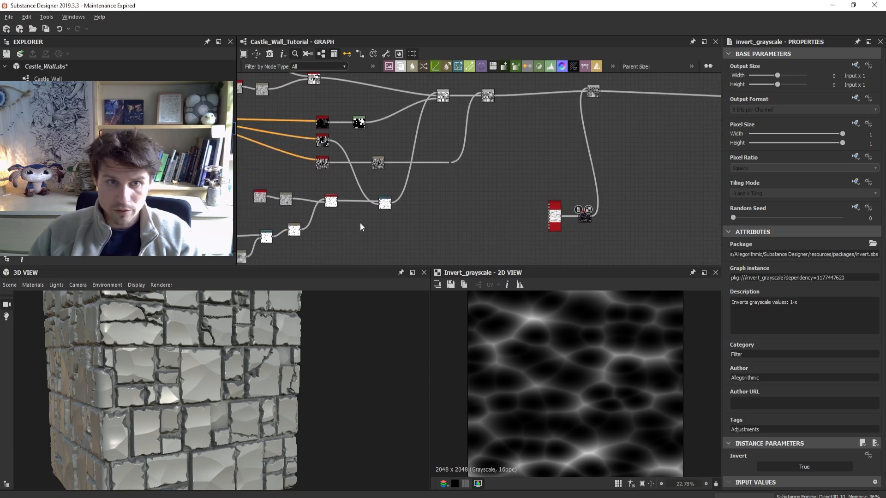
- Duplicate the Flood Fill to Gradient node that feeds the Blur and place the copy before the Tile Sampler
scroll(326, 173, up, 4)
middle_drag(369, 146, 428, 166)
scroll(373, 187, up, 3)
click(387, 185)
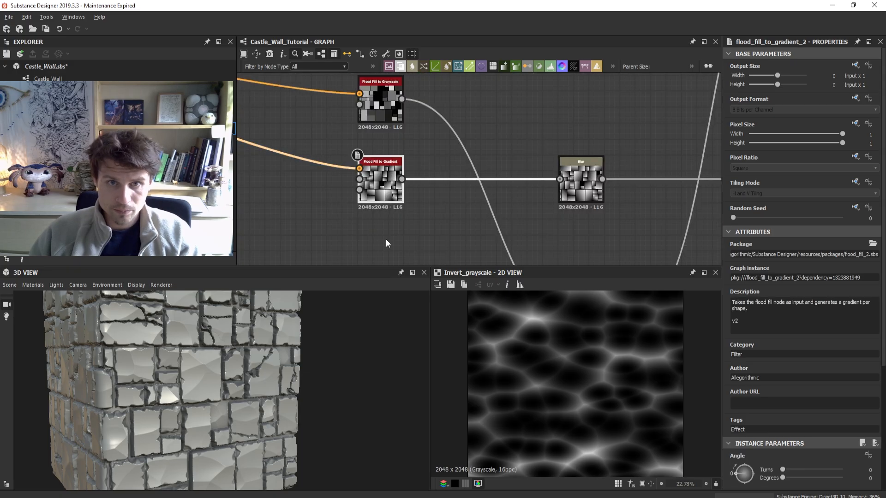
key(ctrl+d)
scroll(434, 221, down, 5)
middle_drag(436, 220, 374, 150)
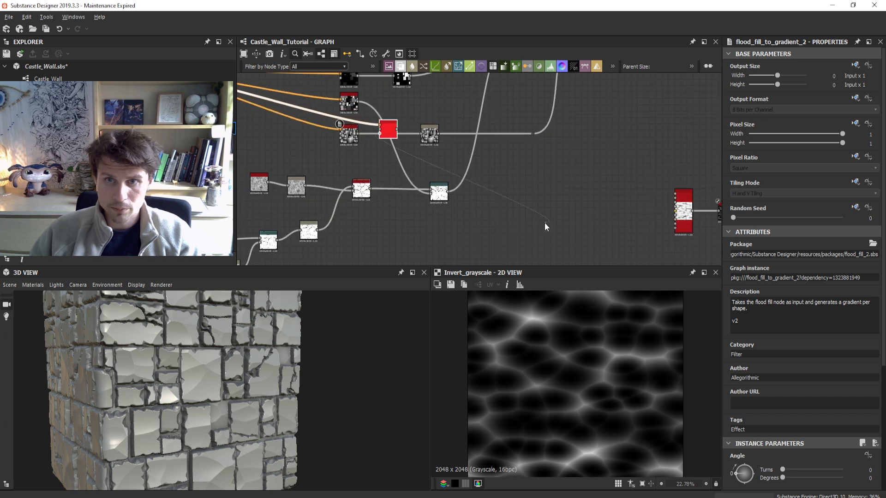
drag(388, 132, 597, 245)
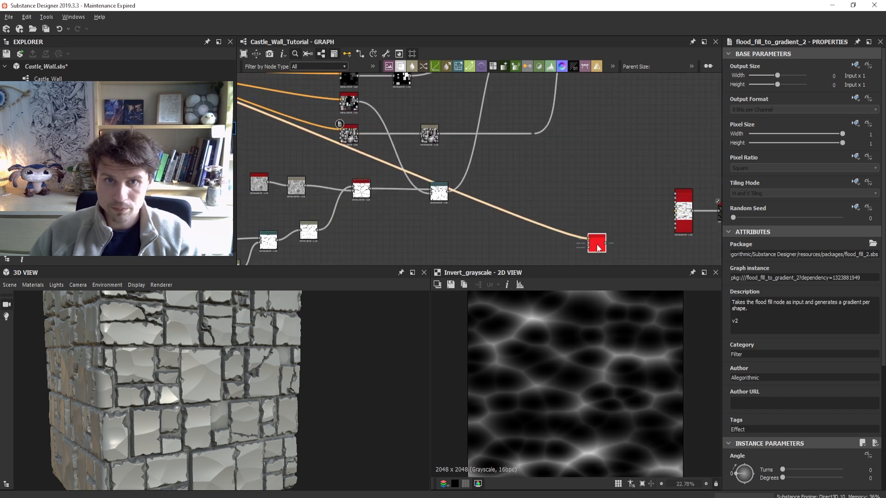
- Preview the duplicated Flood Fill to Gradient node and shift it farther away from the Tile Sampler
double_click(595, 243)
middle_drag(595, 243, 501, 203)
scroll(818, 391, down, 3)
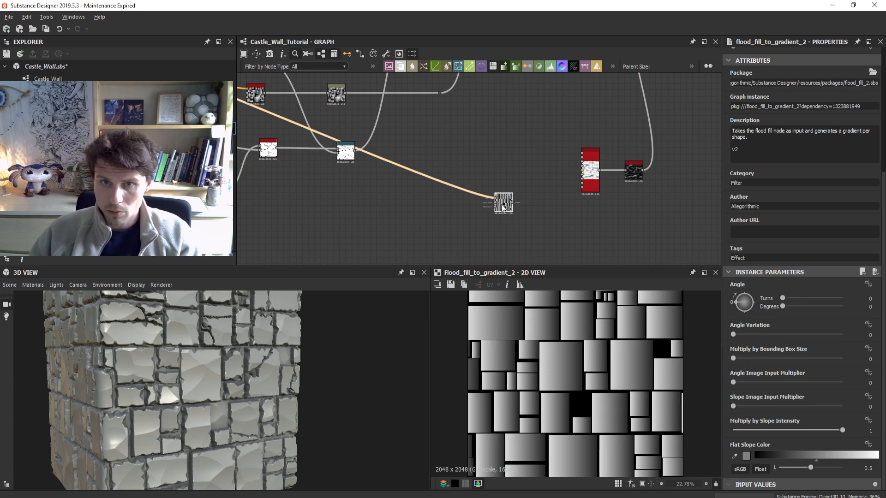
drag(502, 208, 478, 183)
scroll(500, 203, up, 2)
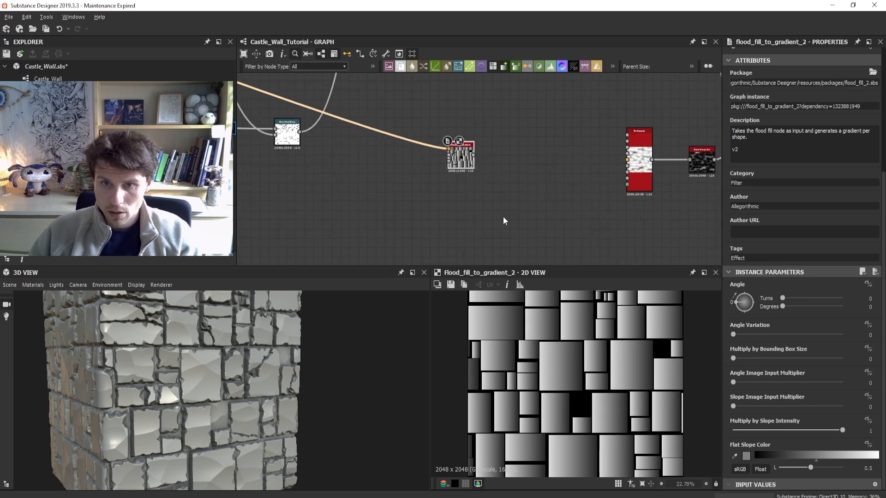
- Add a Blend node beside the duplicated Flood Fill to Gradient and connect the gradient to its foreground input
middle_drag(534, 219, 504, 217)
click(489, 198)
key(space)
text(bl)
key(Return)
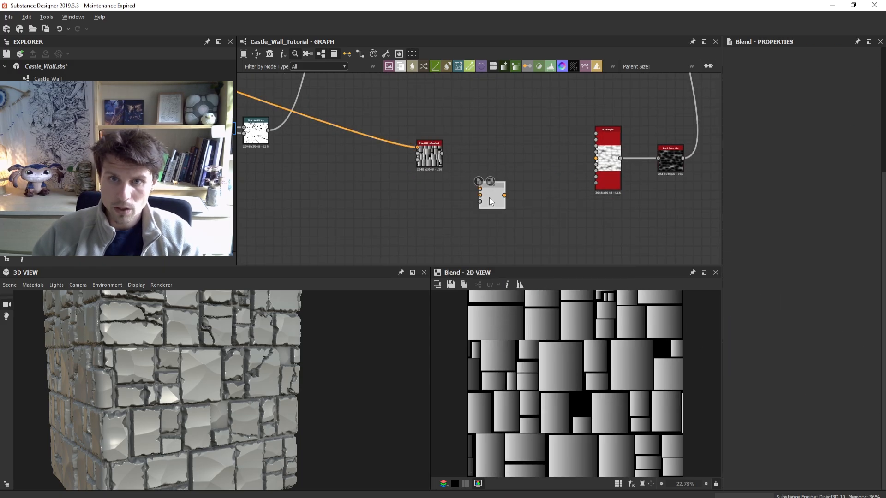
drag(485, 195, 512, 186)
scroll(436, 154, up, 2)
drag(447, 154, 512, 186)
- Duplicate that gradient node as the Blend's background input and set the copy's Angle to 0.49 turns (177 degrees)
click(428, 161)
key(ctrl+d)
double_click(415, 238)
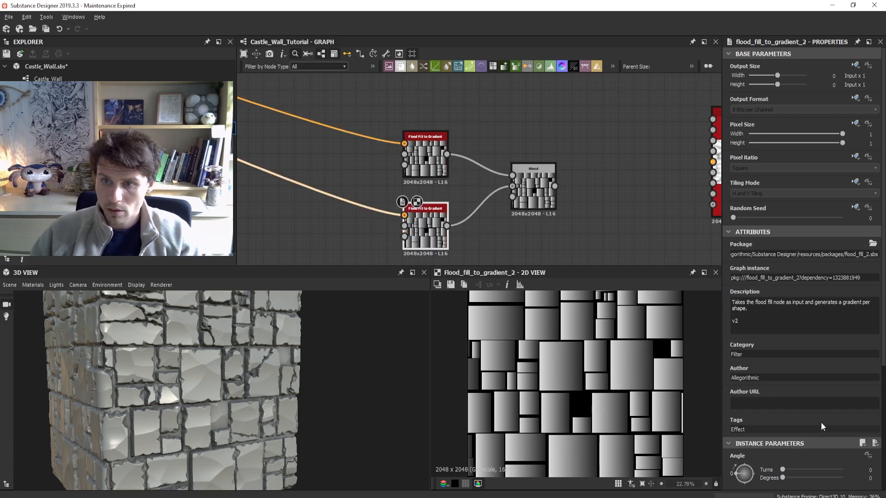
scroll(821, 422, down, 5)
drag(736, 302, 781, 301)
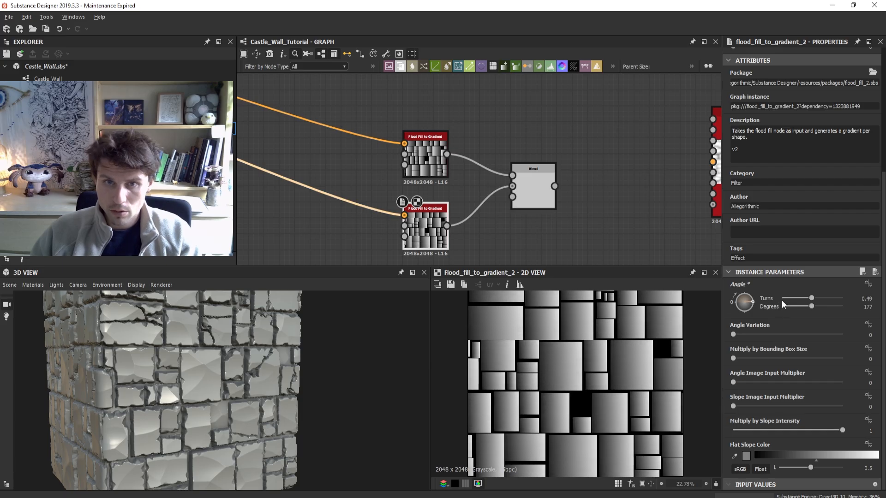
- Try varying the new Blend's opacity and using the Overlay, Multiply, Add (Linear Dodge) and Add Sub modes on the two gradients
double_click(533, 190)
scroll(597, 397, up, 5)
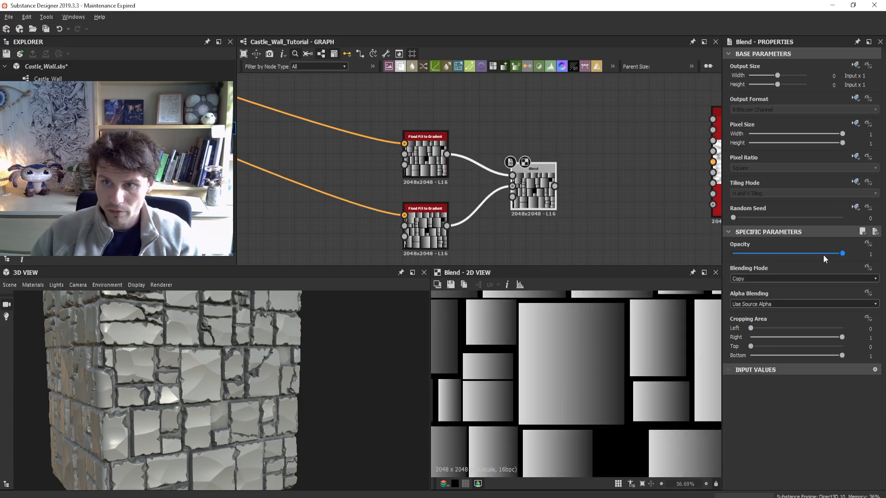
drag(834, 255, 878, 266)
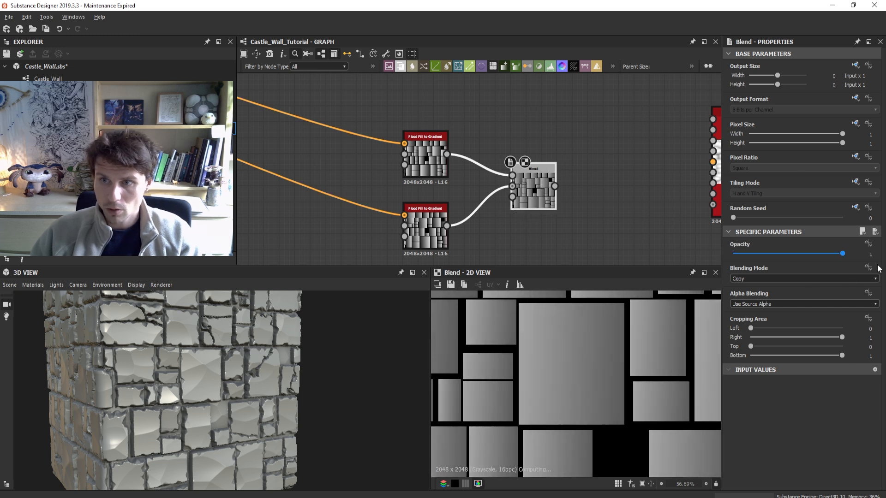
click(875, 279)
click(821, 336)
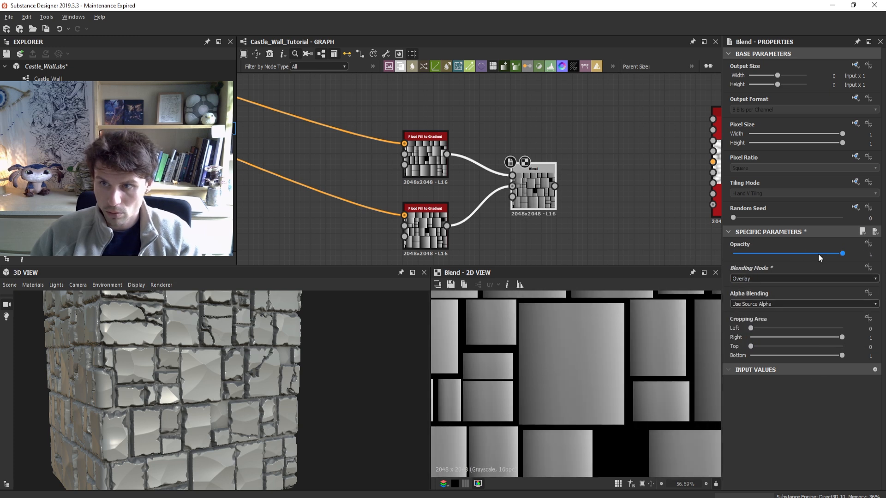
click(797, 279)
click(793, 325)
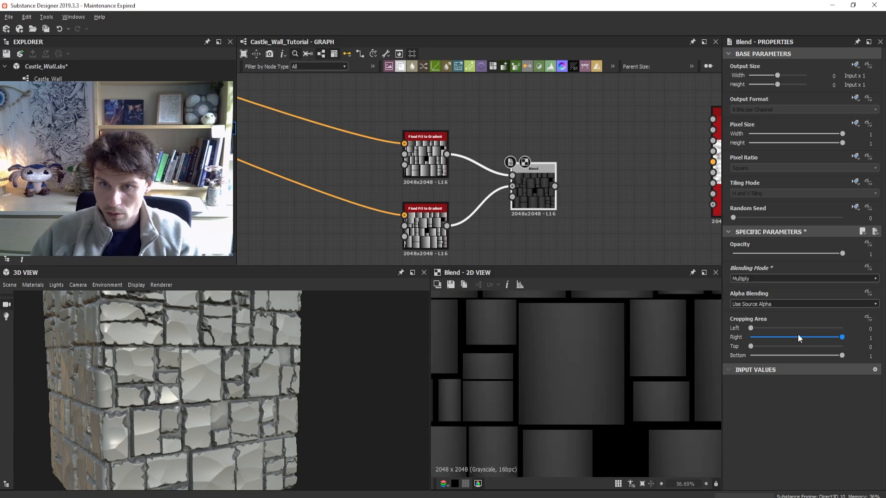
click(766, 279)
click(769, 287)
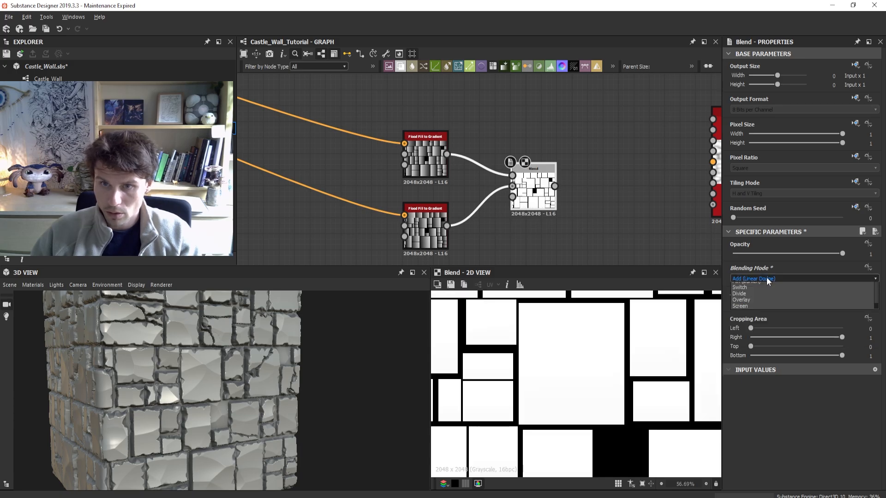
click(766, 278)
click(768, 305)
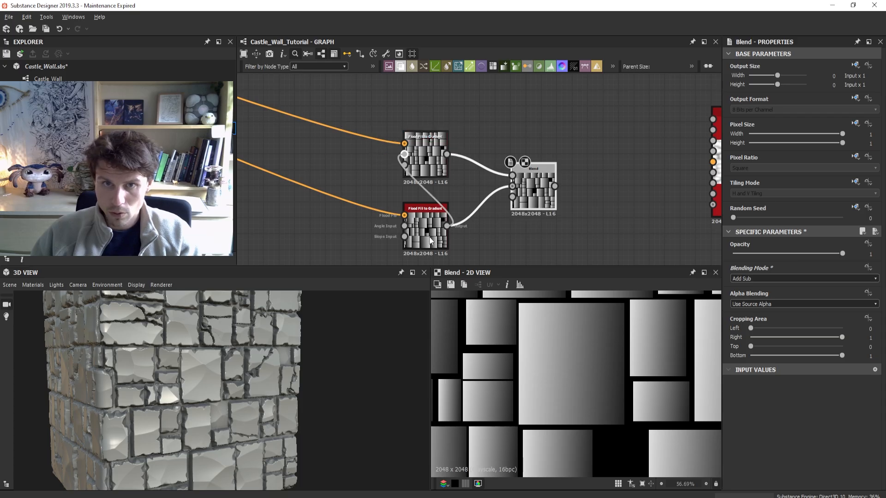
- Try blending the two opposing gradients in Copy mode with an opacity of 0.5
click(423, 176)
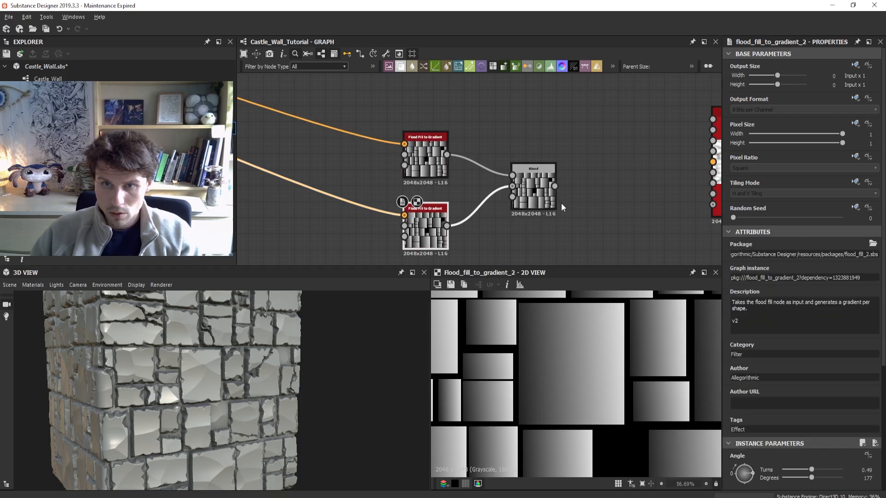
click(551, 203)
click(788, 279)
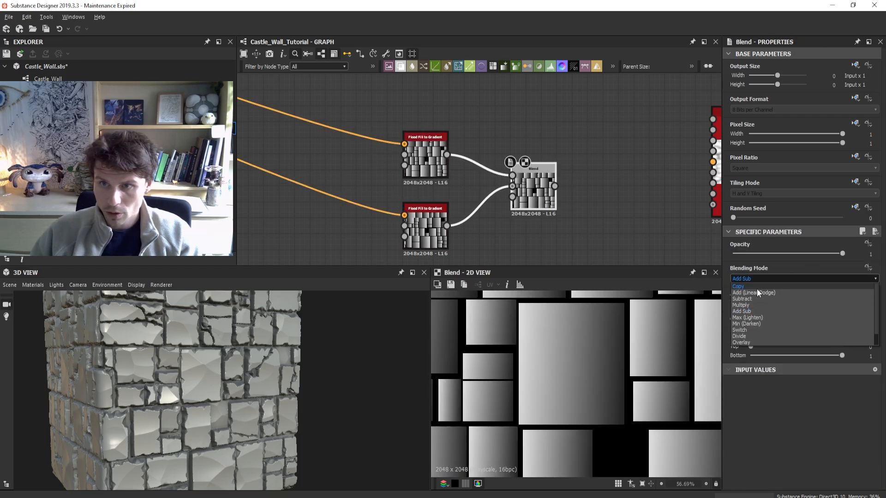
click(756, 286)
double_click(851, 253)
text(0.5)
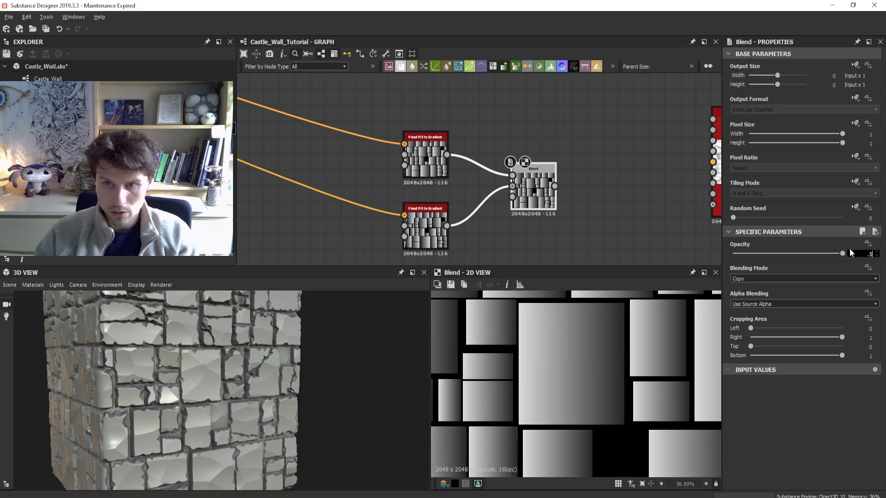
key(Return)
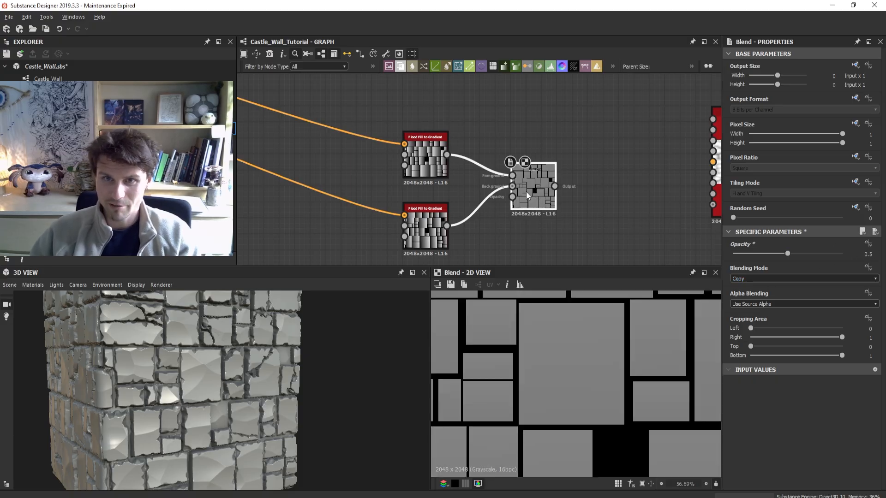
- Compare the flipped gradient with the Blend and try the Min (Darken) and Max (Lighten) modes at 0.5 opacity
double_click(429, 229)
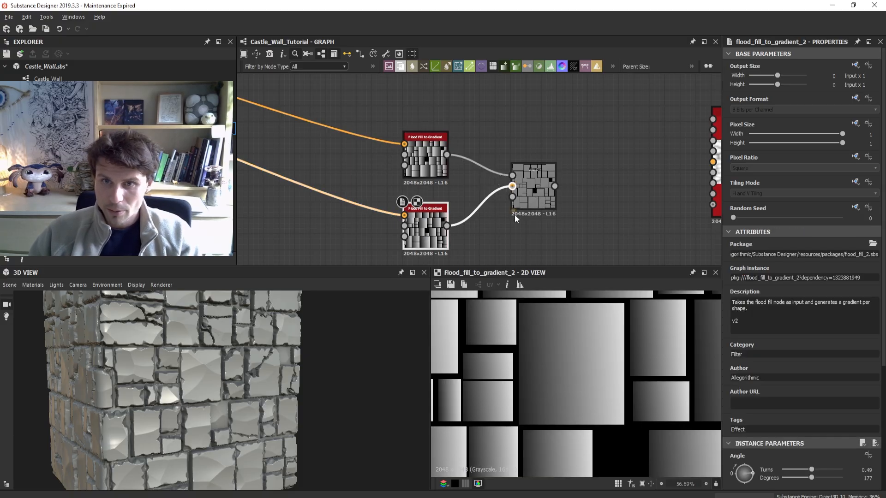
double_click(530, 196)
click(779, 278)
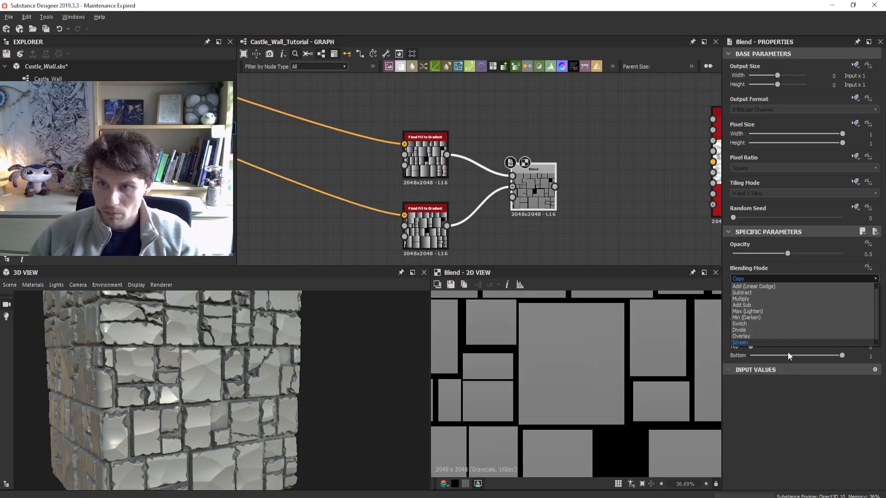
click(775, 316)
click(761, 280)
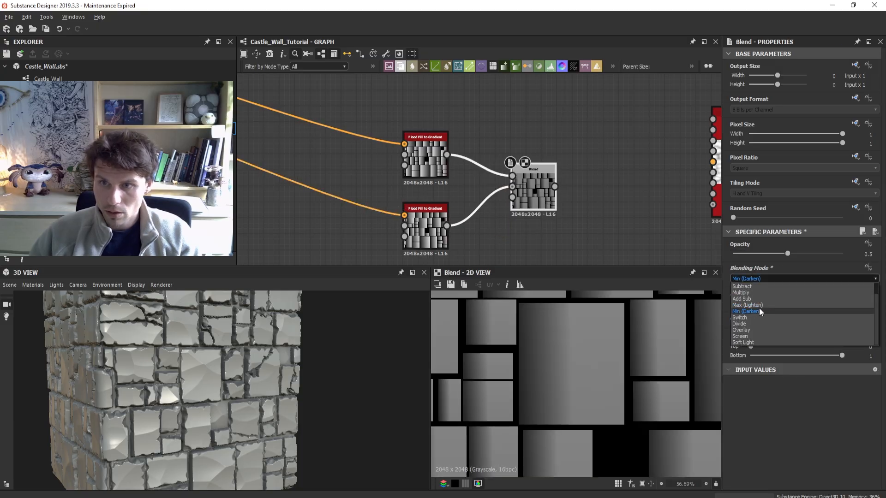
click(760, 308)
click(760, 307)
- Combine the two opposing gradients in Min (Darken) mode with the Blend's opacity at full strength
click(598, 260)
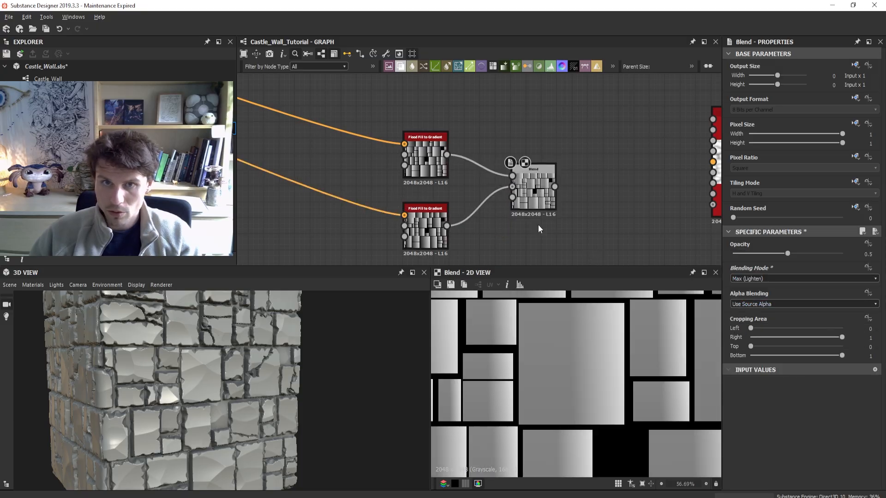
click(774, 280)
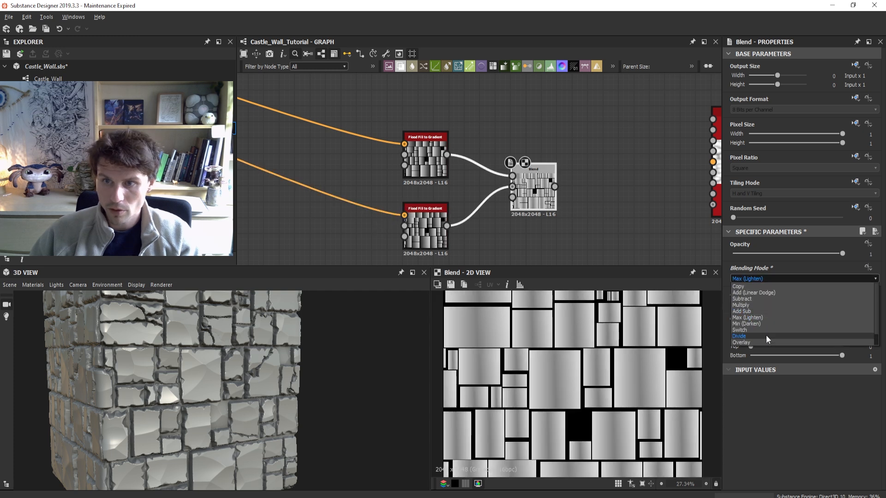
click(766, 325)
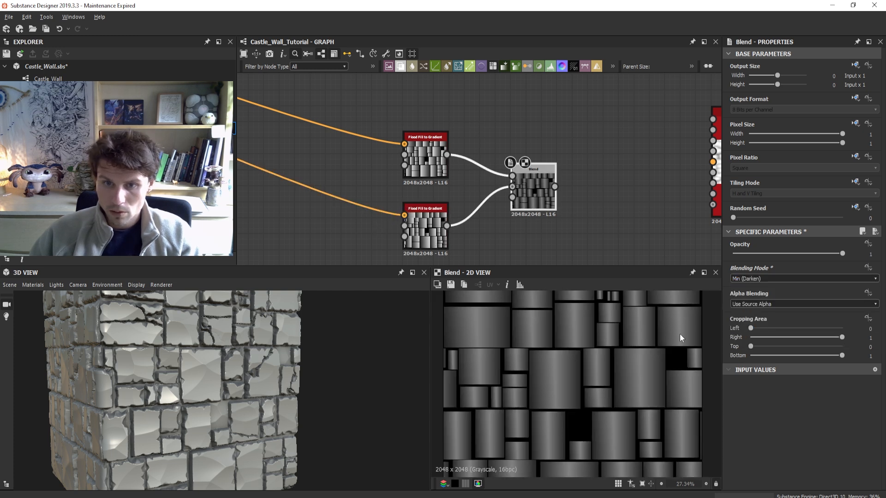
- Duplicate the Min (Darken) Blend node with its input links and place the copy below the original
scroll(503, 237, down, 1)
middle_drag(506, 240, 519, 178)
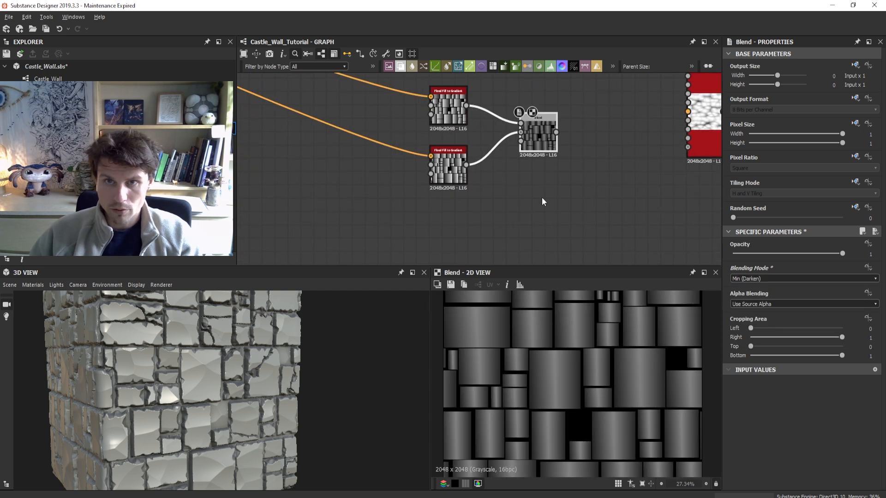
key(ctrl+d)
click(543, 138)
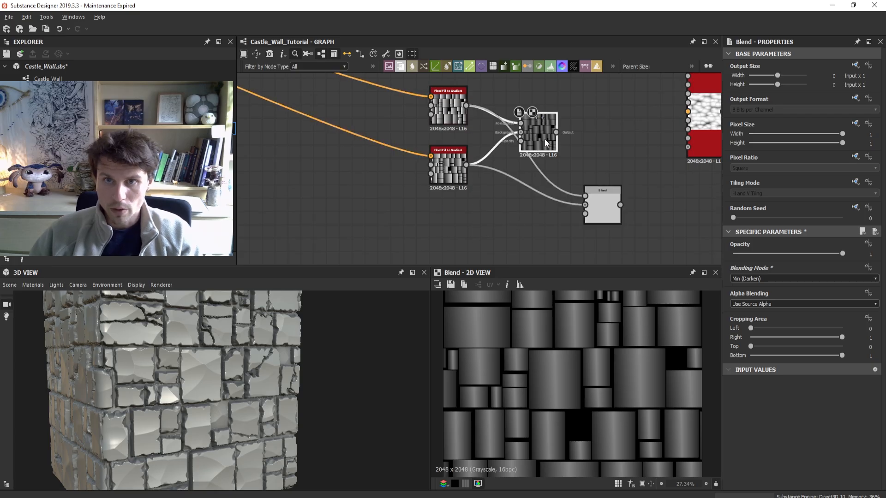
- Duplicate both Flood Fill to Gradient nodes and arrange the copies in front of the duplicated Blend node
drag(427, 81, 454, 170)
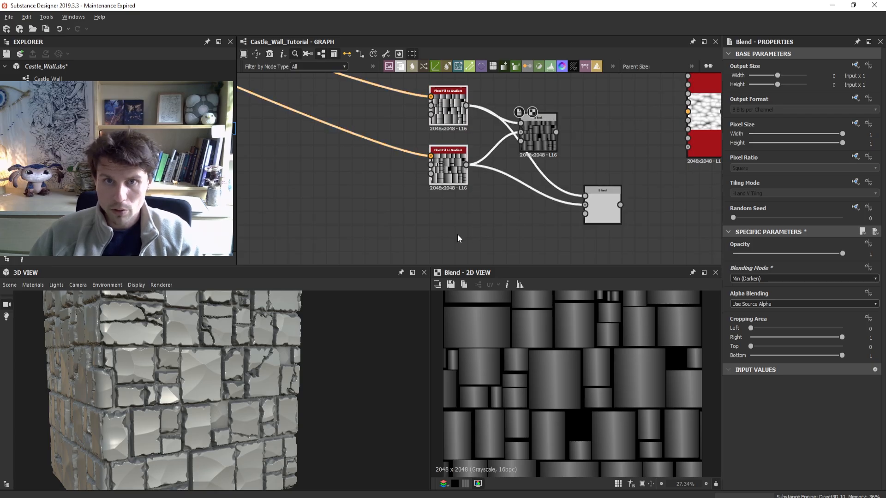
middle_drag(457, 248, 464, 189)
key(ctrl+d)
drag(478, 143, 486, 236)
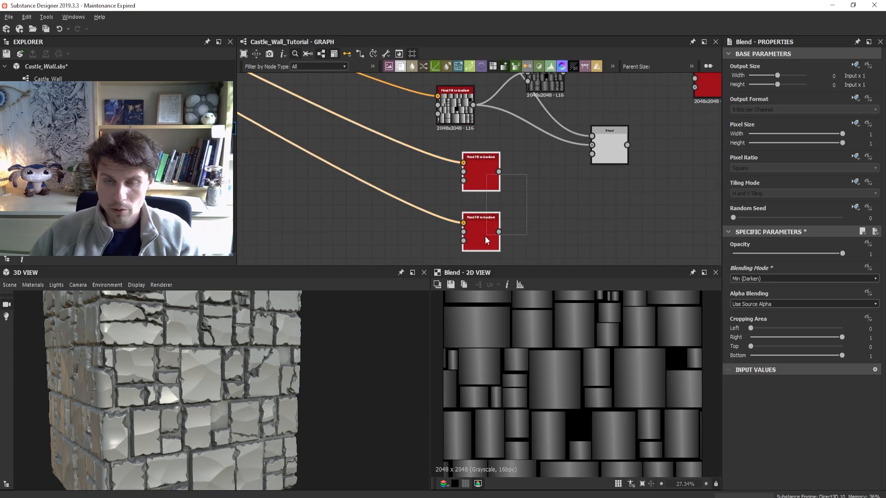
drag(530, 172, 488, 230)
click(549, 204)
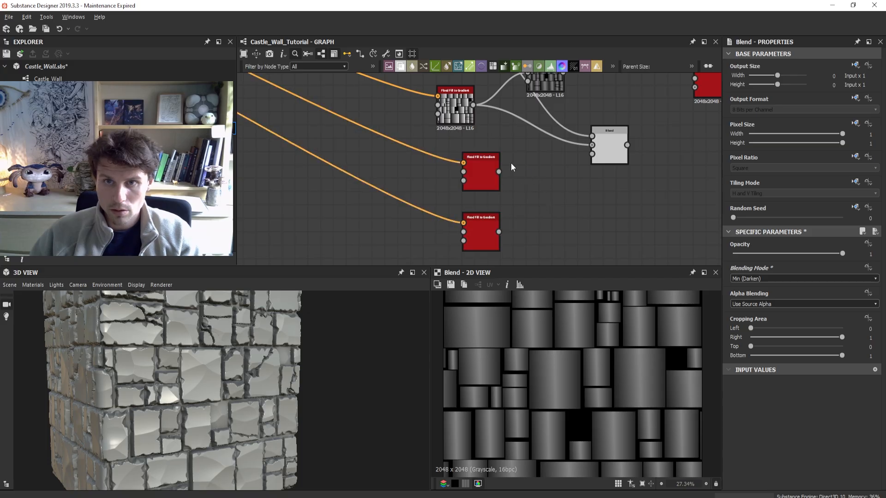
drag(537, 137, 510, 186)
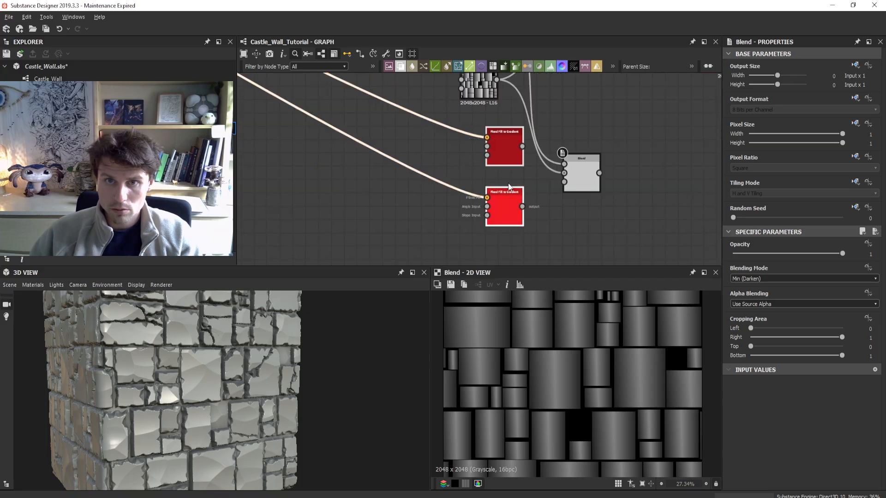
drag(503, 136, 477, 149)
click(524, 202)
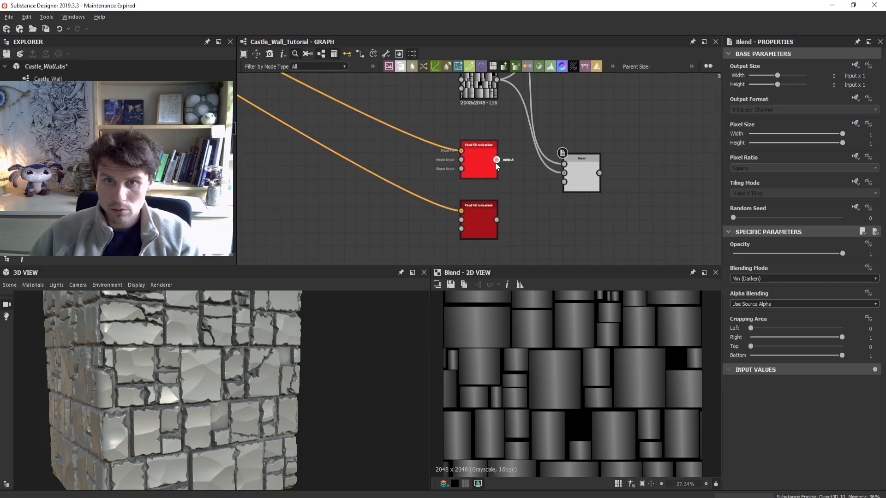
- Connect the two duplicated Flood Fill to Gradient nodes to the duplicated Min (Darken) Blend and move the Blend nearer to them
drag(572, 166, 572, 166)
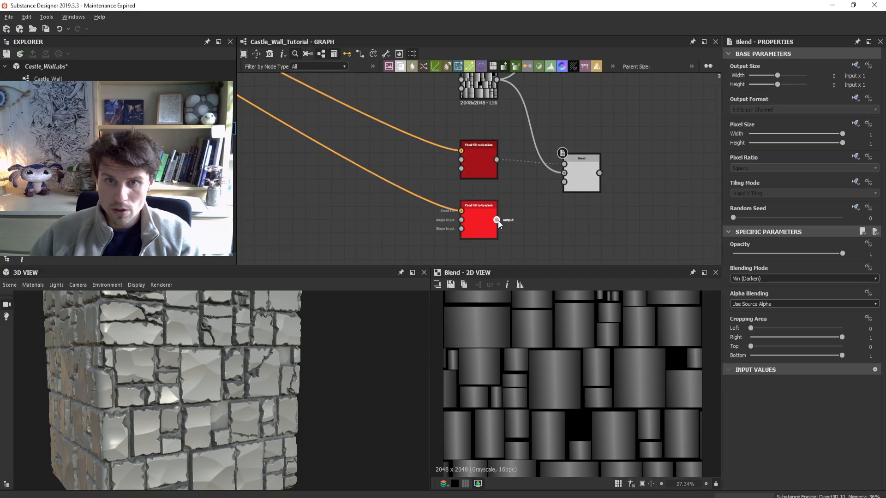
drag(497, 220, 572, 176)
scroll(583, 171, down, 3)
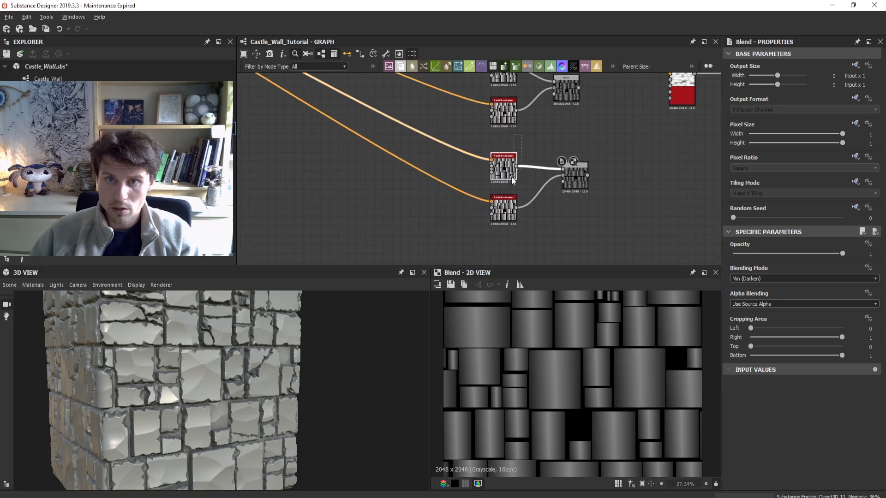
scroll(557, 204, up, 2)
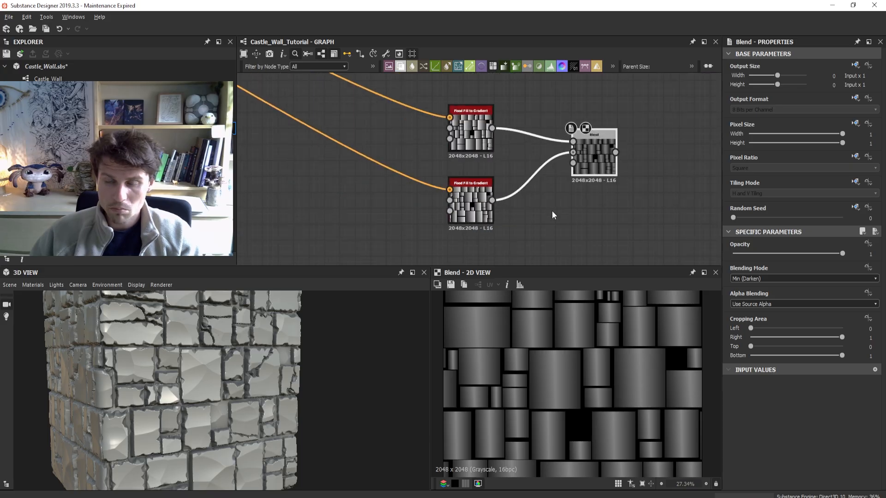
scroll(552, 211, down, 2)
mouse_move(575, 188)
mouse_down()
mouse_move(562, 189)
mouse_move(574, 190)
mouse_up()
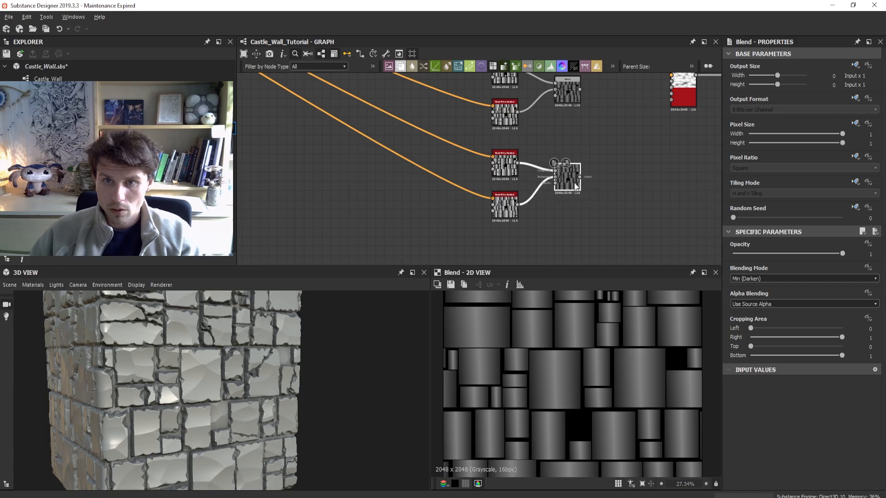
- Set the angles of the two duplicated Flood Fill to Gradient nodes to 0.27 and 0.73 turns for opposing vertical gradients
click(503, 162)
scroll(830, 387, down, 3)
drag(739, 368, 878, 346)
click(505, 208)
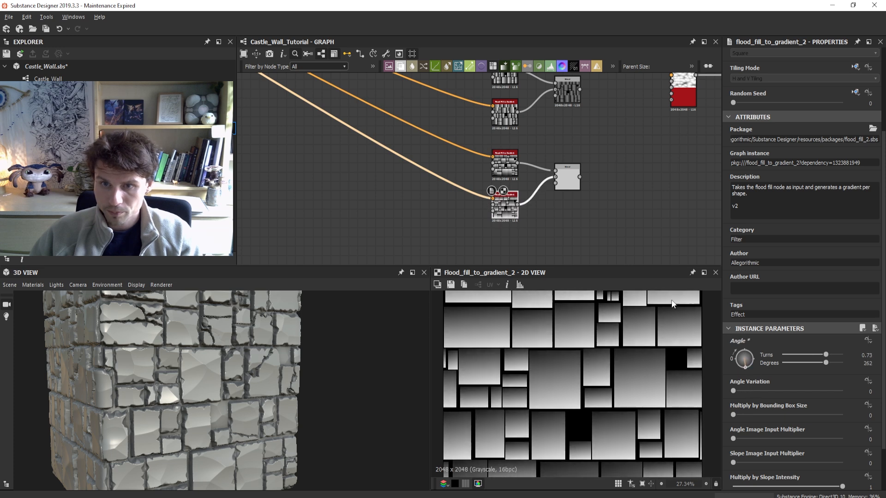
- Add a Blend node combining the horizontal and vertical gradient Blends and set its blending mode to Min (Darken)
middle_drag(599, 194, 562, 234)
scroll(556, 164, up, 1)
key(b)
drag(543, 126, 559, 170)
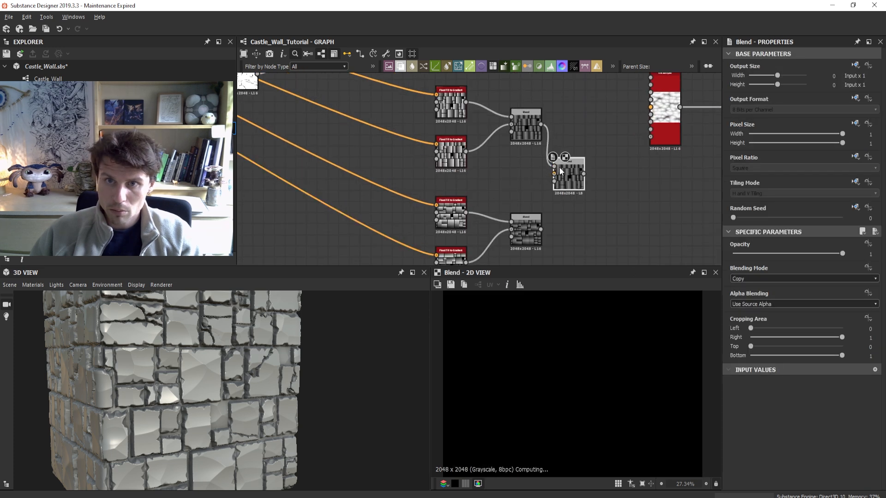
drag(541, 229, 555, 174)
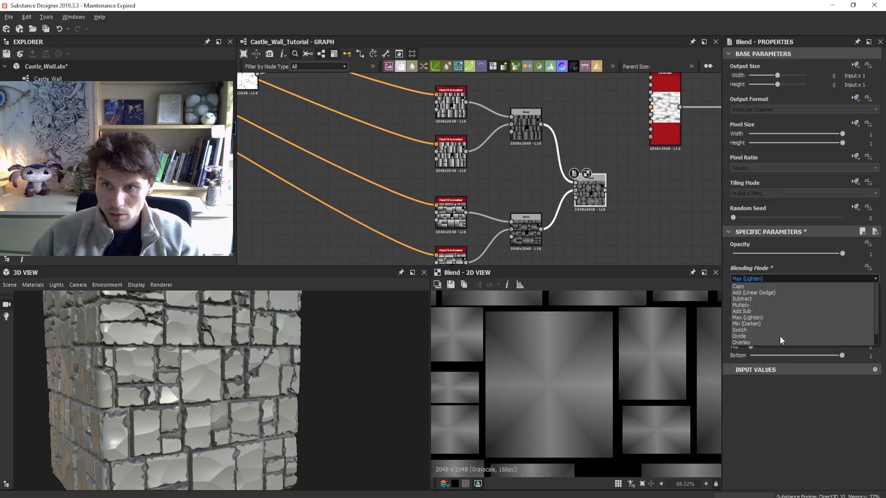
scroll(780, 335, down, 1)
click(766, 312)
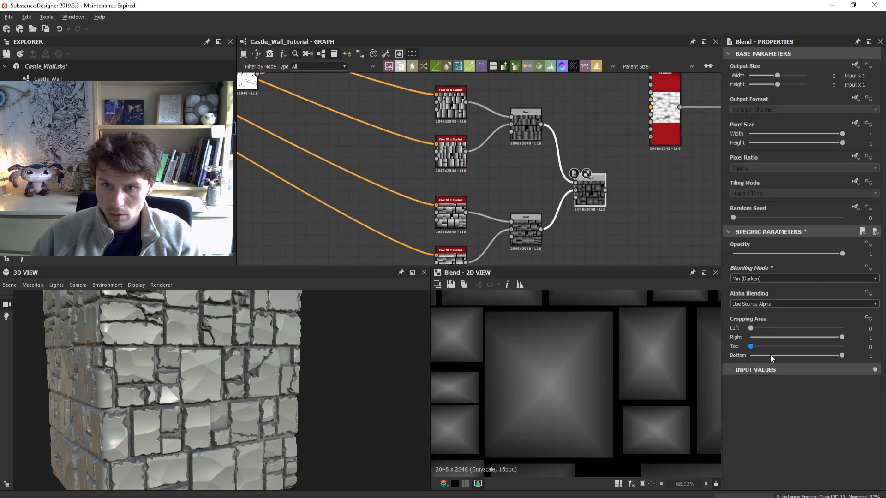
scroll(601, 358, down, 6)
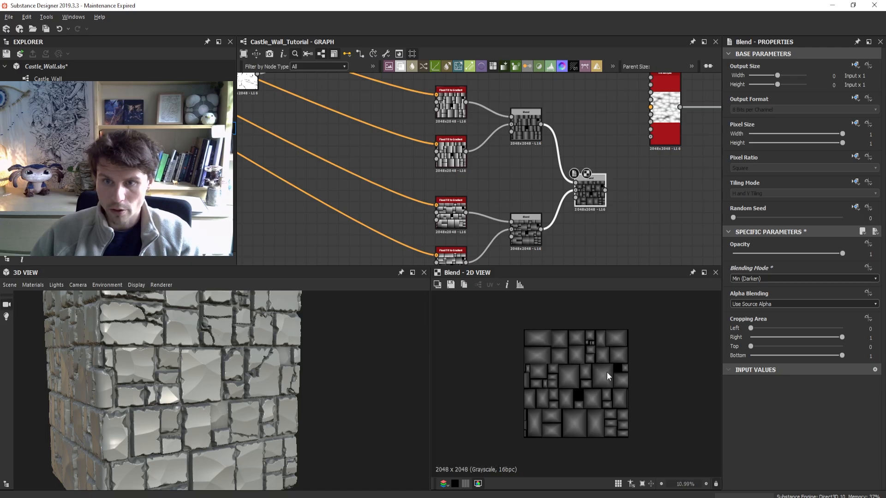
scroll(610, 370, up, 5)
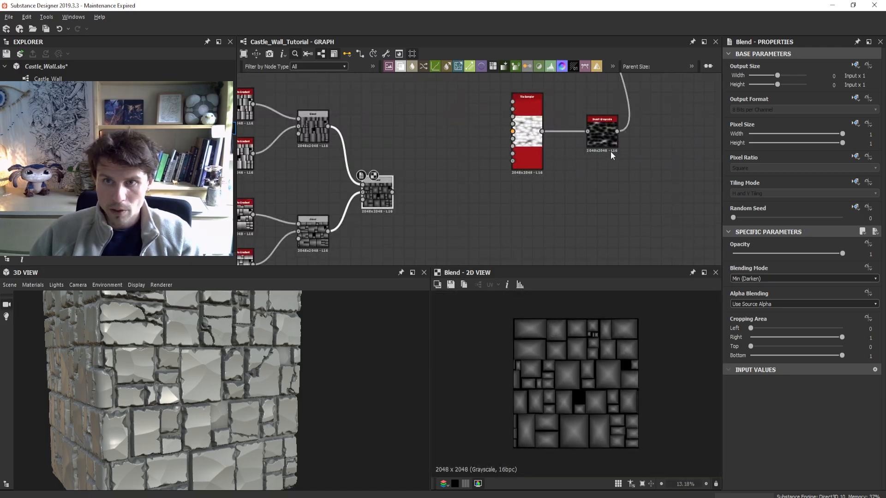
- Link the final bevel Blend's output to the opacity input of the last Blend in the main height chain
middle_drag(403, 198, 571, 175)
scroll(678, 192, down, 2)
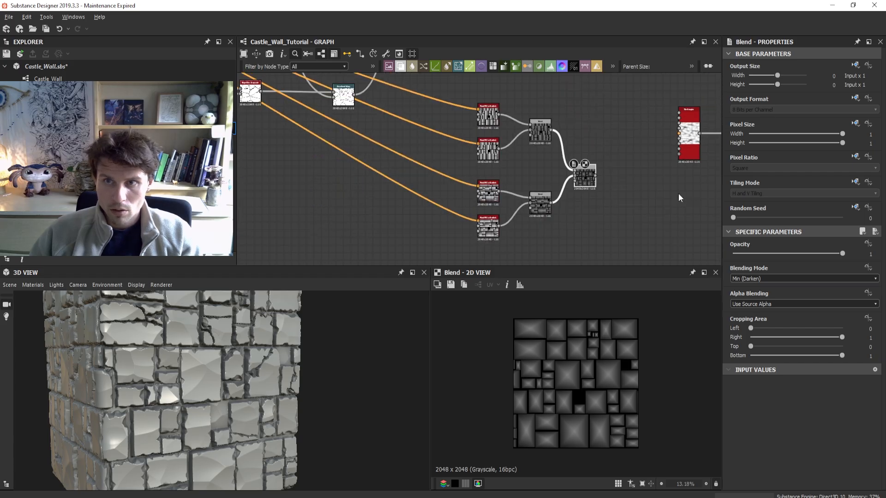
middle_drag(679, 199, 527, 245)
scroll(637, 353, up, 2)
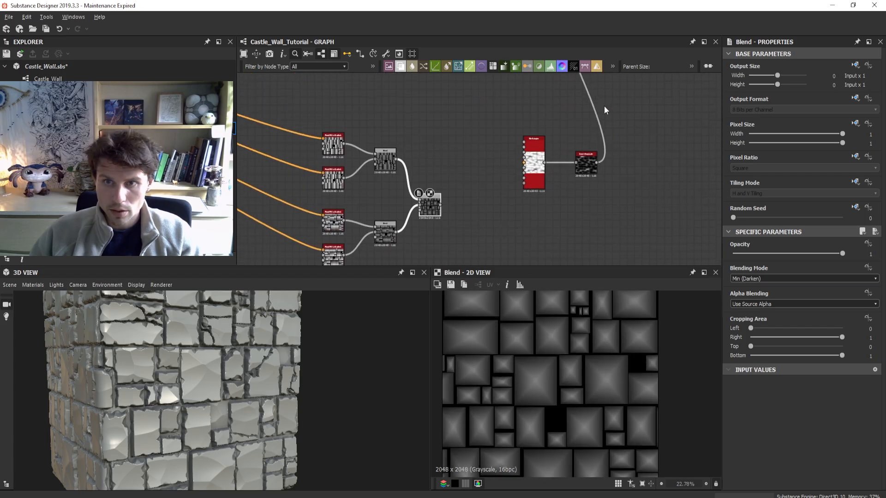
scroll(636, 122, down, 2)
middle_drag(636, 122, 619, 167)
key(space)
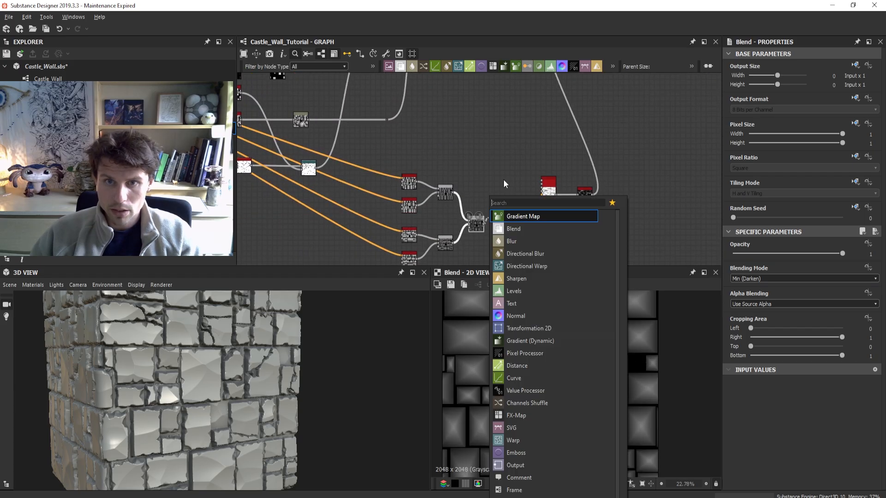
click(491, 191)
scroll(540, 165, up, 6)
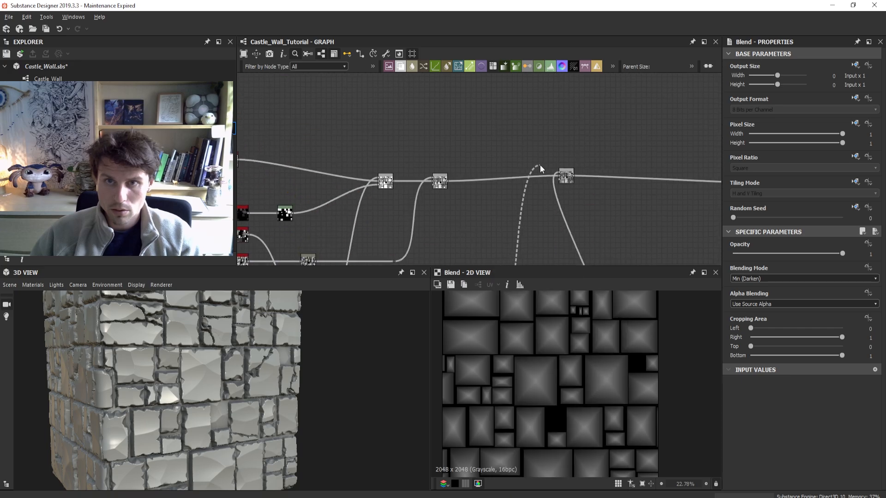
mouse_move(258, 385)
mouse_down()
mouse_move(185, 382)
mouse_move(213, 379)
mouse_up()
middle_drag(601, 230, 612, 161)
click(540, 186)
- Insert a Levels node into the opacity link below the main Blend and slightly lower its input white point
key(space)
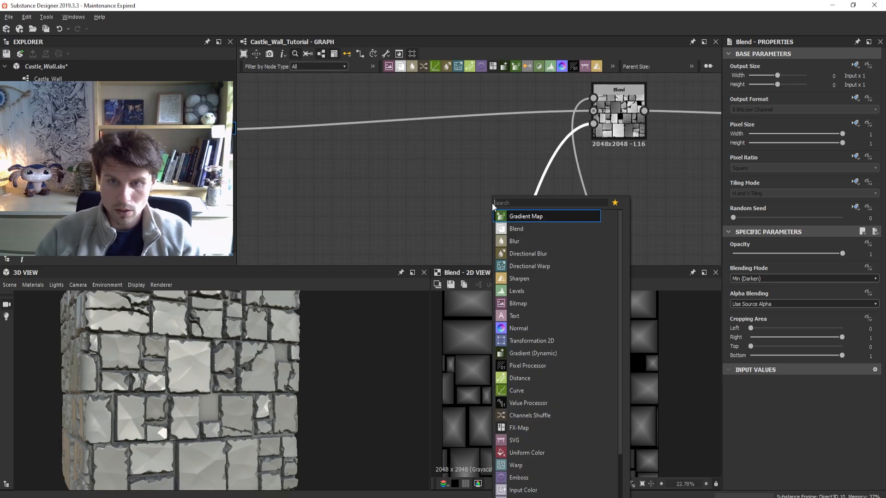
text(le)
key(Return)
scroll(492, 204, down, 5)
middle_drag(511, 227, 499, 108)
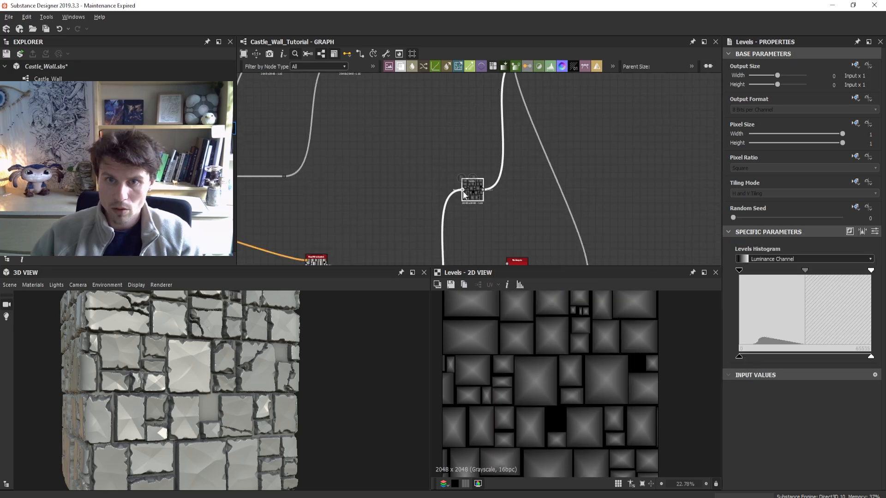
drag(470, 186, 471, 130)
drag(871, 272, 842, 271)
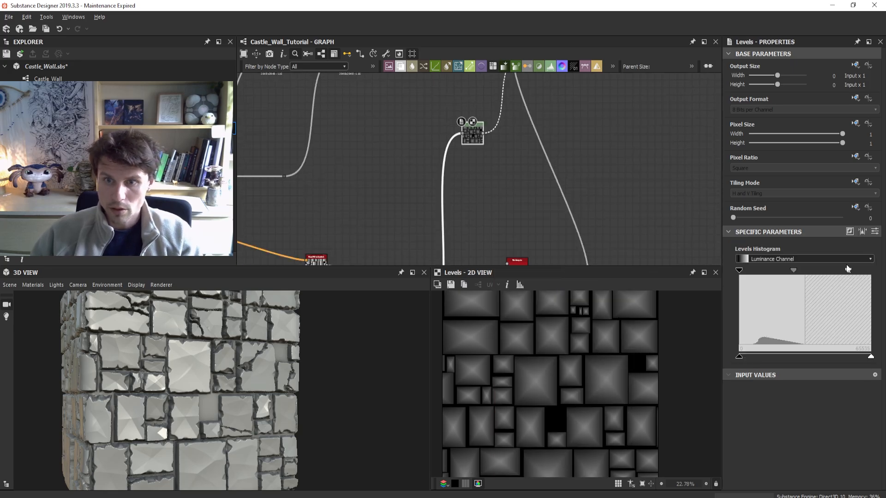
- Dock the Levels node against the main Blend's opacity input
scroll(494, 161, up, 2)
scroll(498, 179, down, 3)
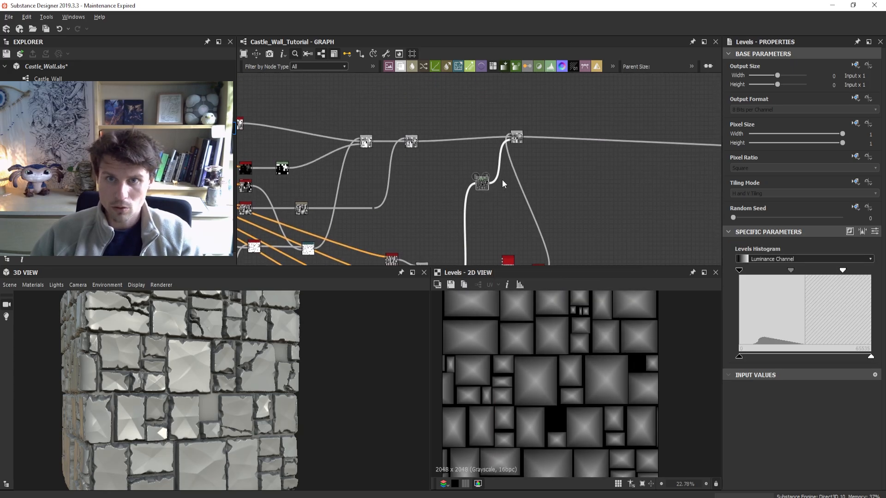
scroll(512, 127, up, 3)
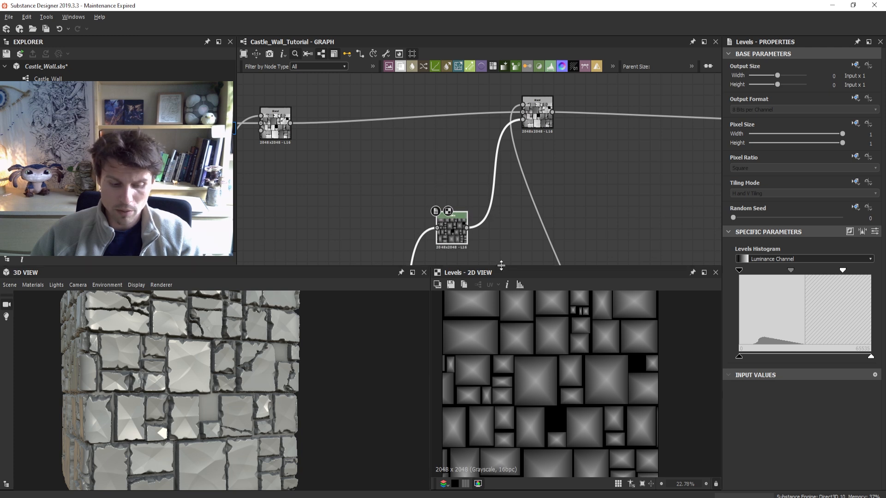
drag(449, 224, 502, 123)
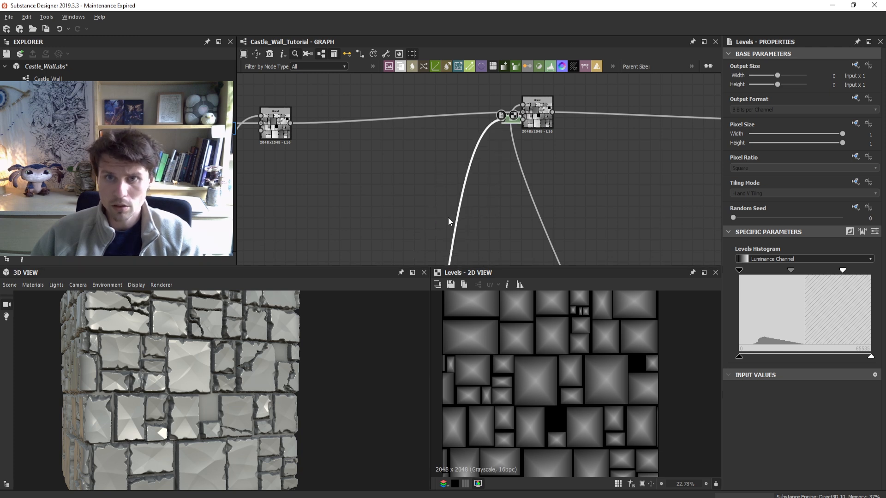
scroll(501, 139, up, 5)
scroll(570, 148, down, 5)
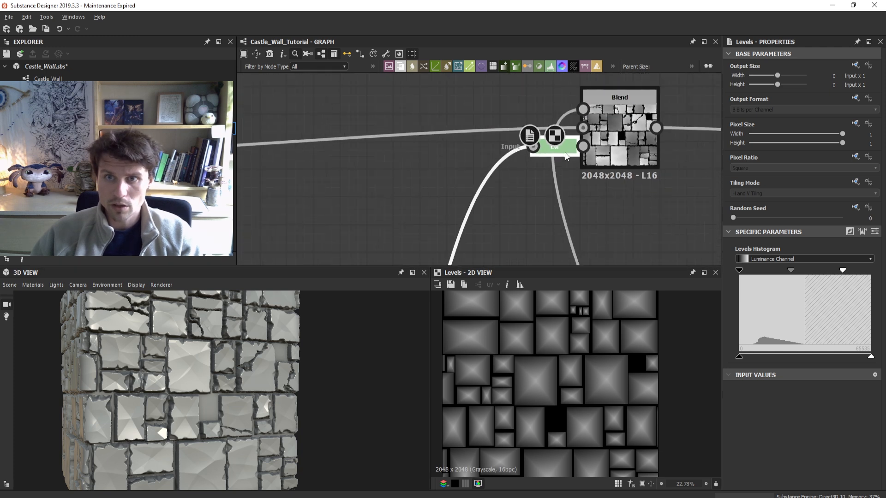
scroll(542, 208, down, 3)
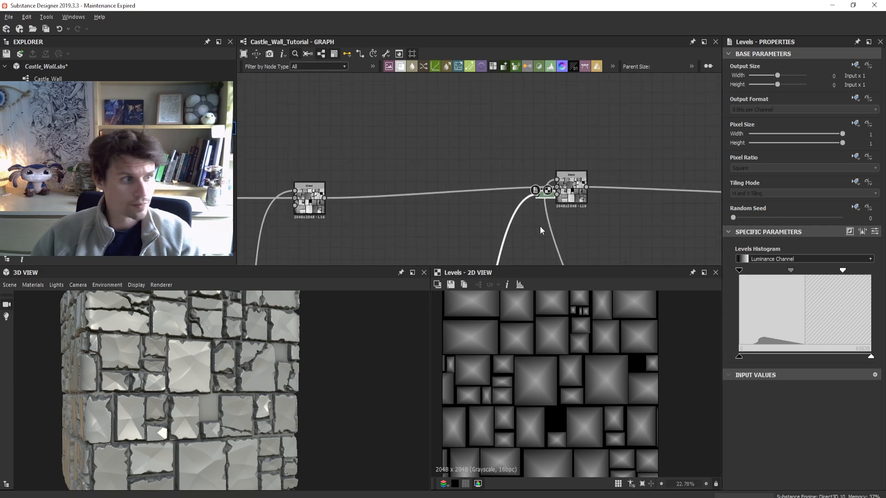
- Lower the Levels input white point to the bright end of the histogram data and invert the levels
middle_drag(540, 226, 539, 224)
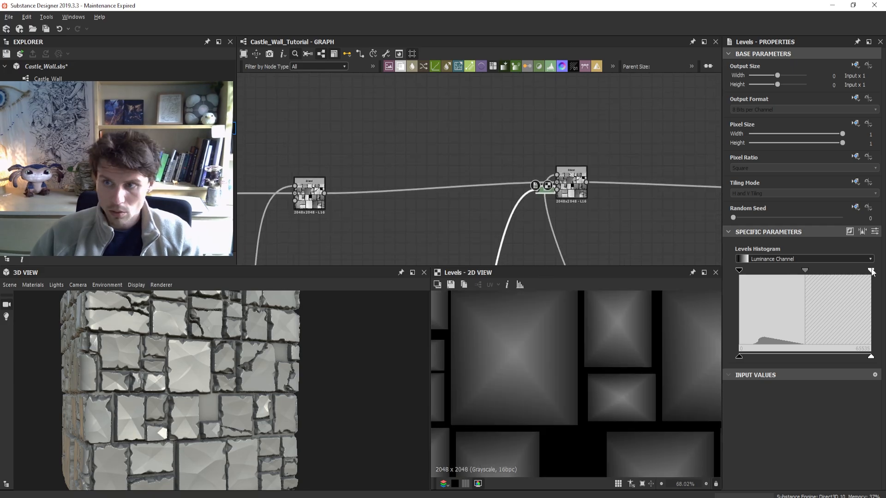
drag(871, 270, 803, 275)
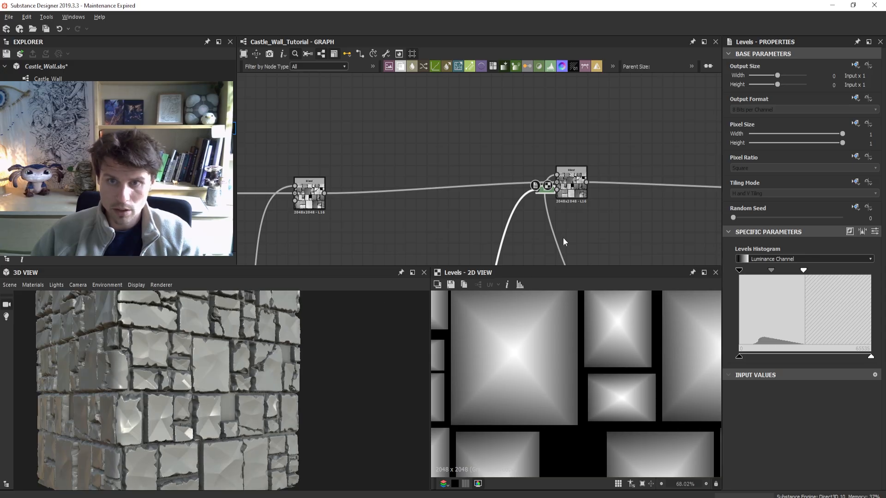
click(850, 232)
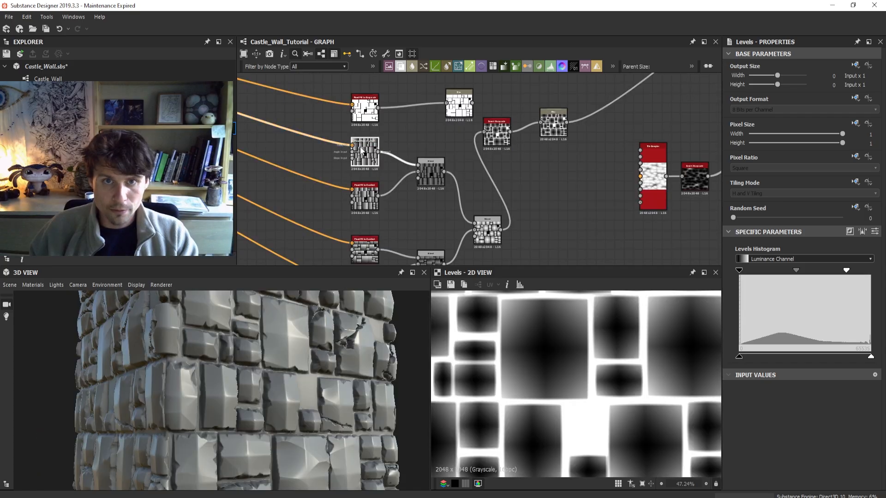
- Set Angle Variation to 0.15 on the first Flood Fill to Gradient node and raise it on the second
double_click(360, 147)
scroll(795, 363, down, 3)
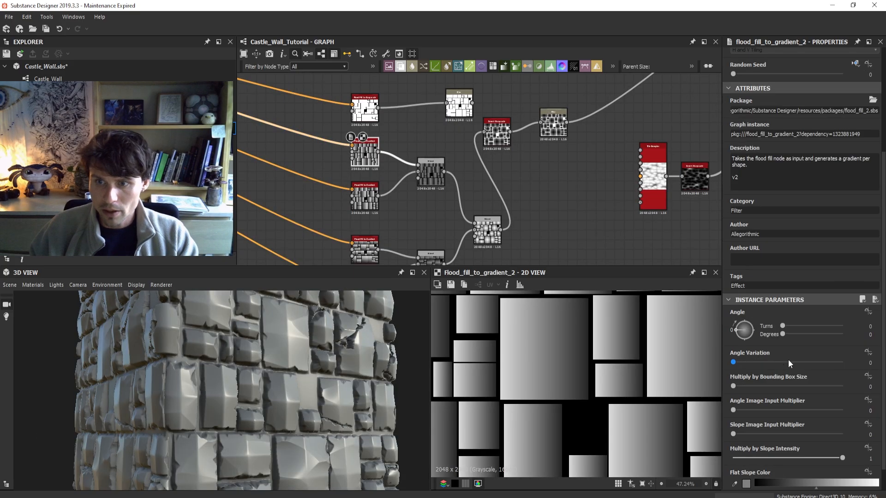
middle_drag(321, 184, 384, 131)
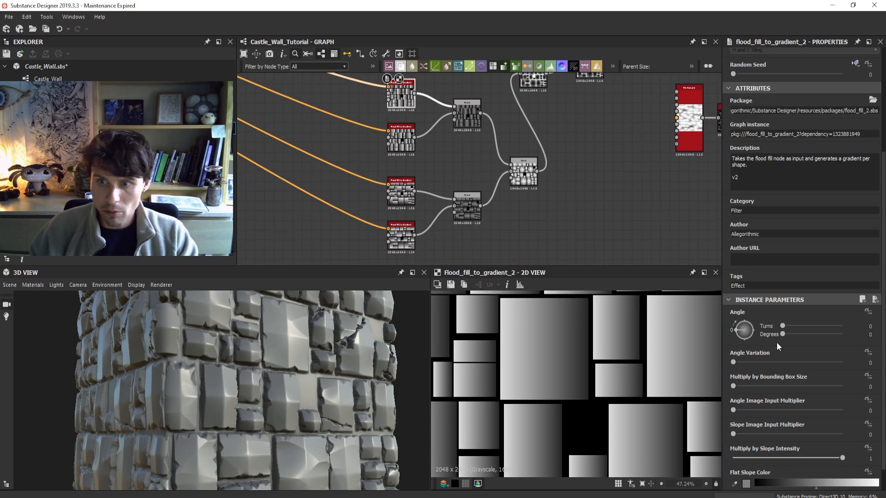
drag(733, 361, 749, 366)
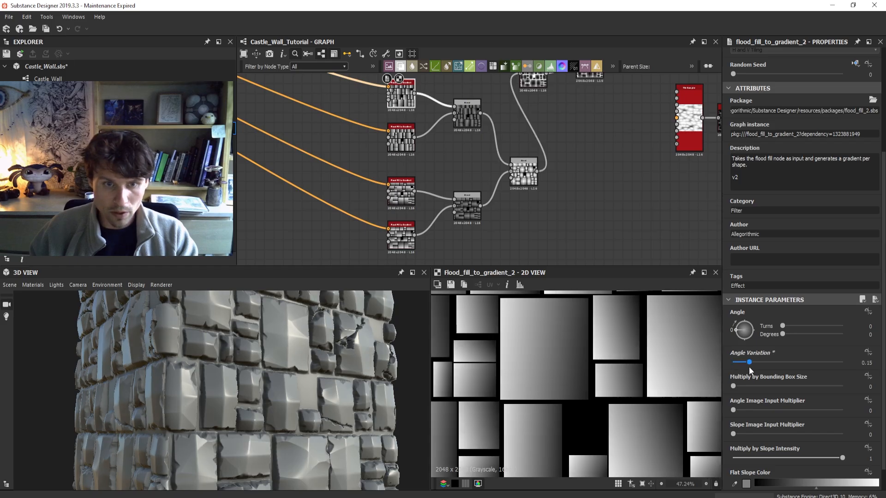
click(400, 137)
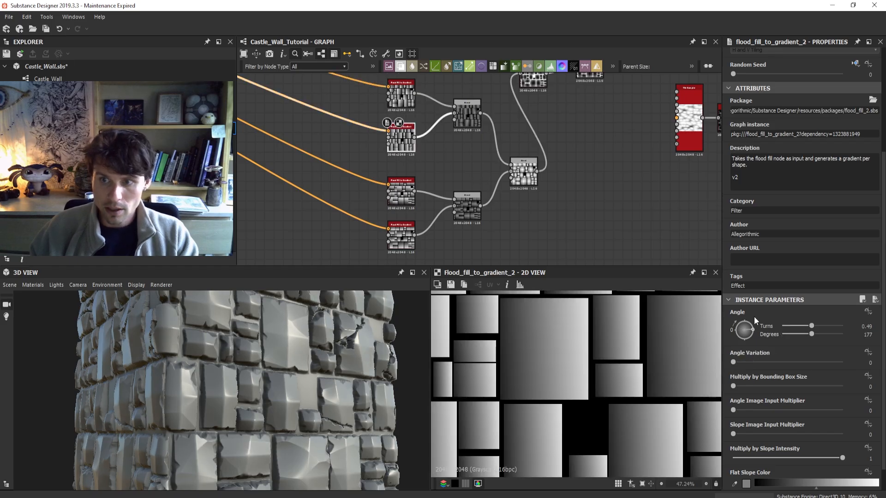
drag(746, 360, 771, 369)
- Set Angle Variation to 0.38 on the third Flood Fill to Gradient node and 0.16 on the fourth
click(406, 200)
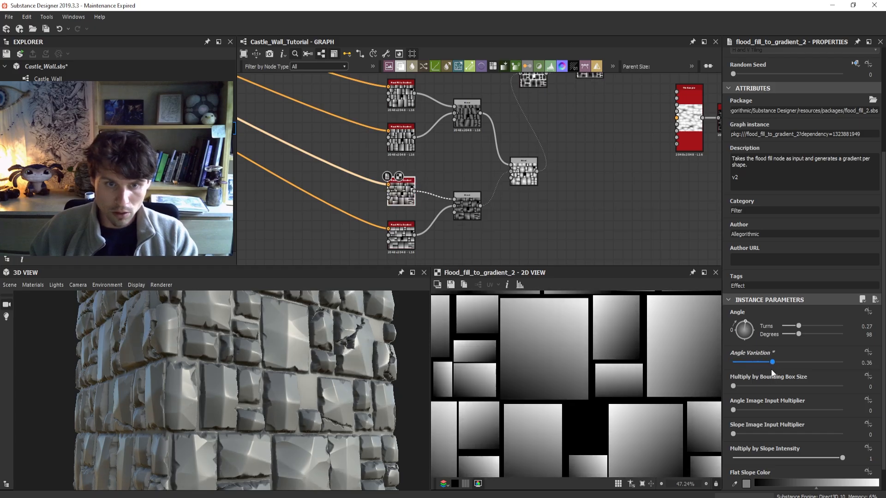
click(400, 237)
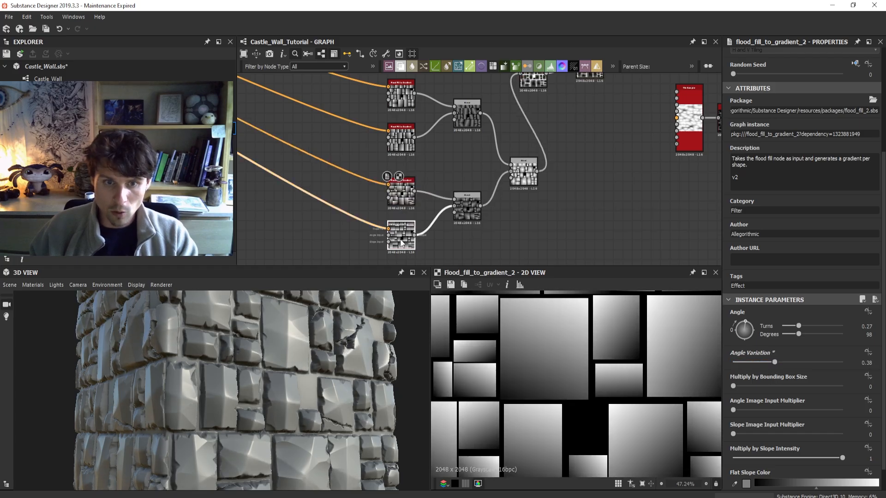
drag(760, 368, 751, 368)
scroll(332, 365, down, 3)
drag(332, 364, 281, 373)
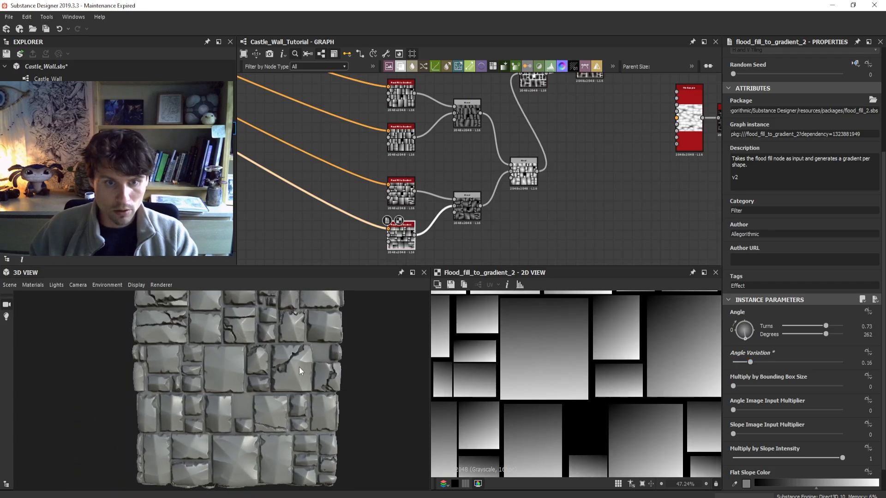
- Duplicate the Flood Fill to Grayscale node with its input link and place the copy above the original
scroll(295, 314, down, 1)
scroll(615, 195, down, 1)
middle_drag(601, 216, 554, 221)
scroll(552, 212, down, 3)
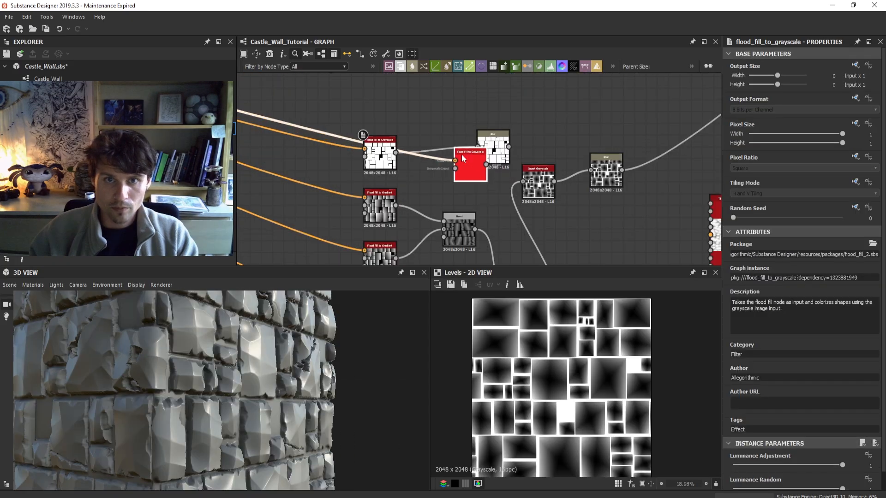
drag(461, 155, 381, 106)
- Move the new Blend, Tile Sampler and Invert Grayscale nodes closer to the bevel branch
scroll(504, 113, down, 2)
middle_drag(503, 113, 417, 152)
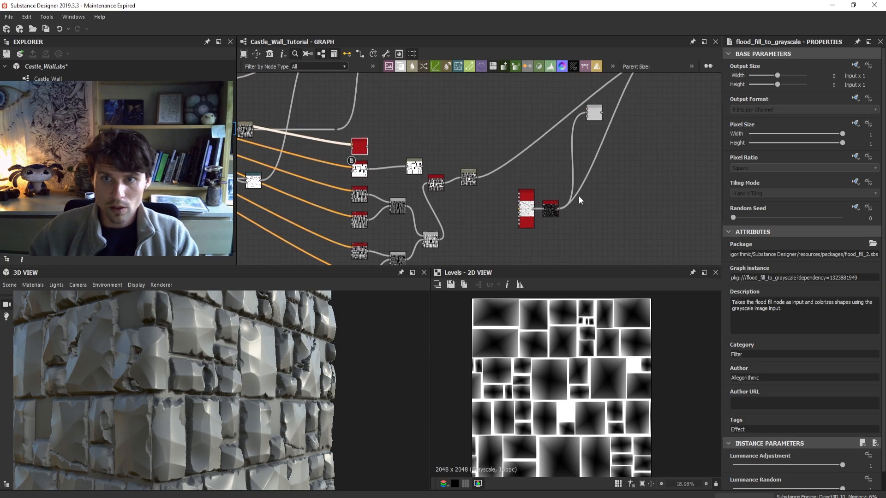
drag(582, 115, 544, 155)
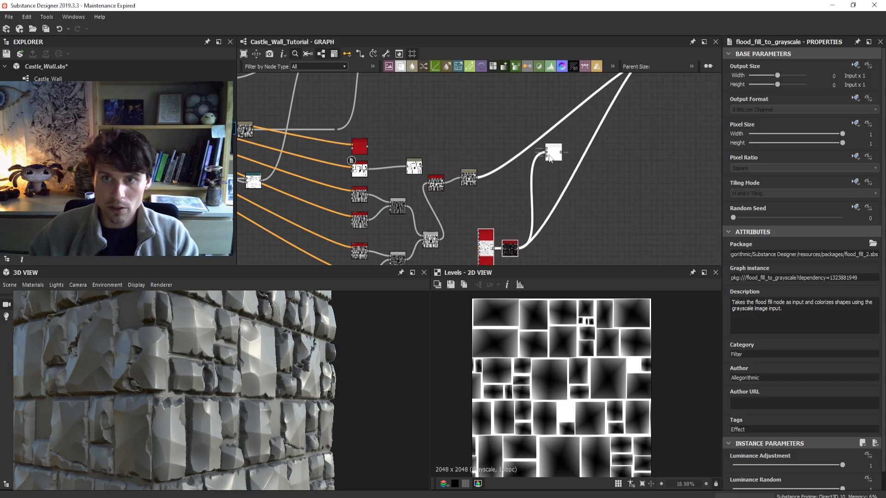
- Set Luminance Adjustment to -0.07 on the duplicated Flood Fill to Grayscale node
double_click(360, 147)
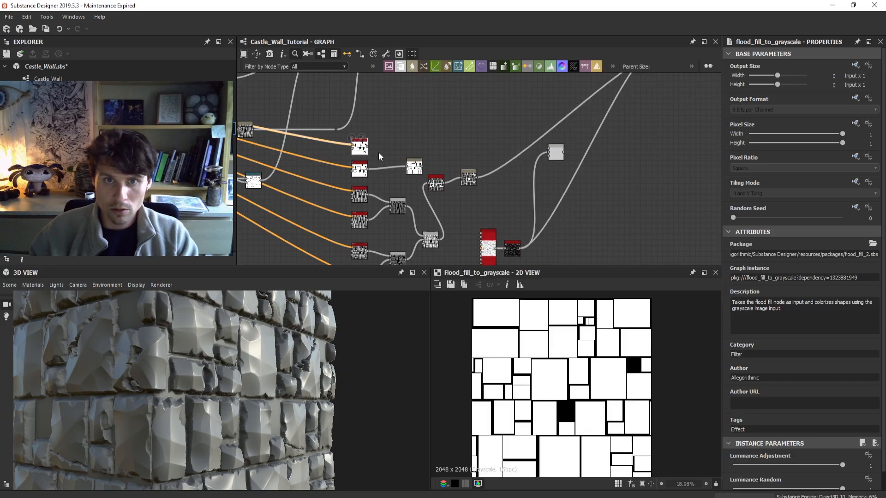
drag(842, 465, 787, 472)
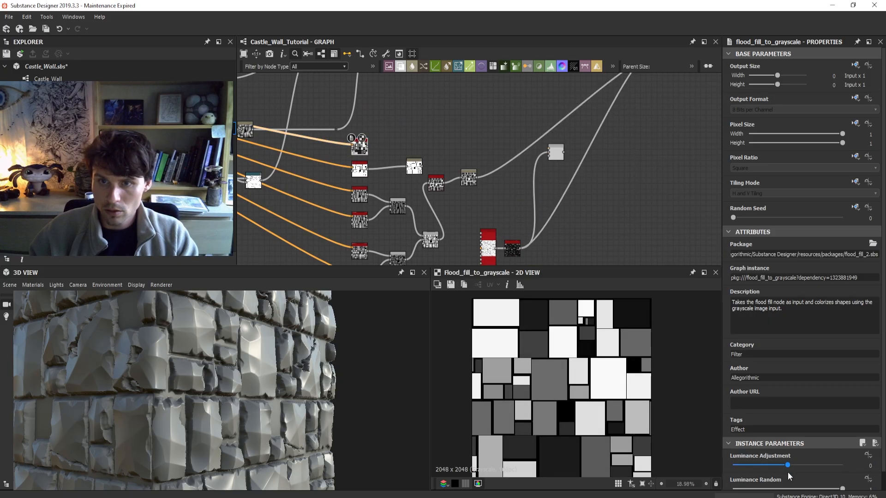
key(space)
text(b)
click(624, 146)
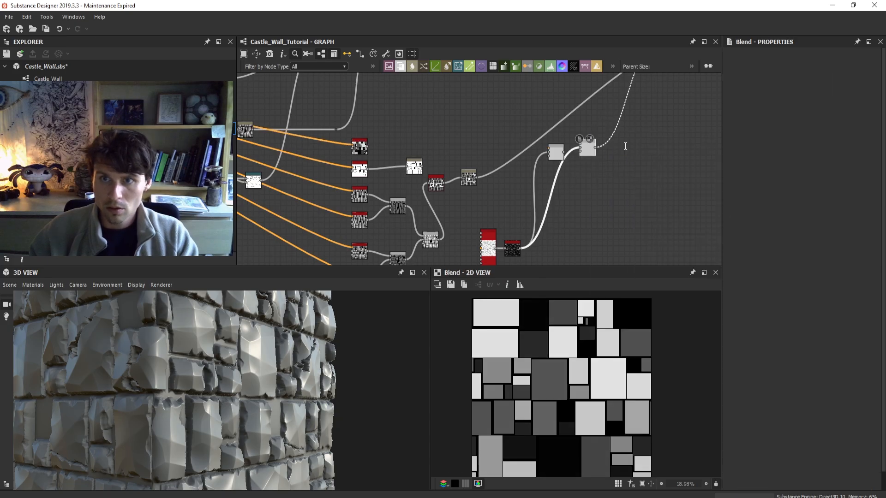
double_click(590, 147)
scroll(639, 181, down, 2)
middle_drag(638, 180, 621, 205)
key(ctrl+z)
key(ctrl+z)
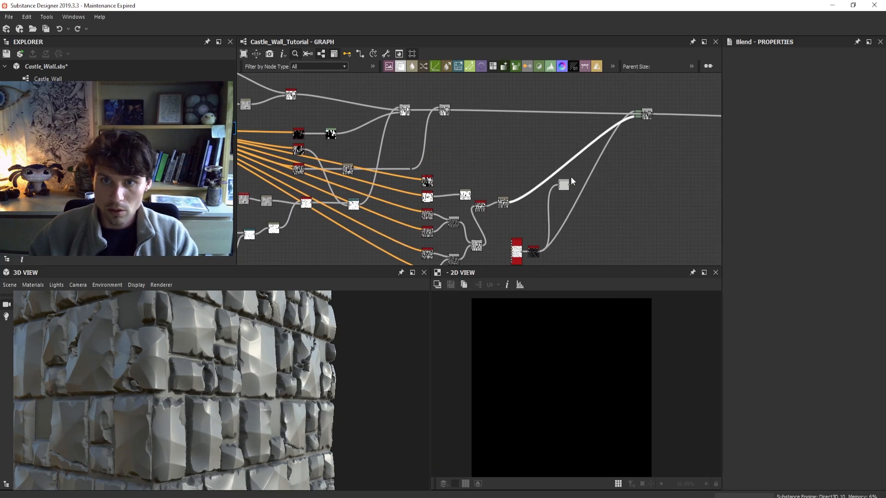
- Insert a Blend node into the link running from the bevel branch's last Blur to the main Blend
drag(556, 127, 581, 161)
key(space)
text(b)
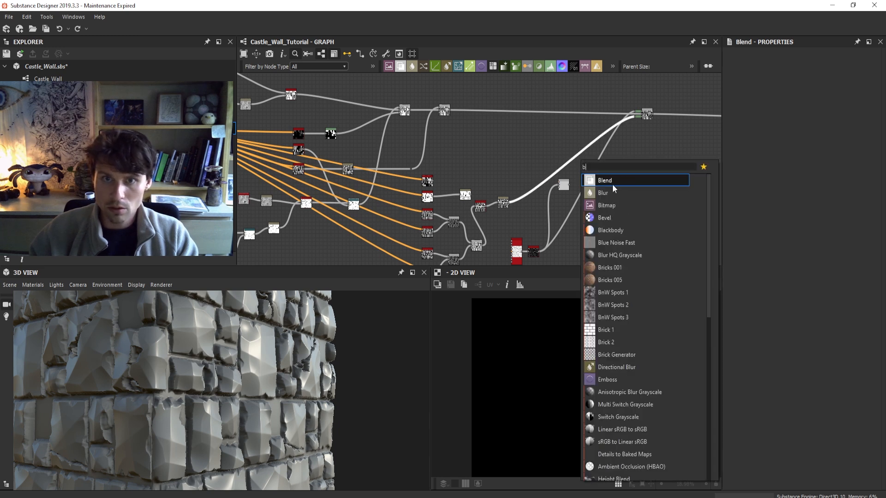
click(613, 180)
- Duplicate the Blur node after Flood Fill to Grayscale, place it above the original and feed it from the new Flood Fill to Grayscale
scroll(273, 127, up, 2)
middle_drag(273, 128, 454, 180)
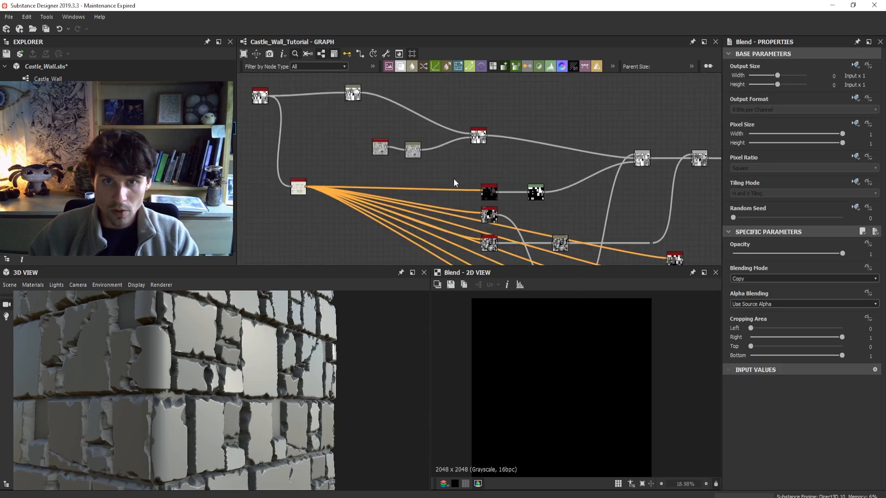
middle_drag(494, 262, 419, 136)
scroll(417, 148, up, 4)
scroll(422, 159, down, 4)
middle_drag(551, 160, 429, 180)
scroll(560, 176, up, 3)
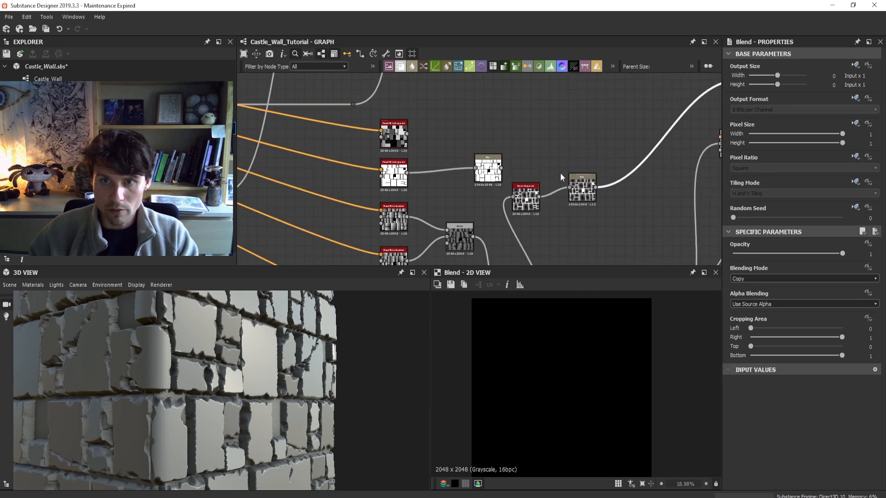
click(487, 161)
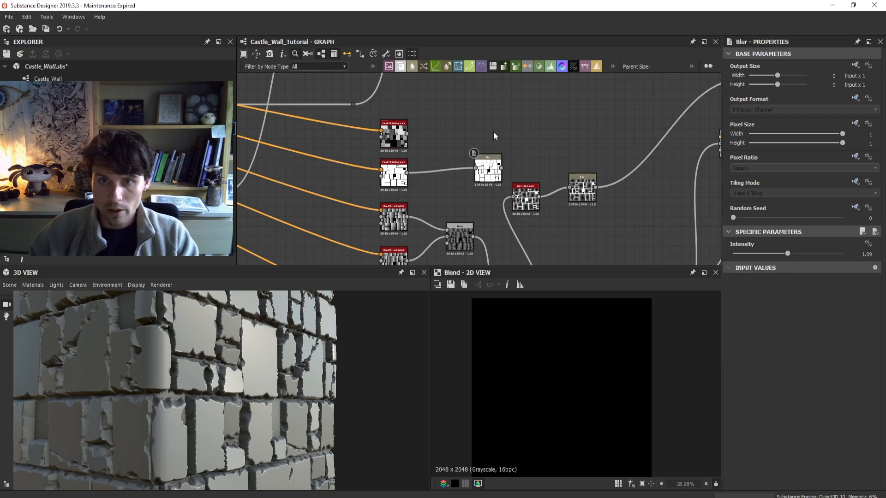
key(ctrl+v)
drag(480, 164, 497, 127)
drag(407, 134, 487, 134)
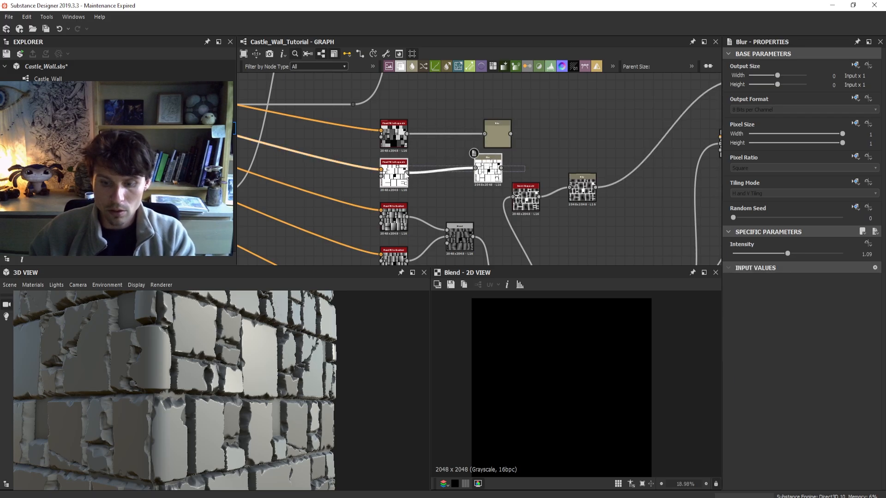
- Delete the old Flood Fill to Grayscale and Blur pair and connect the new Blur to the inserted Blend's foreground
drag(405, 172, 403, 173)
key(Delete)
scroll(526, 151, down, 1)
middle_drag(522, 144, 400, 167)
drag(393, 161, 621, 102)
click(436, 130)
- Set the inserted Blend's Blending Mode to Multiply with Opacity 1
scroll(398, 158, up, 1)
click(628, 109)
mouse_move(840, 253)
mouse_down()
mouse_move(707, 252)
mouse_move(884, 265)
mouse_move(778, 260)
mouse_move(855, 253)
mouse_up()
click(787, 278)
click(774, 299)
middle_drag(631, 172, 524, 195)
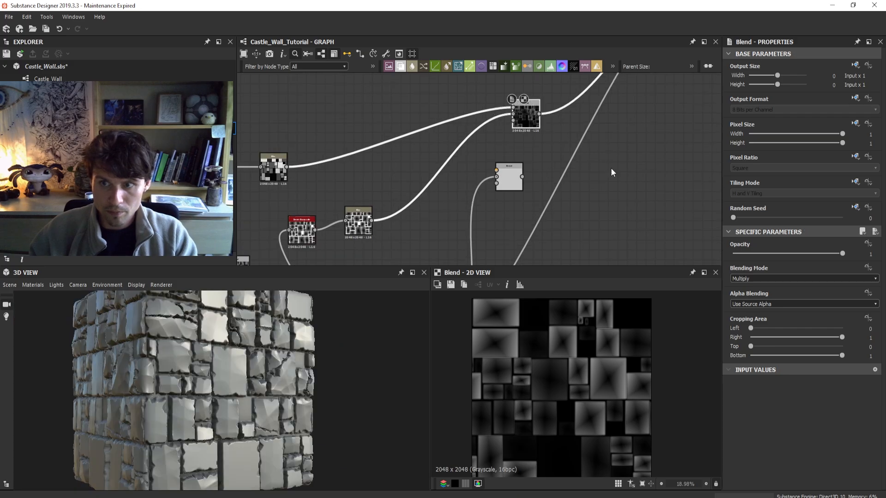
drag(842, 253, 882, 270)
- Try a Blur Intensity of 1.81 on the grayscale stone mask and undo the change
click(284, 158)
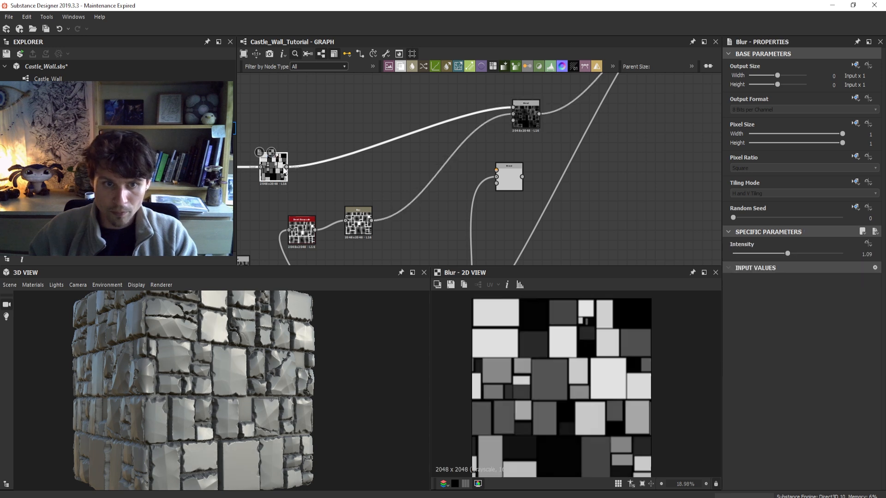
drag(784, 253, 823, 259)
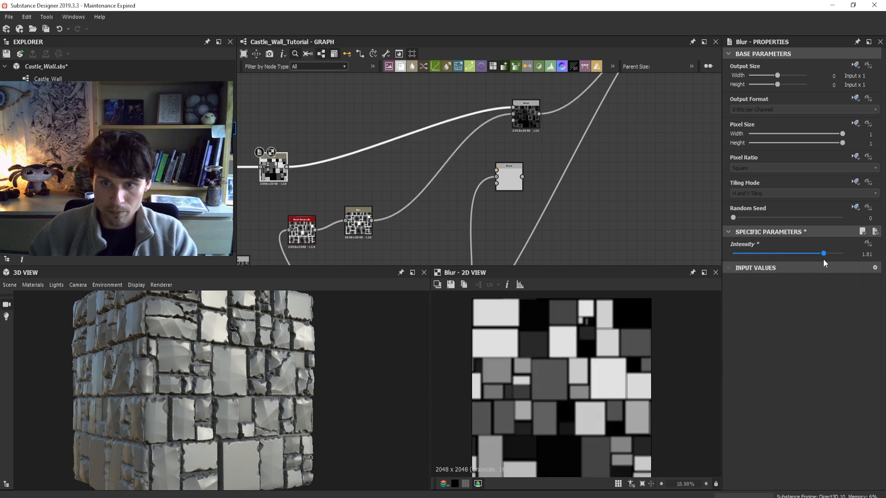
key(ctrl+z)
- Set Random Seed to 2 on the Flood Fill to Grayscale mask, with Luminance Adjustment -0.07 and Luminance Random 1
scroll(318, 169, down, 1)
middle_drag(317, 169, 451, 166)
click(330, 167)
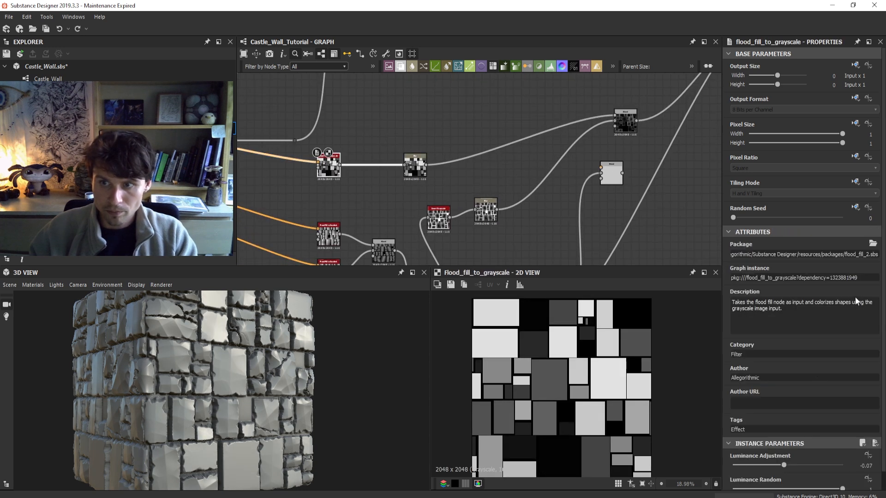
scroll(818, 462, down, 1)
mouse_move(853, 467)
mouse_down()
mouse_move(792, 469)
mouse_move(864, 471)
mouse_up()
mouse_move(785, 447)
mouse_down()
mouse_move(805, 452)
mouse_move(784, 450)
mouse_up()
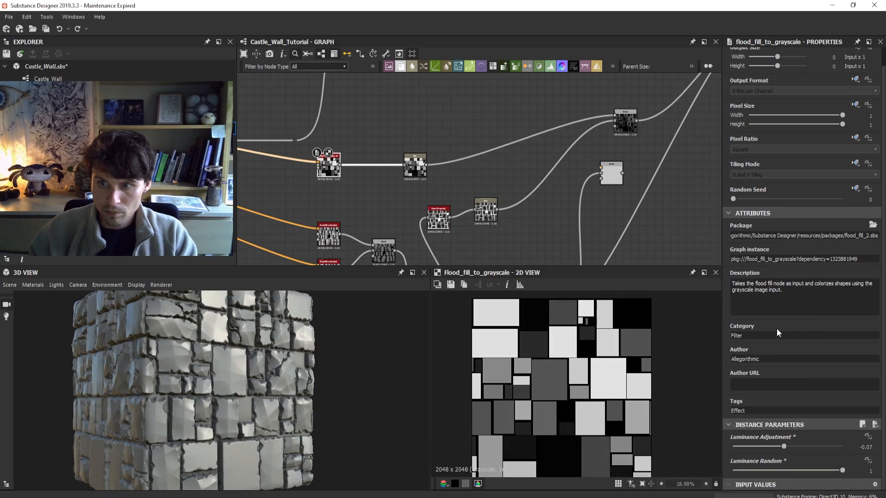
click(753, 199)
drag(168, 395, 184, 379)
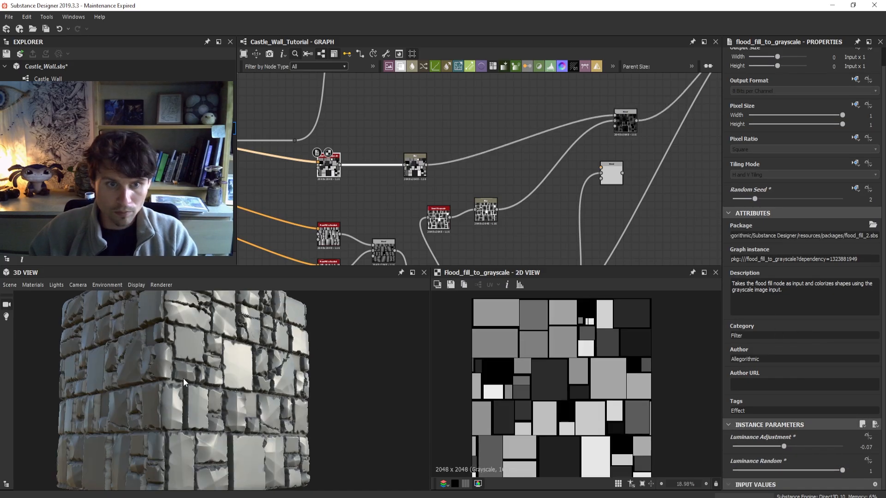
- Lower the Multiply Blend's Opacity to about 0.55 to soften the per-stone bevel masking
click(626, 122)
click(801, 254)
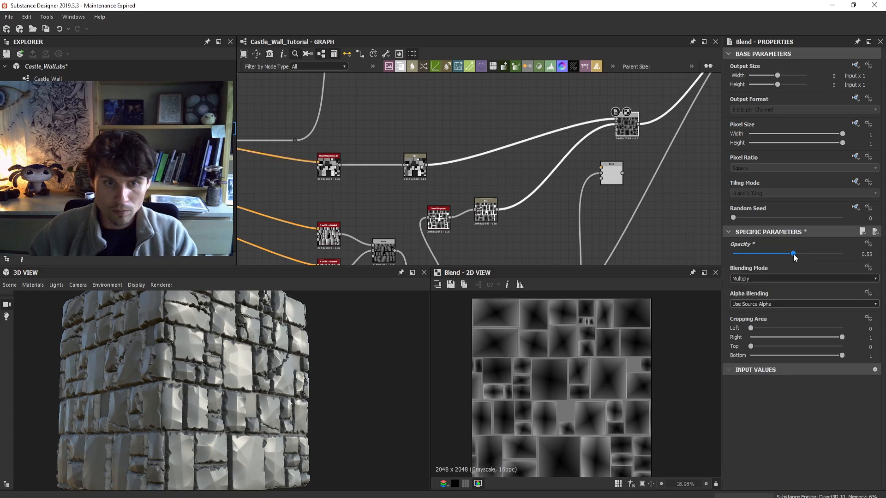
drag(375, 386, 208, 390)
- Examine the bevelled stones on the cube from several angles and distances, along with the overall node graph
scroll(512, 214, down, 3)
middle_drag(538, 196, 389, 231)
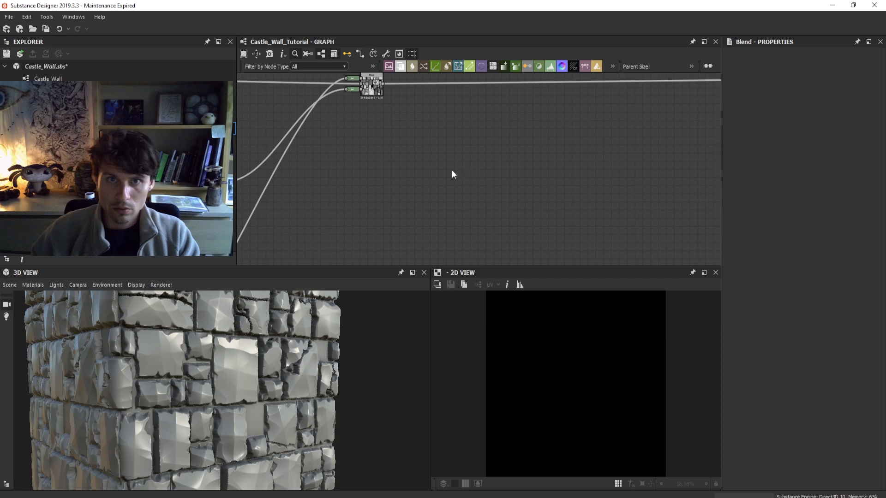
scroll(452, 169, down, 1)
scroll(201, 387, down, 3)
drag(201, 391, 201, 364)
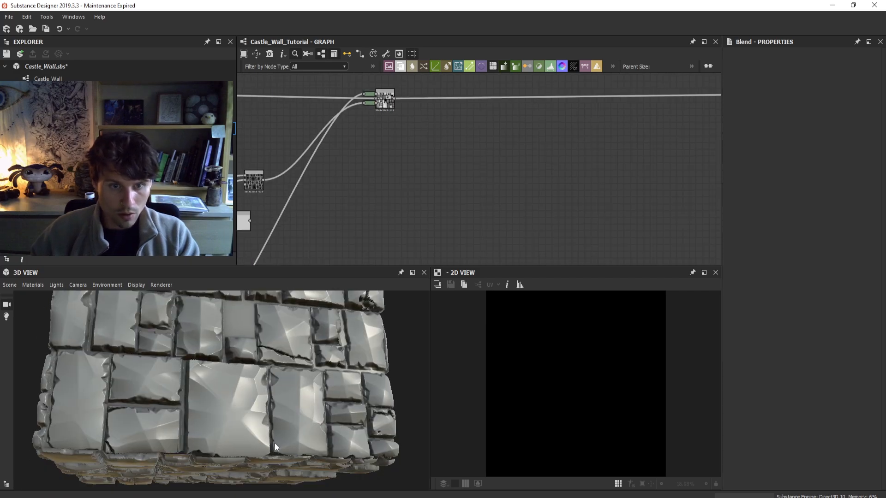
scroll(183, 370, down, 5)
middle_drag(193, 351, 200, 377)
drag(200, 376, 212, 420)
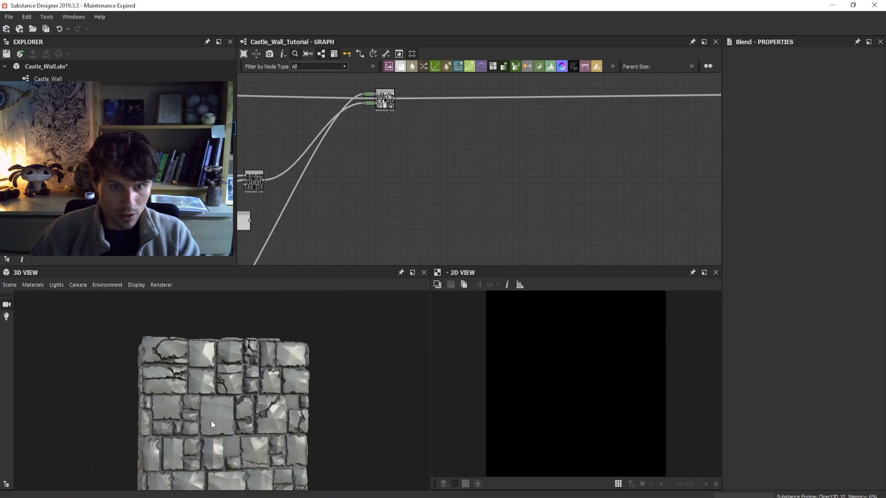
scroll(207, 413, up, 6)
scroll(198, 393, down, 3)
scroll(418, 221, down, 7)
middle_drag(426, 221, 527, 162)
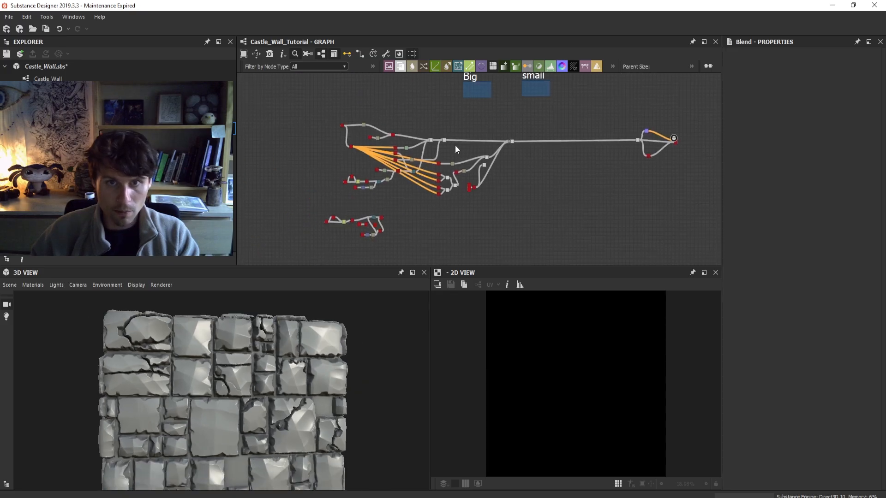
- Move the two Blend nodes on the main height chain slightly further along the chain
scroll(418, 134, up, 5)
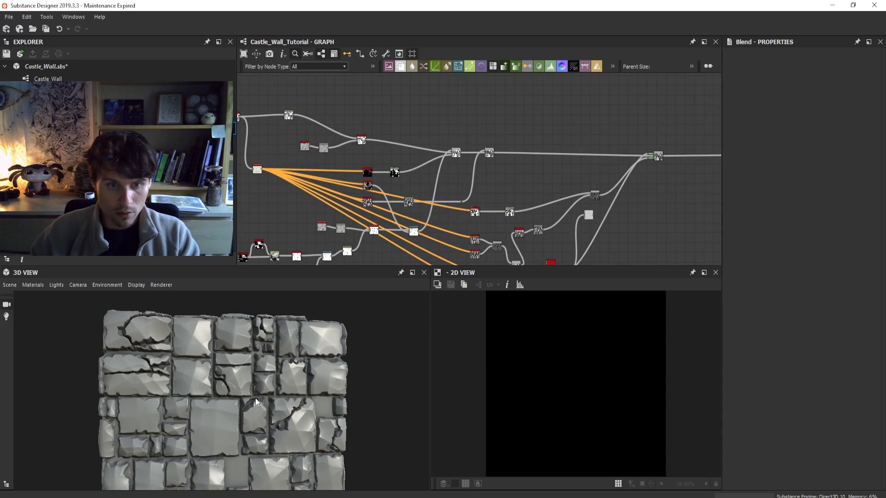
scroll(333, 186, up, 1)
scroll(425, 108, up, 4)
scroll(409, 123, down, 2)
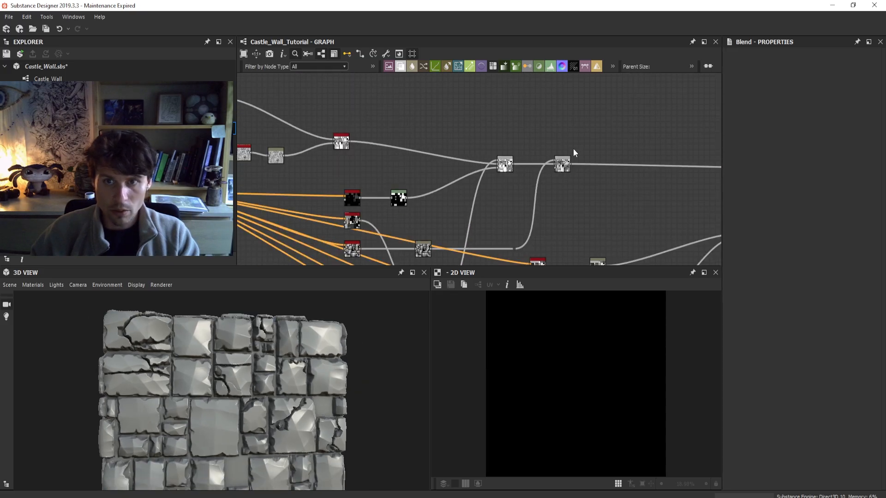
drag(570, 131, 514, 167)
- Examine the chiseled stone edges at the cube's corner and front face, and the early height-chain nodes
drag(264, 414, 266, 387)
scroll(229, 399, up, 3)
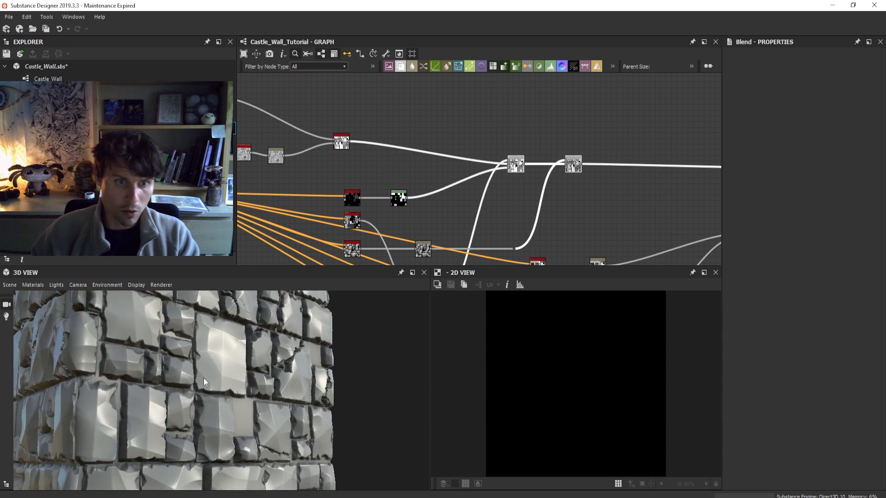
scroll(204, 378, down, 2)
drag(204, 378, 206, 325)
scroll(144, 346, up, 3)
middle_drag(410, 154, 472, 178)
click(445, 156)
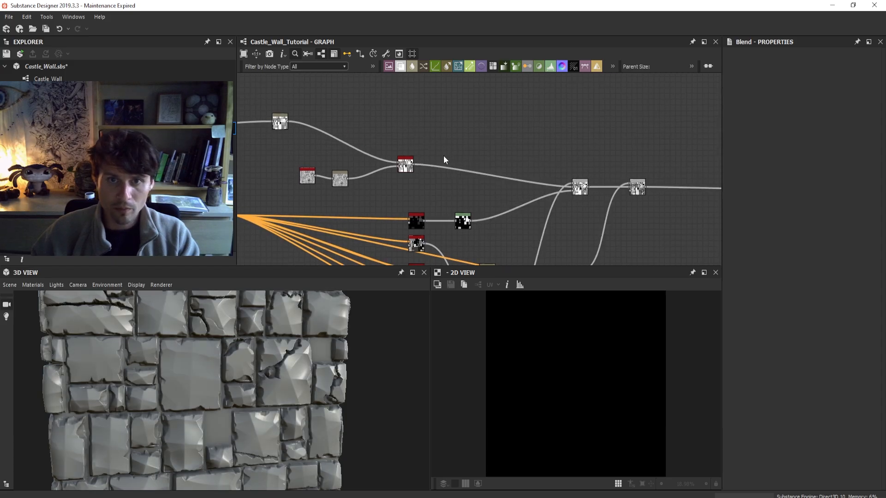
scroll(437, 184, up, 3)
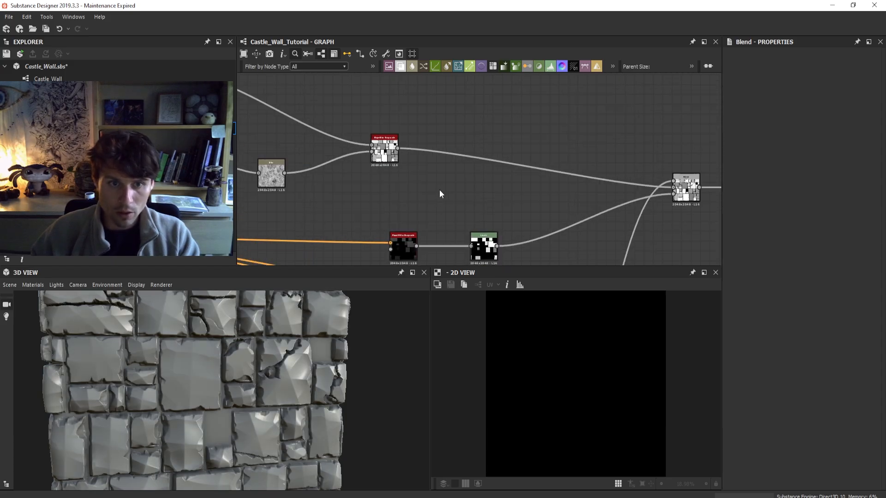
- Add a Slope Blur Grayscale node after the last bevel Blend and route the main height chain through it
scroll(483, 185, down, 4)
middle_drag(611, 203, 330, 137)
middle_drag(577, 173, 471, 193)
scroll(509, 182, up, 1)
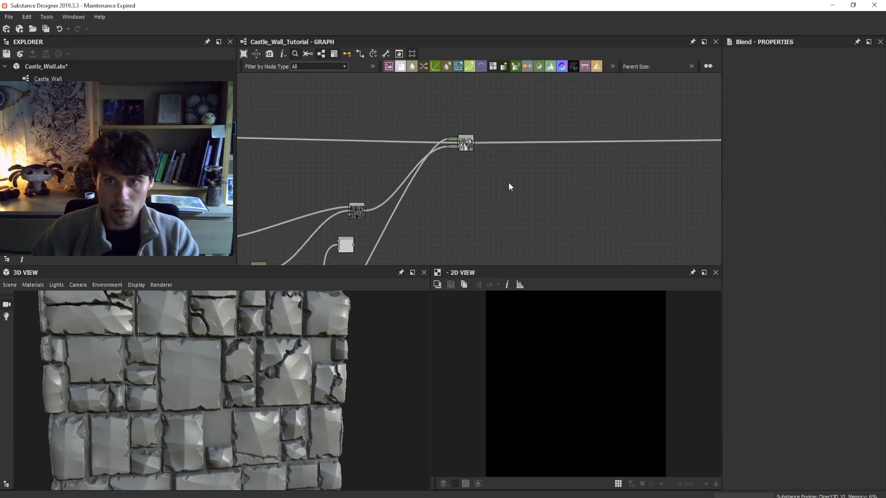
scroll(508, 182, up, 1)
key(space)
text(slop)
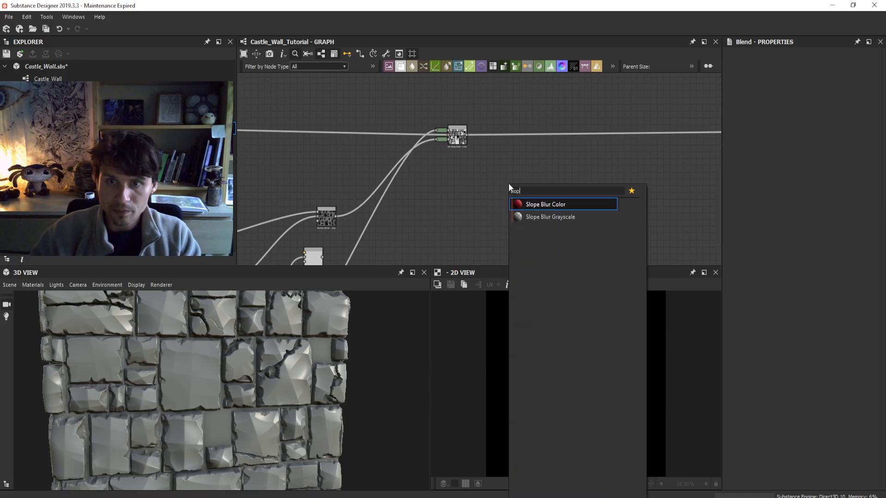
key(Down)
key(Return)
scroll(498, 175, up, 3)
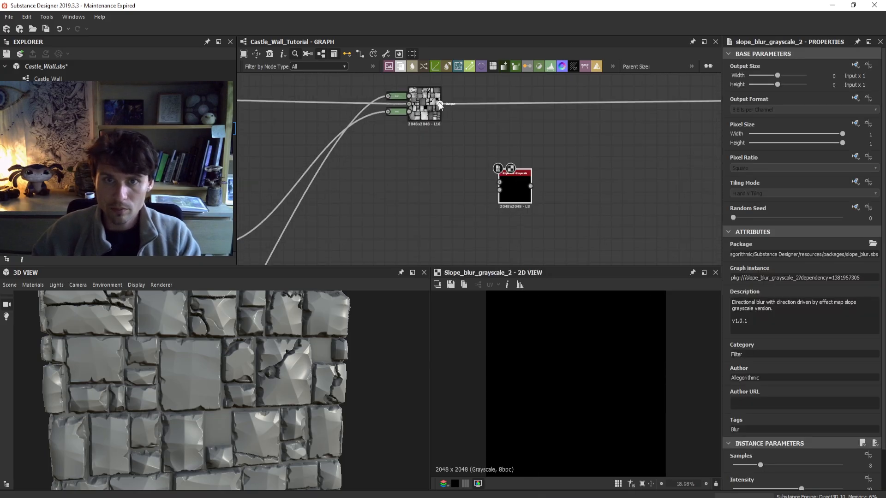
drag(439, 105, 587, 152)
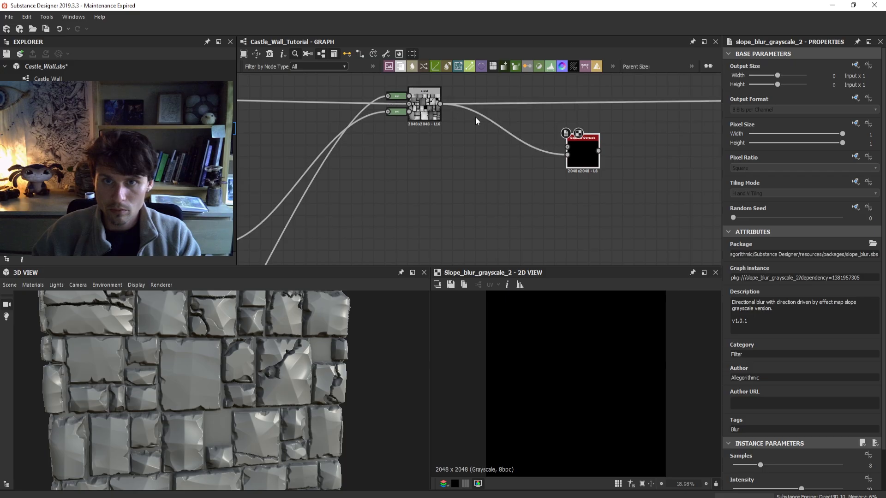
shift+drag(441, 104, 578, 119)
- Add a Perlin Noise node and connect it to the Slope Blur Grayscale's slope input
click(459, 183)
key(space)
text(perl)
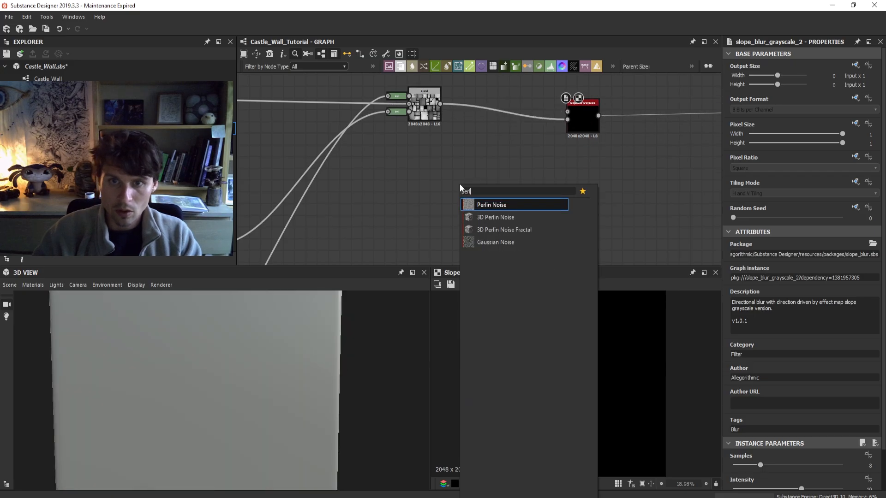
key(Return)
drag(474, 186, 568, 112)
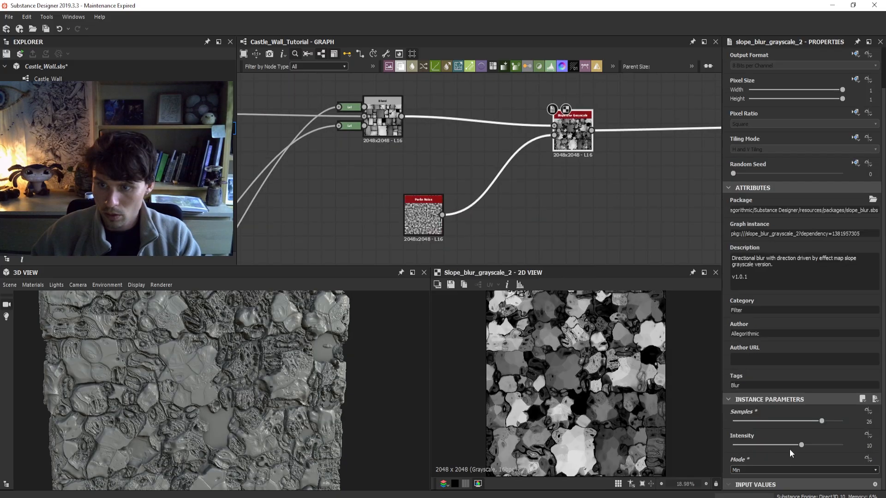
- Set the Slope Blur to Samples 26, Intensity 0.27 and Mode Min, and the Perlin Noise Scale to 18
drag(799, 445, 735, 455)
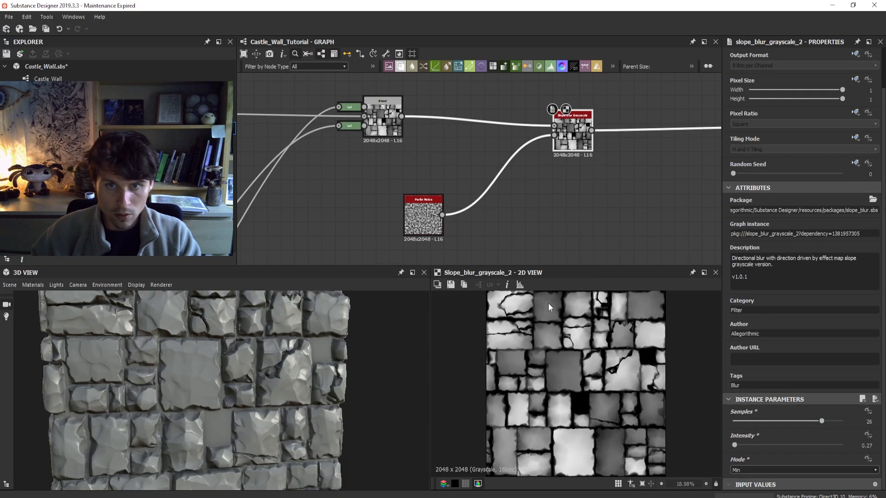
drag(413, 204, 411, 228)
drag(787, 419, 760, 419)
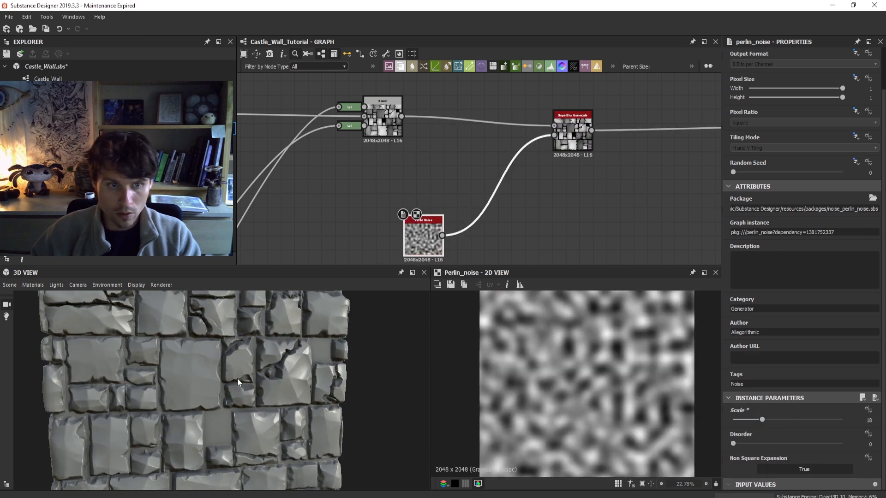
mouse_move(237, 378)
mouse_down()
mouse_move(216, 373)
mouse_move(232, 377)
mouse_up()
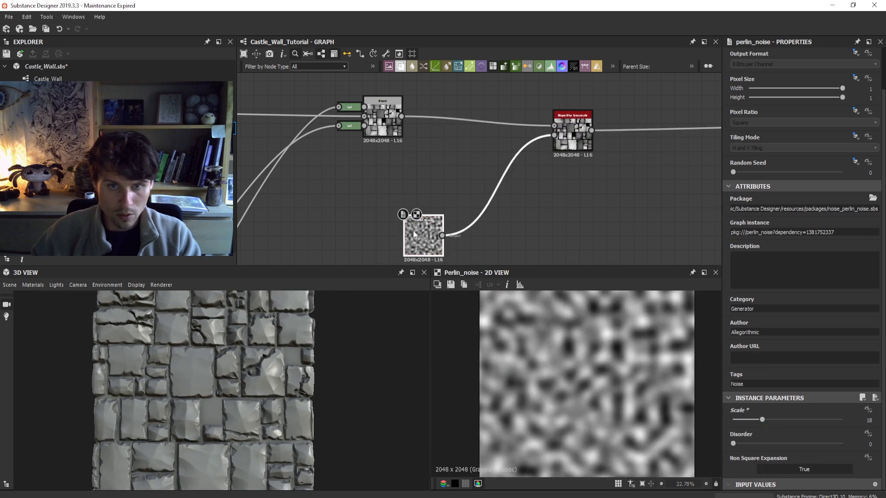
- Insert a second Slope Blur Grayscale node between the Perlin Noise and the existing Slope Blur's slope input
drag(414, 231, 386, 239)
middle_drag(519, 263, 517, 230)
drag(489, 199, 445, 172)
key(space)
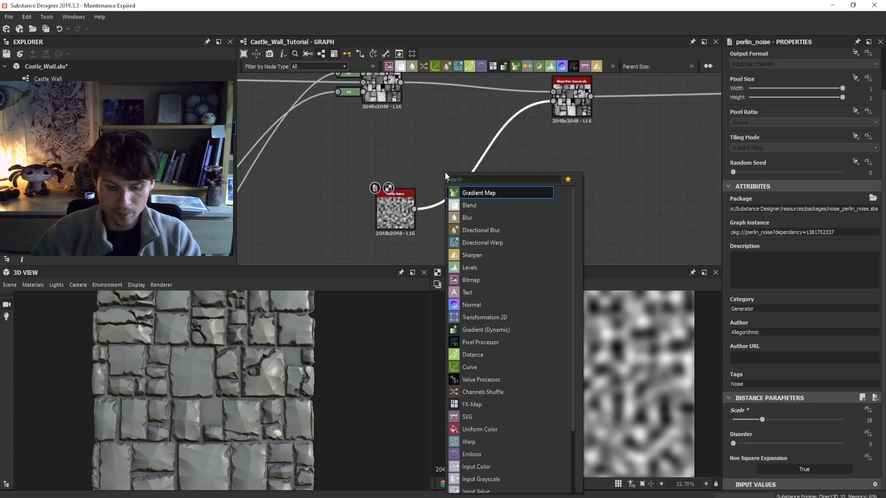
text(slope)
key(Return)
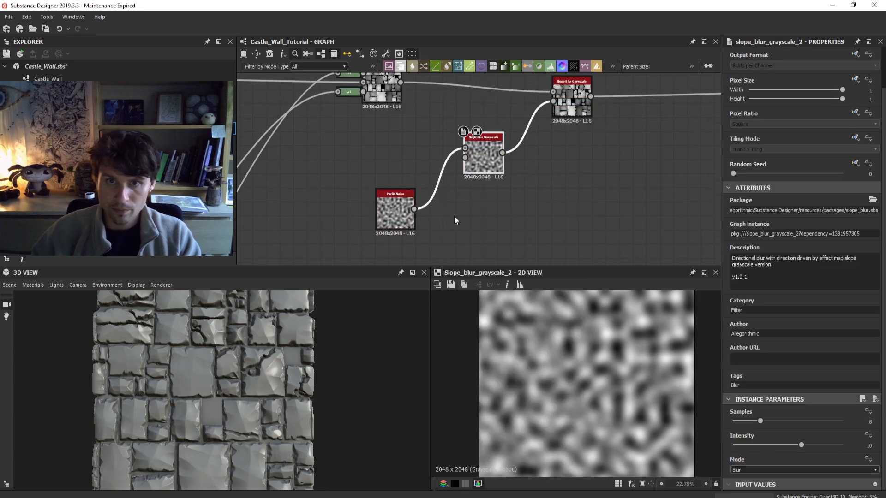
drag(454, 216, 421, 178)
key(space)
text(blend)
key(Return)
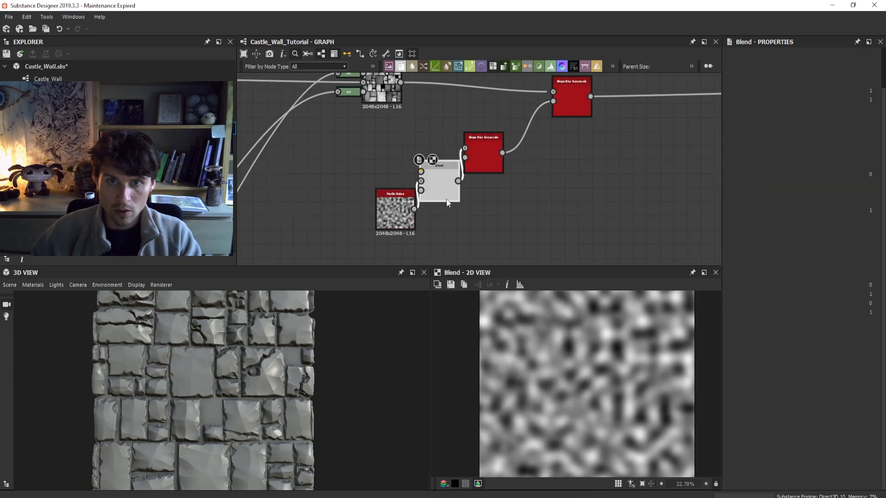
key(ctrl+z)
- Add a Blur node after the Perlin Noise, and connect the noise directly to the new Slope Blur's grayscale input
key(space)
text(b)
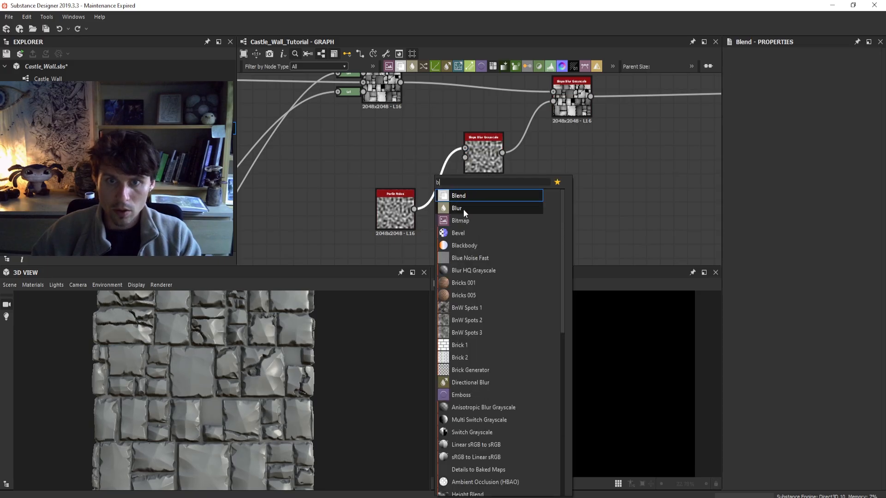
click(463, 209)
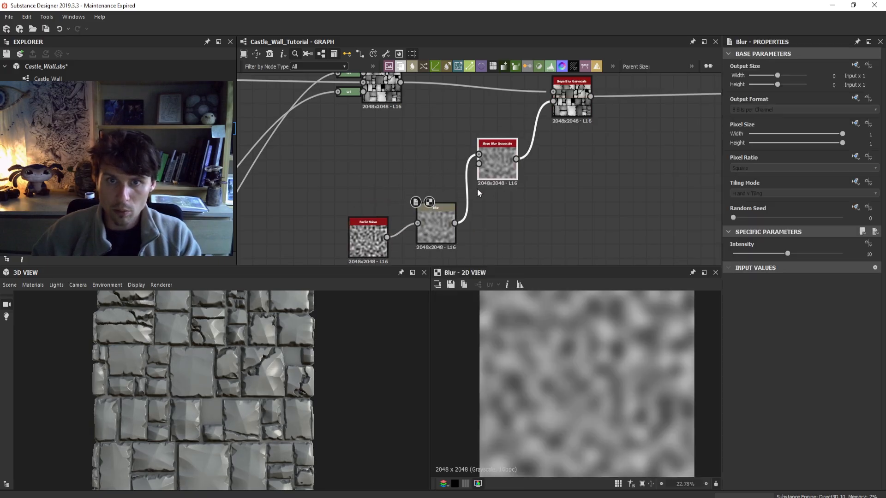
drag(371, 254, 479, 155)
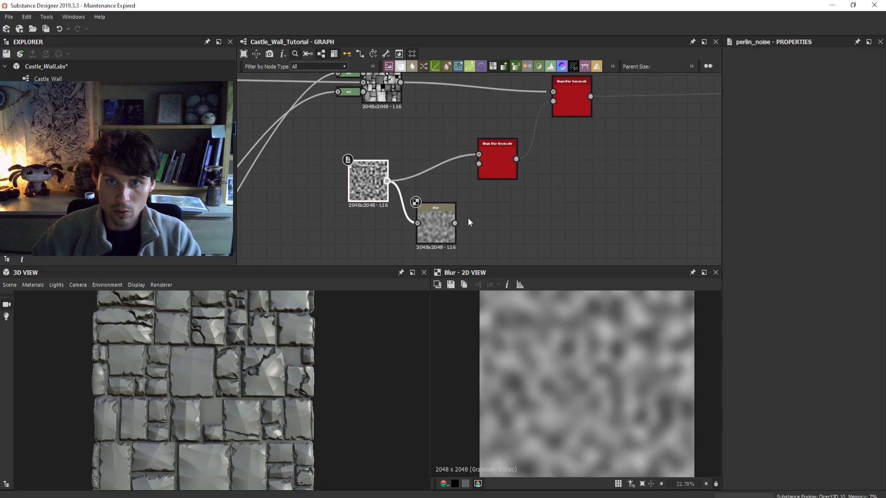
- Feed the Blur into the new Slope Blur's slope input and set it to Samples 11, Intensity 3.23 and Mode Min
double_click(495, 173)
scroll(785, 392, down, 2)
drag(768, 420, 737, 449)
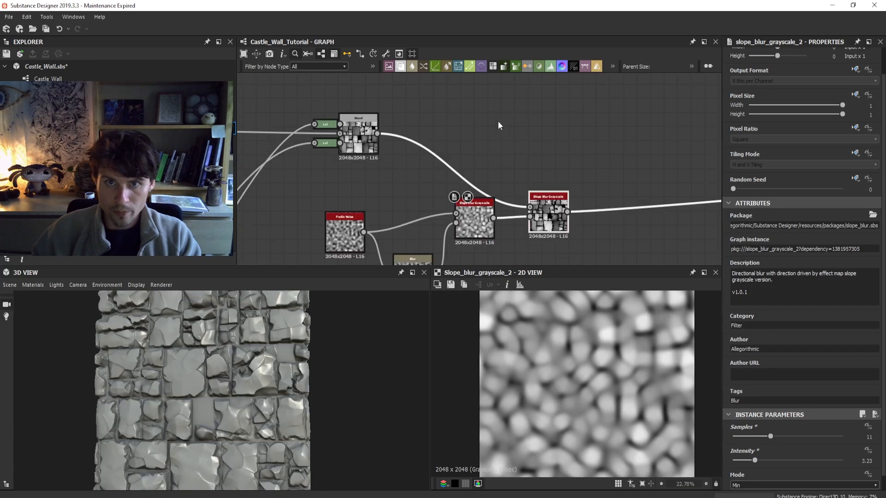
- Add a Blend node to the main height chain, with the slope-blurred stones as foreground and the previous Blend as background
click(500, 126)
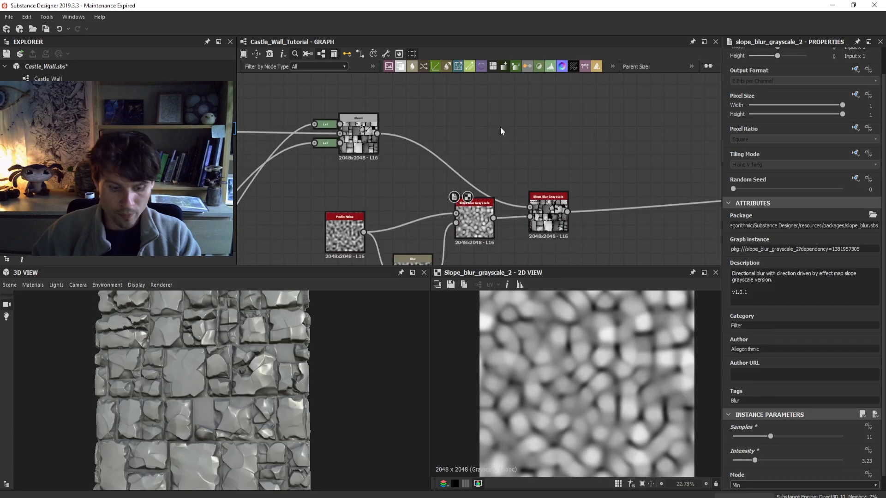
key(space)
text(b)
click(524, 149)
drag(376, 134, 476, 134)
drag(567, 212, 476, 125)
shift+drag(567, 211, 640, 130)
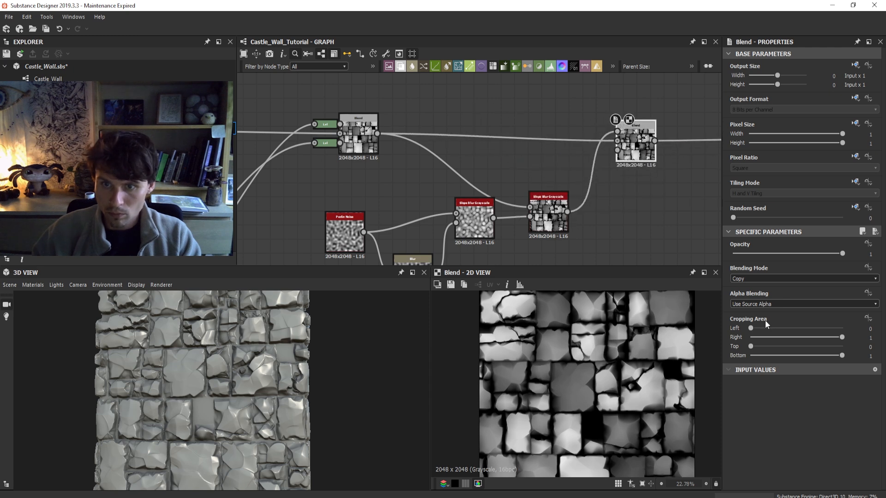
- Set the new Blend's opacity to 0.76 and inspect the roughened stones on the cube
drag(823, 253, 762, 272)
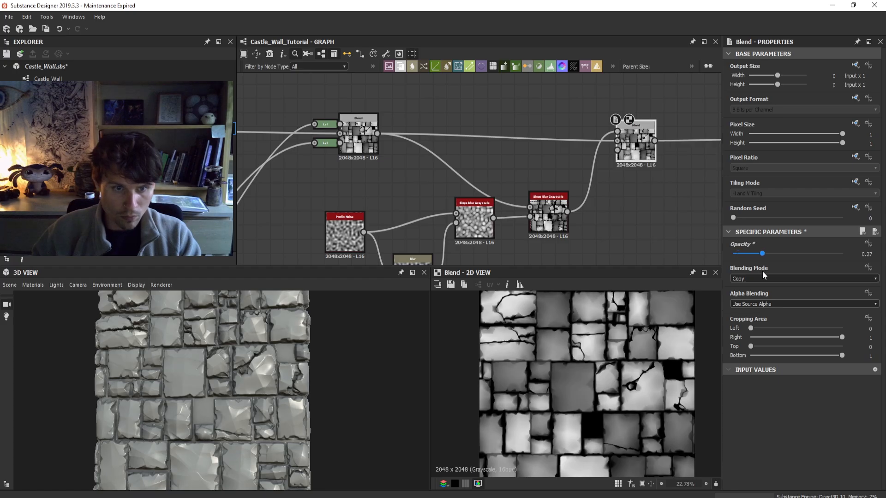
scroll(232, 406, down, 3)
scroll(222, 420, up, 5)
drag(221, 419, 245, 421)
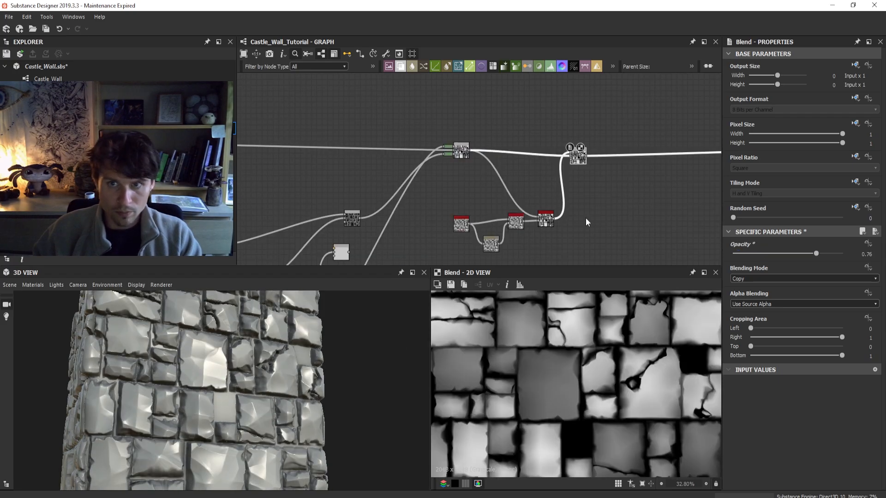
- Try the Blend at opacity 0 to compare the stones without the slope blur, and undo that change
click(577, 162)
drag(771, 256, 607, 290)
scroll(232, 400, down, 3)
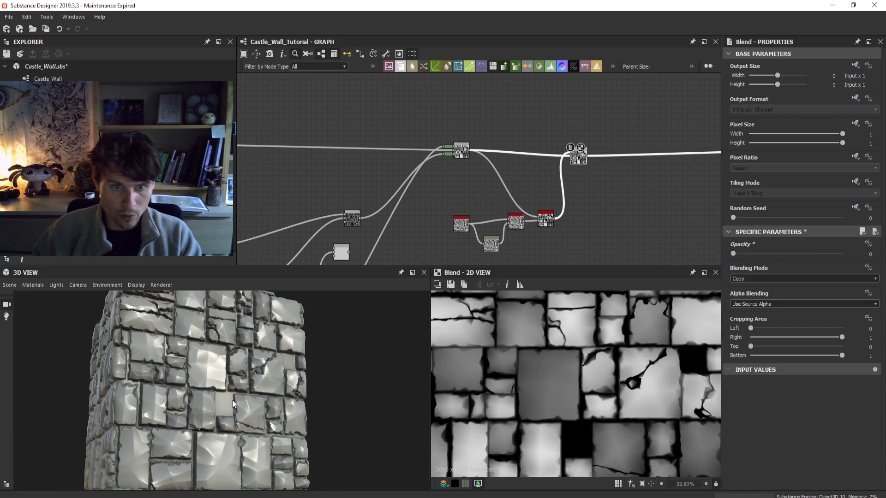
key(ctrl+z)
mouse_move(232, 404)
mouse_down()
mouse_move(257, 419)
mouse_move(230, 407)
mouse_up()
scroll(257, 419, down, 3)
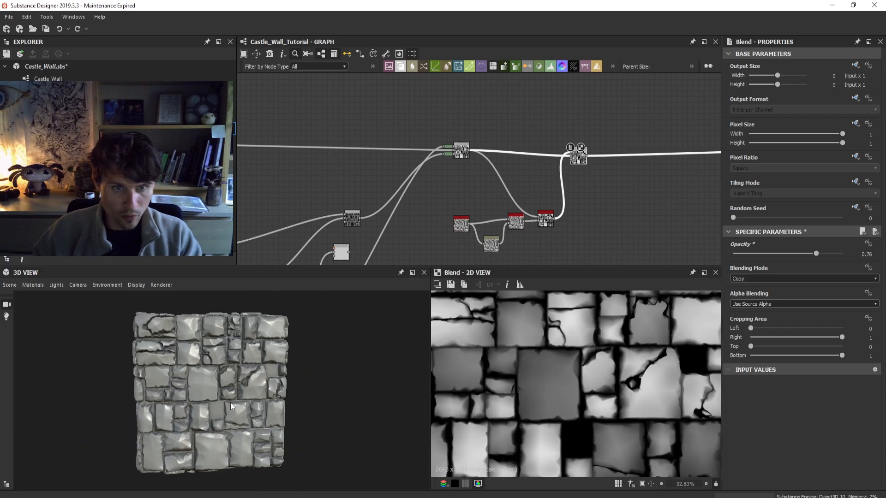
- Set the slope blur Blend's opacity to 0.72 and check the stones on the cube
scroll(231, 406, up, 3)
mouse_move(806, 256)
mouse_down()
mouse_move(796, 253)
mouse_move(821, 259)
mouse_move(811, 255)
mouse_up()
scroll(212, 372, down, 3)
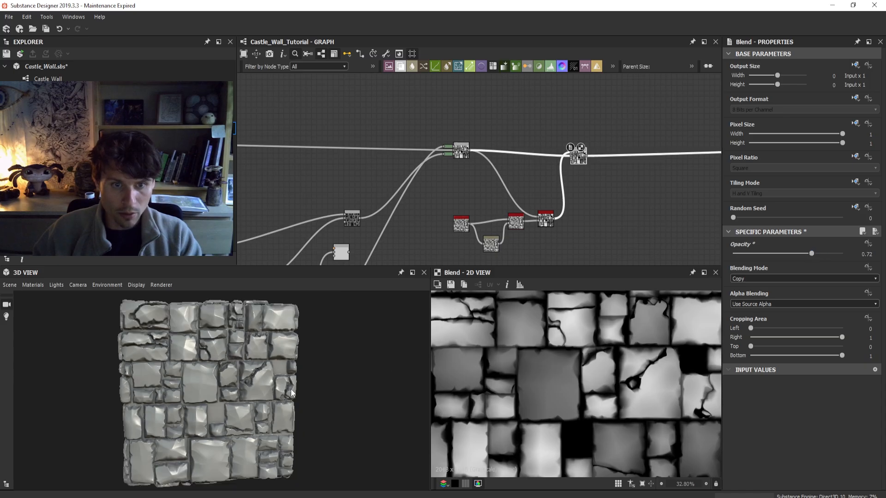
mouse_move(207, 372)
mouse_down()
mouse_move(266, 376)
mouse_move(208, 387)
mouse_move(221, 348)
mouse_move(204, 372)
mouse_up()
scroll(206, 397, up, 3)
scroll(222, 350, down, 2)
- Raise the output black level and slightly raise the input black level of the Levels node feeding the earlier Blend's opacity input
scroll(446, 189, up, 5)
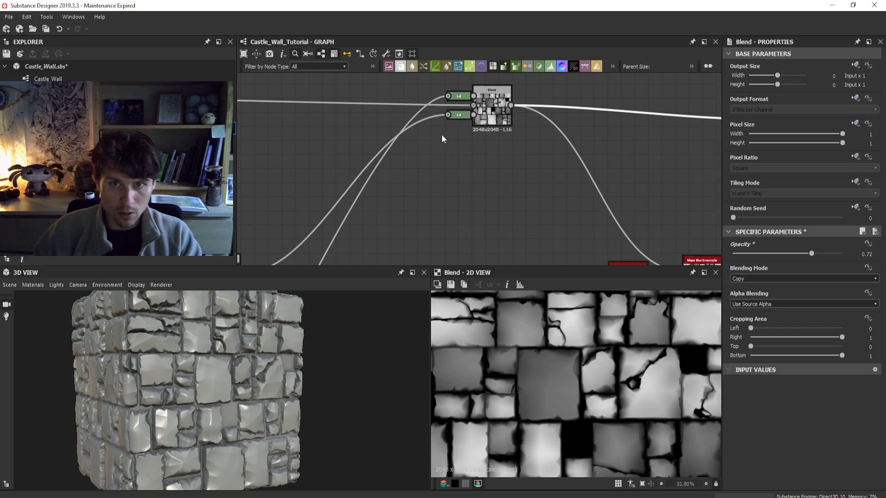
double_click(458, 115)
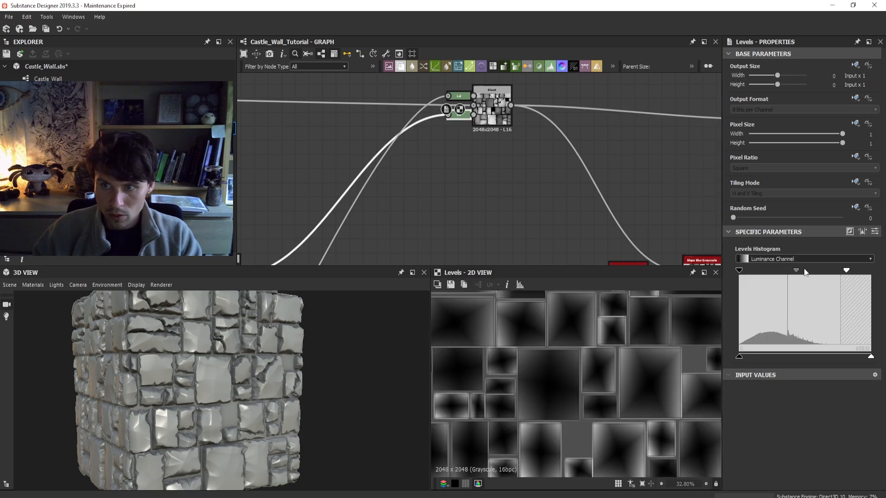
drag(740, 356, 771, 364)
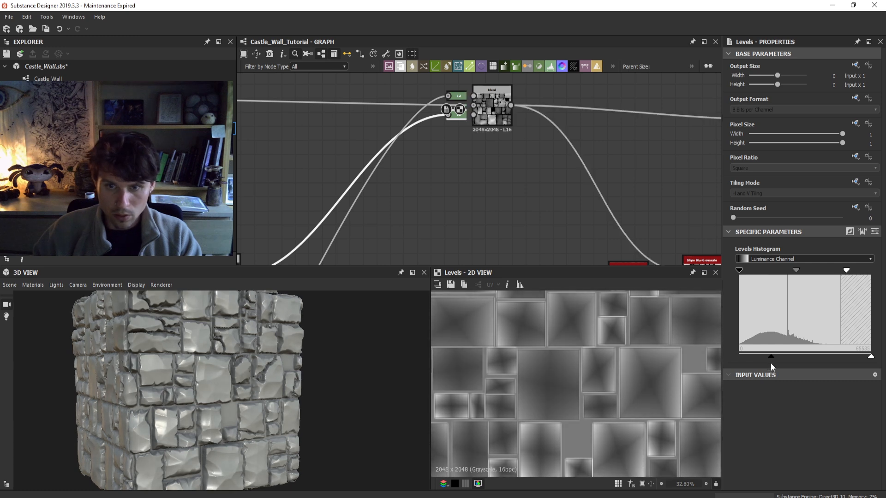
drag(793, 273, 798, 276)
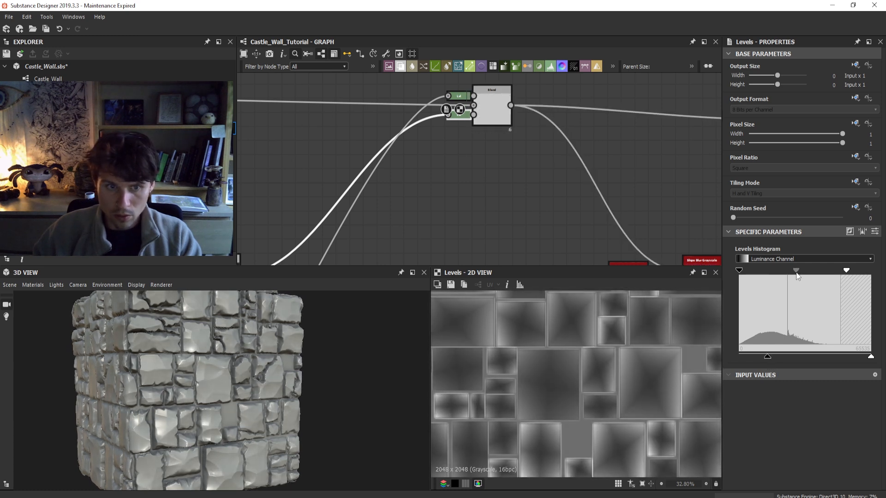
drag(739, 271, 749, 274)
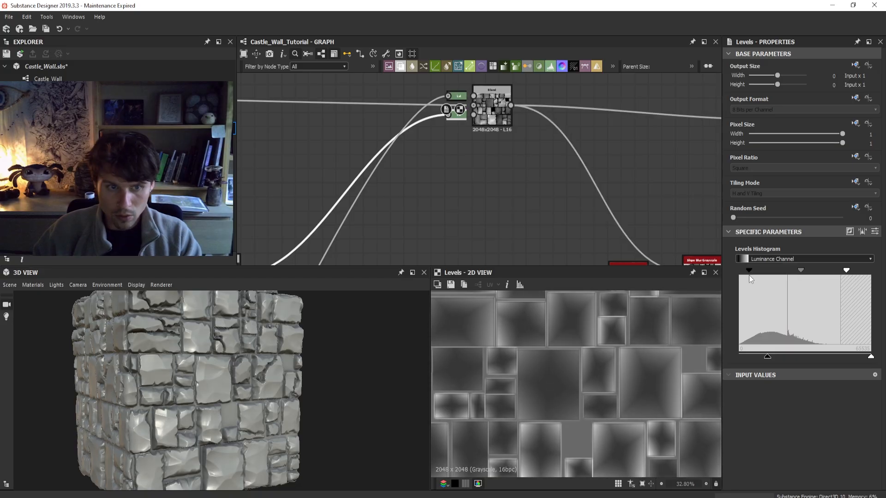
scroll(175, 405, up, 5)
drag(175, 405, 243, 393)
scroll(162, 411, down, 4)
- Set the Tile Sampler in front of the Invert Grayscale node to X Amount 13 and Y Amount 16
scroll(474, 245, down, 5)
middle_drag(473, 245, 501, 135)
middle_drag(379, 208, 404, 154)
scroll(378, 226, up, 5)
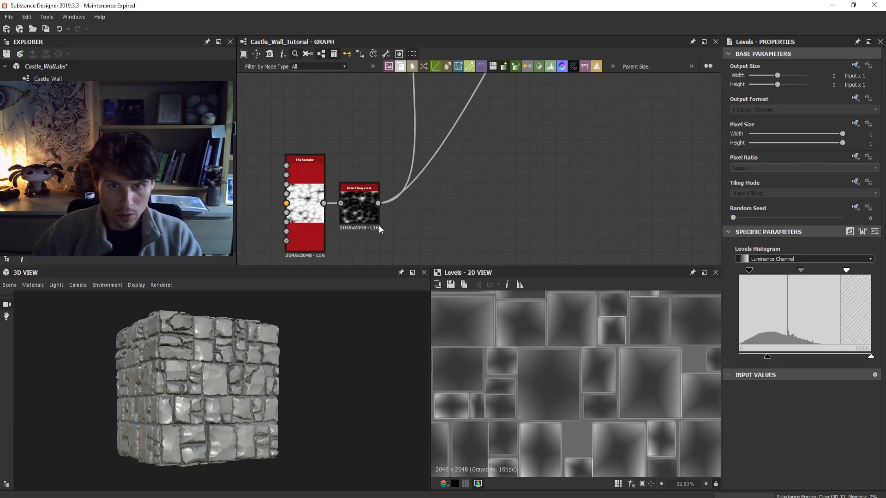
double_click(312, 209)
scroll(196, 419, up, 2)
scroll(197, 418, up, 2)
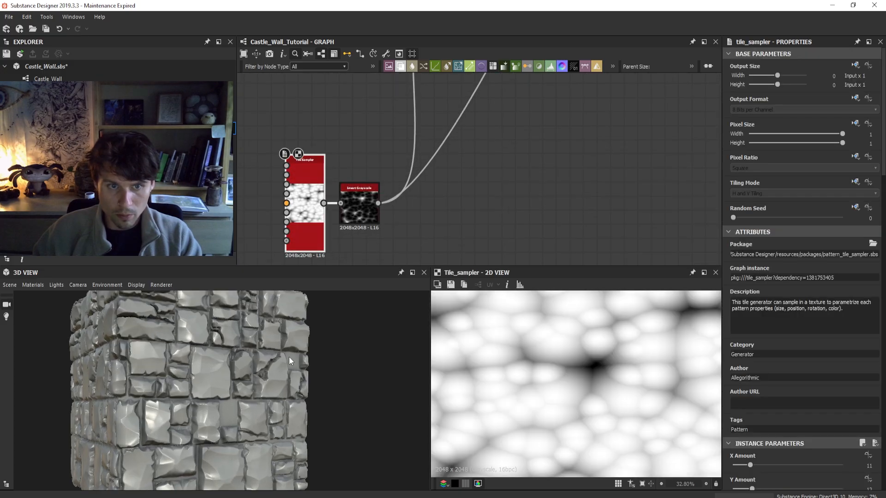
scroll(829, 343, down, 3)
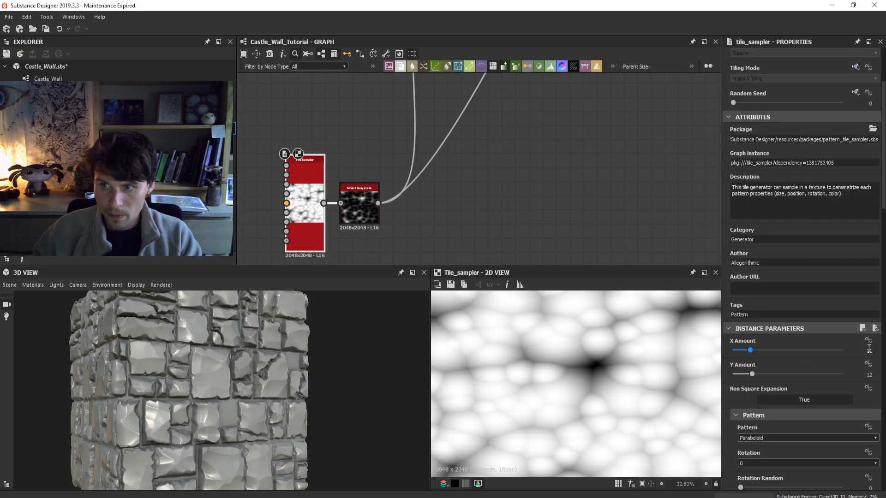
drag(749, 350, 758, 374)
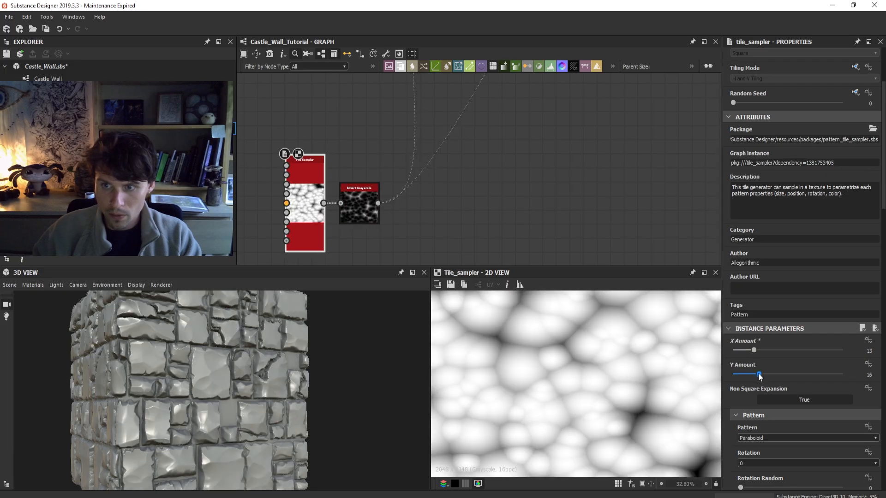
- Examine the chiseled stone surfaces on the cube's front face and around its corner
scroll(186, 386, down, 3)
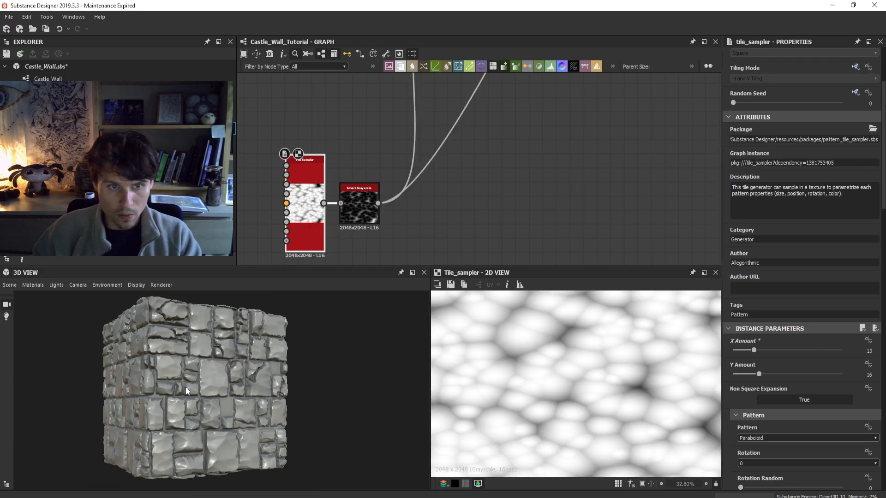
drag(186, 387, 167, 399)
scroll(232, 354, up, 4)
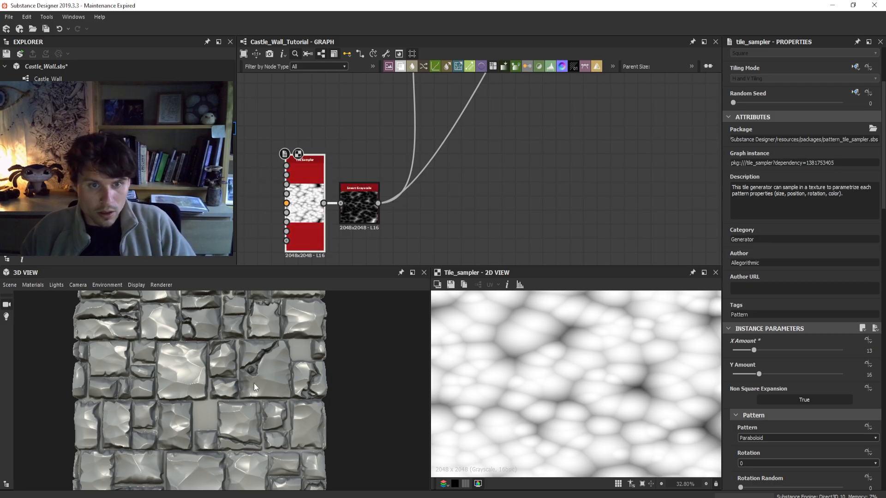
drag(238, 372, 280, 389)
scroll(278, 383, down, 5)
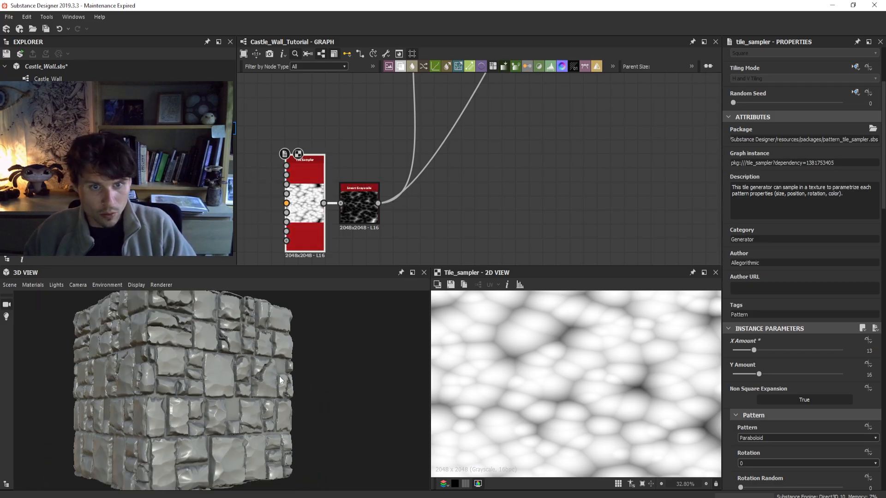
scroll(245, 391, up, 3)
drag(244, 391, 219, 390)
- On the Tile Random node, try X Amount 6, return it to 4, and set Y Amount to 6
scroll(480, 170, down, 8)
scroll(359, 182, up, 6)
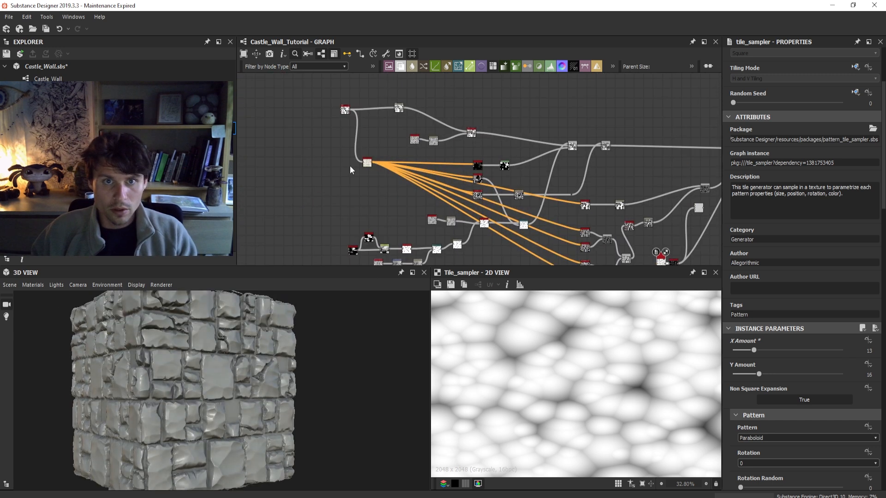
click(323, 90)
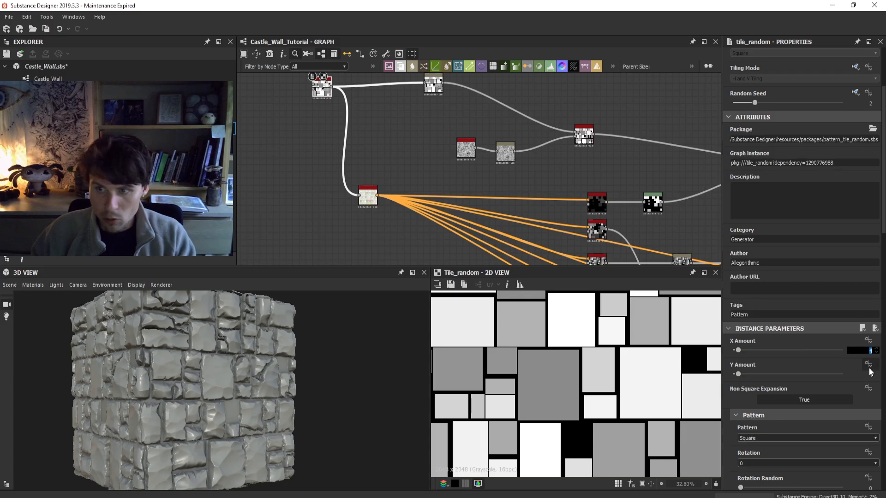
text(6)
key(Return)
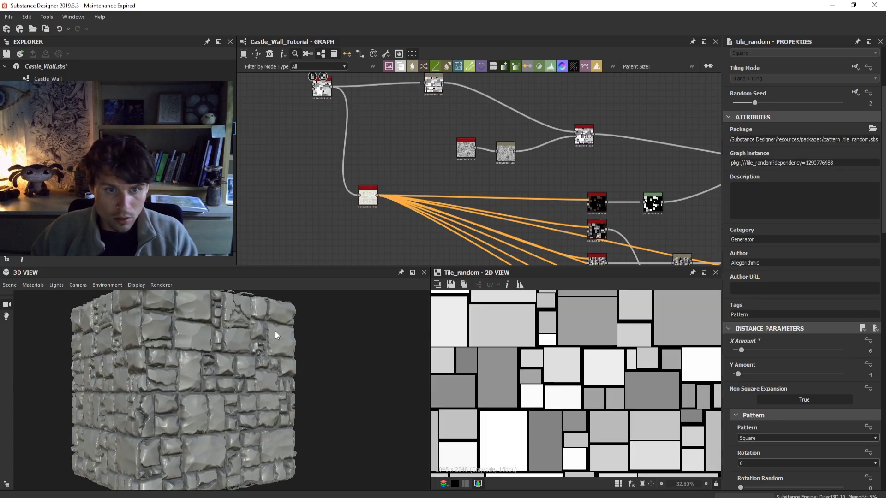
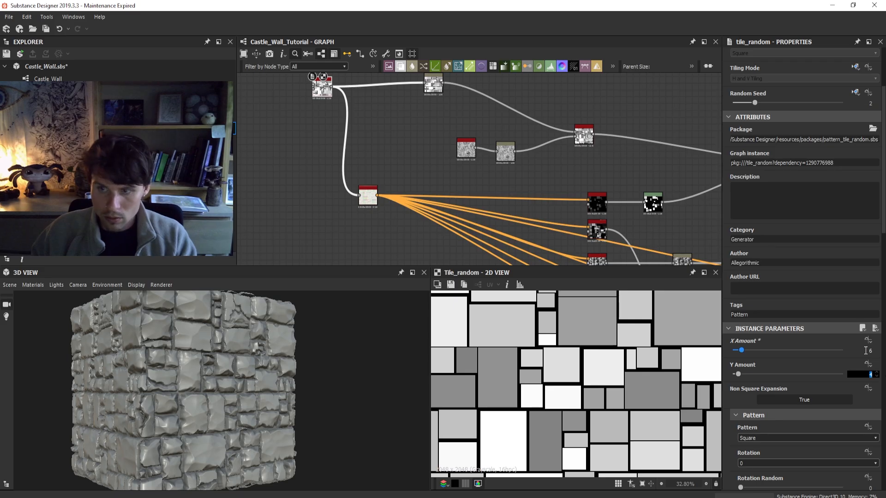
text(6)
key(Return)
- Examine the changed stone layout on the cube's faces and corner from close and far
scroll(213, 388, up, 3)
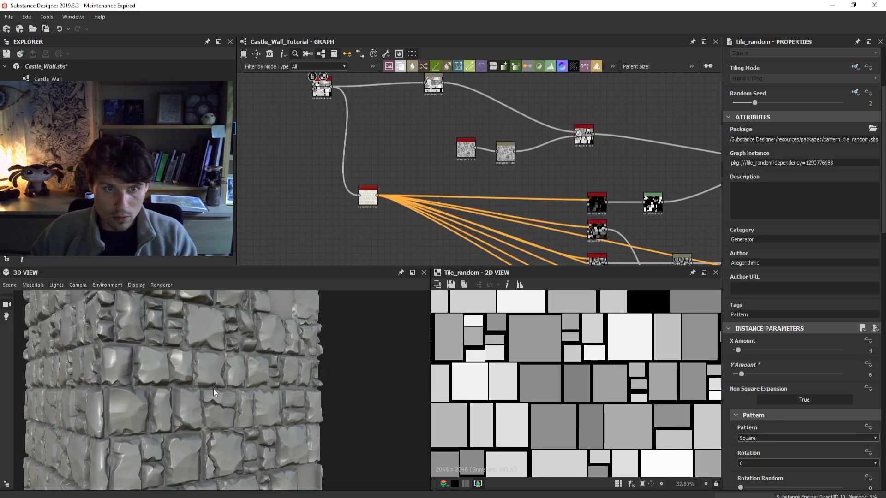
drag(213, 389, 171, 381)
scroll(170, 381, down, 2)
middle_drag(174, 402, 186, 366)
drag(186, 366, 222, 392)
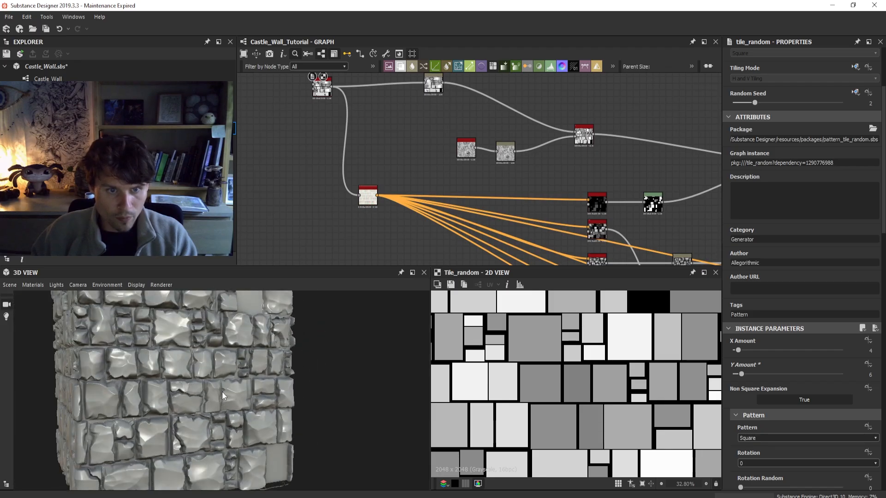
scroll(223, 391, down, 5)
scroll(223, 391, up, 6)
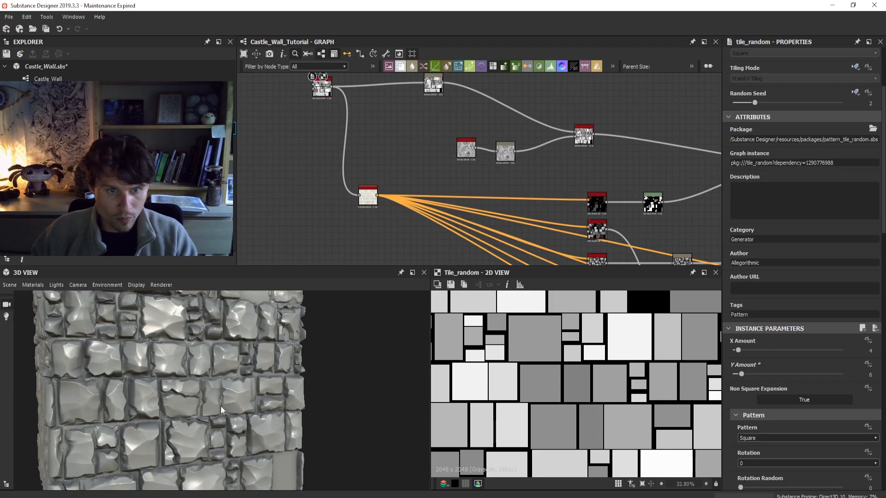
scroll(221, 406, down, 2)
- Set the Y Amount of the Tile Generator that drives the crack pattern to 9
scroll(454, 149, down, 3)
middle_drag(453, 149, 372, 147)
scroll(487, 186, up, 5)
middle_drag(488, 203, 469, 135)
double_click(381, 130)
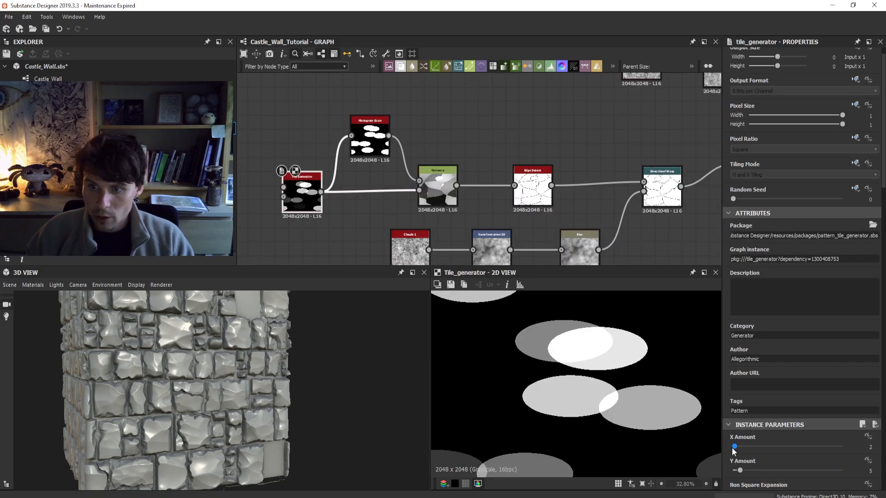
drag(741, 472, 746, 473)
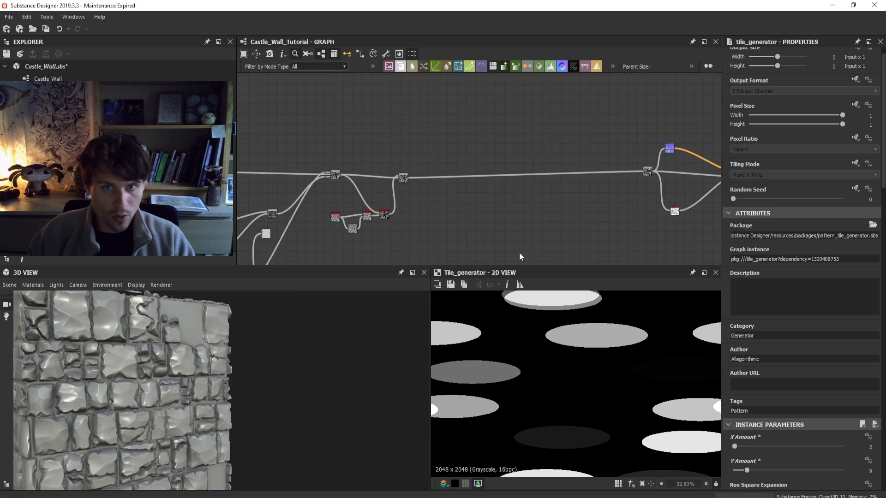
- Examine the end of the node graph and the wall's faces and corner, and give the graph area more height
scroll(659, 210, down, 1)
middle_drag(659, 210, 382, 133)
scroll(475, 159, up, 2)
middle_drag(476, 159, 535, 248)
drag(532, 253, 613, 130)
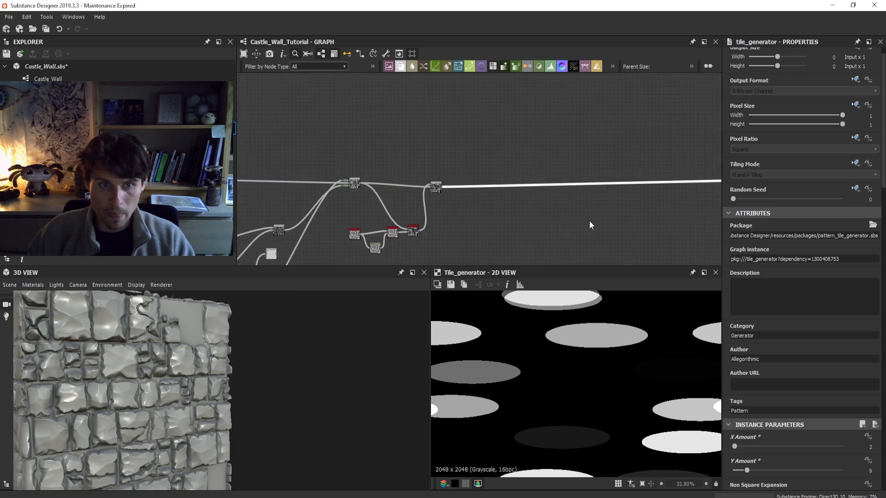
scroll(192, 389, down, 5)
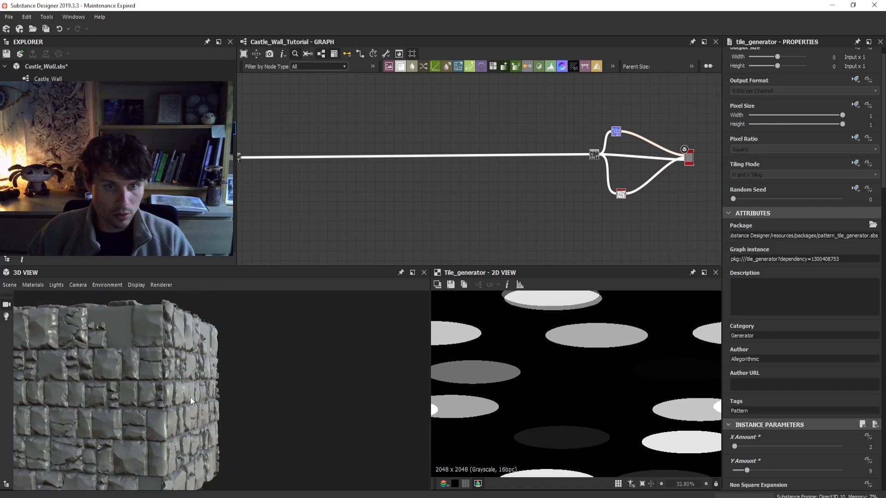
middle_drag(148, 408, 161, 402)
middle_drag(348, 227, 543, 213)
scroll(473, 154, up, 4)
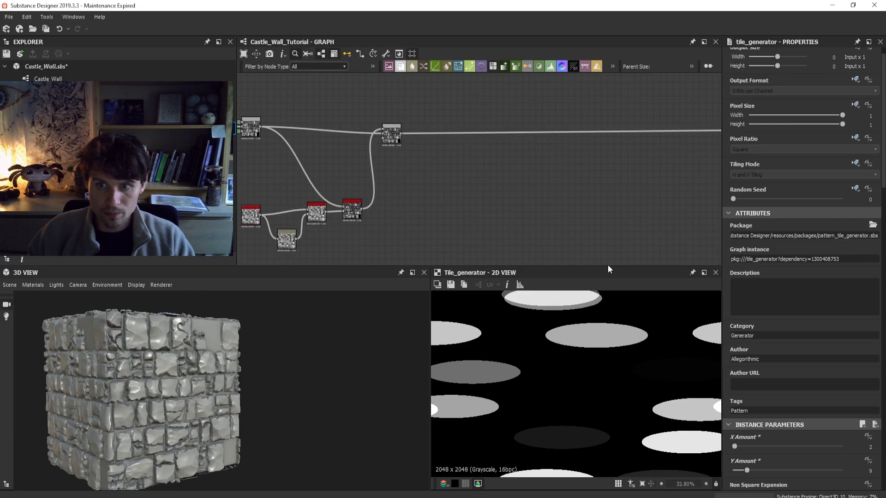
drag(608, 269, 608, 298)
middle_drag(435, 174, 442, 213)
key(space)
text(clo)
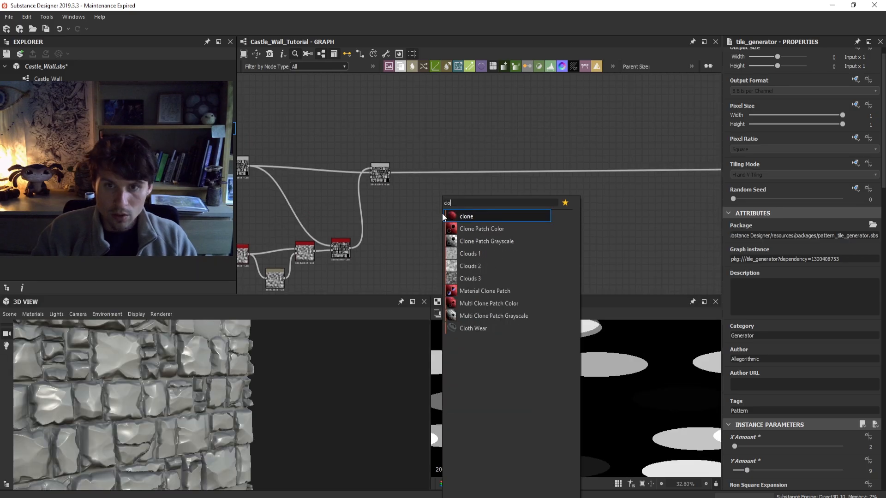
text(ud)
key(Down)
key(Return)
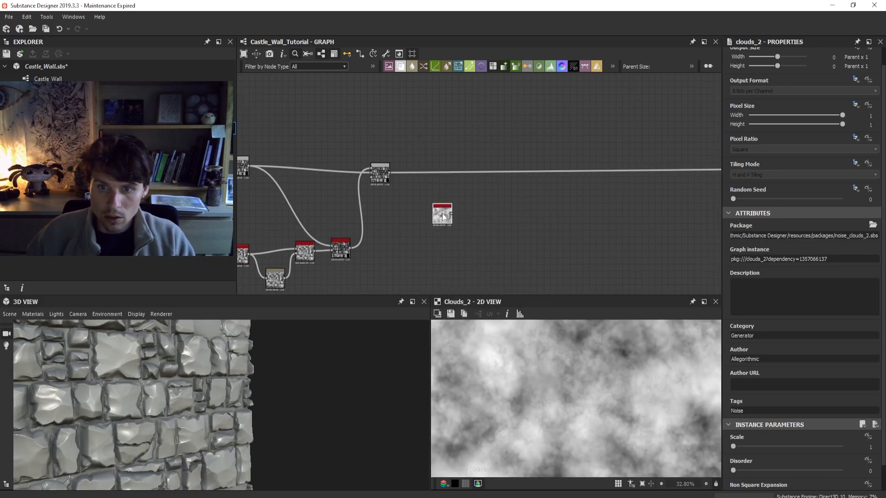
key(ctrl+z)
- Add a Clouds 3 noise node and place it above the main link, past the last Blend
key(space)
text(clu)
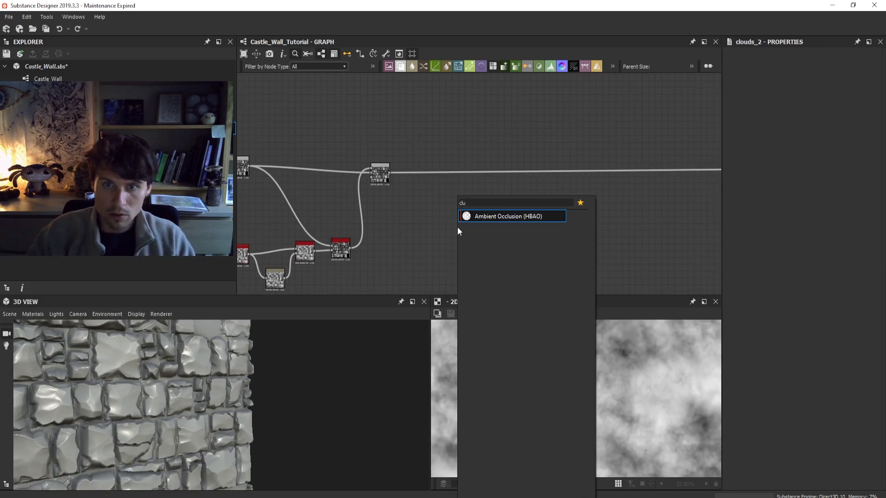
key(BackSpace)
text(oud)
key(Down)
key(Down)
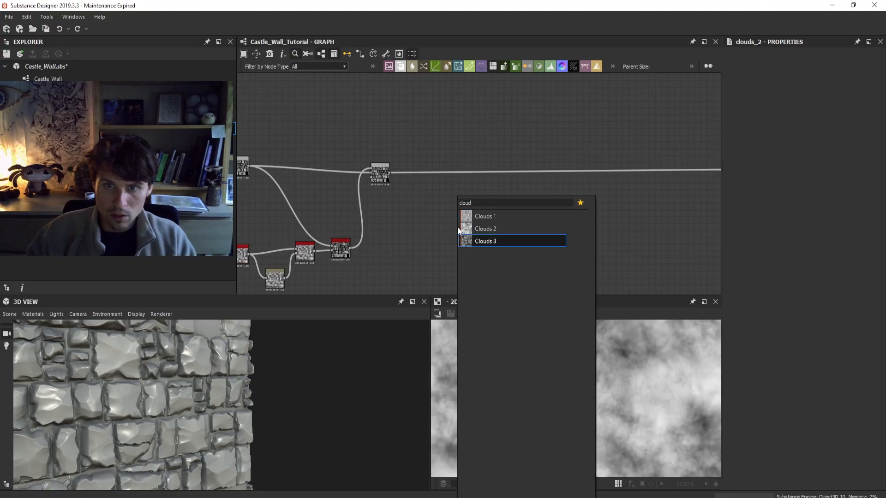
key(Return)
drag(494, 143, 494, 142)
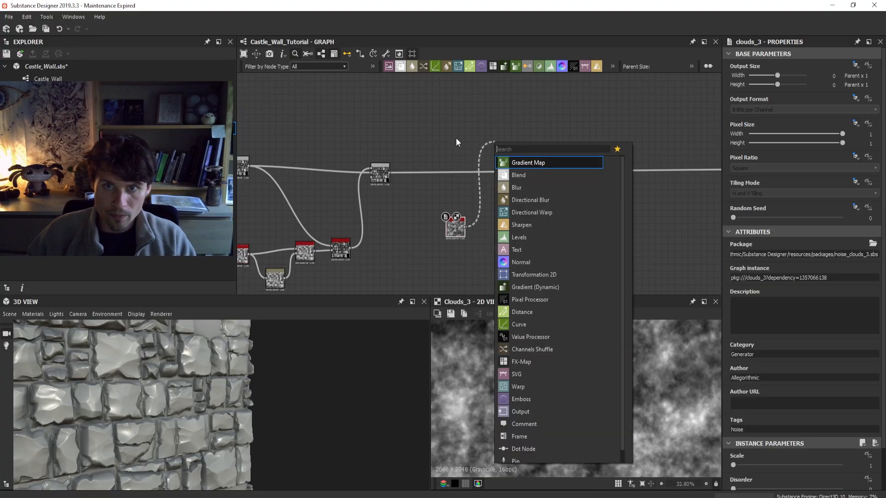
key(Escape)
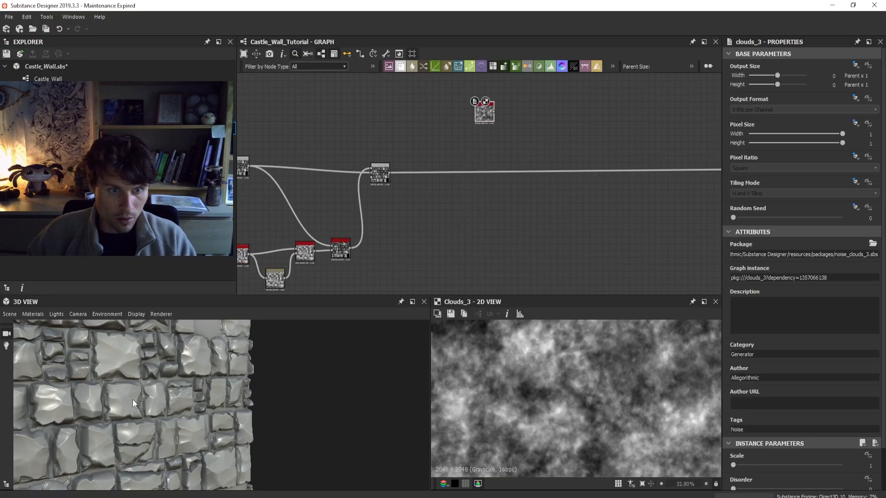
drag(134, 402, 173, 400)
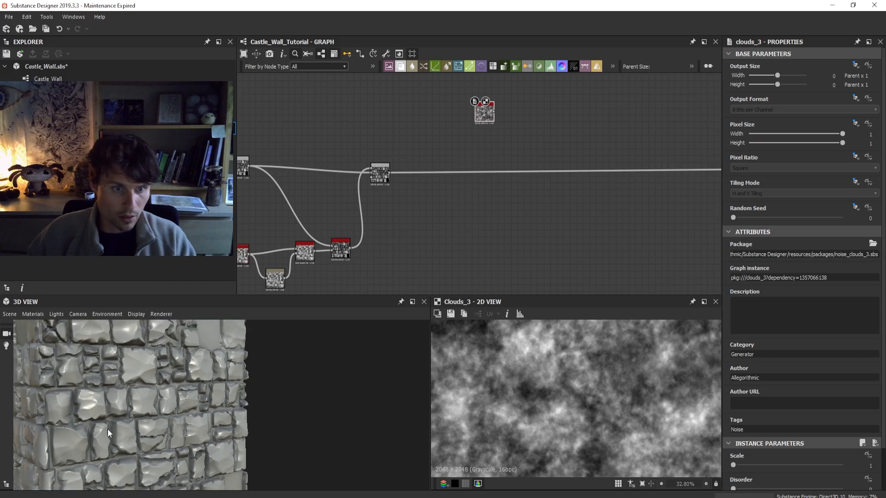
scroll(487, 145, up, 2)
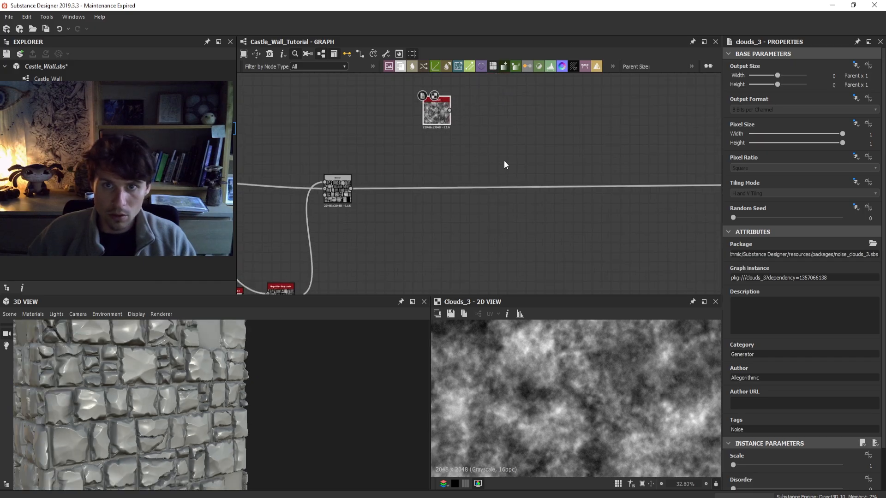
key(space)
text(b)
key(Return)
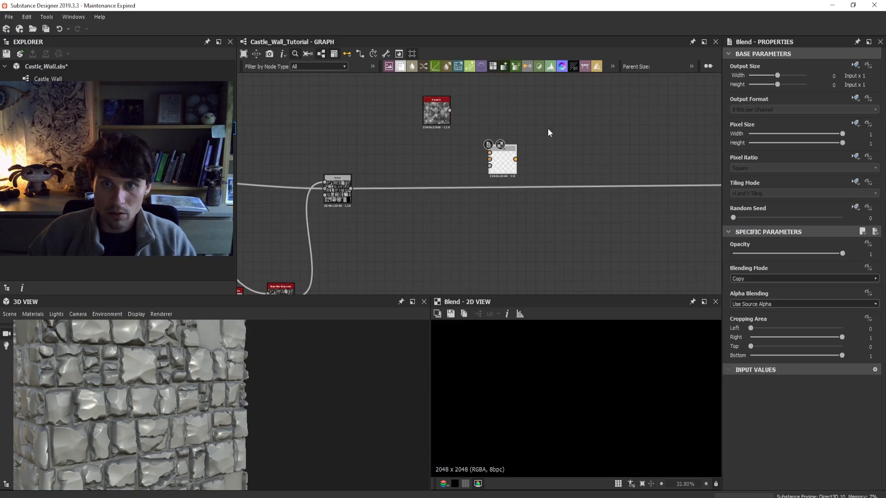
key(Delete)
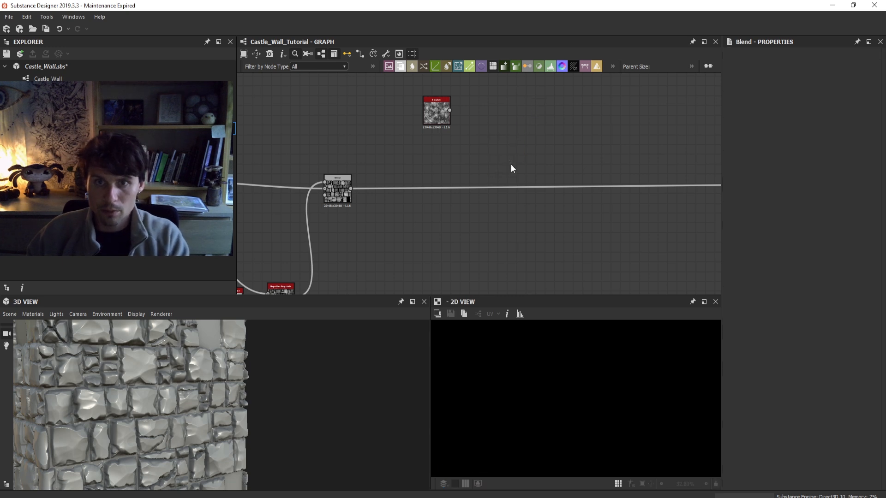
- Insert a Blend node into the main height link and feed Clouds 3 into its foreground input
click(498, 187)
key(space)
text(b)
click(513, 218)
scroll(598, 198, down, 4)
middle_drag(711, 197, 599, 193)
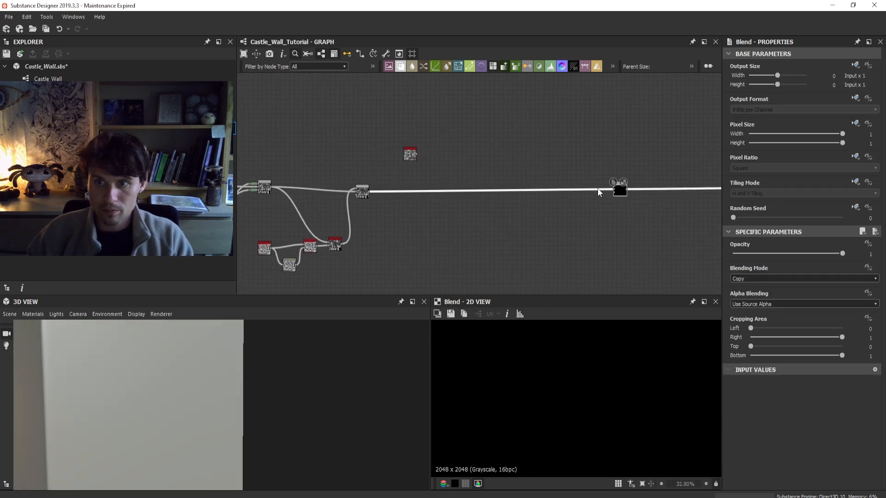
drag(619, 191, 500, 196)
scroll(421, 169, up, 5)
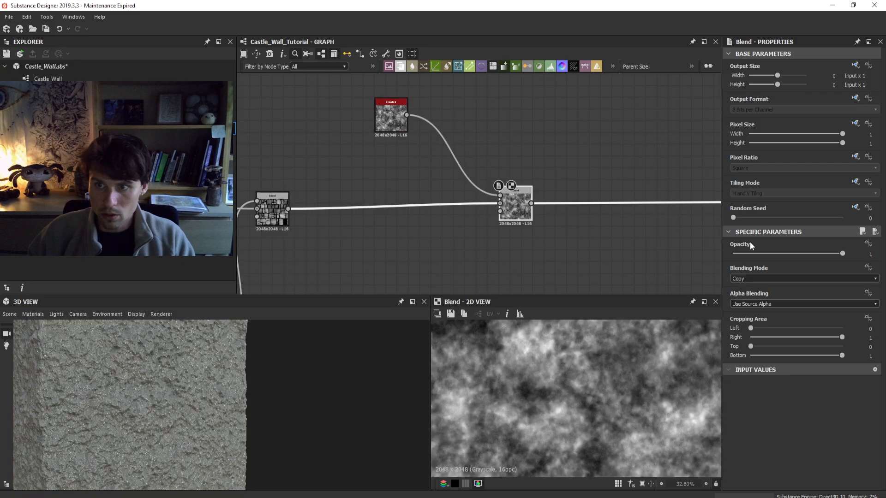
- Set the new Blend to Subtract with Opacity 0.12 and inspect the roughened stones up close
click(736, 279)
click(749, 300)
mouse_move(760, 254)
mouse_down()
mouse_move(715, 253)
mouse_move(746, 254)
mouse_up()
drag(203, 372, 162, 370)
scroll(182, 401, up, 5)
drag(181, 401, 200, 389)
ctrl+shift+right_drag(200, 388, 211, 381)
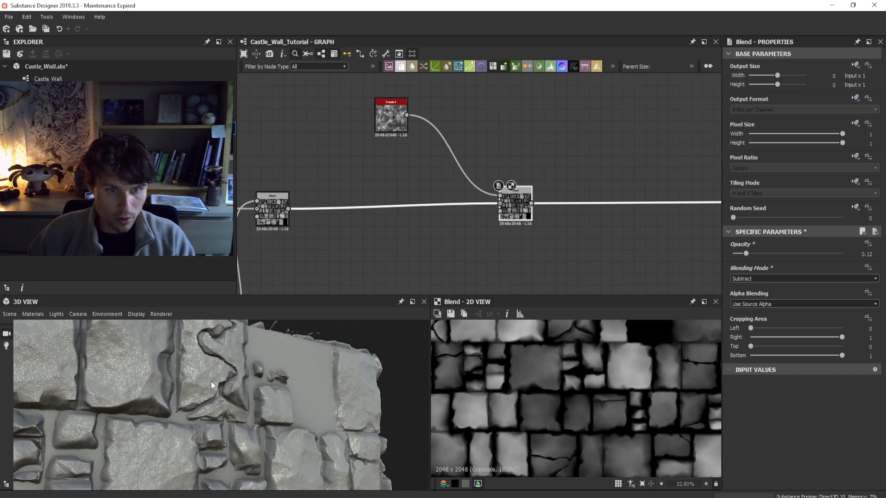
- Insert a Levels node between Clouds 3 and the Blend, and raise its black input point to isolate the brightest patches
double_click(404, 119)
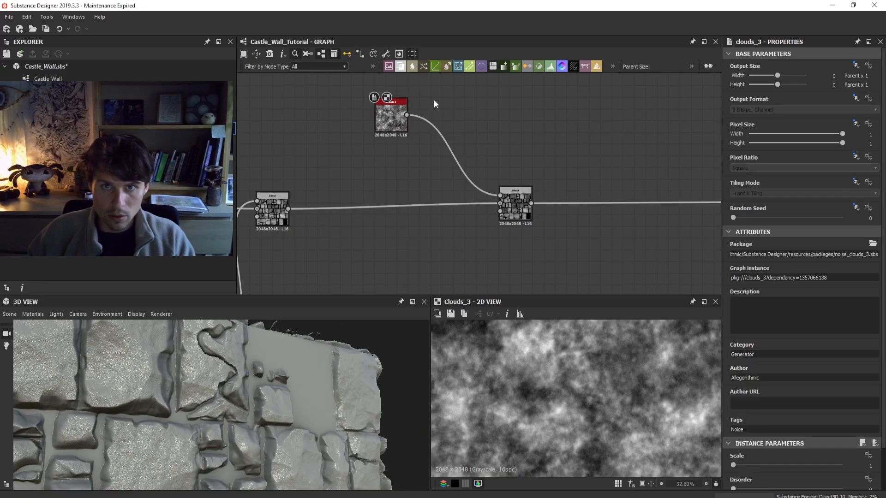
right_click(420, 134)
key(Escape)
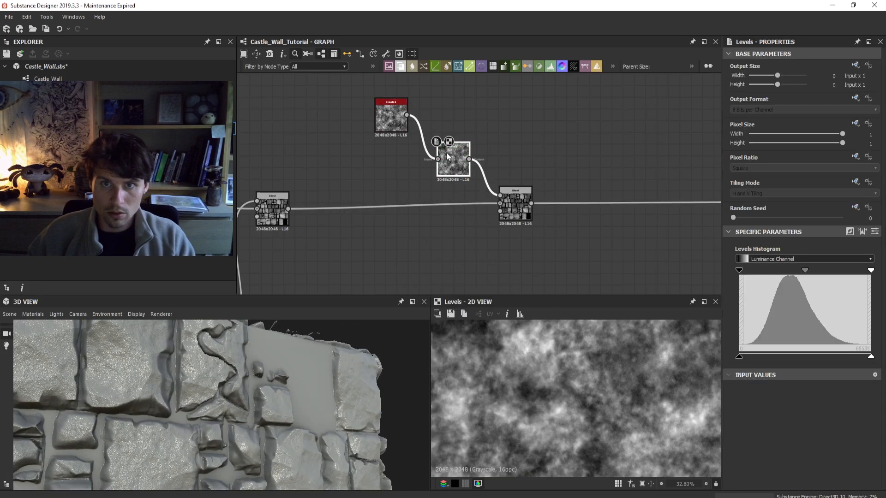
drag(447, 154, 442, 121)
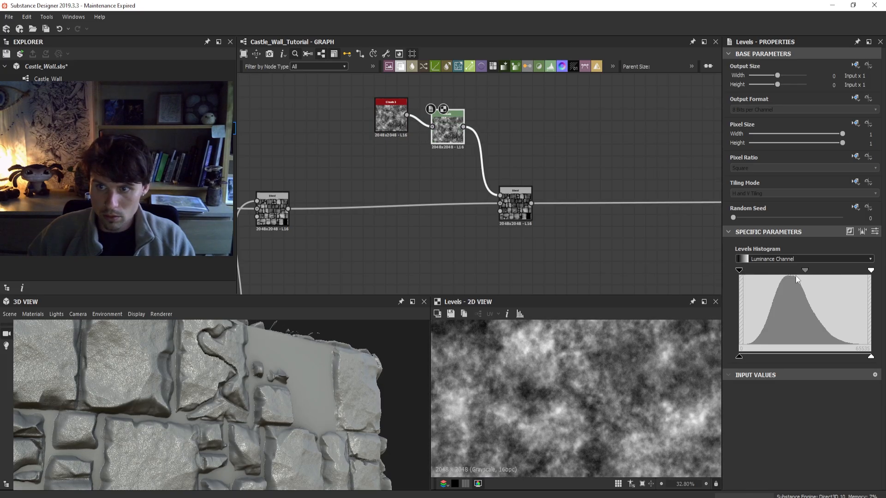
drag(743, 273, 807, 278)
drag(85, 440, 134, 417)
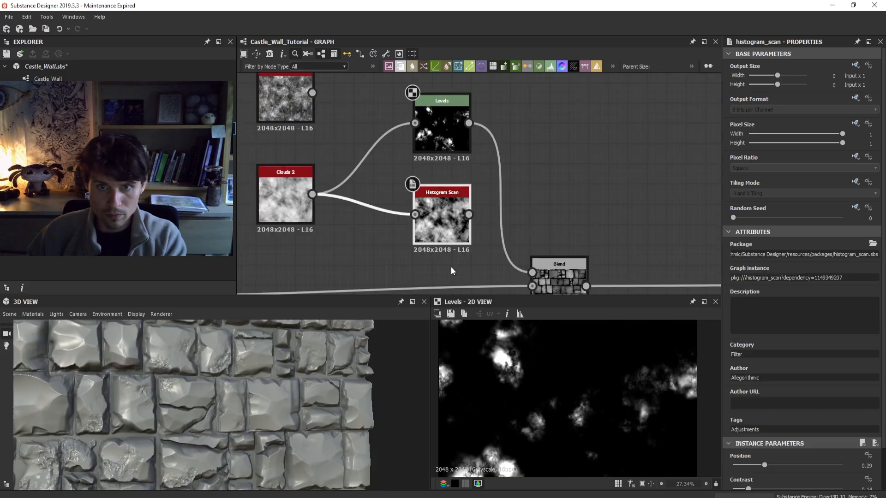
- Delete the Histogram Scan node, add a Clouds 1 node and connect it to the Levels in place of Clouds 2
key(Delete)
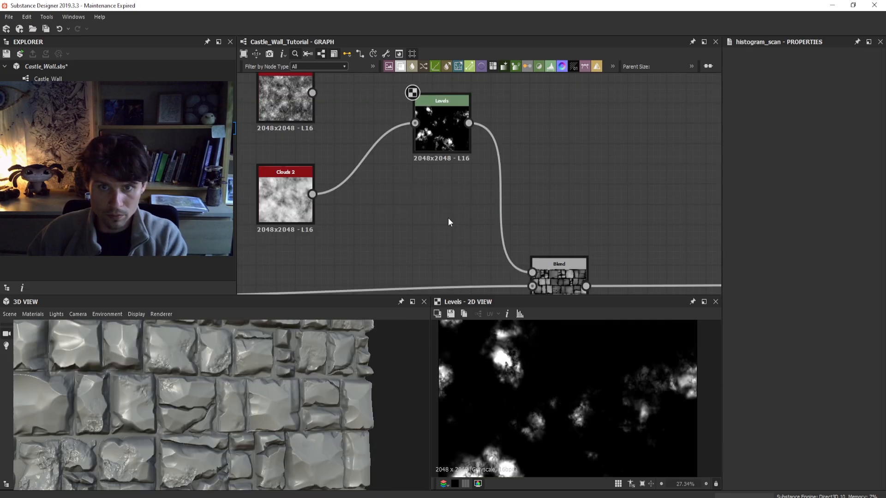
key(space)
text(cloud)
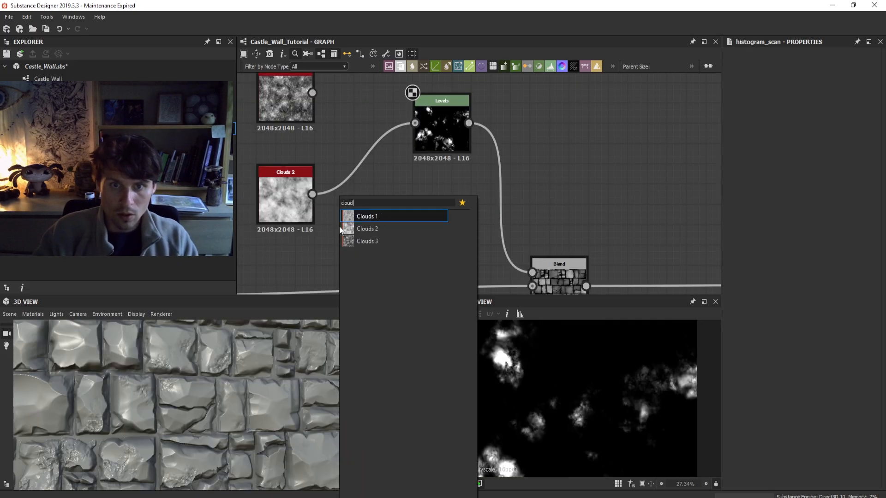
key(Return)
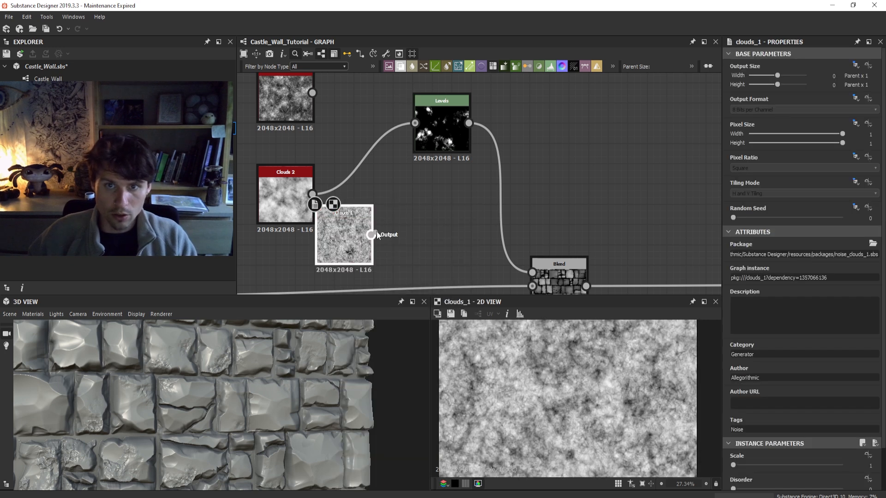
drag(407, 132, 415, 123)
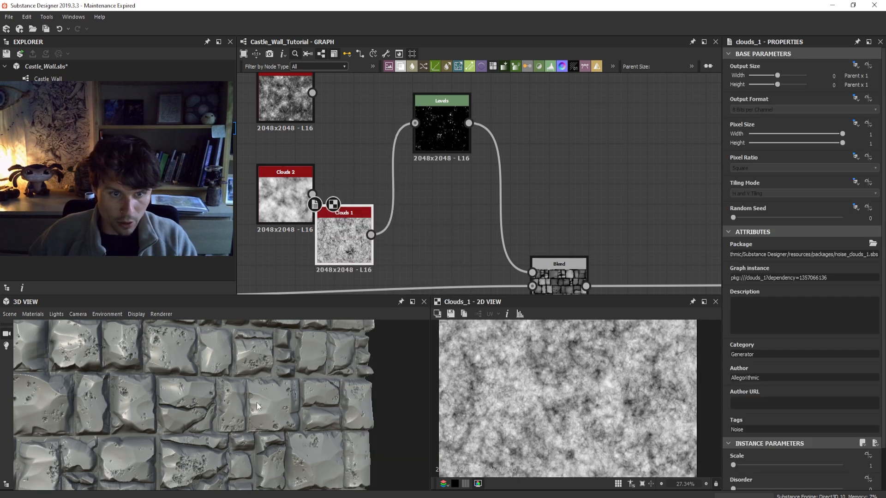
- Shift the Levels input range to let more of the noise through, and set the Clouds 1 Scale to 2
click(435, 118)
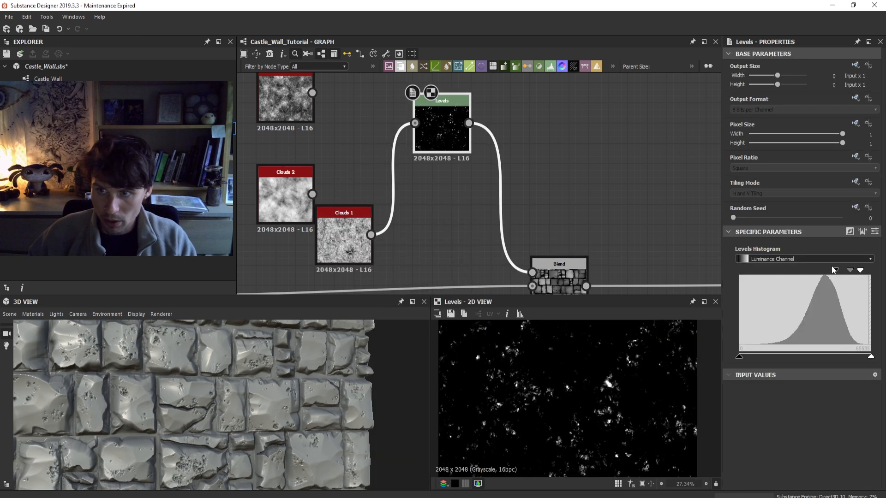
drag(850, 273, 820, 270)
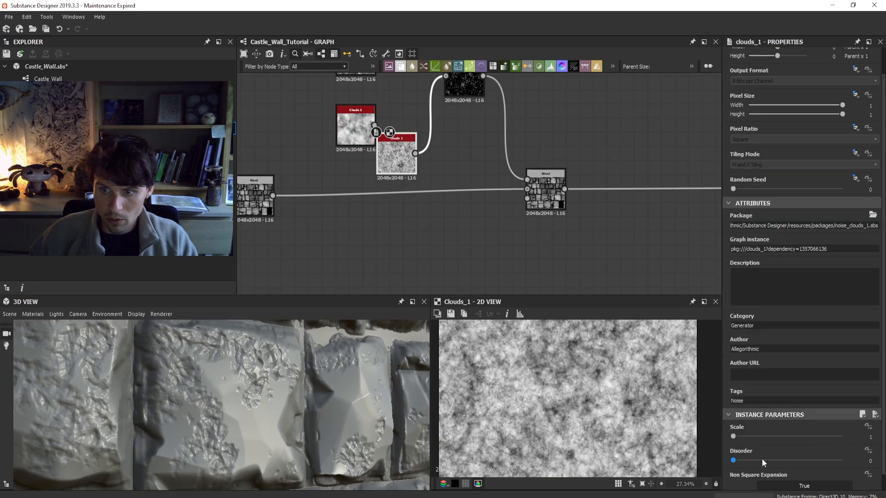
drag(738, 436, 748, 436)
scroll(281, 445, down, 5)
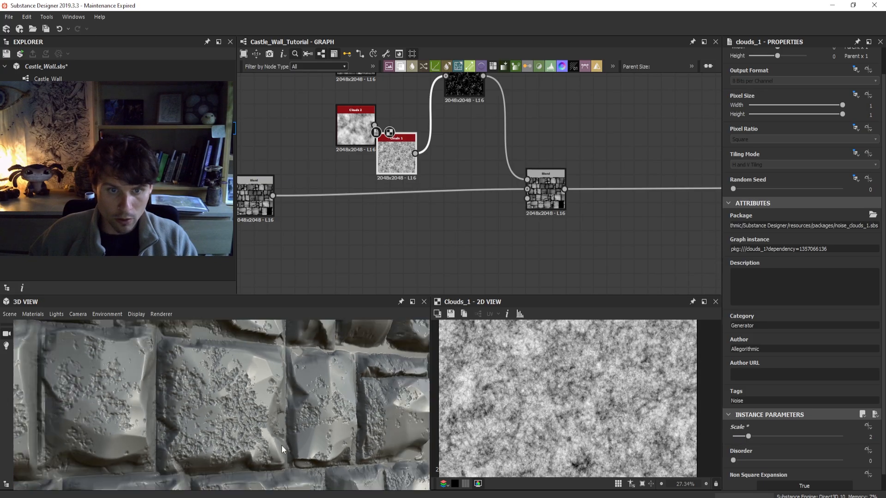
drag(289, 441, 263, 397)
scroll(218, 417, down, 3)
scroll(494, 219, down, 1)
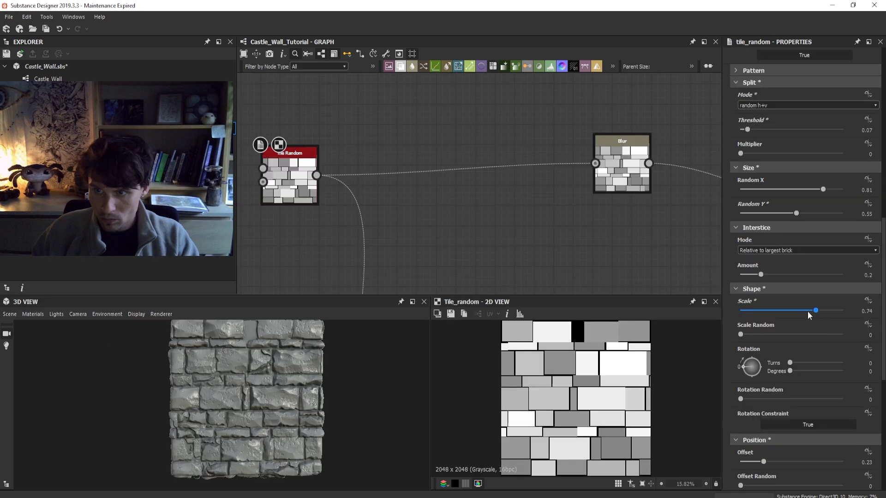
- On the Tile Random node, set the shape Scale to 0.96 and Rotation Random to 0.01, and check the tilted stones
drag(807, 311, 834, 312)
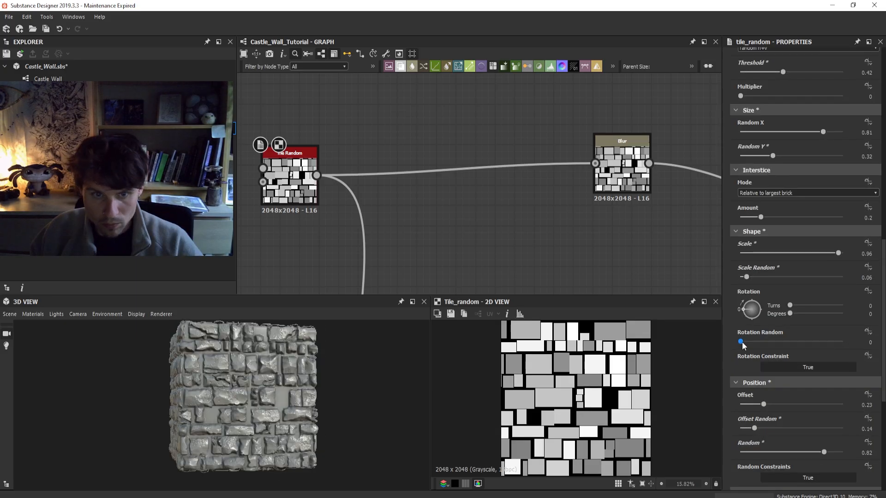
drag(741, 341, 743, 342)
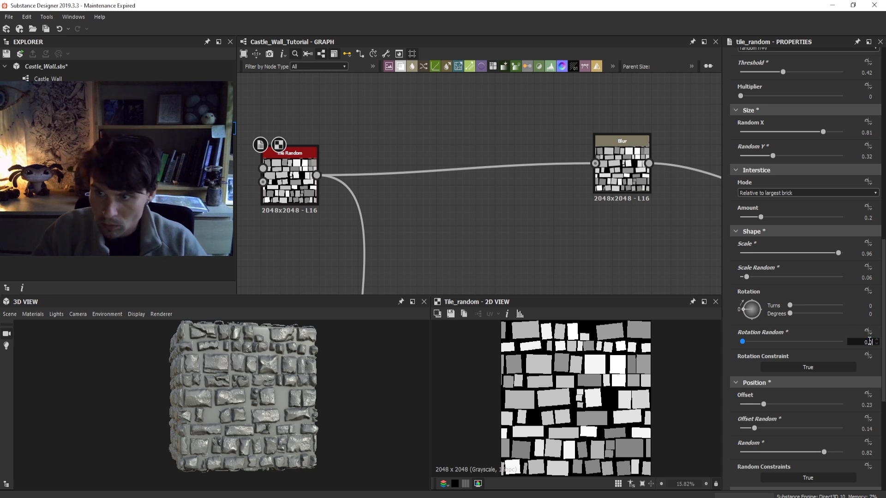
text(1)
key(Return)
scroll(258, 398, up, 2)
mouse_move(249, 399)
mouse_down()
mouse_move(161, 412)
mouse_move(242, 410)
mouse_move(234, 409)
mouse_move(275, 394)
mouse_move(261, 391)
mouse_up()
scroll(261, 389, up, 3)
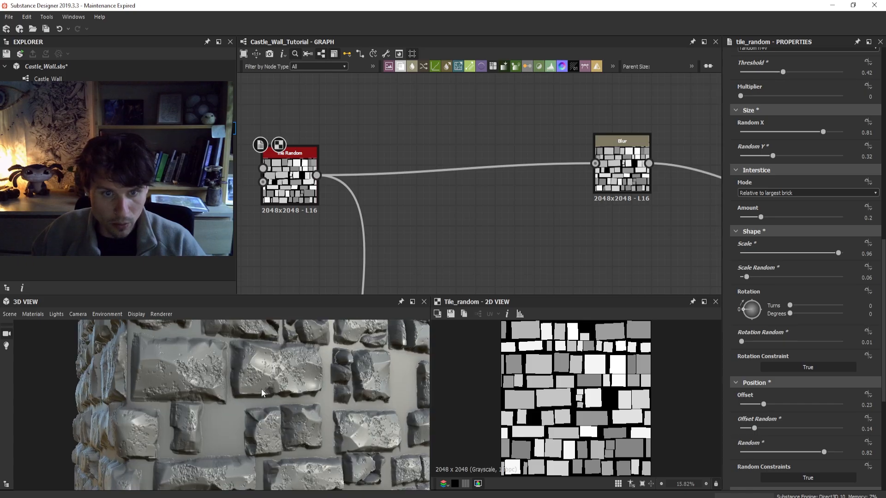
- Look over the end of the node graph and open the parameters of the Blend that subtracts the cloud noise
scroll(537, 222, down, 8)
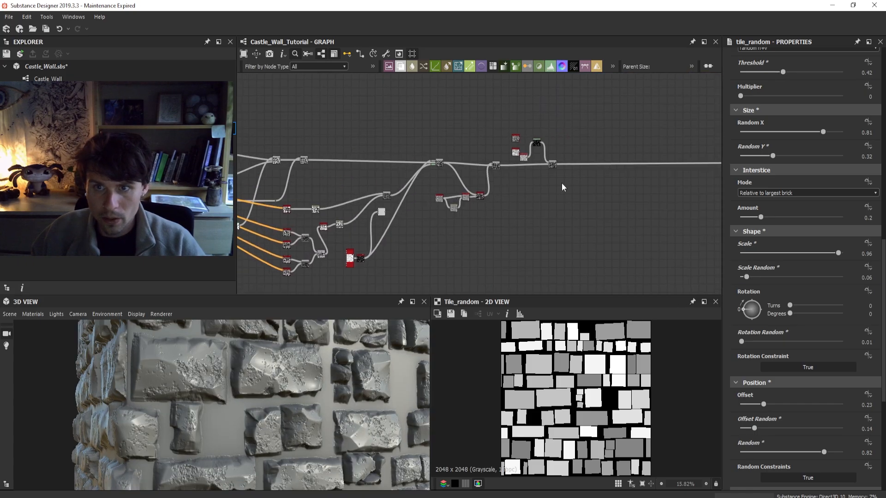
scroll(562, 184, up, 2)
scroll(500, 195, down, 3)
middle_drag(501, 223, 555, 204)
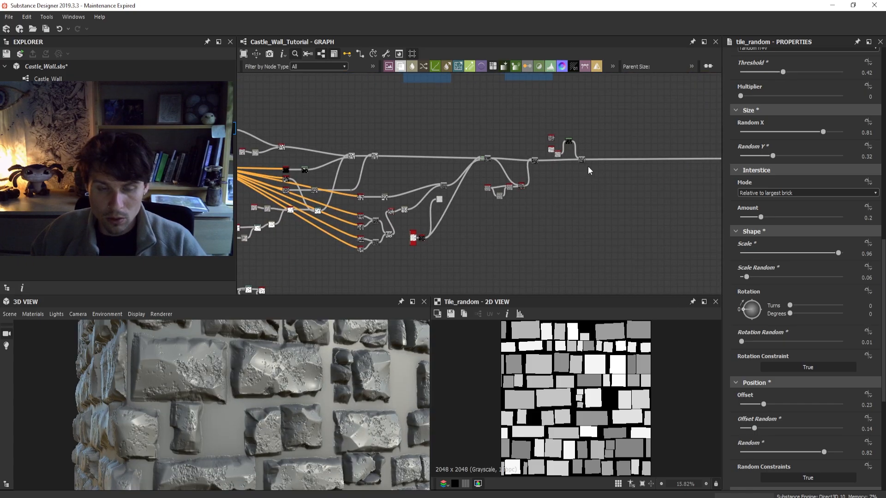
scroll(586, 172, up, 2)
click(557, 187)
scroll(535, 195, up, 3)
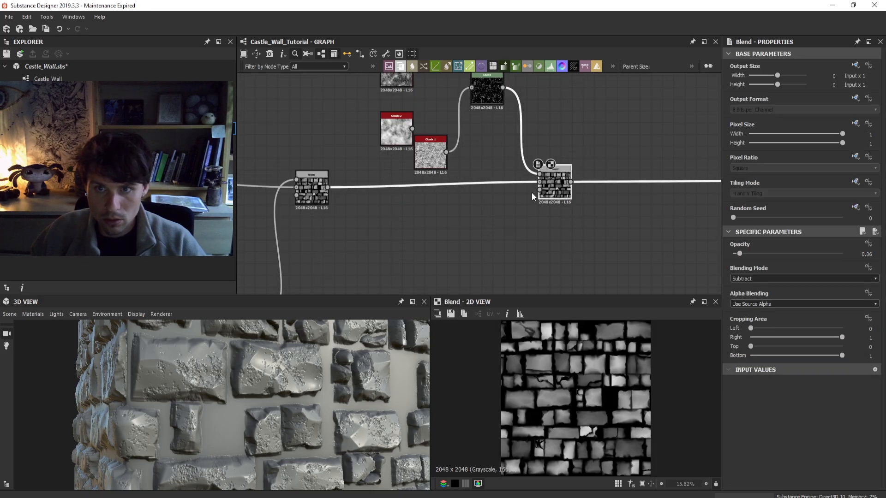
scroll(514, 226, down, 3)
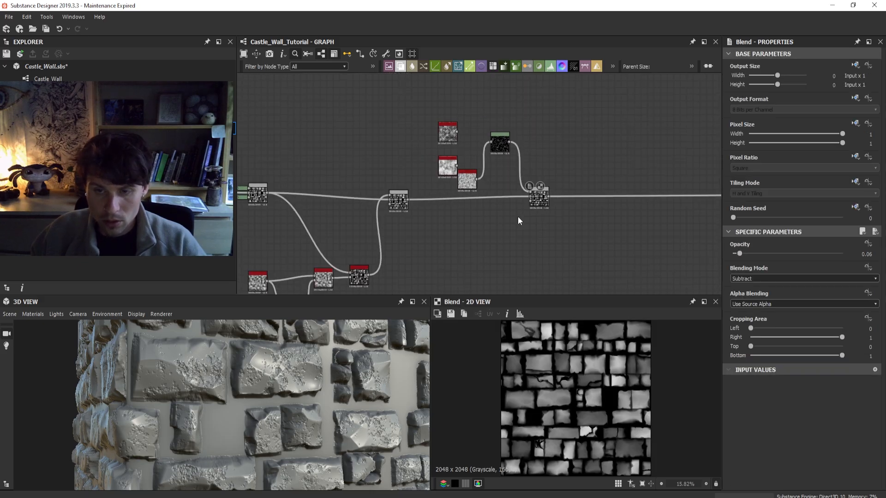
- Connect the Blur after the Flood Fill to Grayscale to the Opacity input of the Blend that precedes the cloud-noise subtraction
scroll(494, 237, up, 4)
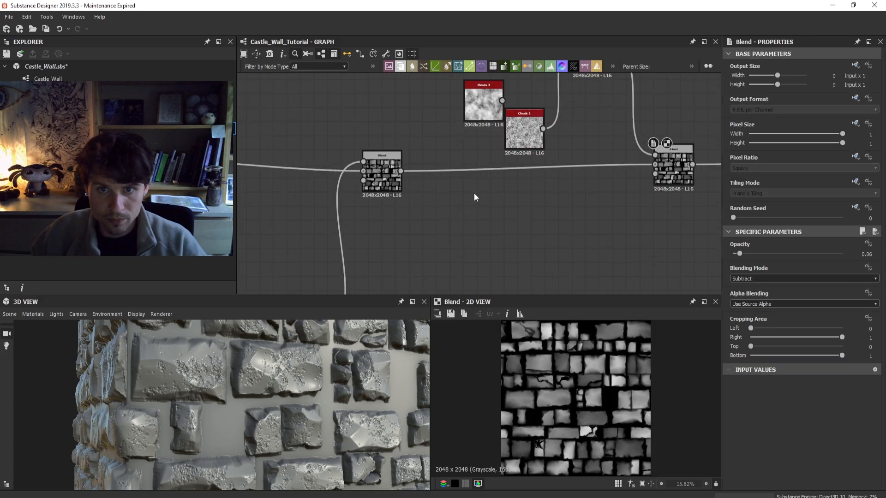
scroll(468, 207, down, 4)
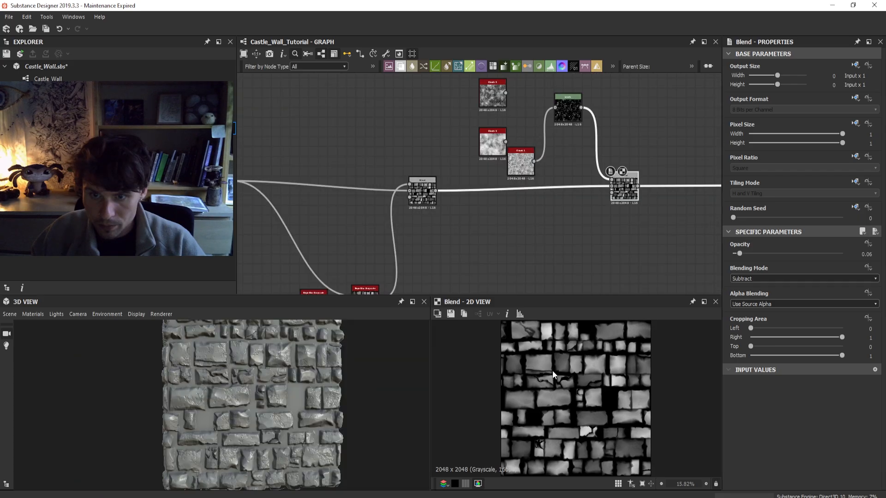
scroll(518, 254, down, 5)
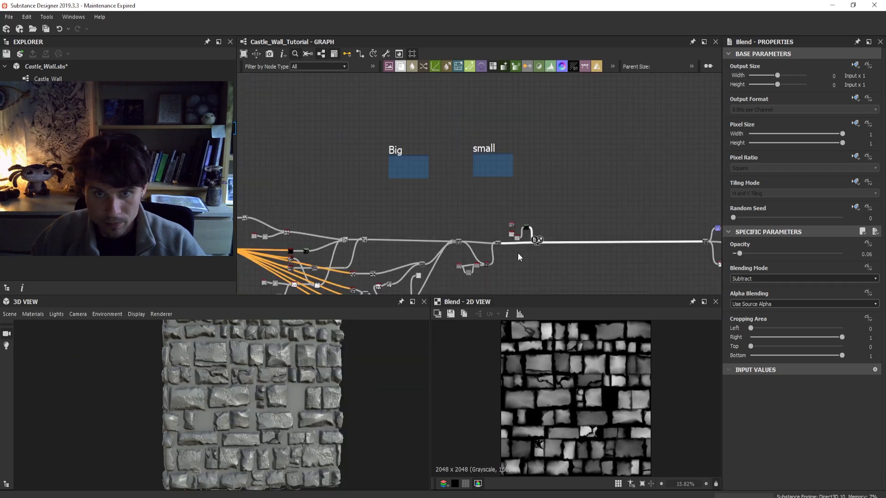
scroll(451, 245, up, 5)
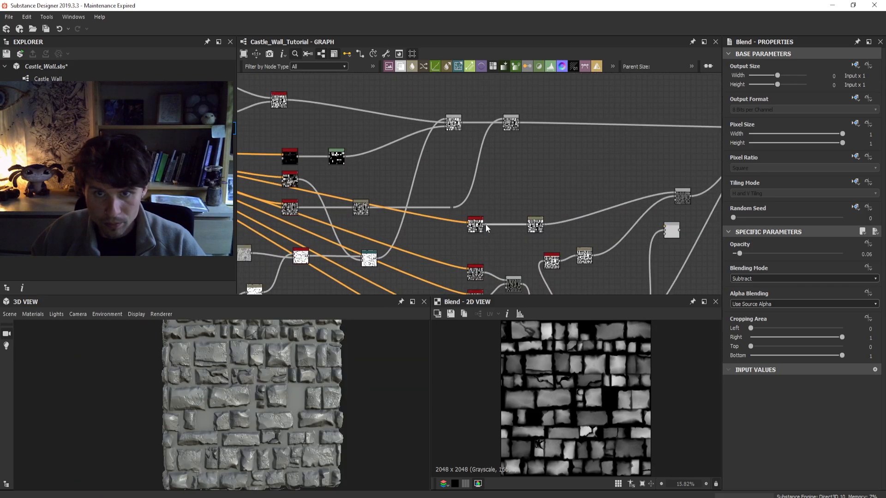
click(486, 224)
scroll(618, 194, down, 3)
middle_drag(618, 194, 450, 196)
scroll(448, 198, up, 1)
click(441, 201)
scroll(415, 212, up, 5)
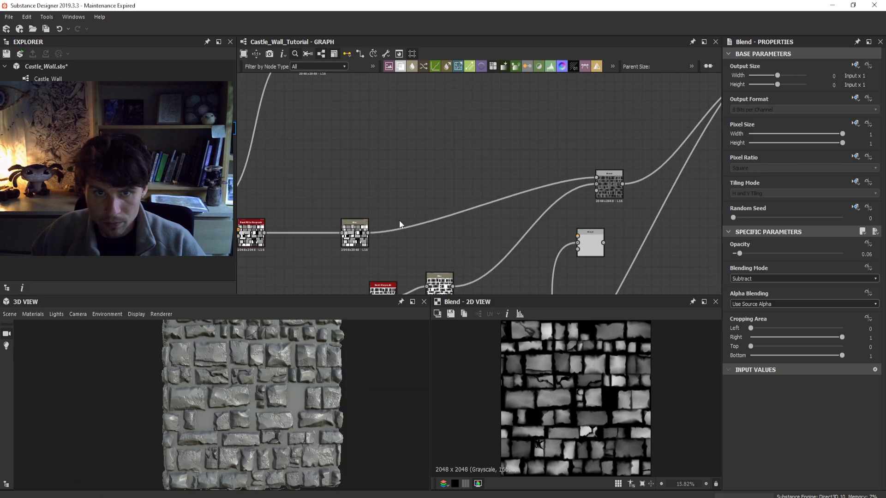
click(369, 233)
scroll(526, 161, down, 4)
middle_drag(530, 162, 349, 192)
scroll(600, 174, up, 5)
scroll(531, 145, up, 3)
click(487, 112)
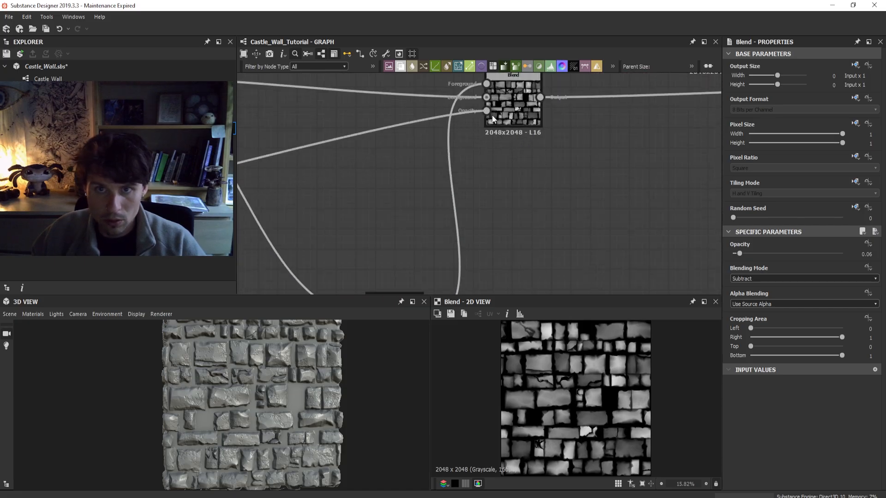
- Preview the new Opacity mask and insert a Levels node on the link into the Blend
click(506, 124)
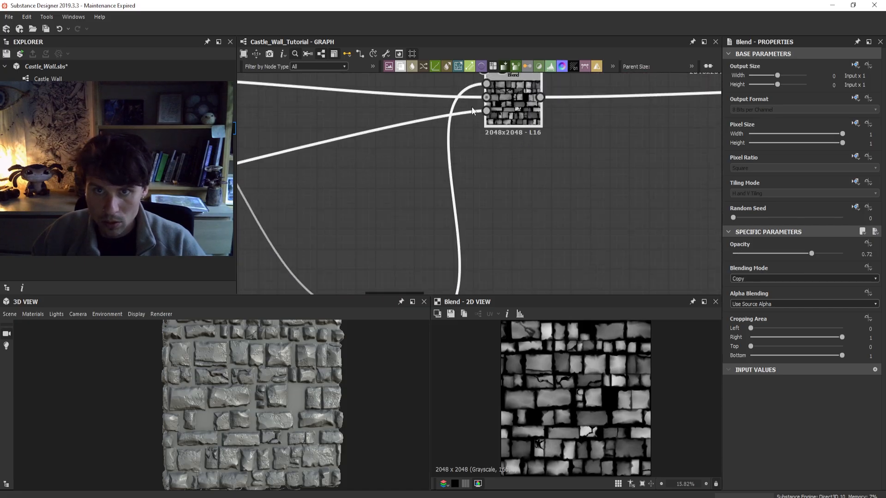
double_click(486, 111)
click(377, 167)
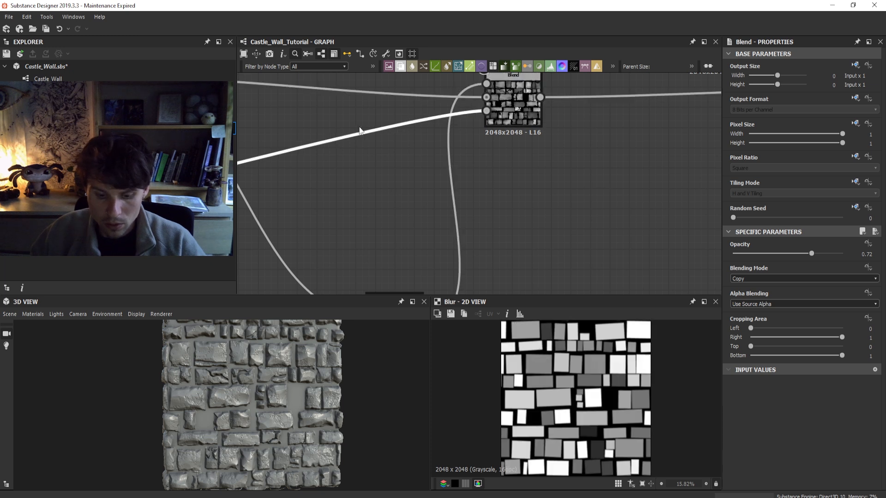
key(space)
text(levels)
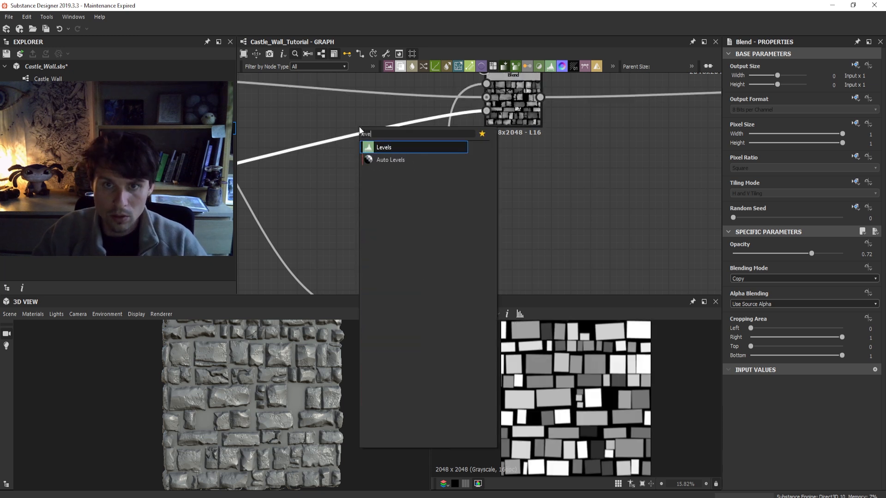
key(Return)
- Raise the Levels input black point to the middle of the histogram and compare the darkened stone mask with the Blend
scroll(519, 204, down, 2)
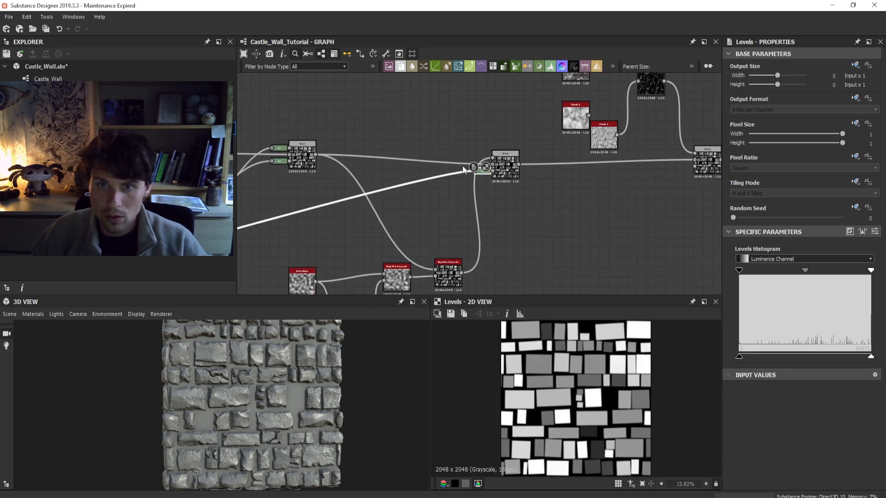
scroll(464, 168, up, 3)
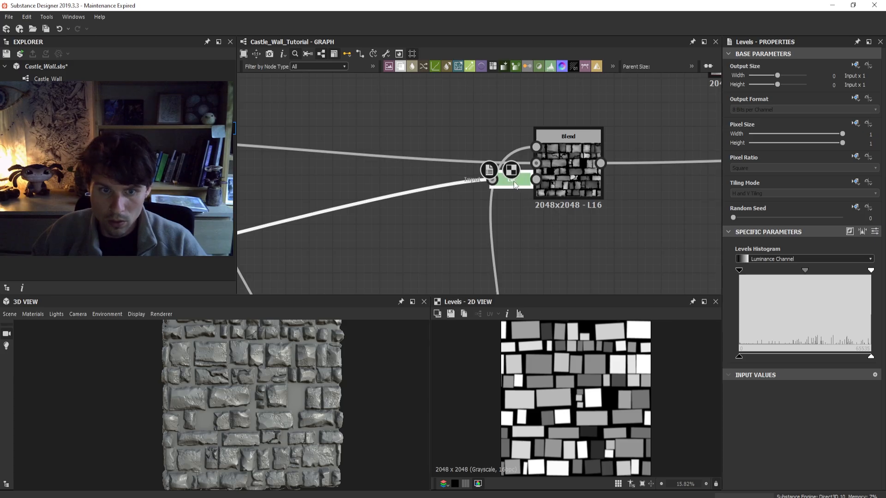
scroll(532, 203, up, 3)
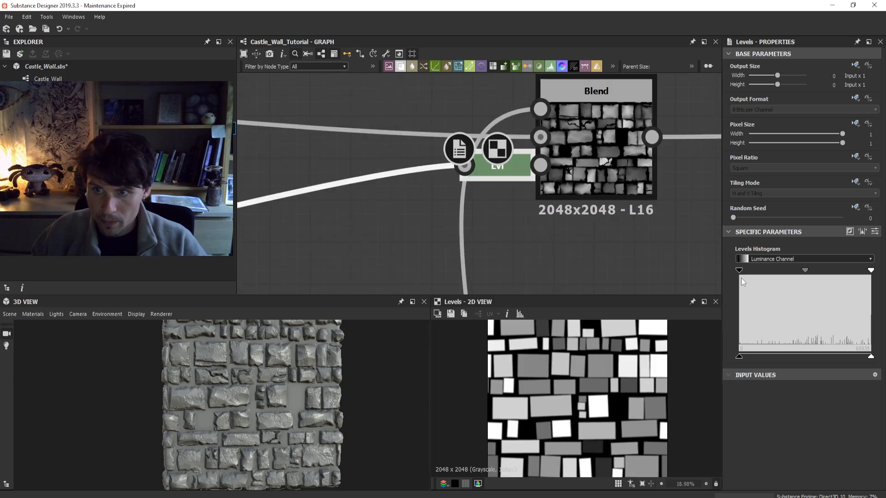
scroll(334, 360, up, 3)
scroll(341, 388, down, 1)
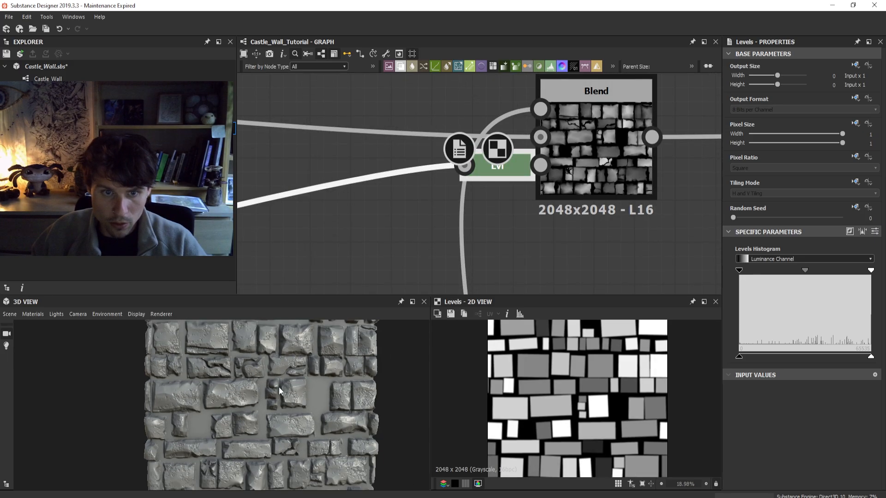
drag(740, 272, 805, 276)
double_click(599, 164)
scroll(641, 361, up, 6)
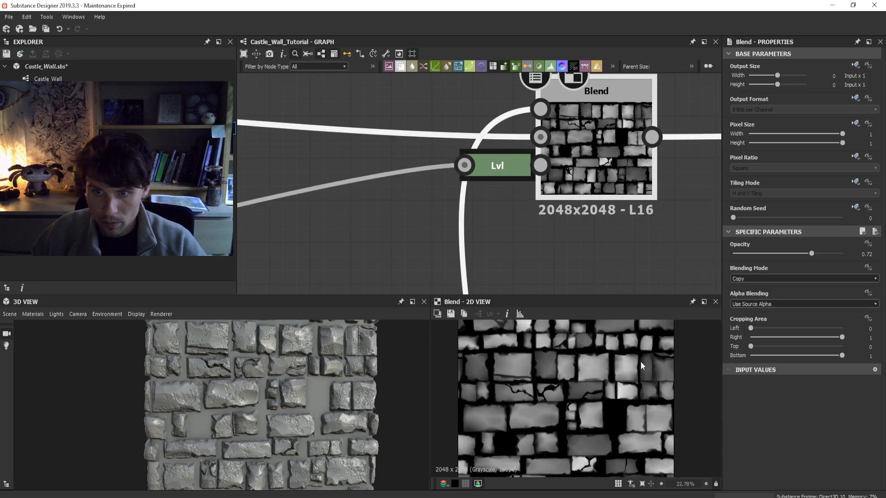
double_click(529, 171)
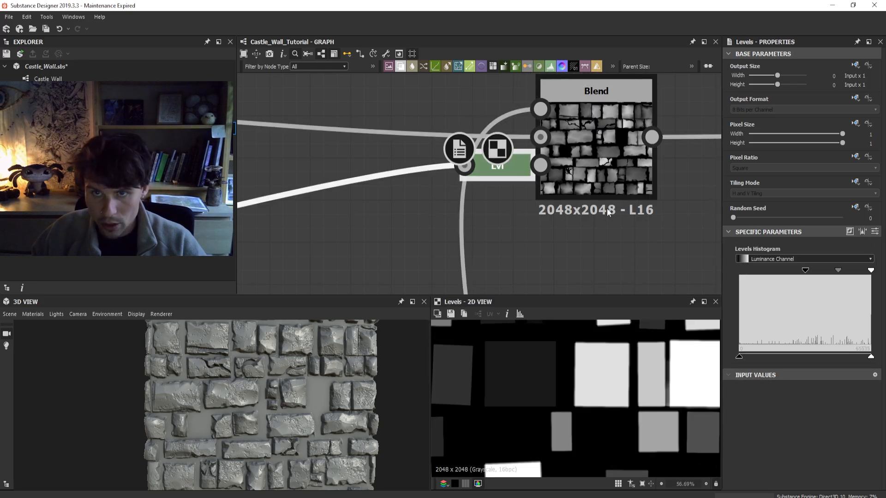
double_click(605, 178)
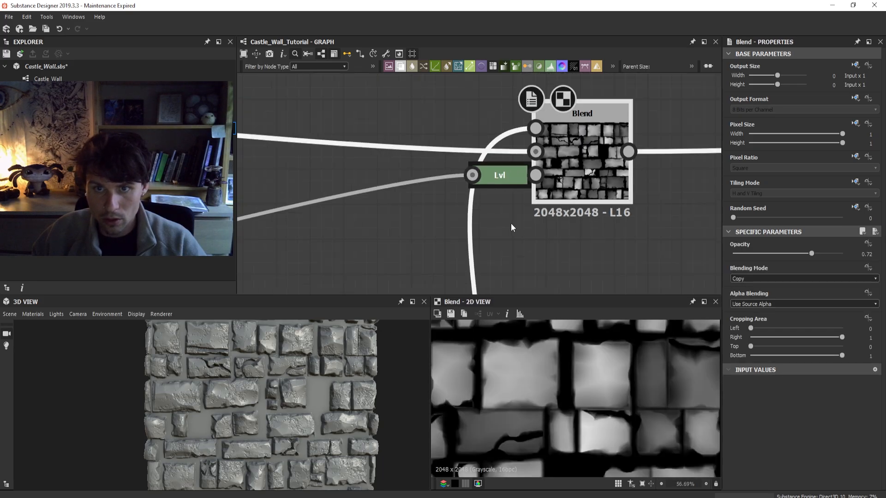
- Move the Levels mask from this Blend to the Opacity input of the noise-subtracting Blend and place the node beside it
key(Delete)
scroll(517, 241, down, 5)
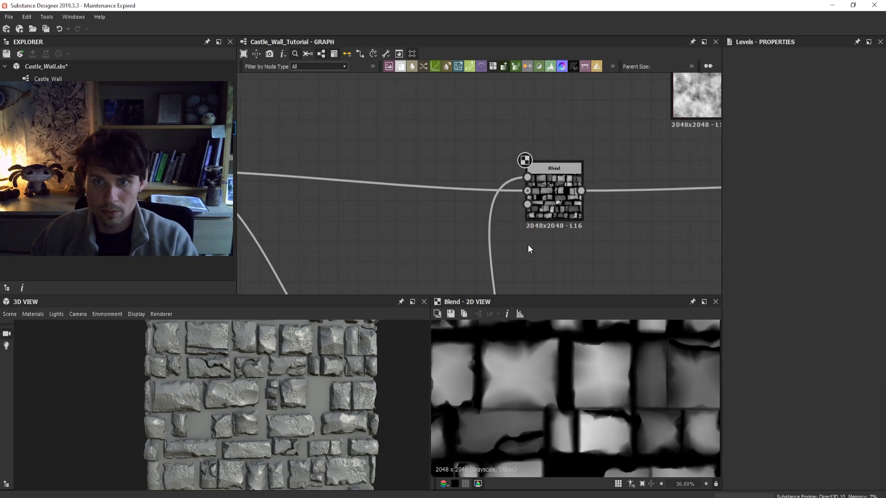
click(552, 201)
scroll(592, 198, down, 5)
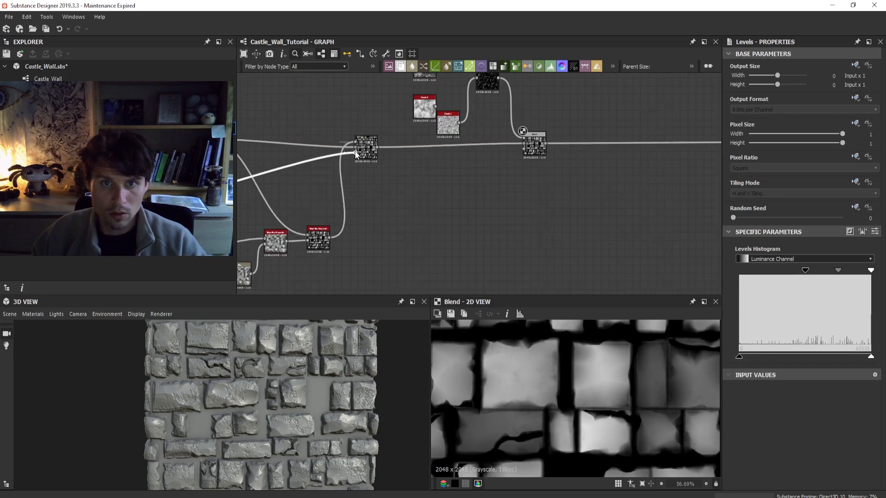
drag(469, 177, 522, 150)
scroll(493, 173, down, 4)
middle_drag(469, 195, 601, 196)
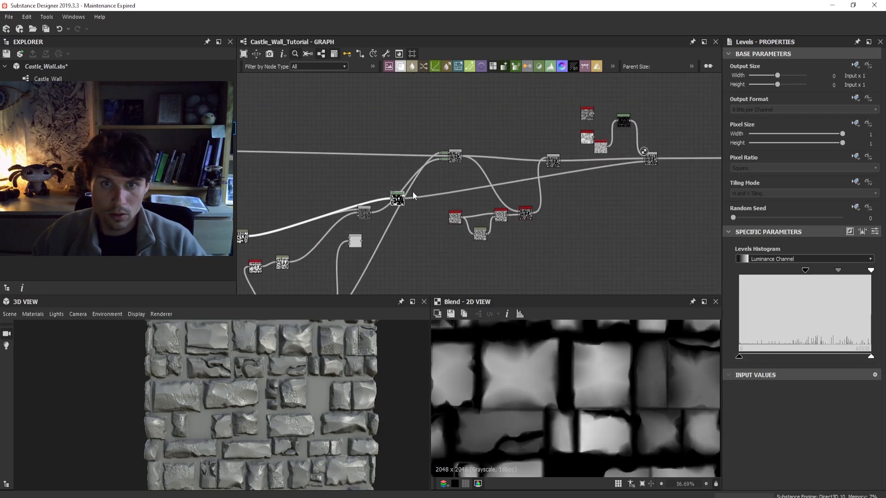
drag(399, 197, 457, 202)
scroll(593, 223, up, 6)
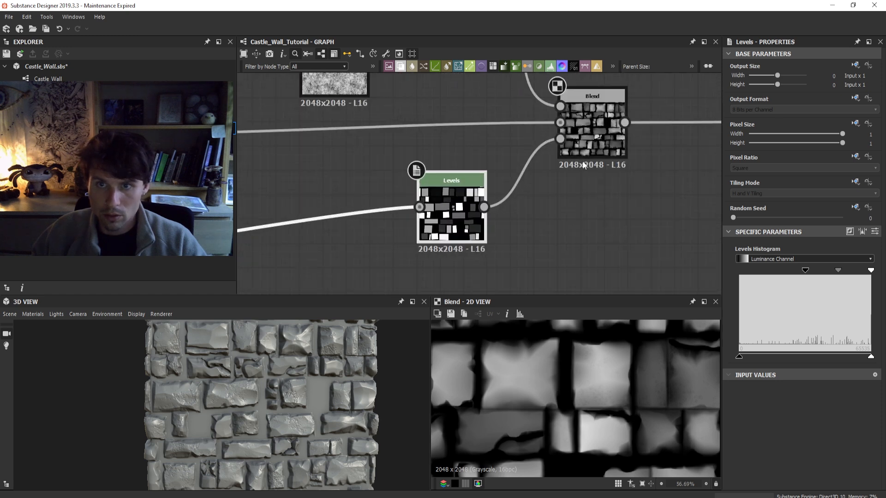
click(584, 143)
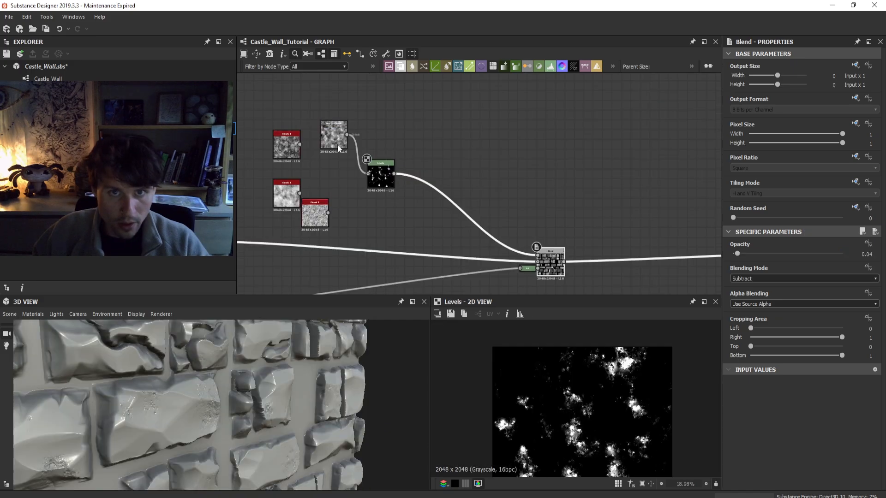
- Inspect the Moisture Noise parameters, the Levels output it feeds, and the subtracted damage on the stones
double_click(333, 138)
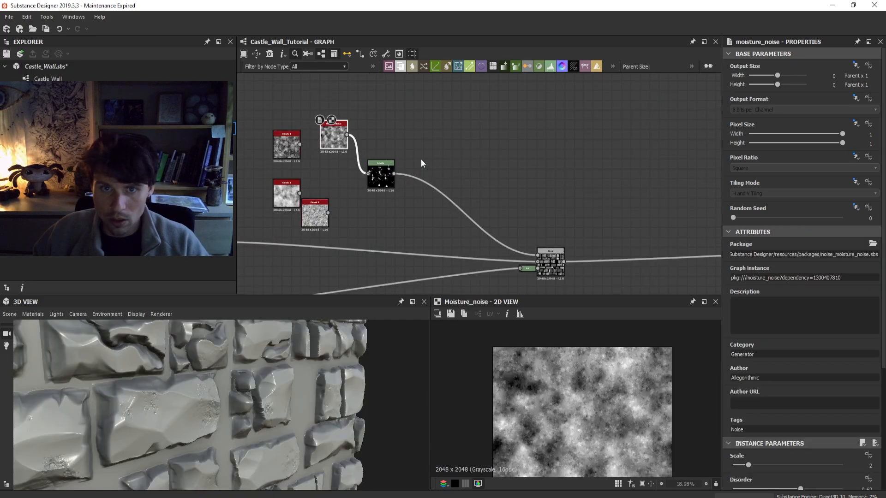
scroll(668, 400, down, 3)
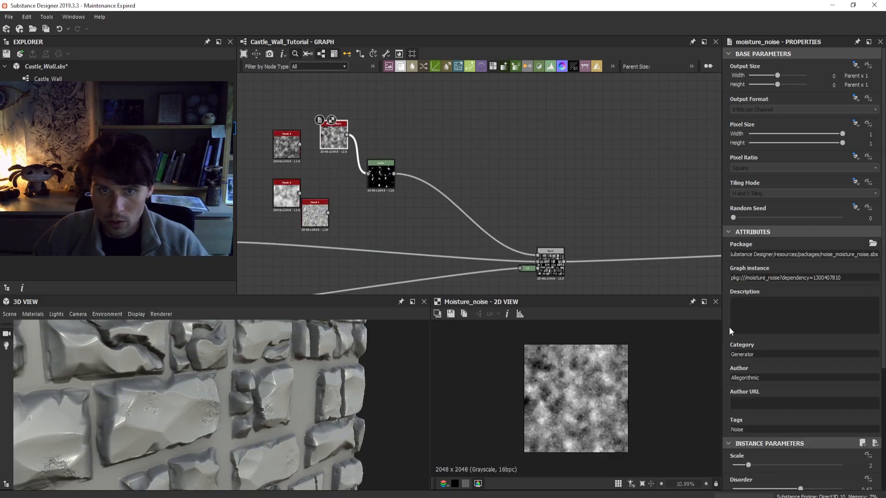
scroll(757, 382, down, 3)
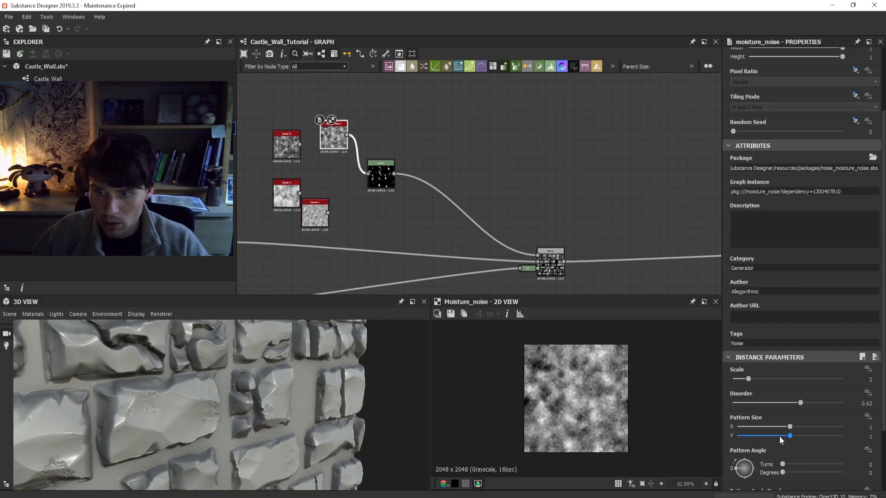
double_click(377, 180)
scroll(615, 391, up, 3)
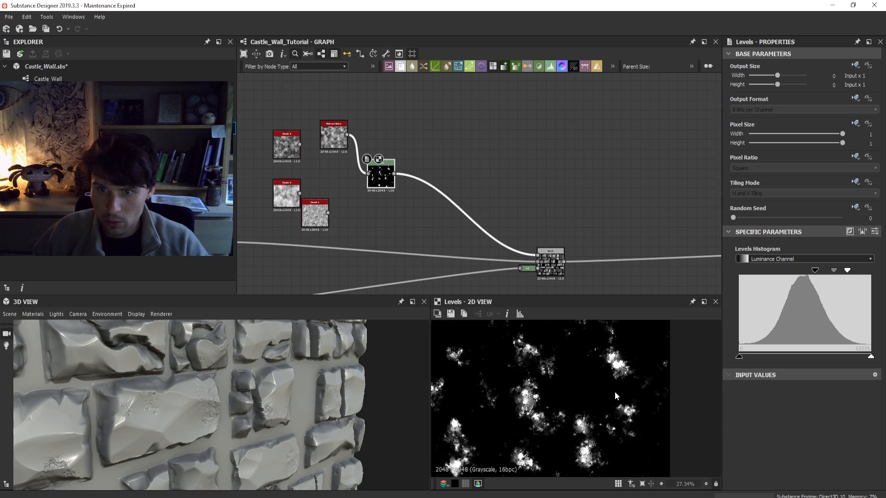
double_click(544, 257)
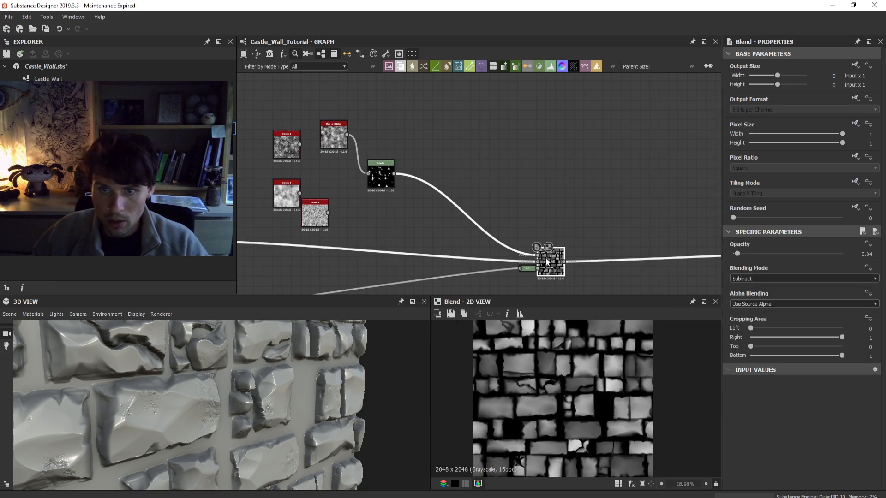
scroll(599, 416, up, 3)
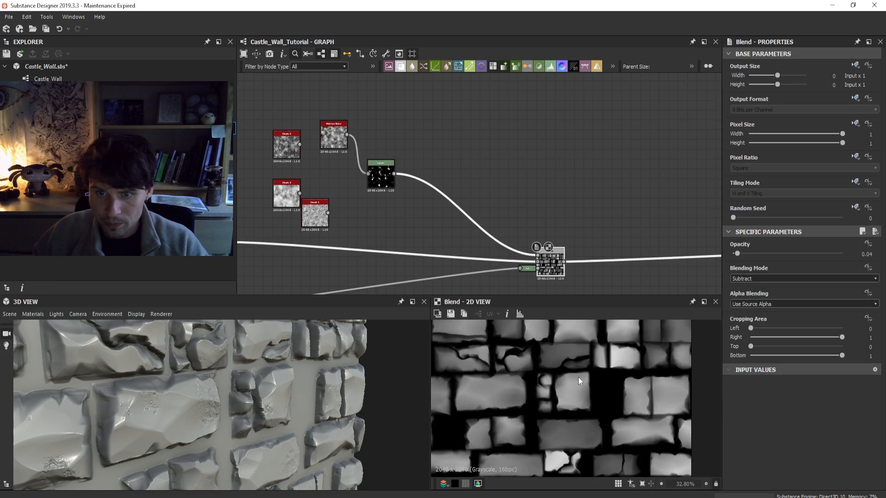
scroll(213, 391, up, 3)
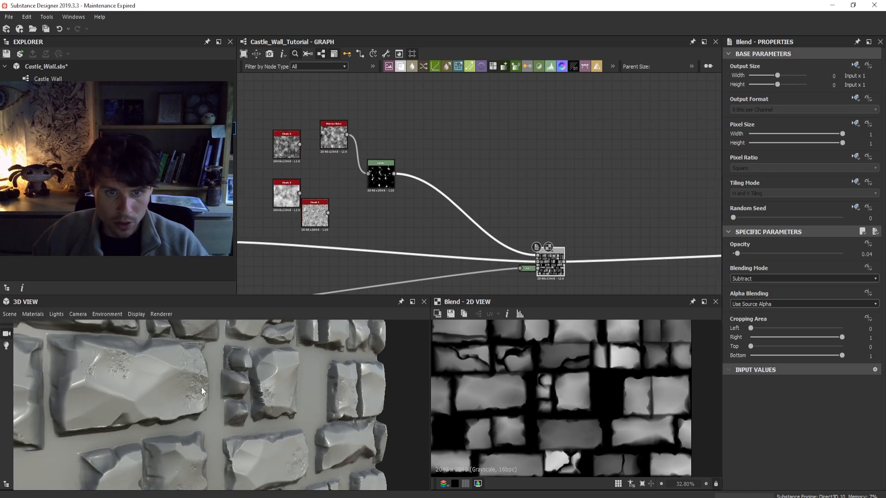
- Try an Opacity of 0.13 on the subtracting Blend, check the stones, and undo the change
drag(746, 256, 747, 256)
scroll(242, 392, down, 6)
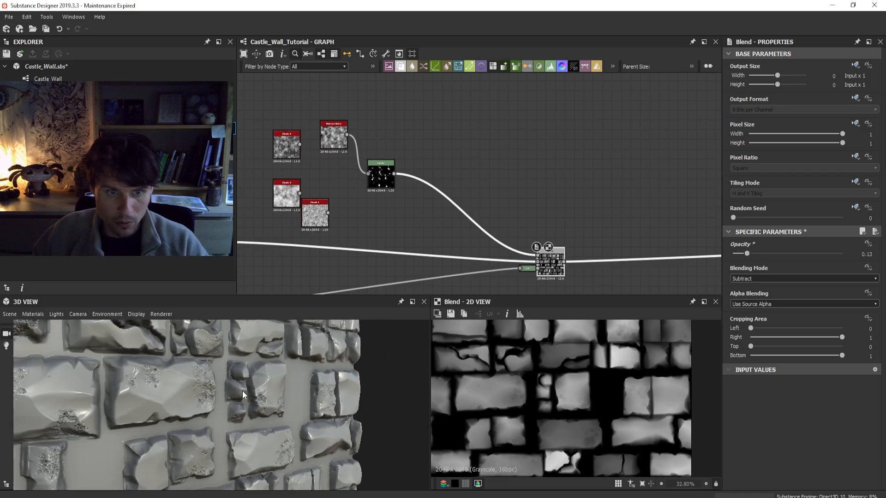
key(ctrl+z)
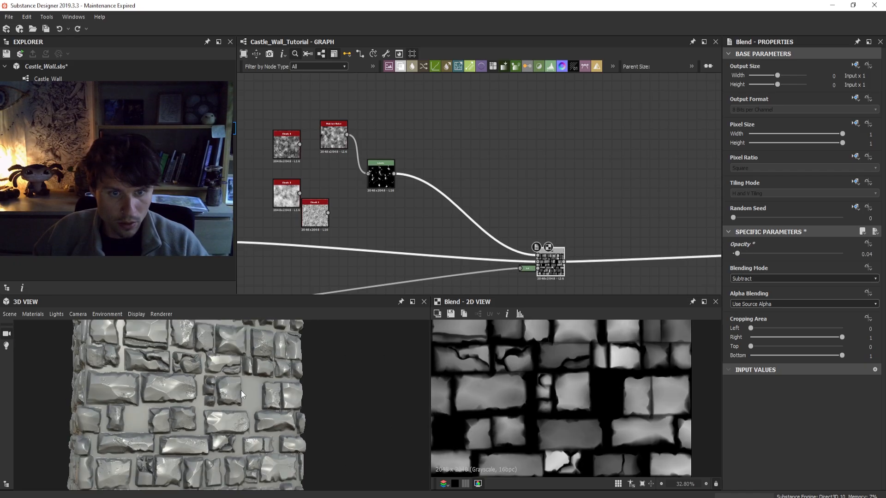
- Preview the Levels mask that drives the Opacity of the subtracting Blend
scroll(241, 390, up, 3)
middle_drag(610, 241, 618, 226)
scroll(584, 234, up, 5)
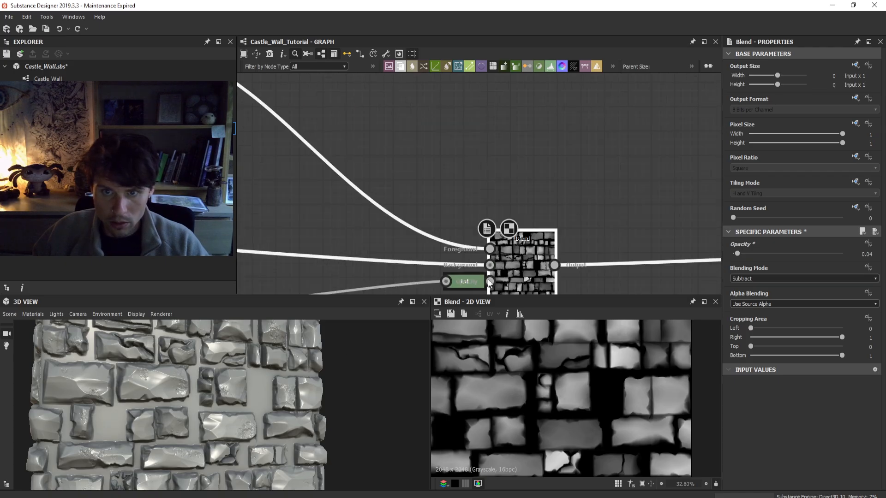
double_click(464, 281)
scroll(500, 285, down, 3)
scroll(561, 389, down, 5)
scroll(561, 391, up, 3)
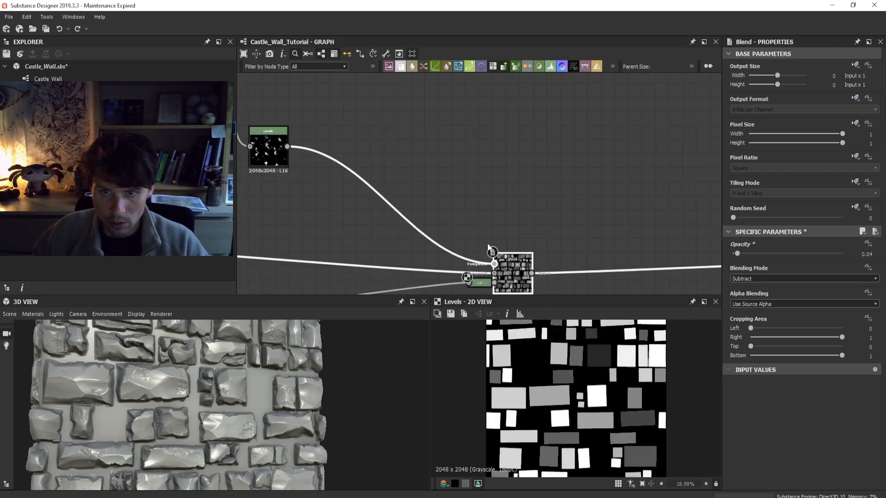
scroll(507, 231, down, 3)
middle_drag(389, 244, 433, 214)
- Trace the Levels mask back to its source and open the Flood Fill to Grayscale node feeding the Blur
click(633, 201)
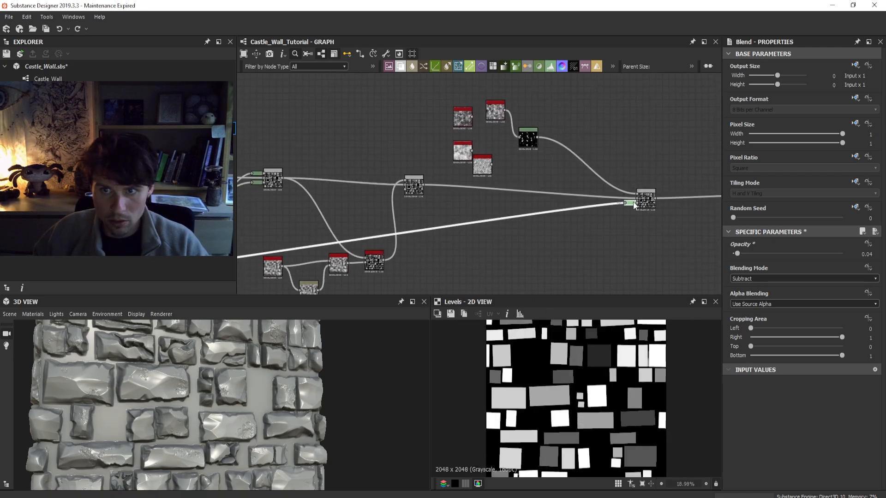
scroll(599, 259, down, 4)
scroll(593, 238, up, 5)
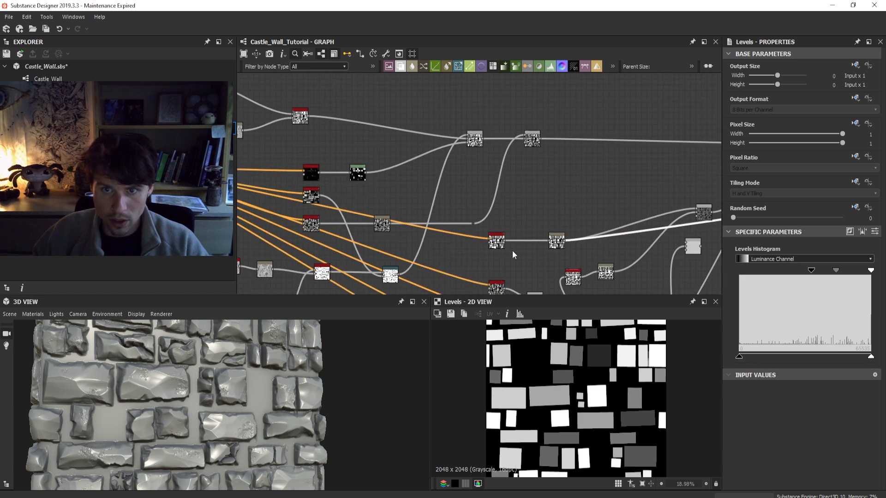
double_click(562, 237)
scroll(563, 238, up, 2)
scroll(563, 237, up, 4)
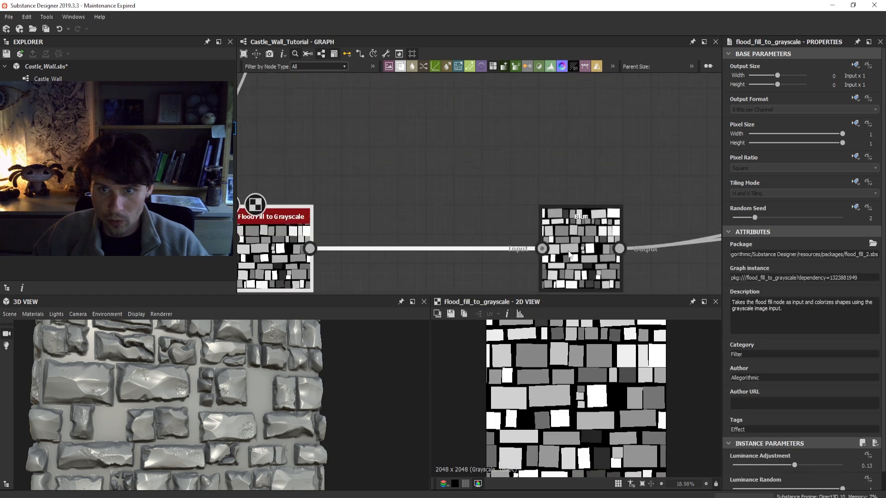
- Preview the Blur mask and the subtracting Blend, and examine the damaged stones from several angles
double_click(591, 231)
scroll(576, 233, down, 6)
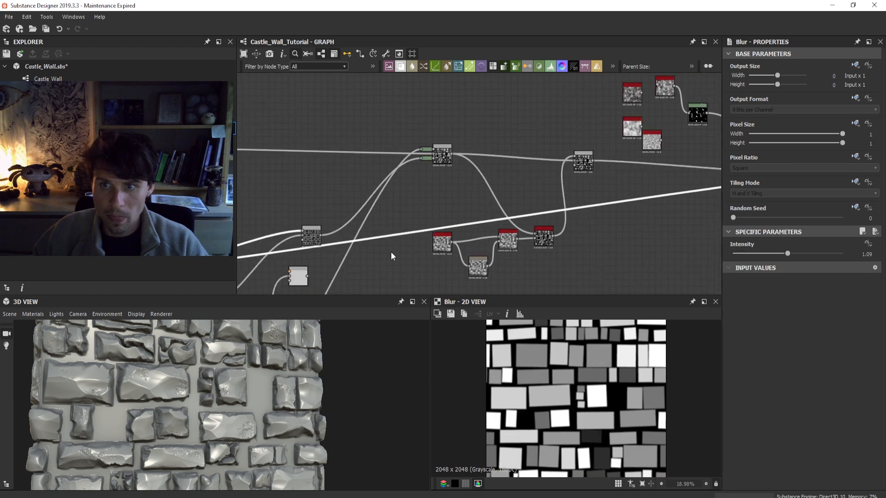
scroll(597, 207, up, 4)
double_click(574, 178)
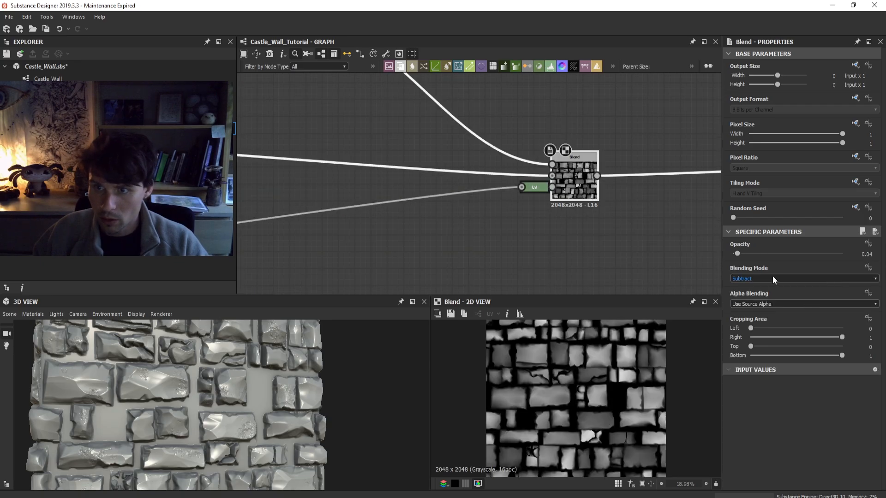
scroll(259, 408, up, 1)
scroll(231, 399, down, 4)
drag(228, 397, 205, 424)
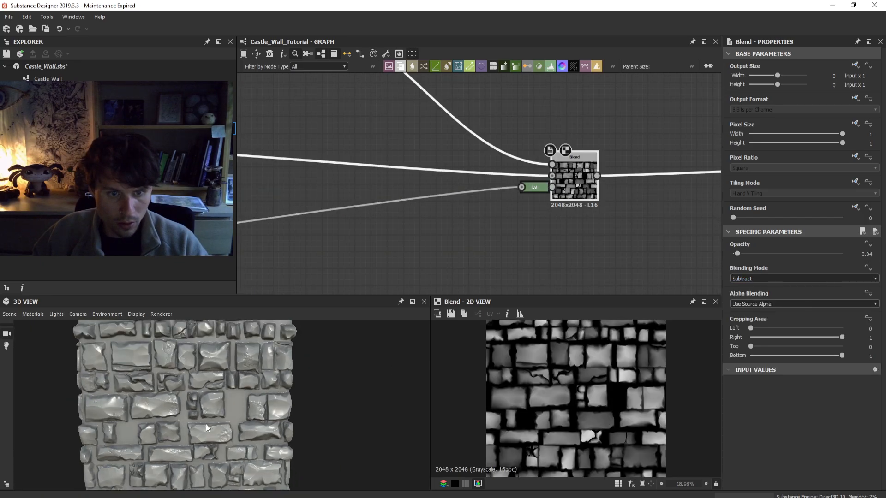
scroll(211, 411, up, 4)
drag(222, 391, 192, 400)
scroll(165, 406, up, 5)
scroll(201, 392, down, 6)
scroll(549, 250, down, 4)
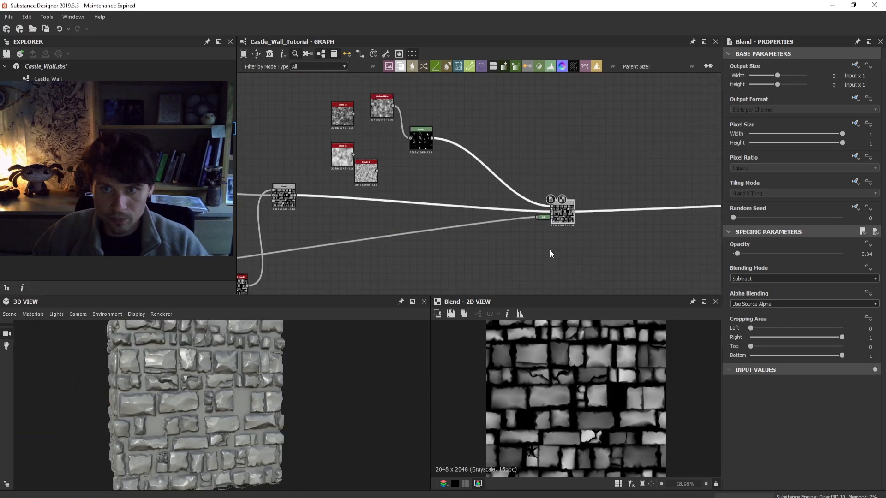
- Lower the black input level slightly on the Levels node fed by Moisture Noise, check the stones, and undo the extra midtone adjustment
middle_drag(550, 250, 549, 267)
scroll(542, 232, up, 3)
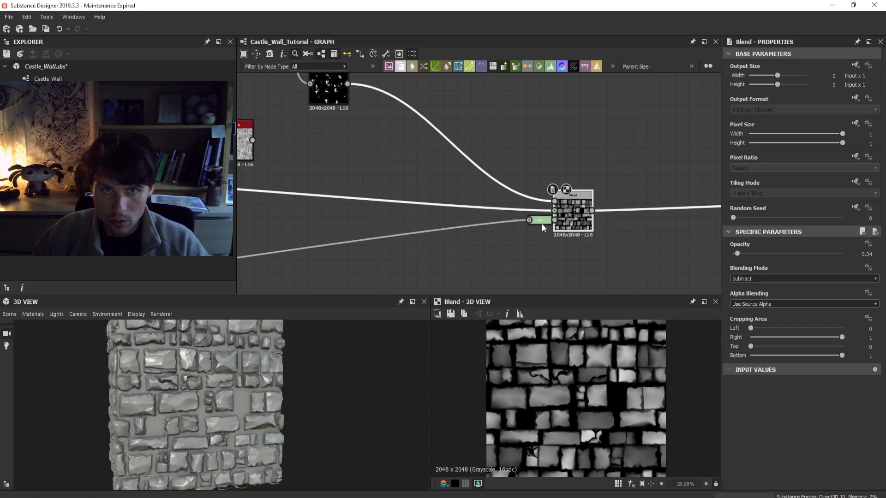
double_click(540, 220)
drag(815, 272, 808, 271)
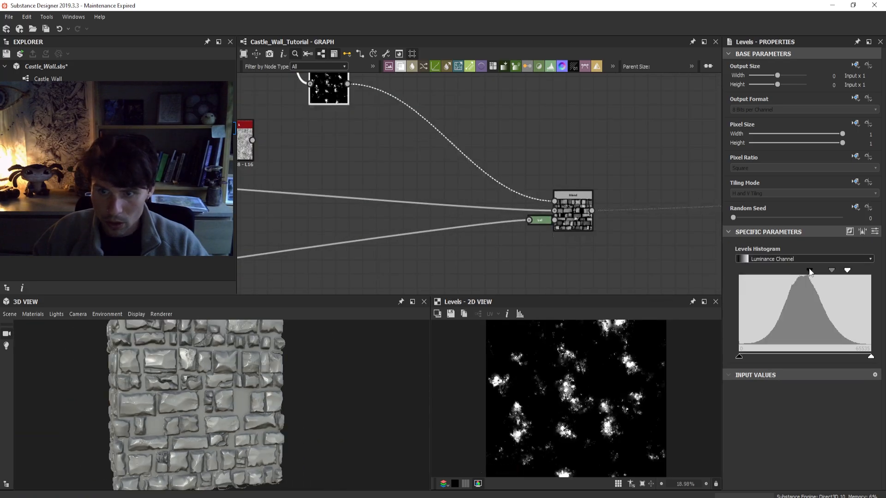
drag(260, 342, 219, 326)
middle_drag(596, 251, 444, 252)
drag(216, 416, 235, 418)
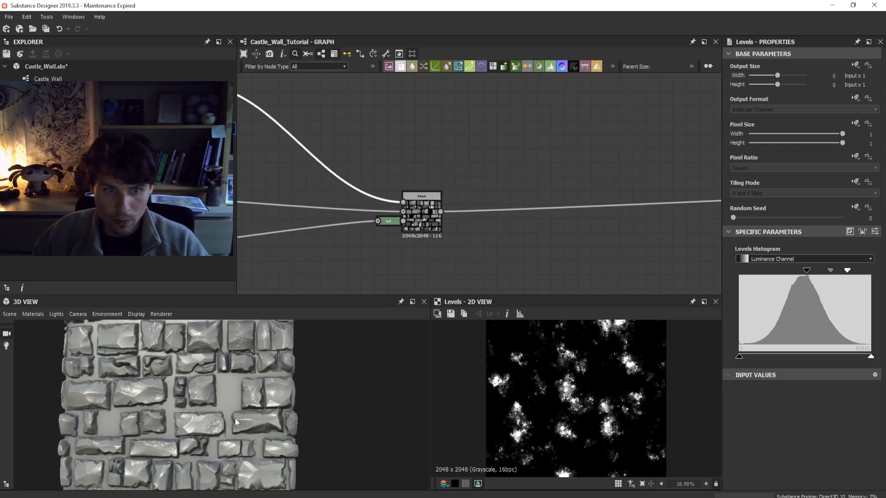
drag(830, 271, 830, 270)
key(ctrl+z)
- Set the Moisture Noise Scale to 3 and check the surface damage on the stones
scroll(434, 198, down, 3)
middle_drag(433, 196, 531, 235)
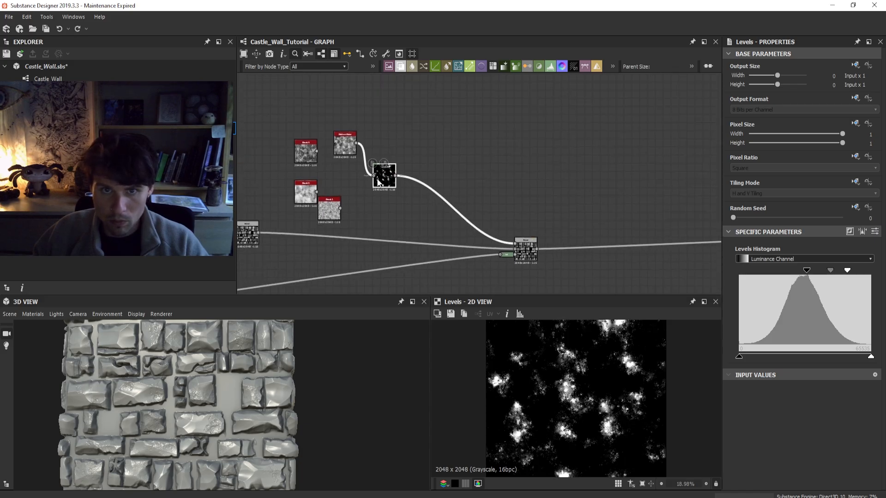
double_click(354, 151)
scroll(785, 379, down, 2)
drag(754, 379, 763, 379)
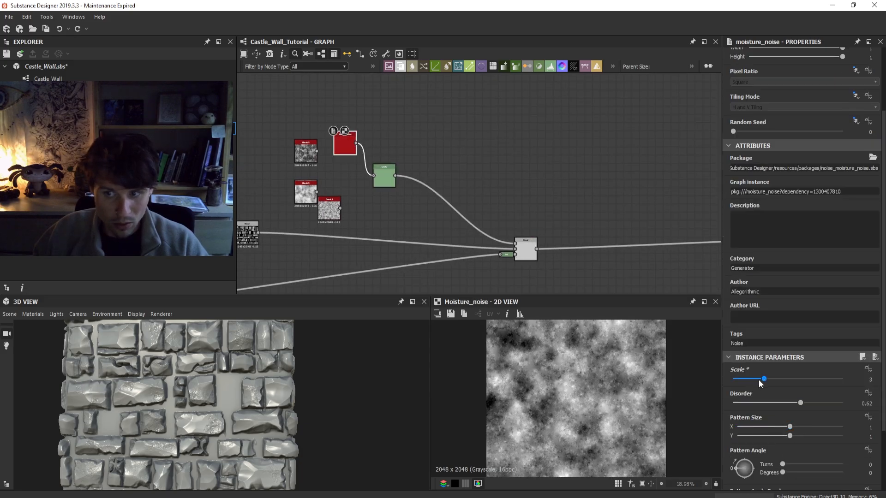
scroll(243, 434, down, 3)
scroll(179, 416, up, 5)
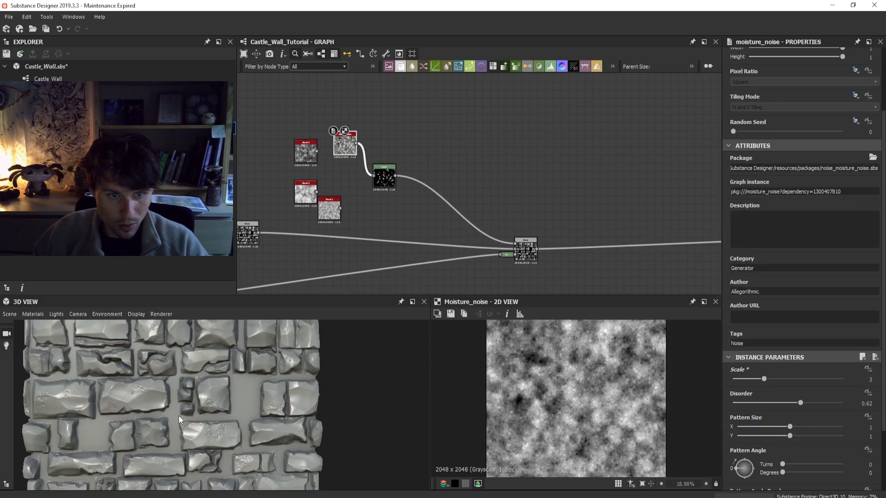
drag(184, 417, 228, 426)
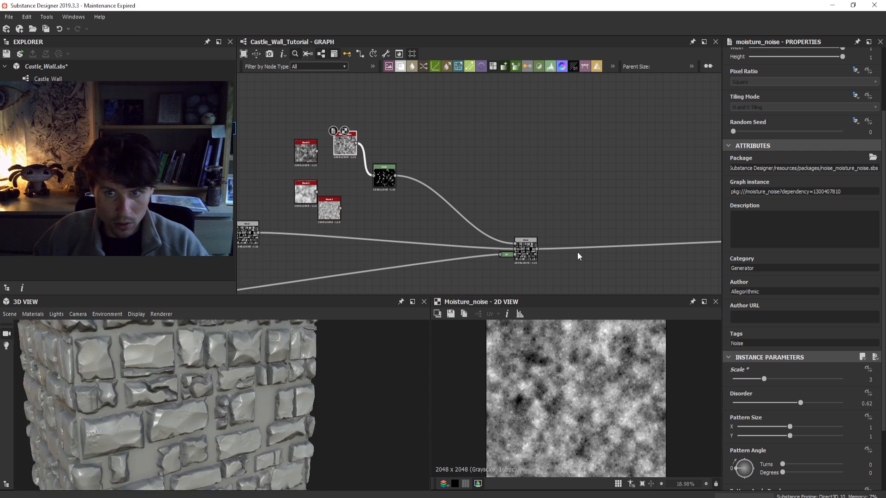
- Raise the white input level on the Moisture Noise Levels node for a softer mask, and check the stone surfaces up close
double_click(376, 186)
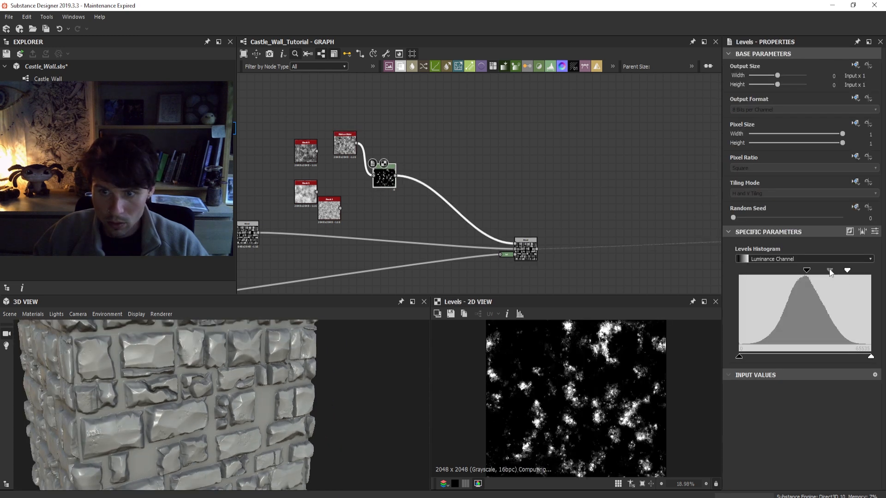
drag(830, 271, 866, 277)
scroll(187, 378, up, 4)
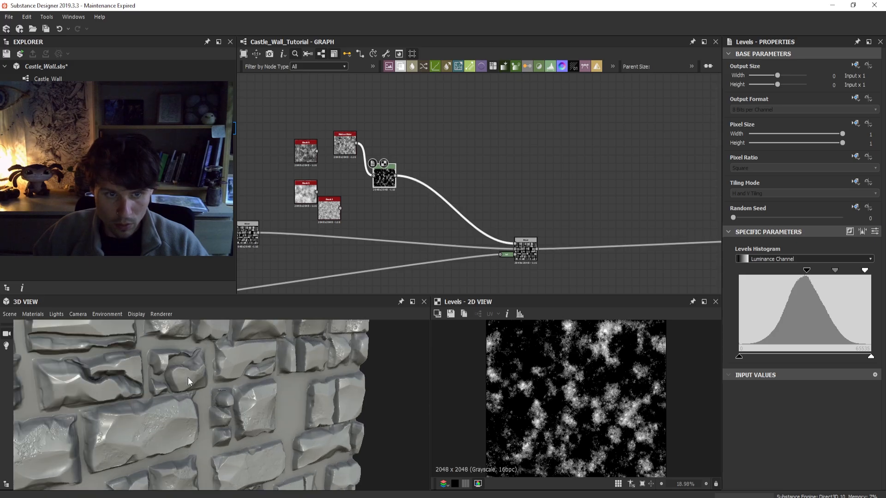
drag(188, 378, 134, 411)
scroll(185, 385, down, 3)
scroll(125, 382, down, 2)
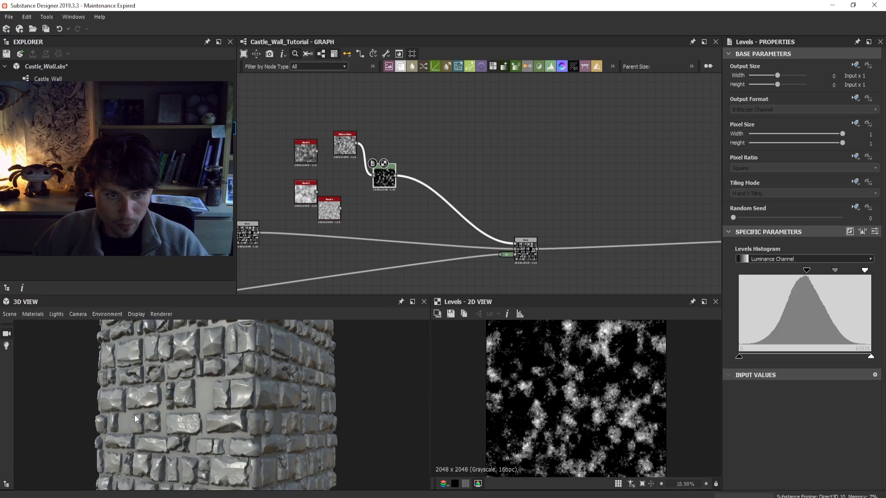
scroll(572, 198, down, 3)
middle_drag(572, 199, 473, 191)
scroll(126, 417, up, 3)
drag(125, 417, 167, 396)
scroll(139, 396, up, 3)
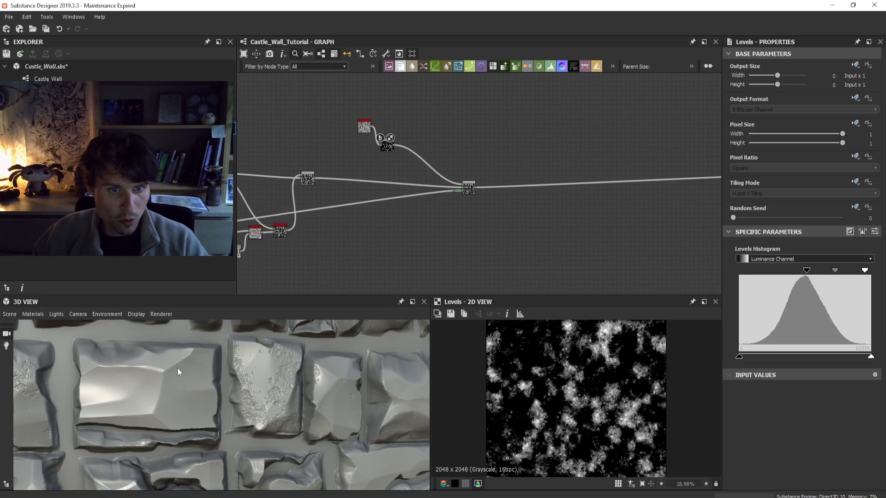
scroll(159, 379, down, 4)
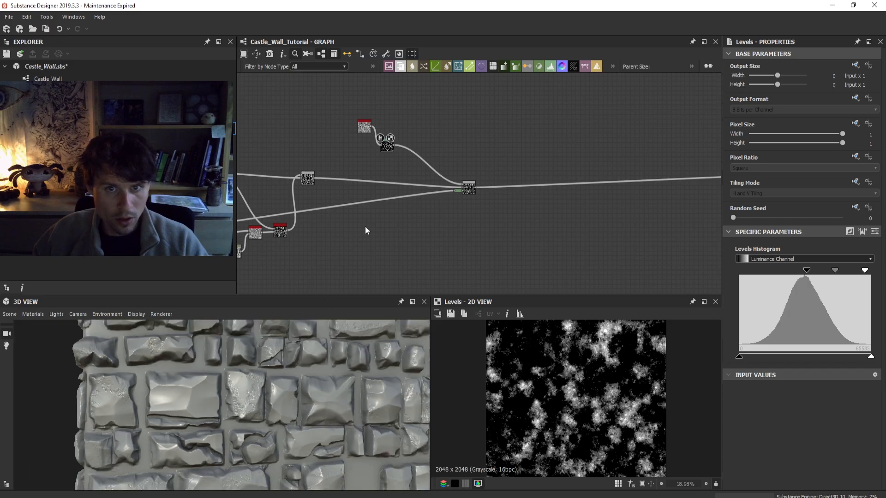
- Trace the graph back to the Invert Grayscale node with the cell pattern and preview it
scroll(364, 226, down, 2)
middle_drag(300, 182, 509, 160)
scroll(389, 178, up, 4)
middle_drag(444, 230, 530, 130)
scroll(450, 187, down, 2)
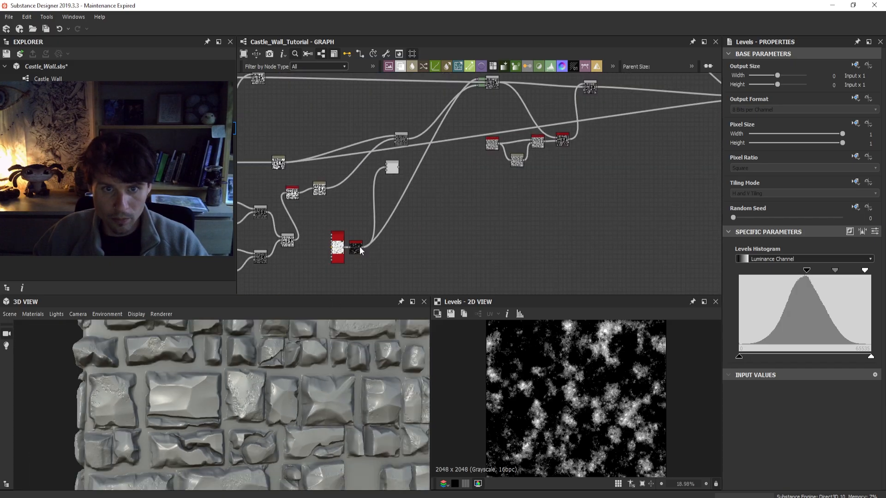
scroll(323, 259, up, 2)
double_click(381, 242)
scroll(574, 265, down, 1)
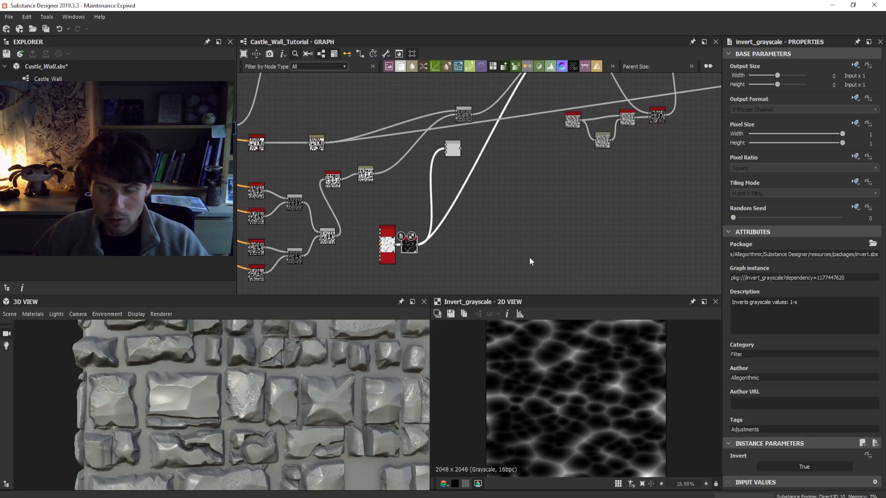
- Branch the Invert Grayscale output into a new Transformation 2D node placed below the main blend chain
middle_drag(529, 261, 417, 258)
drag(304, 241, 652, 188)
text(tra)
key(Return)
scroll(668, 171, down, 1)
middle_drag(682, 158, 535, 187)
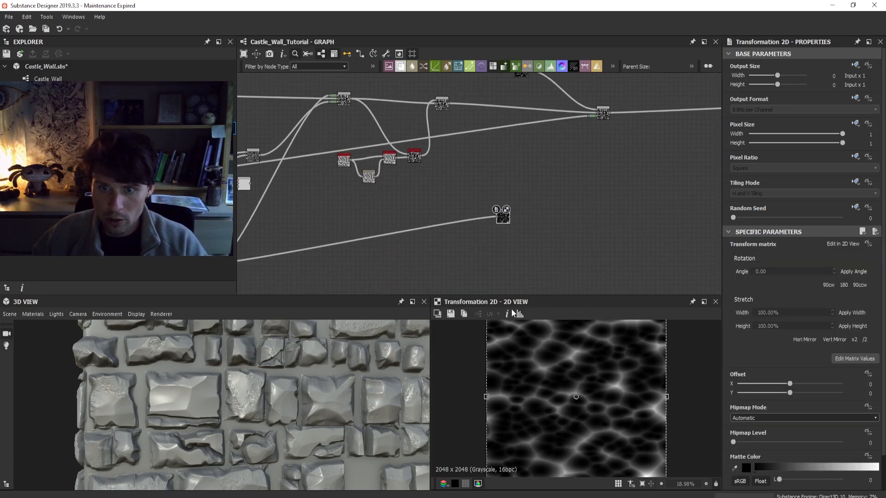
- Scale the cell pattern down by half in the Transformation 2D node
scroll(695, 392, down, 2)
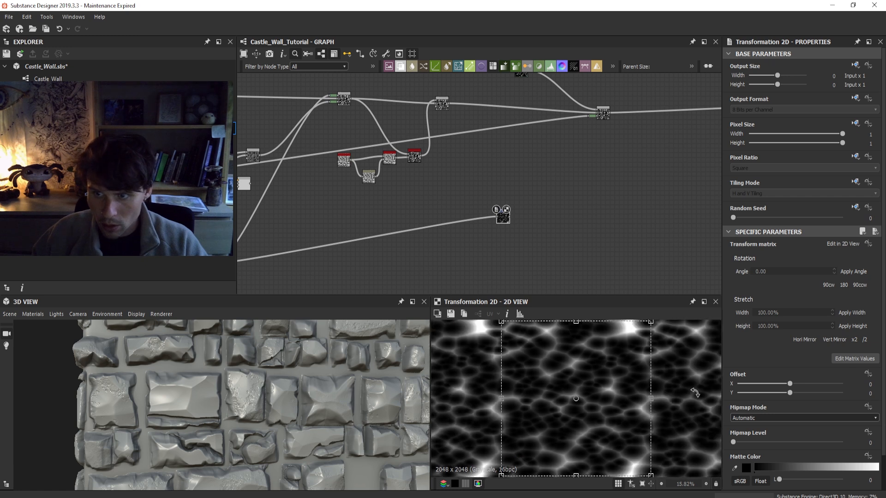
click(855, 339)
scroll(673, 379, down, 1)
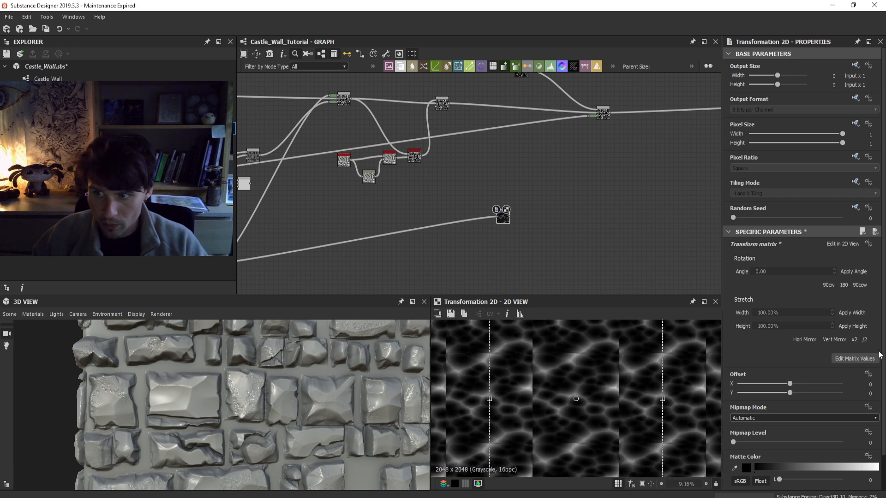
click(865, 341)
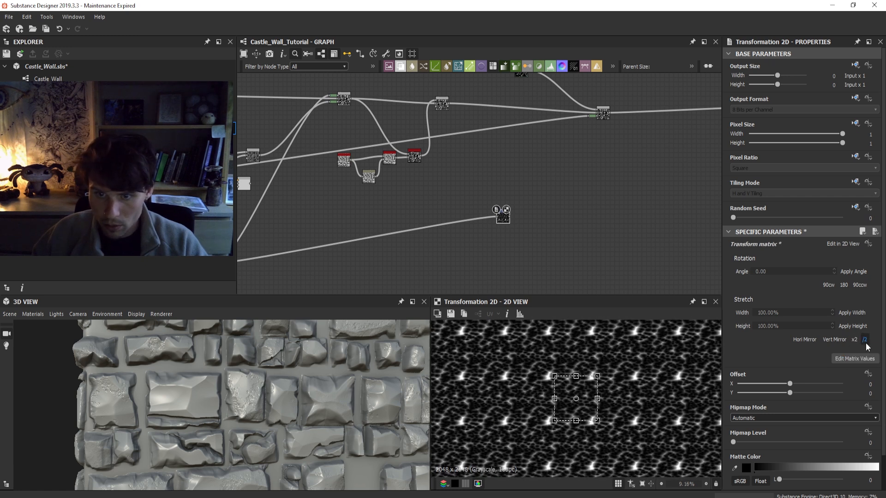
- Insert a Blend node after the subtracting Blend and connect the Transformation 2D output to its Foreground
click(665, 276)
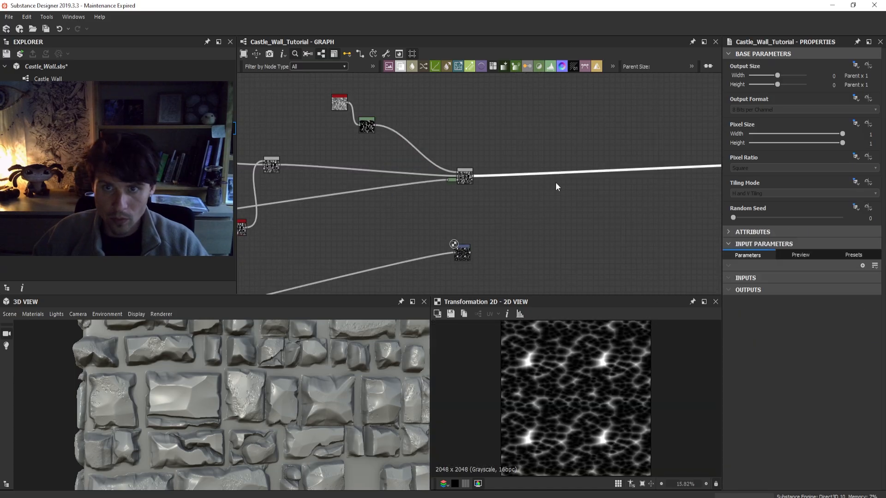
key(space)
text(b)
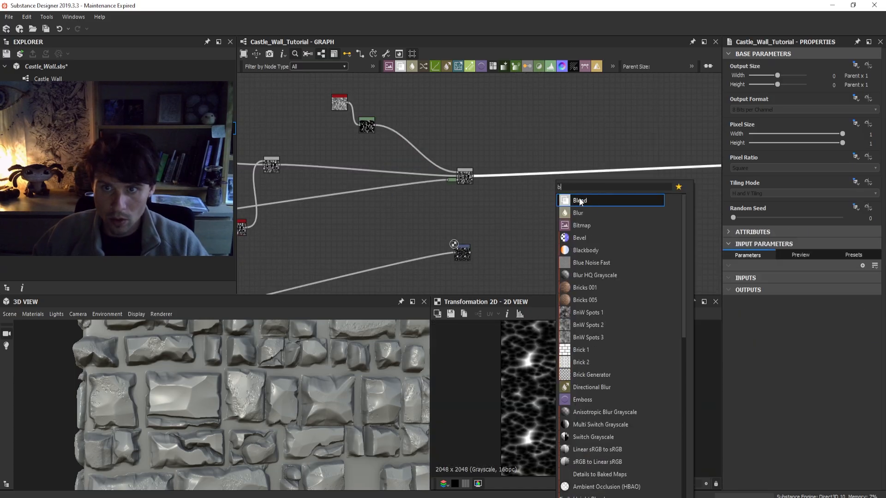
click(586, 203)
scroll(586, 204, up, 1)
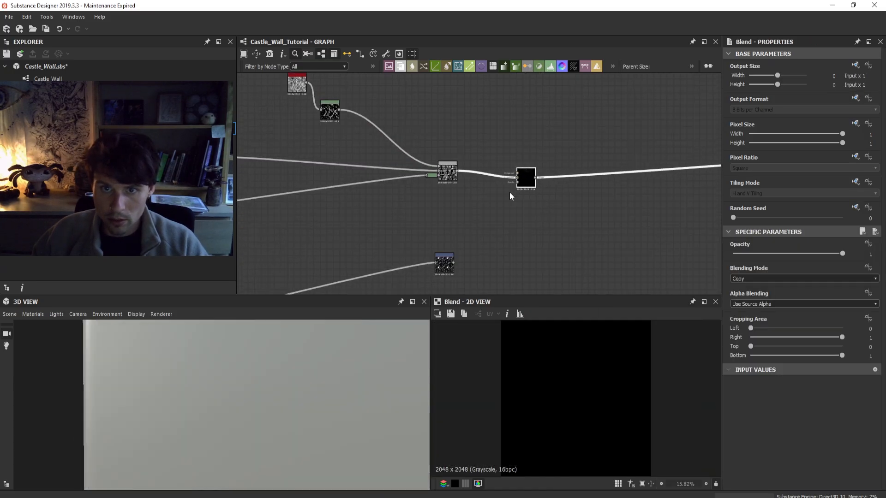
scroll(444, 263, up, 4)
drag(463, 263, 589, 88)
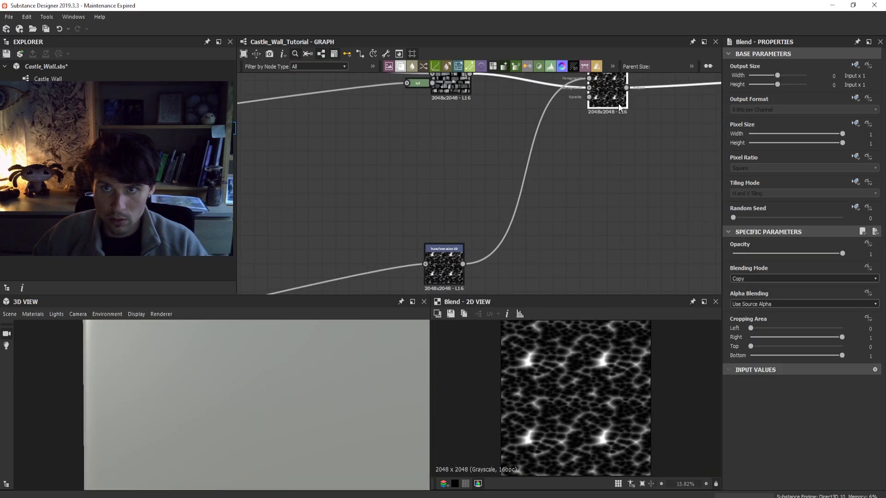
scroll(561, 206, down, 2)
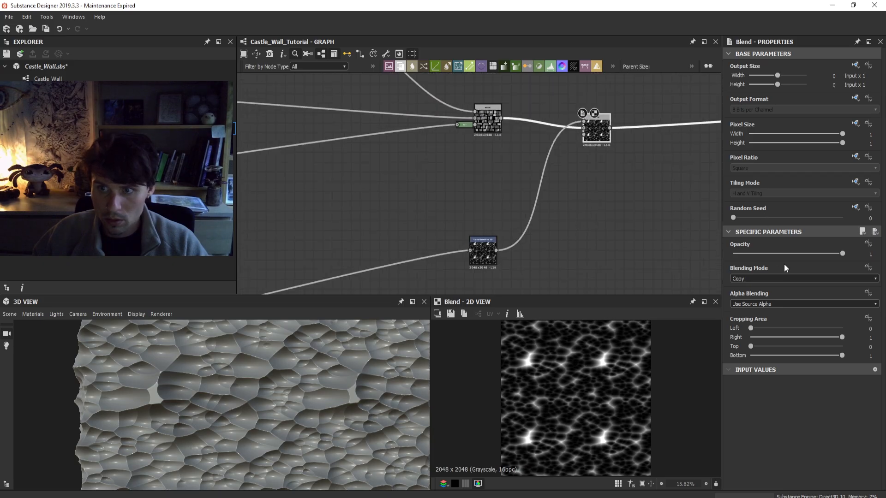
- Set the new Blend's Blending Mode to Multiply and its Opacity to 0.16
drag(727, 260, 721, 261)
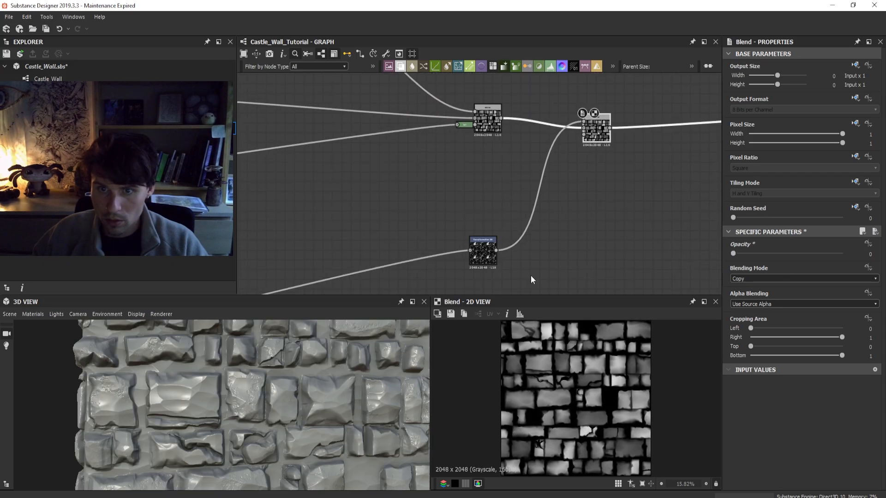
double_click(486, 262)
double_click(584, 131)
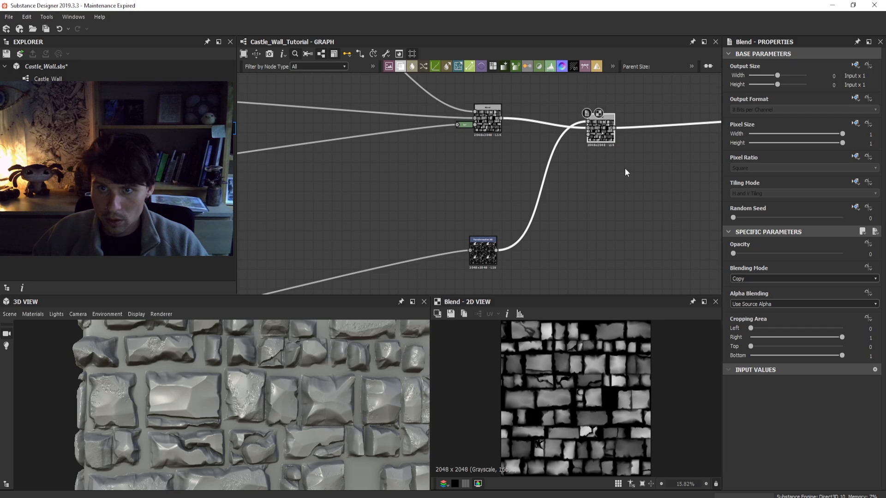
click(743, 279)
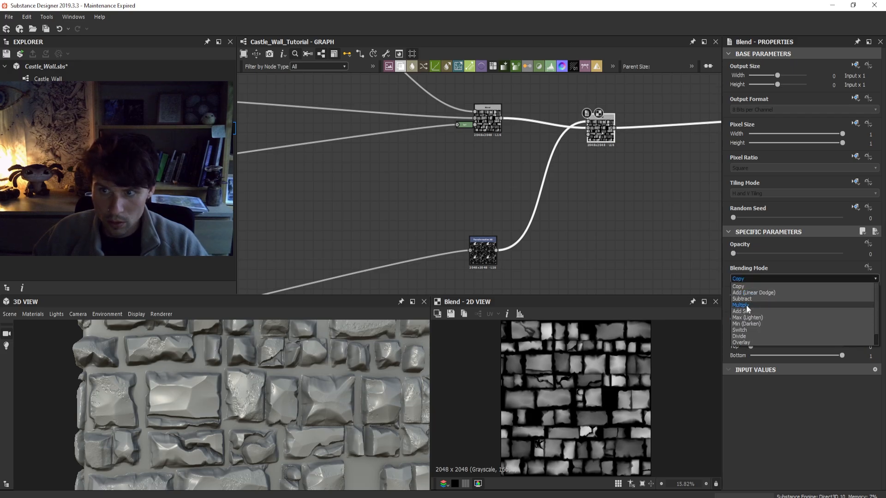
click(746, 306)
mouse_move(751, 254)
mouse_down()
mouse_move(796, 260)
mouse_move(751, 254)
mouse_up()
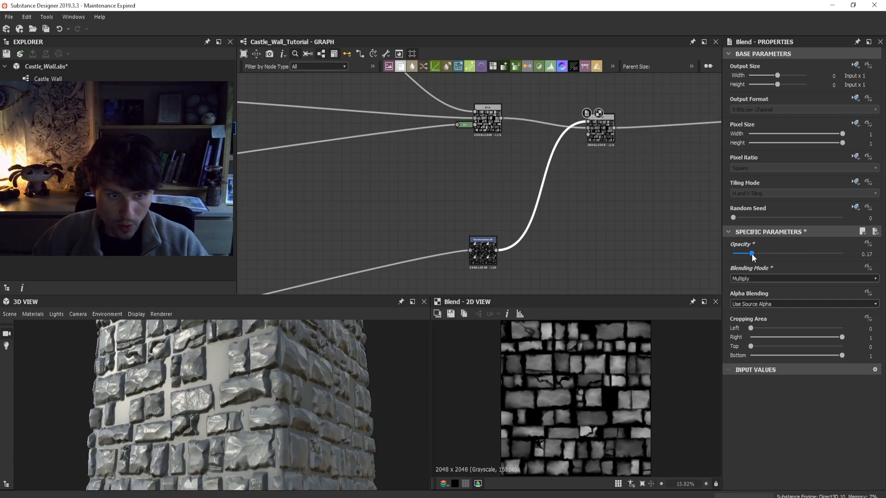
- Duplicate the Flood Fill to Grayscale node together with its Blur and place the copies below the originals
scroll(469, 169, down, 6)
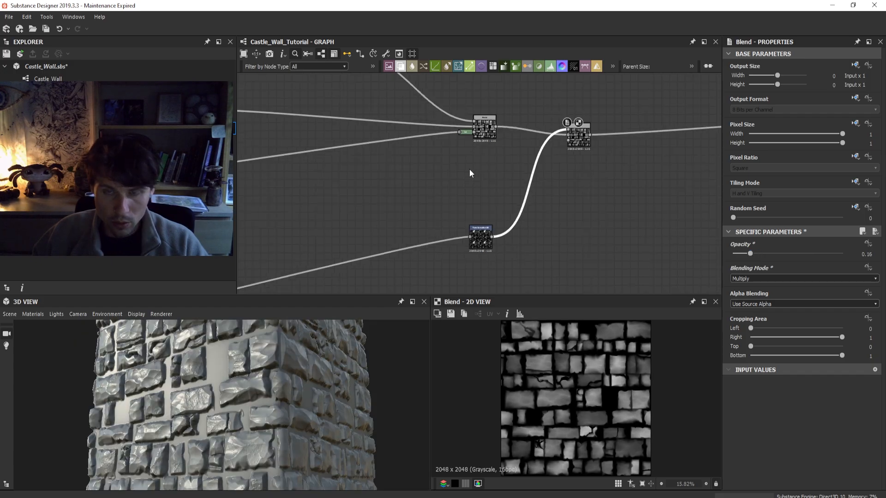
middle_drag(440, 170, 648, 169)
scroll(362, 192, up, 4)
scroll(362, 192, up, 3)
middle_drag(362, 192, 423, 171)
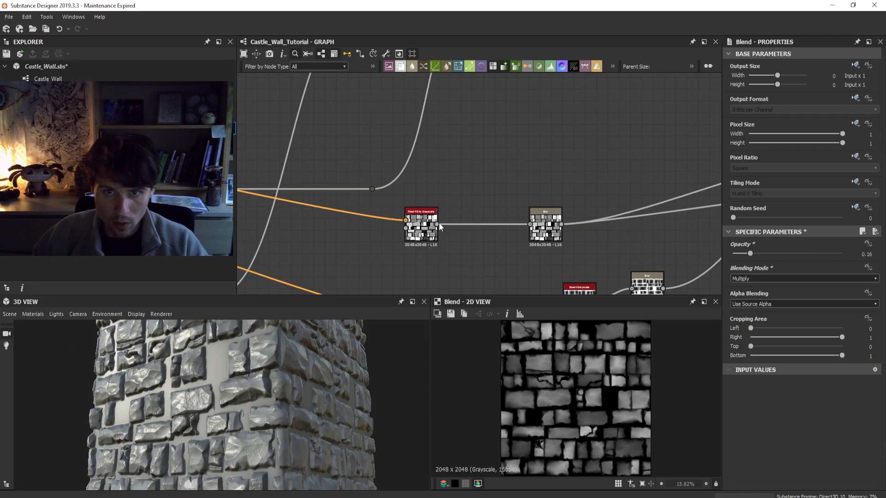
middle_drag(477, 183, 471, 163)
click(417, 208)
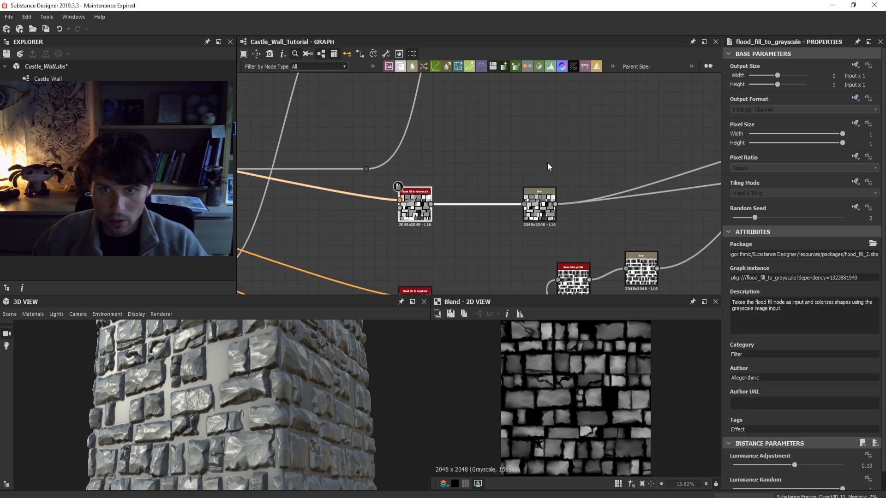
drag(548, 163, 413, 246)
key(ctrl+d)
drag(423, 180, 423, 240)
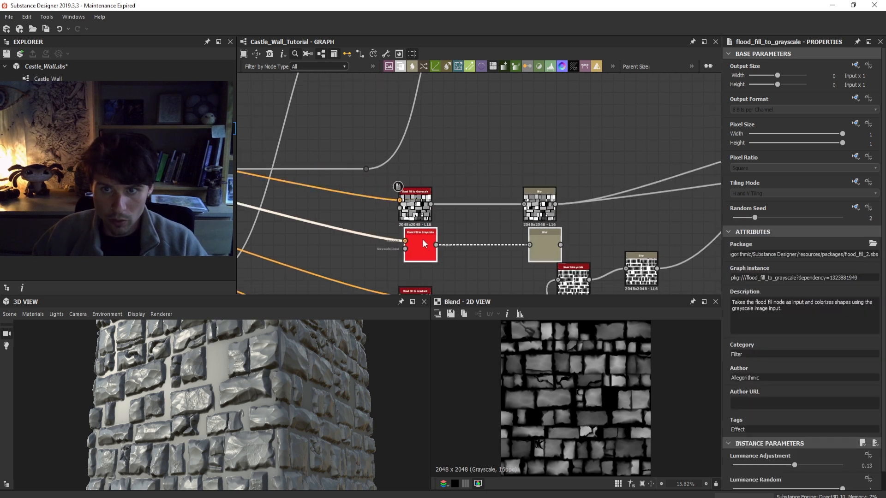
- Space out the original and duplicated mask nodes and set the duplicated Flood Fill to Grayscale's Random Seed to 3
drag(546, 169, 427, 173)
click(518, 202)
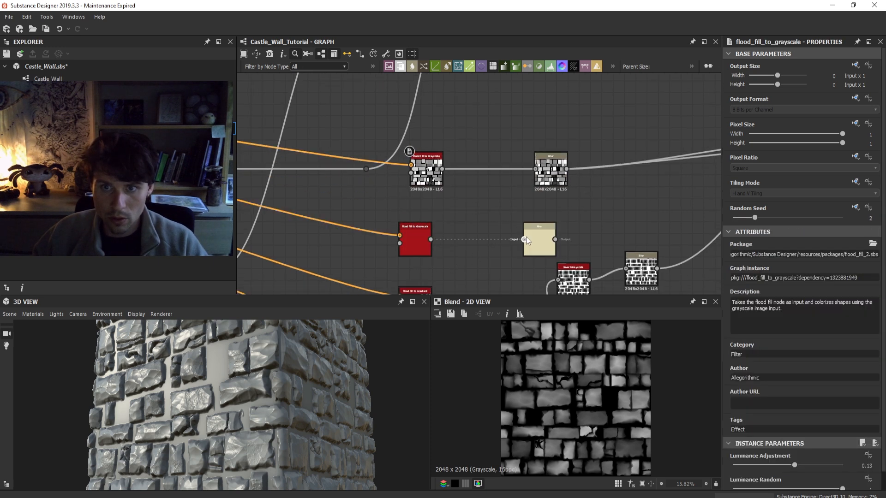
double_click(428, 249)
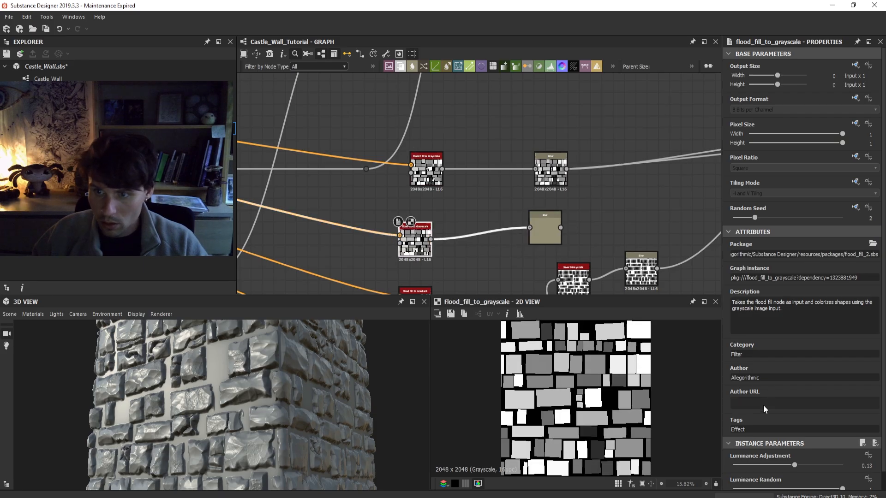
scroll(779, 411, down, 1)
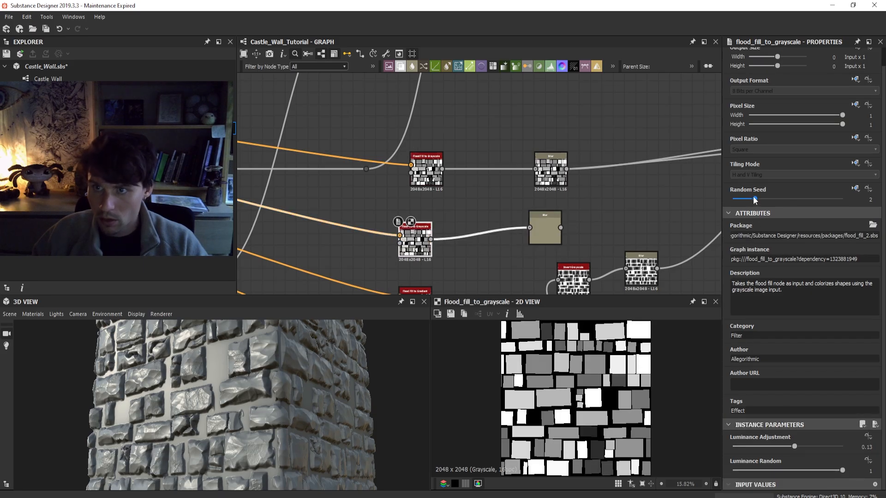
drag(760, 199, 766, 198)
drag(409, 250, 417, 241)
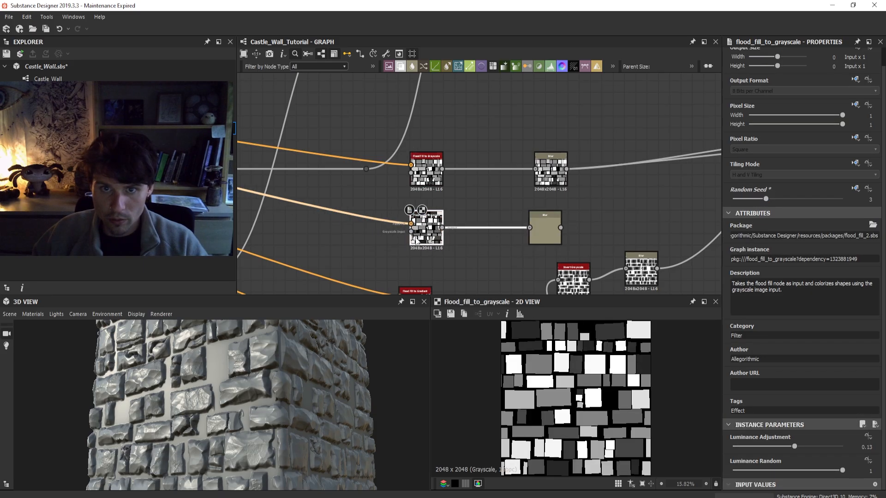
- Preview the duplicated Blur and connect its output to the Opacity input of the last multiply Blend
double_click(538, 231)
click(561, 227)
scroll(646, 196, down, 3)
middle_drag(660, 196, 286, 230)
scroll(531, 208, up, 6)
click(594, 141)
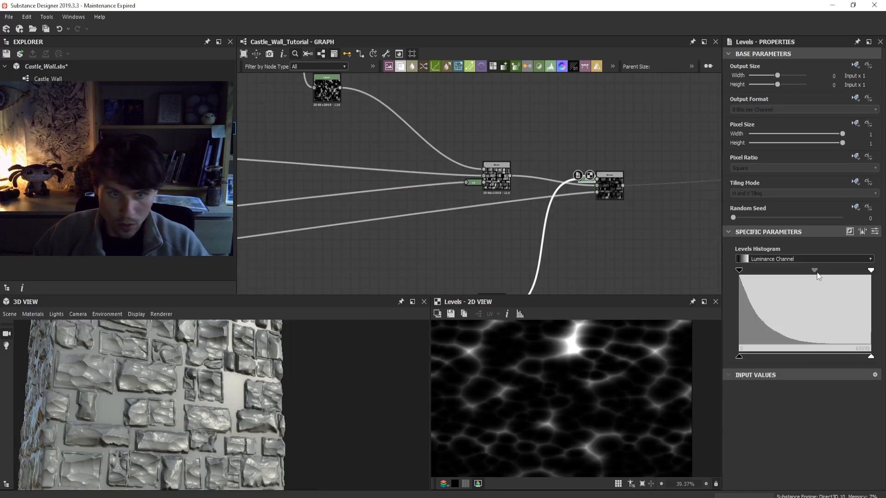
- Brighten the midtones of the Levels node feeding the Blend's Foreground, then preview the Blur mask and the Blend result
drag(816, 275, 795, 274)
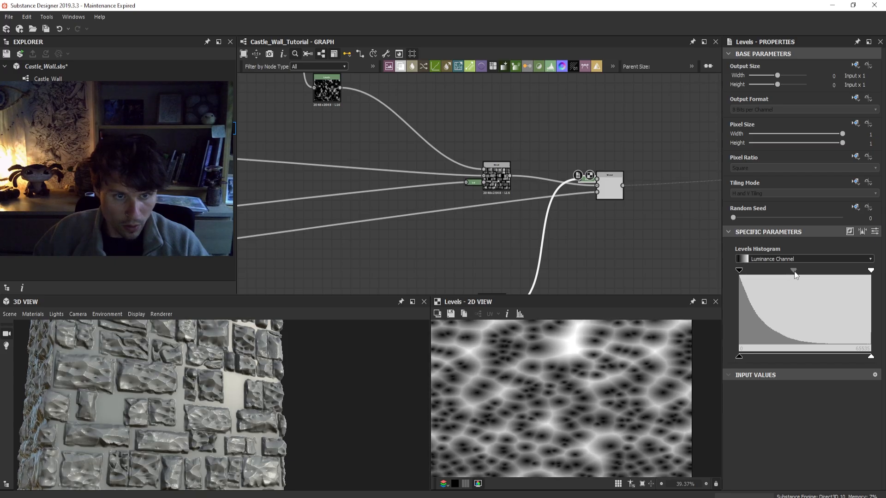
double_click(598, 194)
scroll(645, 373, down, 4)
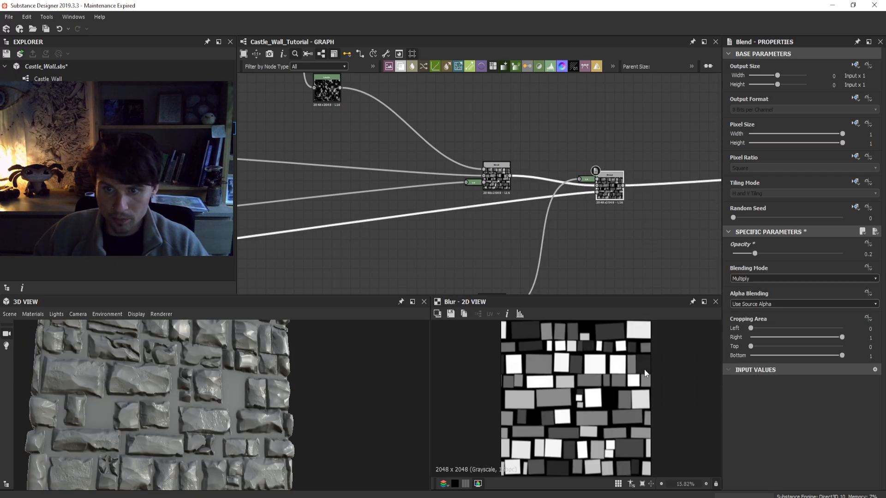
double_click(619, 190)
drag(226, 447, 195, 445)
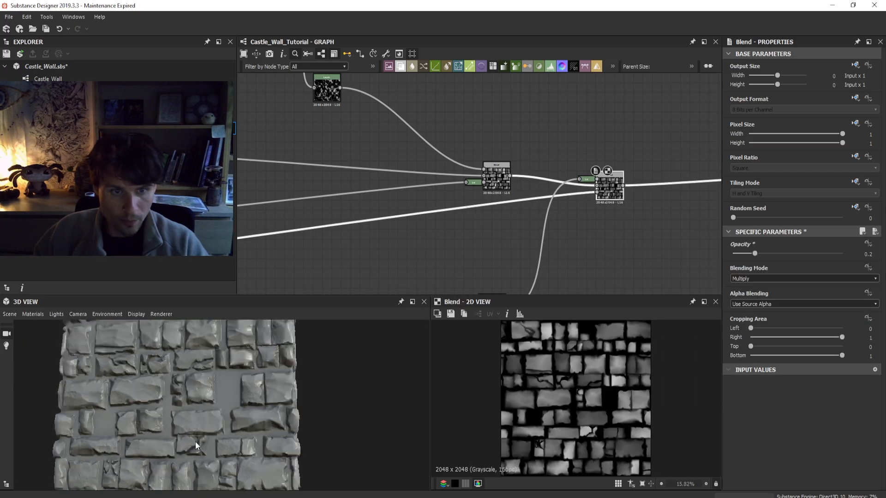
- Move the "small" frame onto the last two Blend nodes and enlarge it to enclose the fine-detail nodes
scroll(217, 449, down, 3)
middle_drag(558, 248, 475, 259)
middle_drag(588, 222, 396, 236)
scroll(509, 234, down, 3)
click(441, 216)
scroll(439, 219, up, 3)
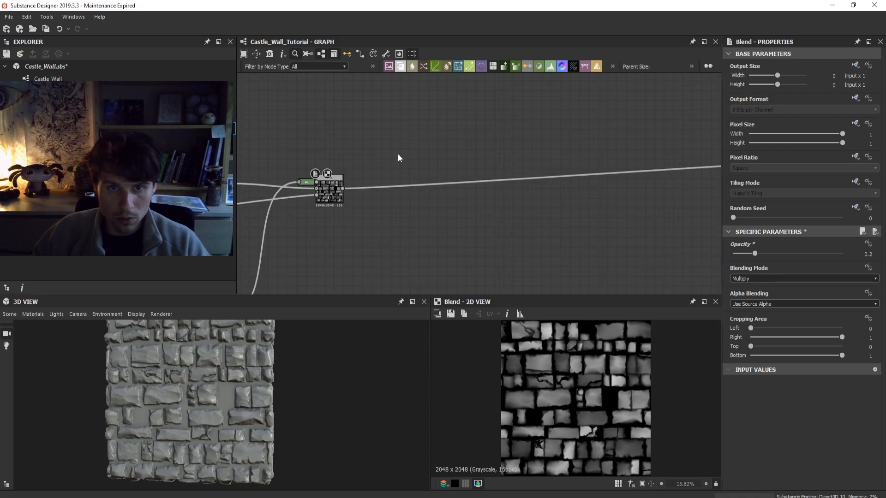
scroll(469, 230, down, 2)
scroll(459, 207, down, 2)
scroll(459, 207, down, 2)
middle_drag(425, 165, 433, 199)
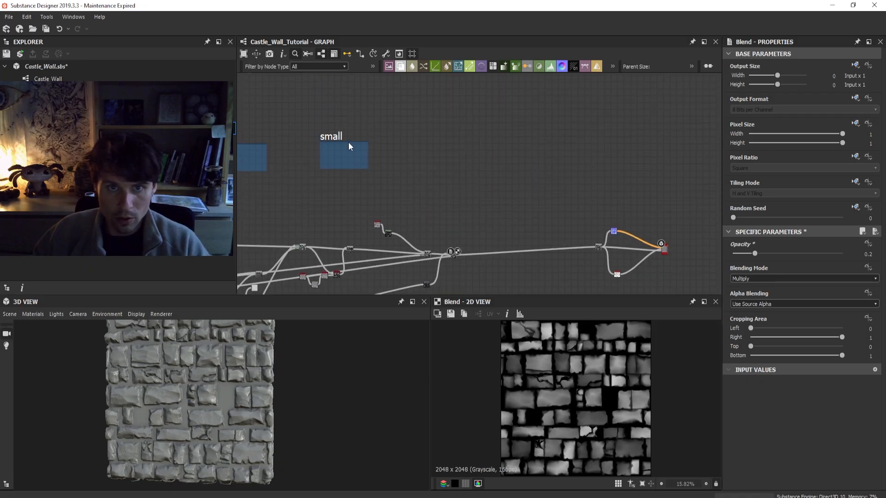
drag(348, 141, 399, 214)
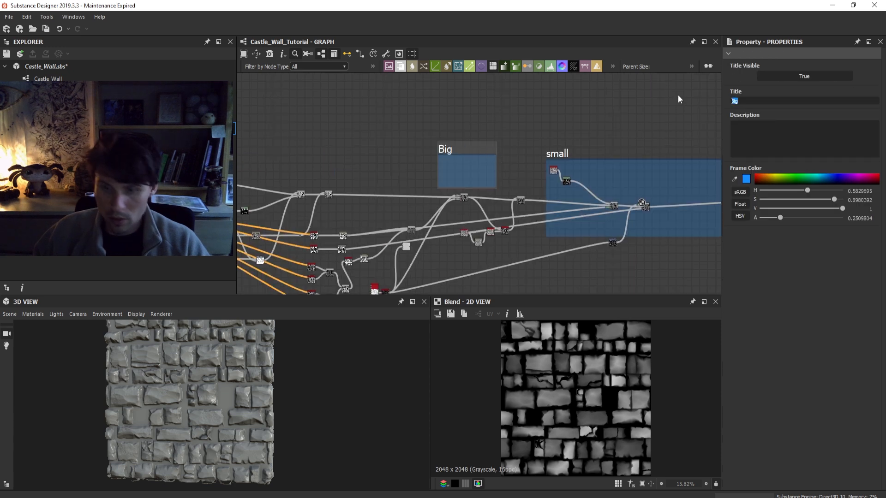
- Retitle the "Big" frame as "Mid" and enlarge it to surround the middle group of blend nodes
text(Mid)
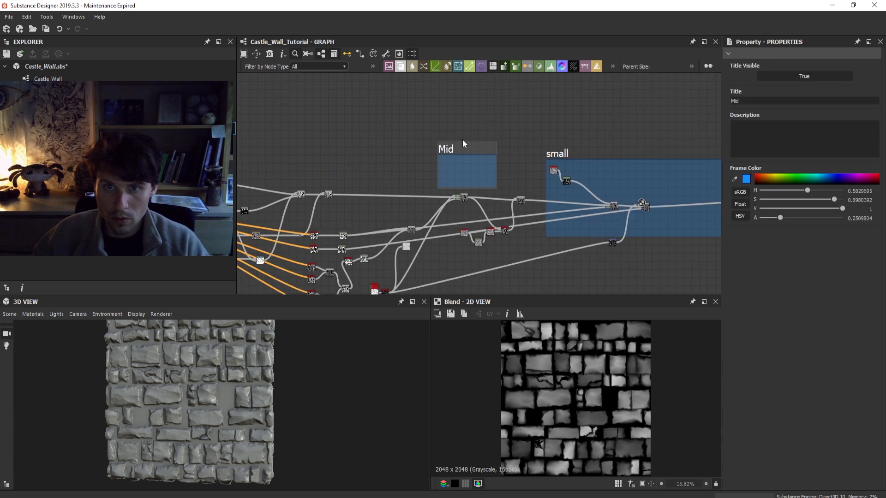
scroll(464, 144, up, 4)
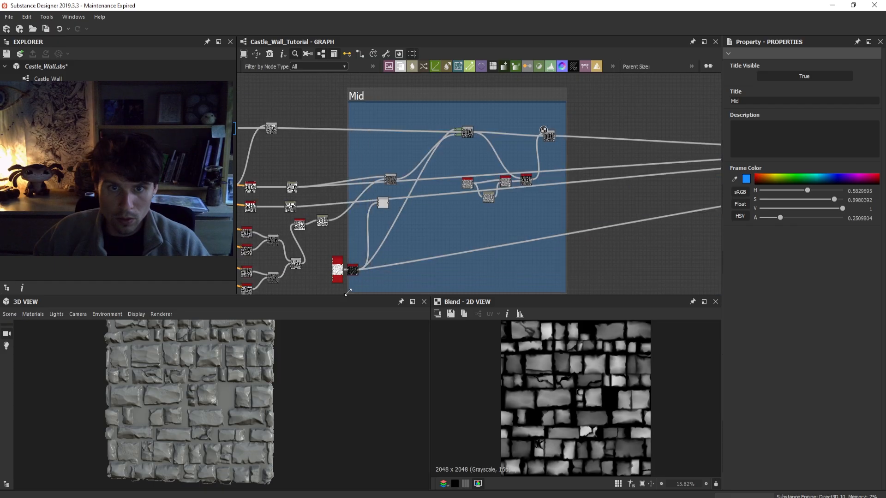
drag(348, 292, 348, 288)
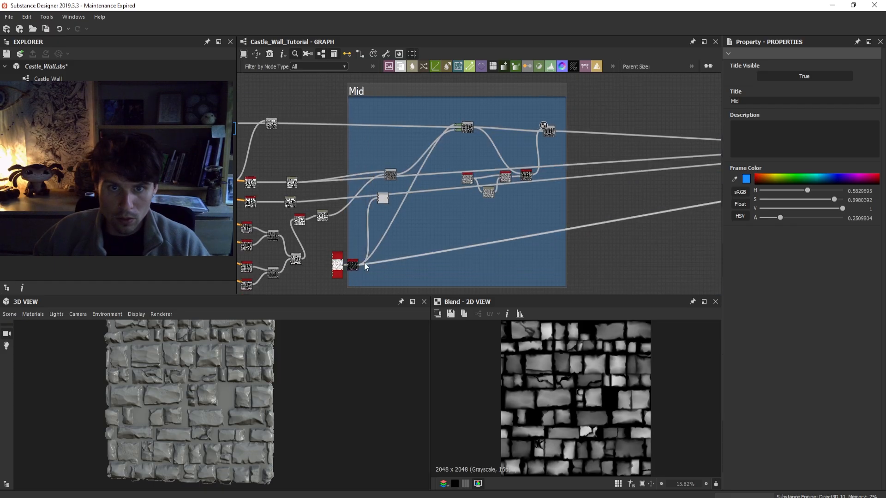
- Move the four-branch flood-fill node group next to the "Mid" nodes and extend the frame's left edge to enclose it
drag(330, 247, 349, 259)
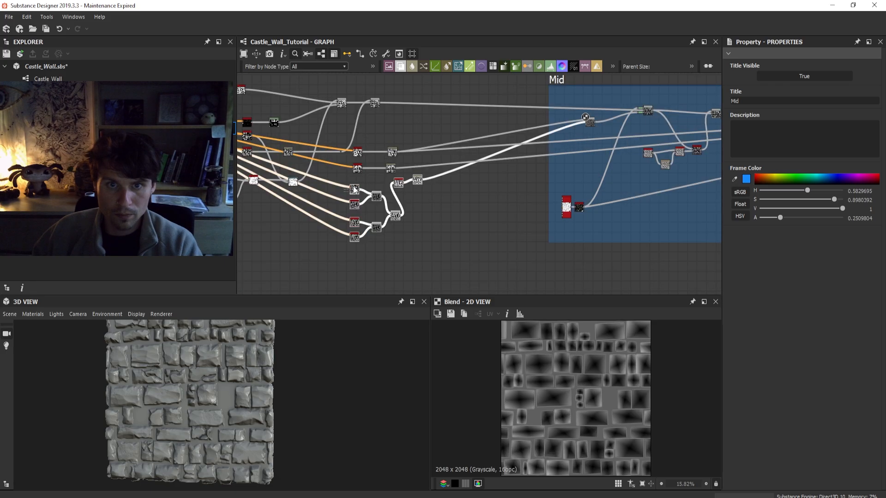
drag(353, 187, 491, 183)
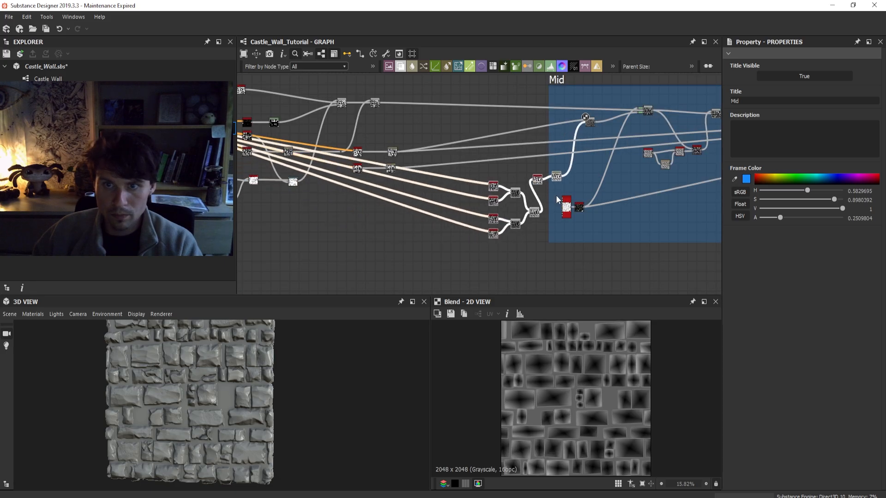
drag(549, 195, 461, 196)
scroll(582, 226, down, 3)
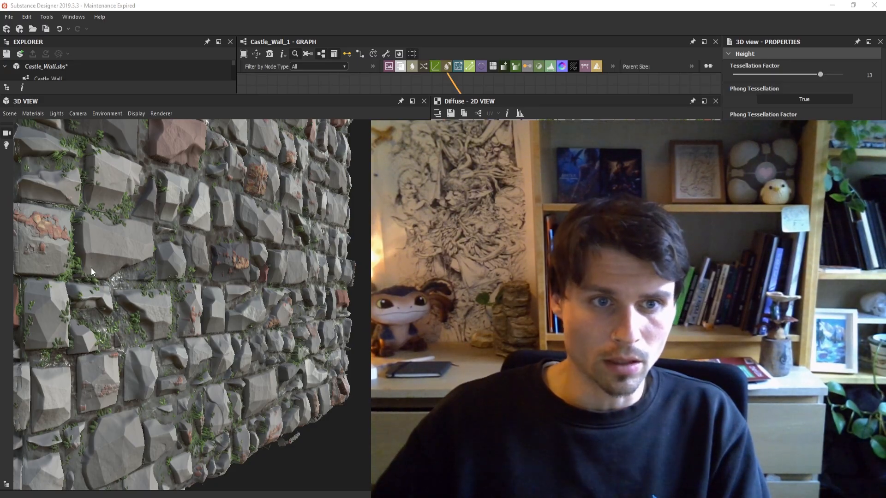
alt+right_drag(111, 270, 146, 269)
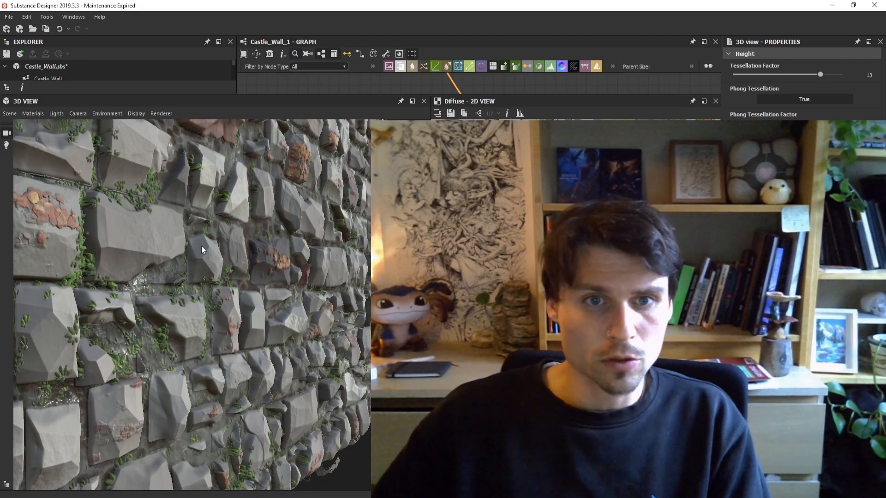
alt+drag(201, 245, 149, 240)
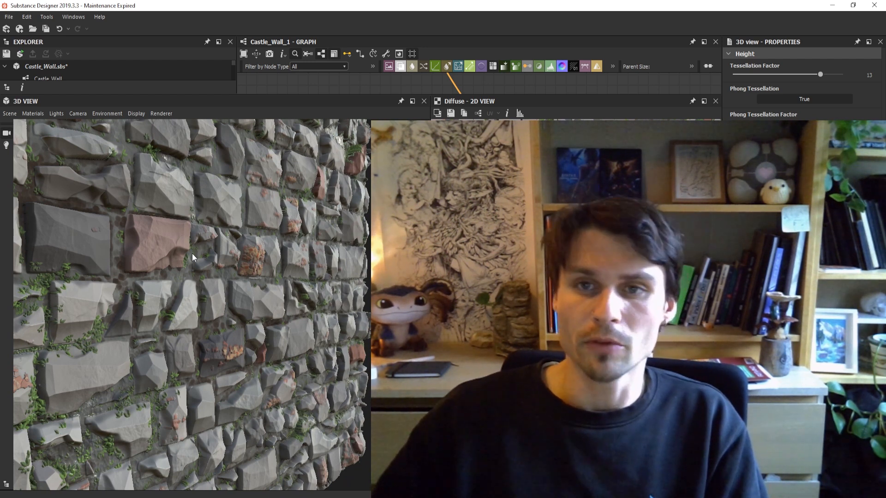
alt+drag(192, 254, 200, 286)
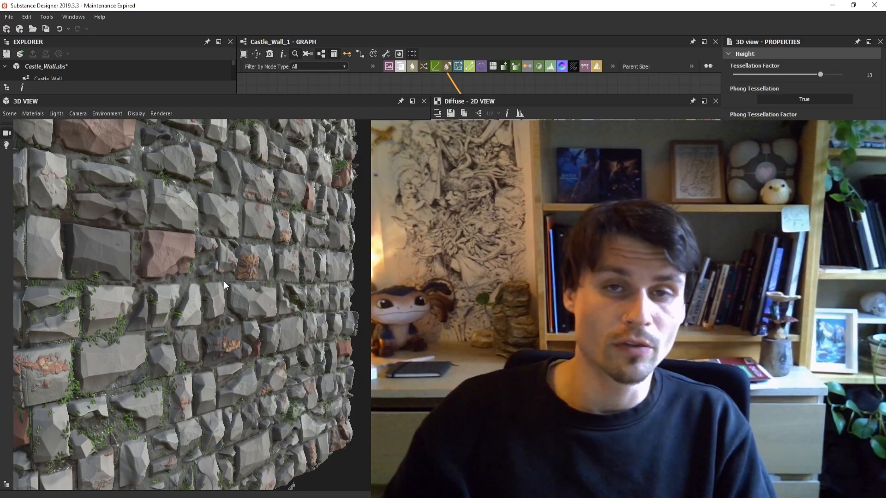
alt+drag(207, 286, 201, 286)
scroll(198, 292, up, 5)
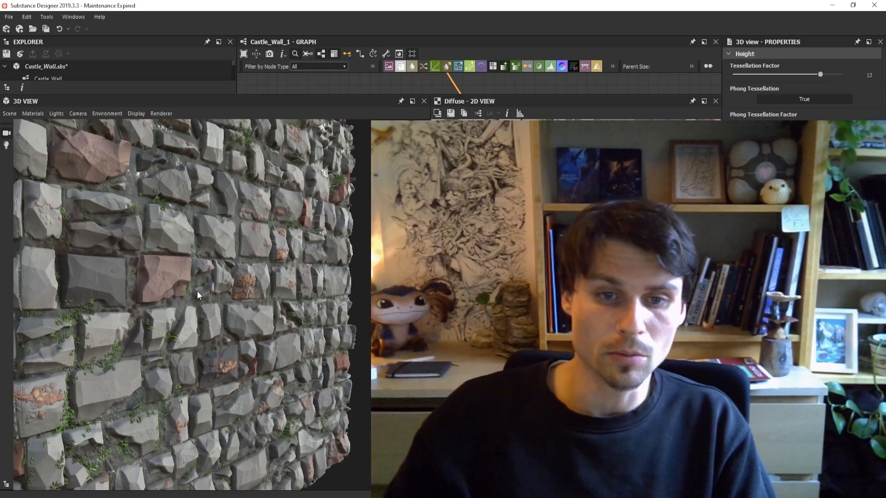